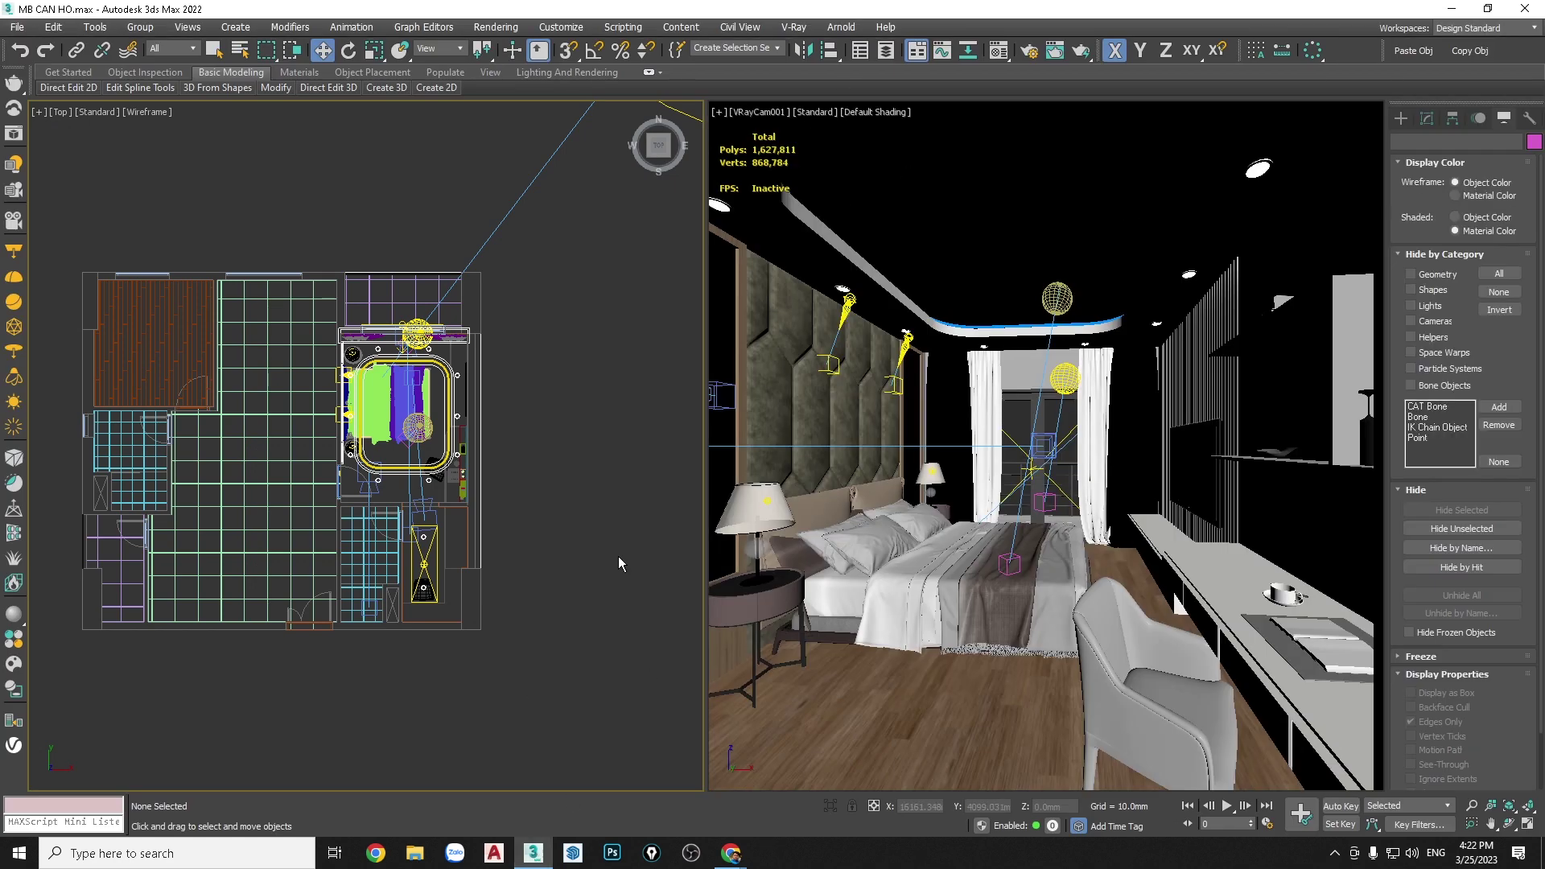
# Open Render Setup with F10 and move the dialog over the Top viewport
pyautogui.hotkey('shift', 'q')
pyautogui.press('F10')
pyautogui.moveTo(588, 97); pyautogui.dragTo(359, 77)
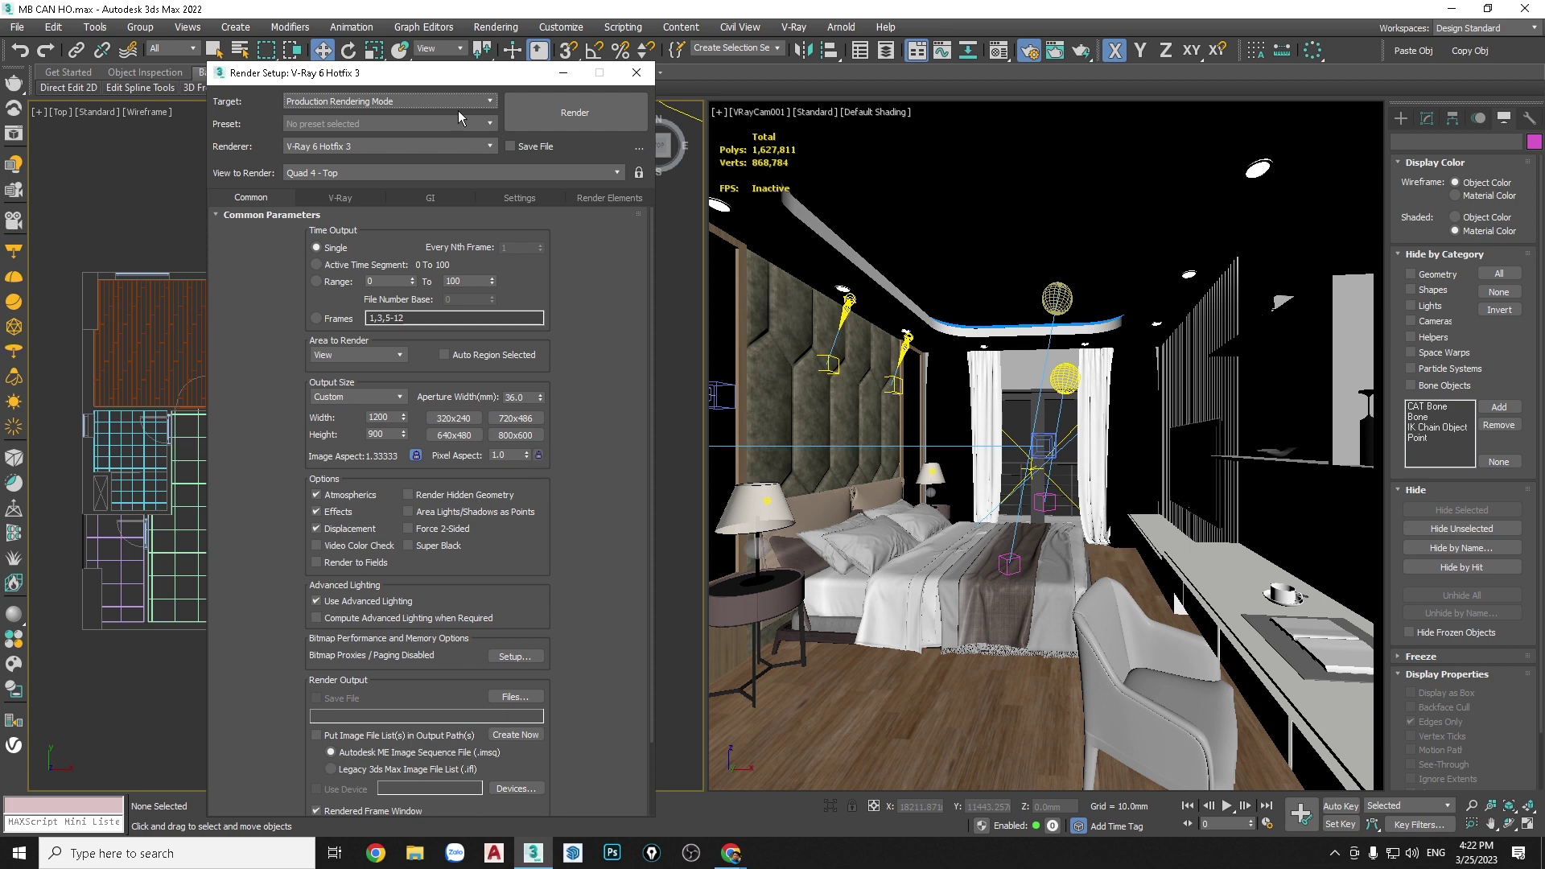
# Activate and maximize the VRayCam001 viewport, keeping Render Setup repositioned alongside it
pyautogui.moveTo(432, 72); pyautogui.dragTo(429, 29)
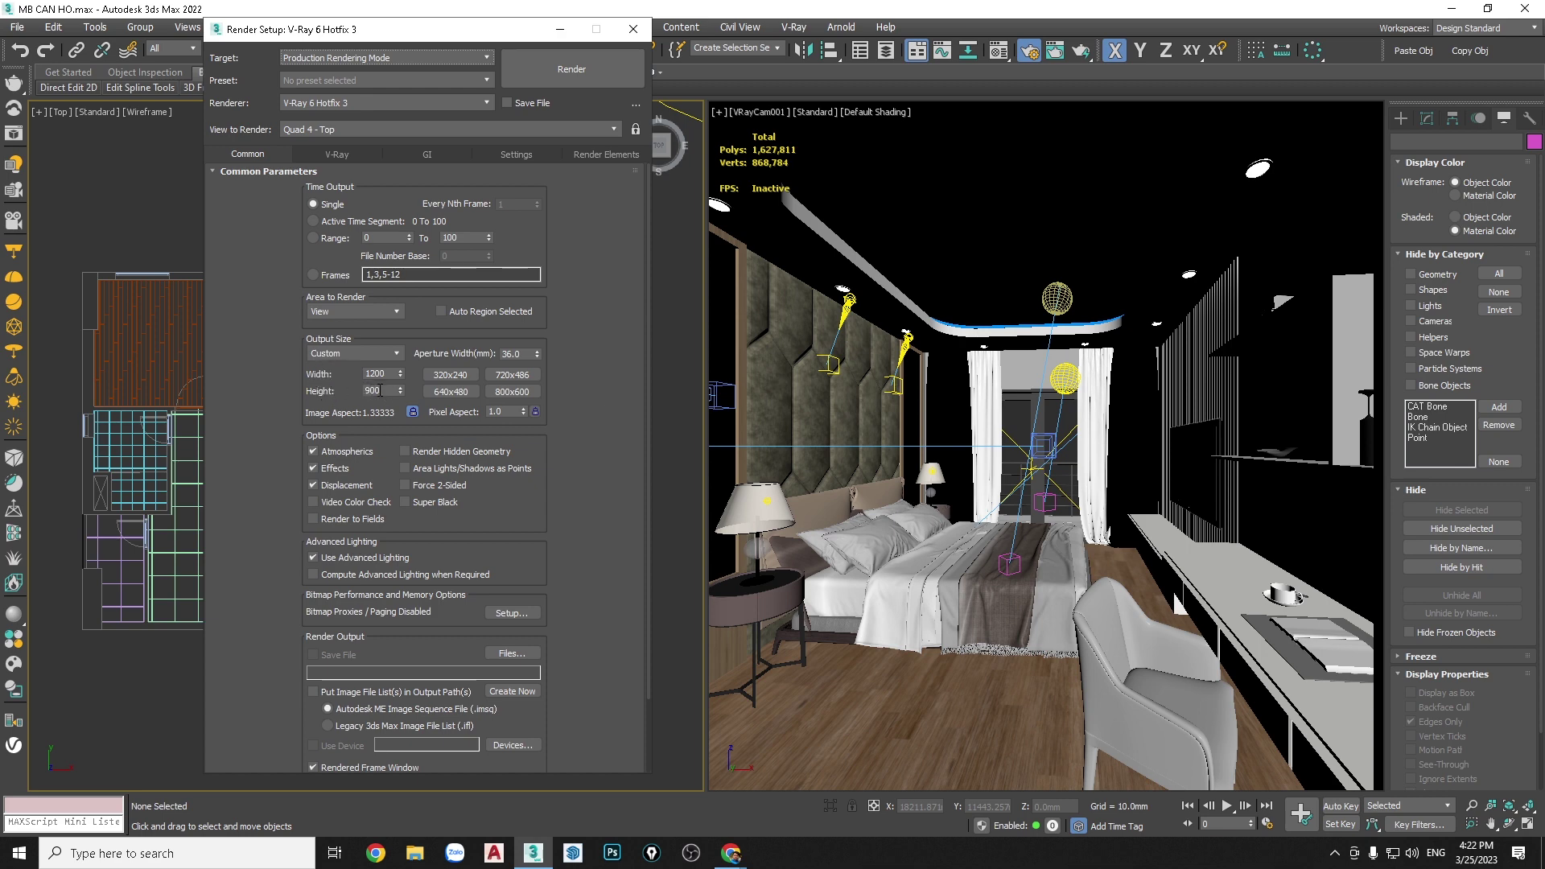
pyautogui.click(855, 618)
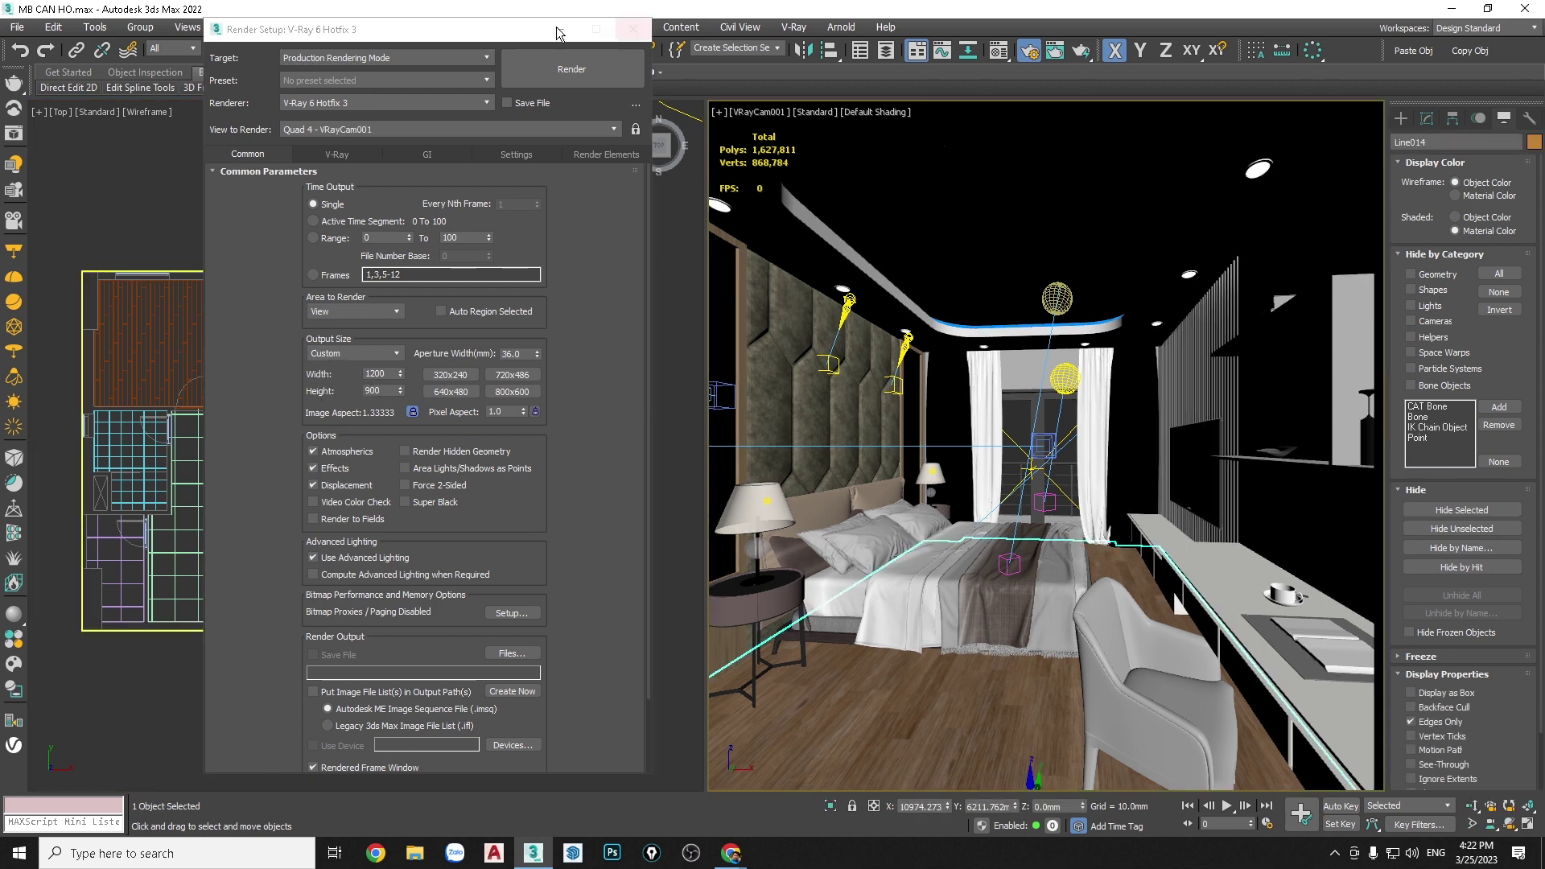
pyautogui.click(879, 158)
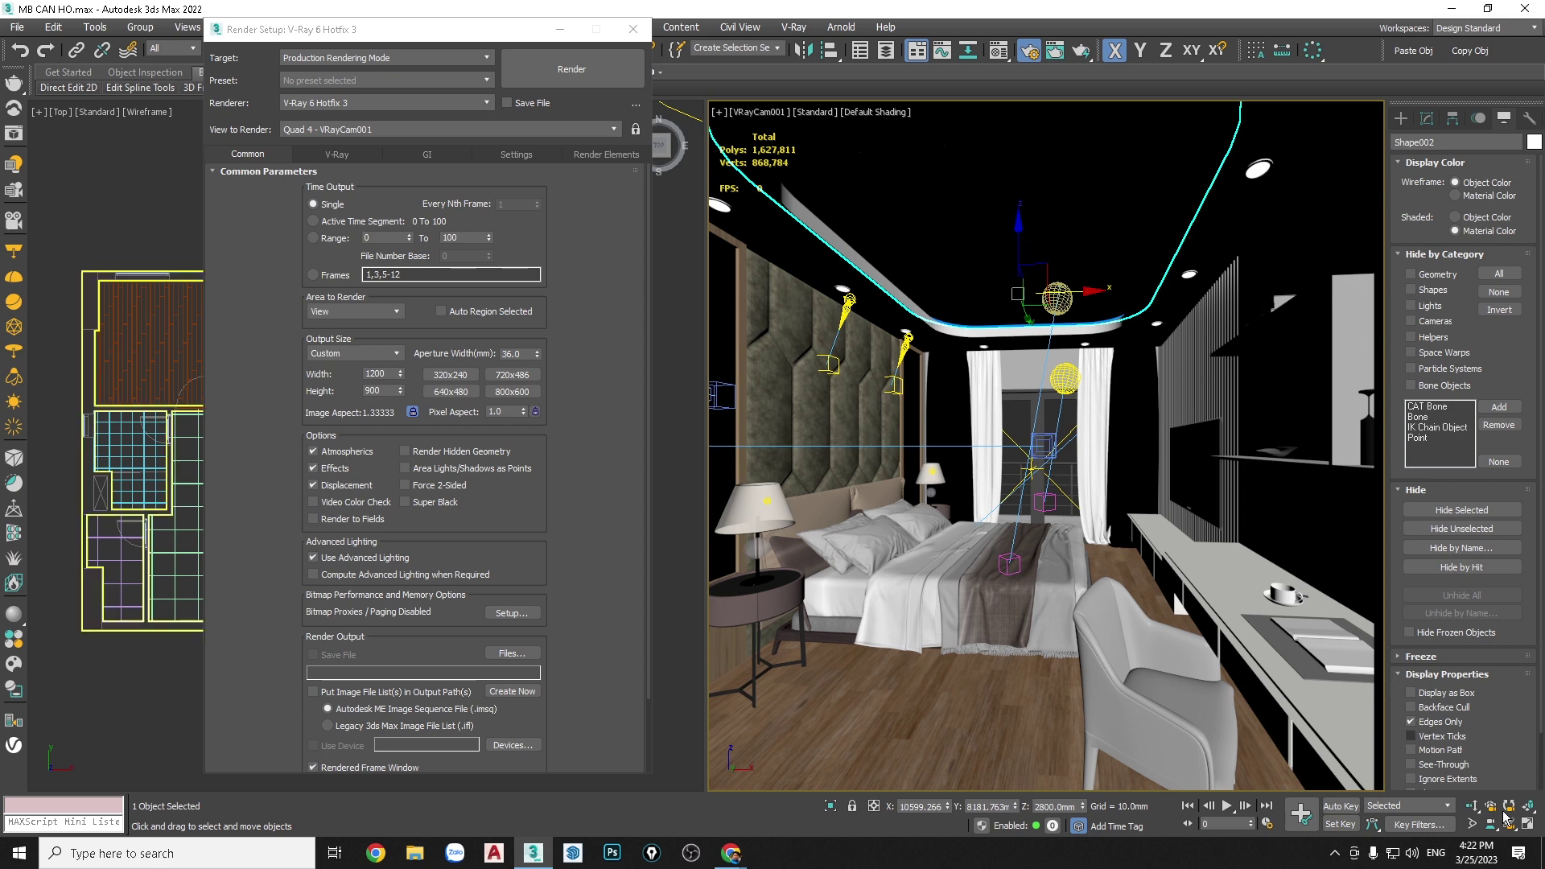
pyautogui.click(1526, 823)
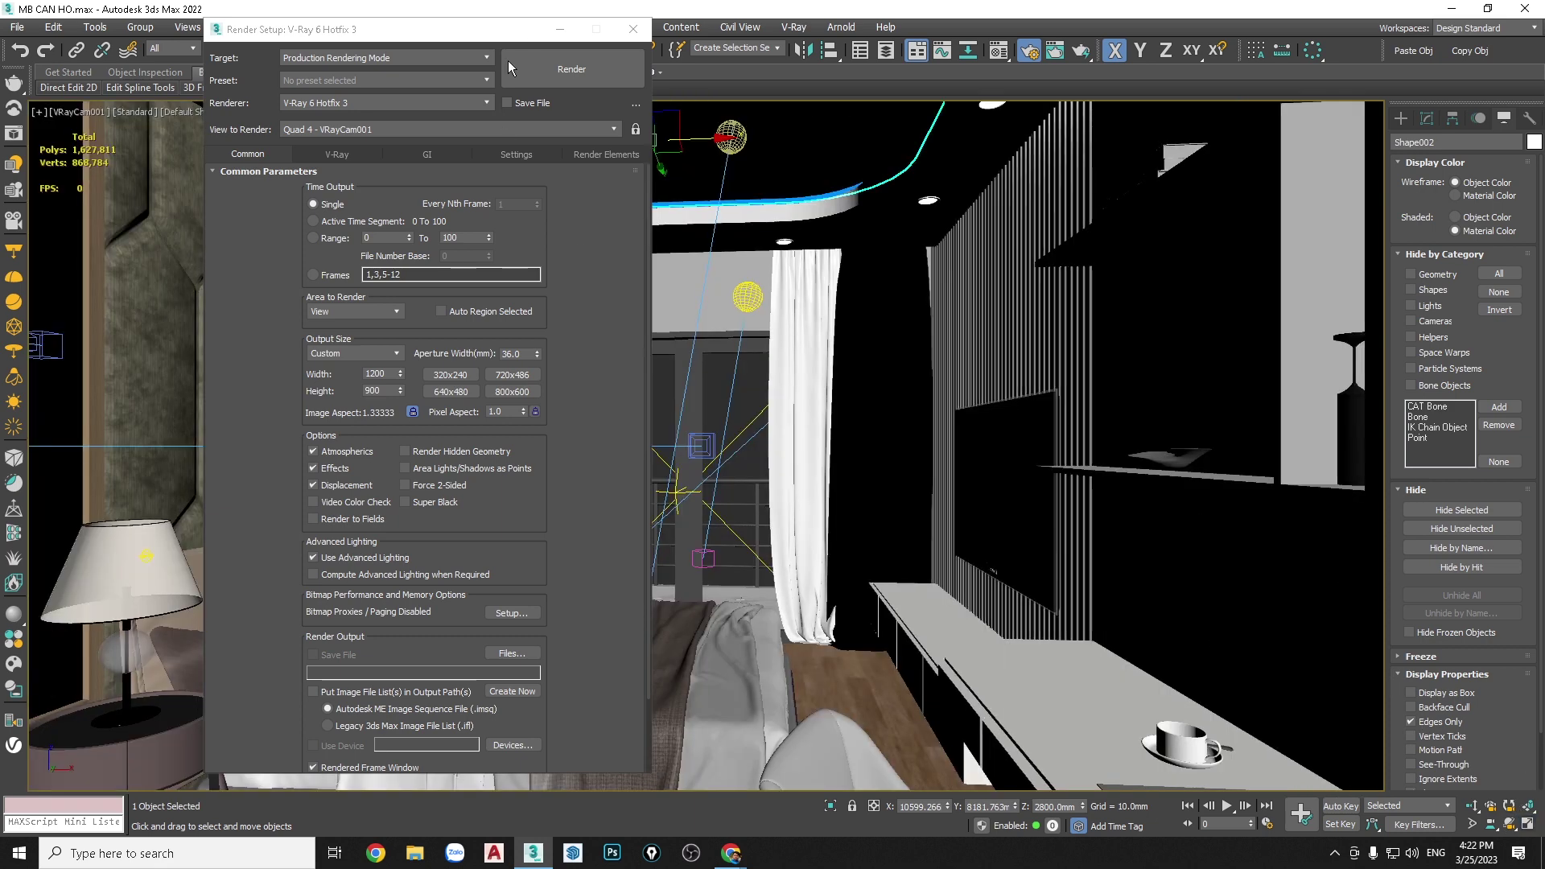
pyautogui.moveTo(443, 191); pyautogui.dragTo(655, 615)
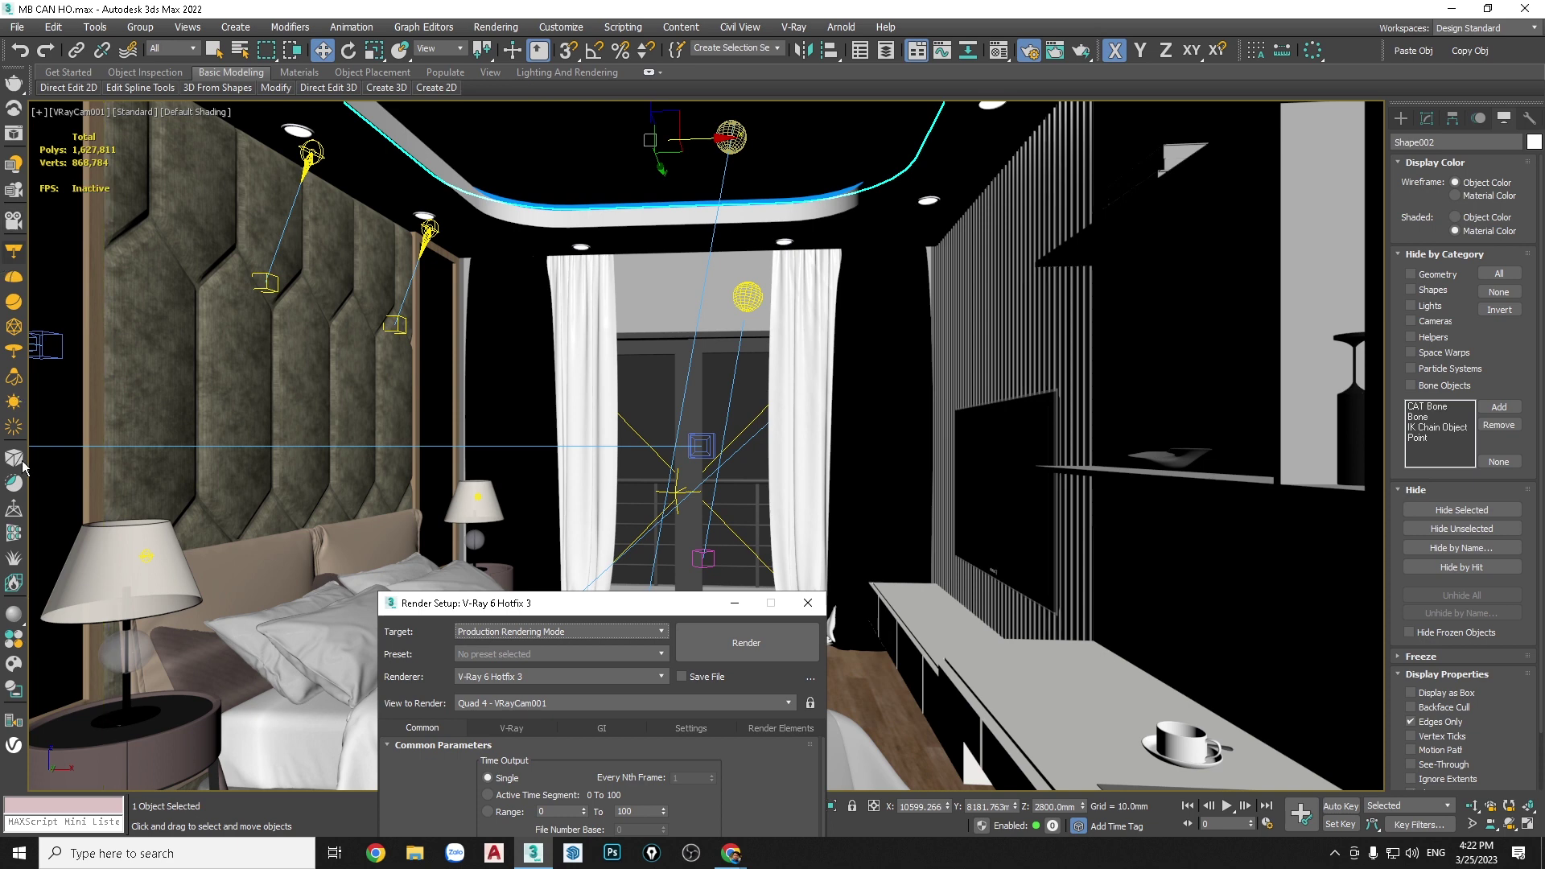
pyautogui.hotkey('shift', 'f')
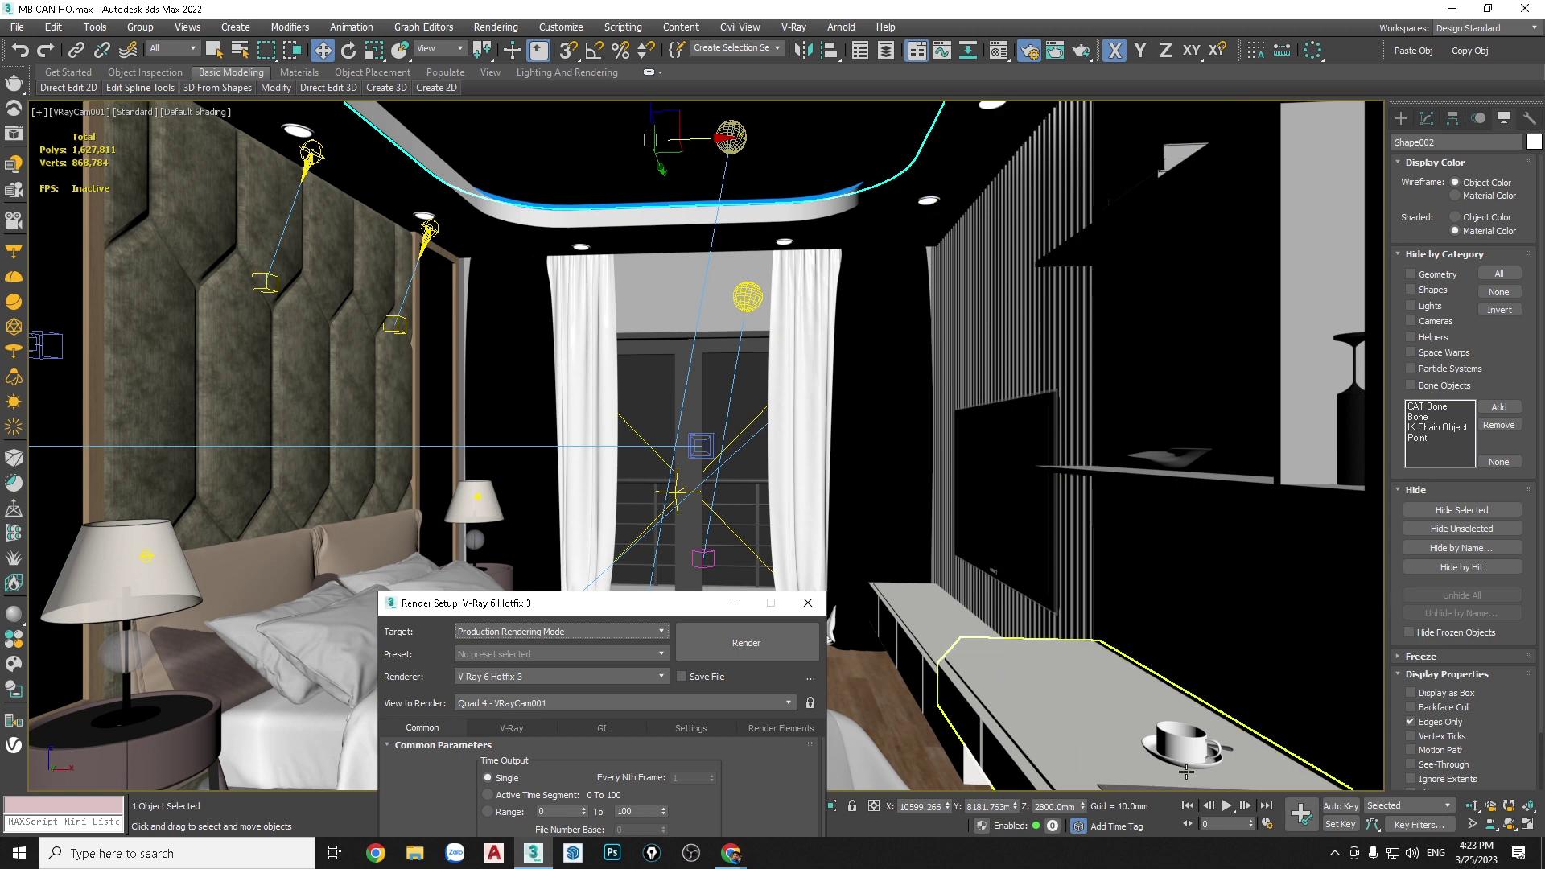
pyautogui.moveTo(668, 603); pyautogui.dragTo(655, 148)
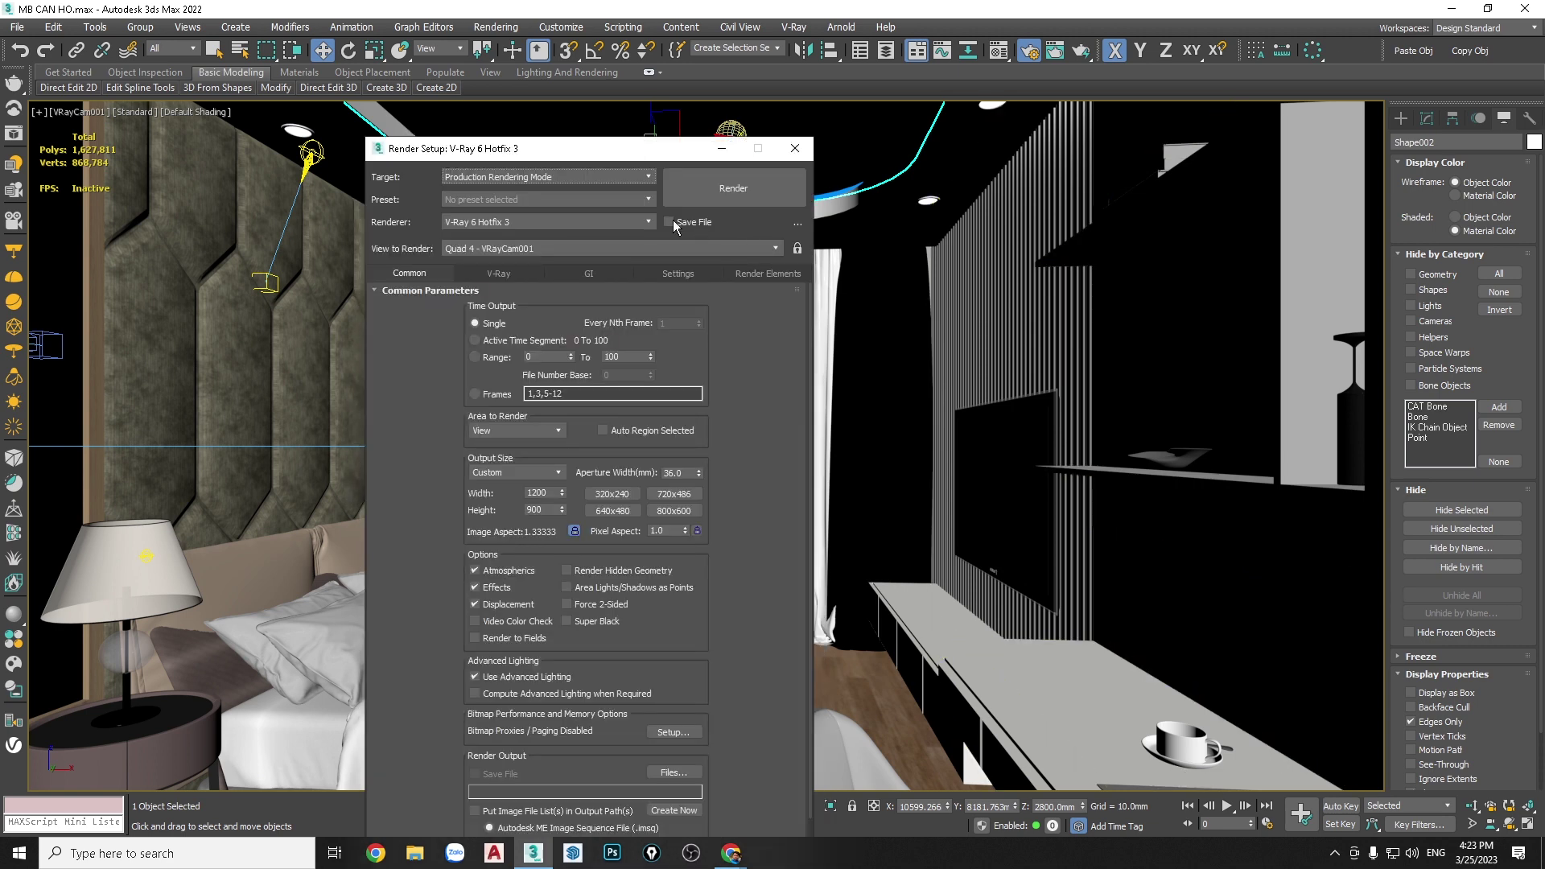
# Test-render the camera view with Follow Mouse enabled, then stop it and close the frame buffer
pyautogui.click(737, 190)
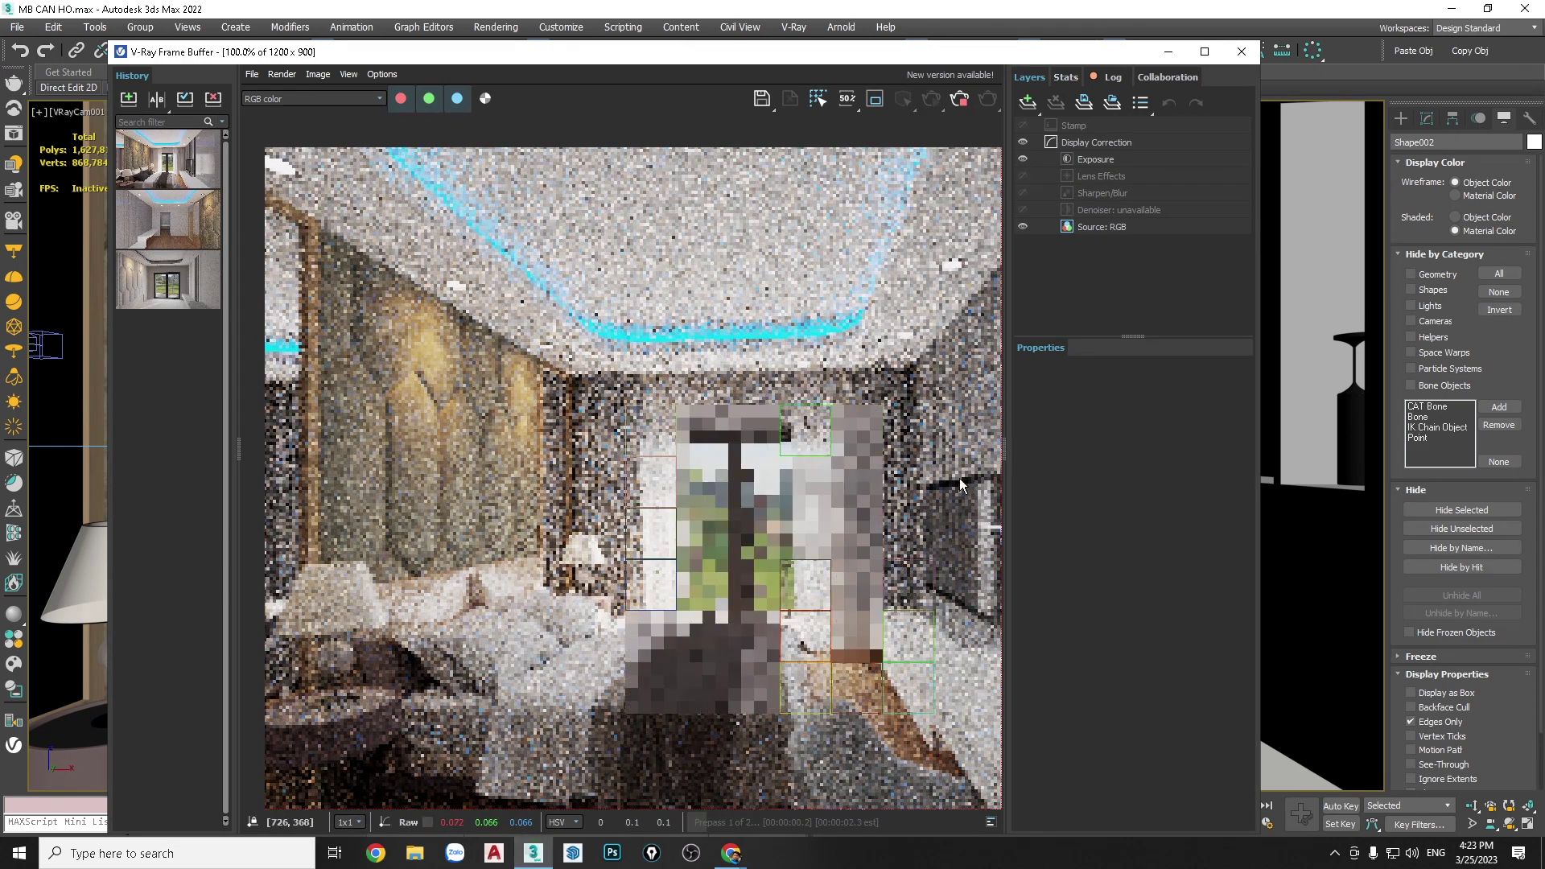
pyautogui.scroll(-2, 974, 515)
pyautogui.scroll(4, 852, 610)
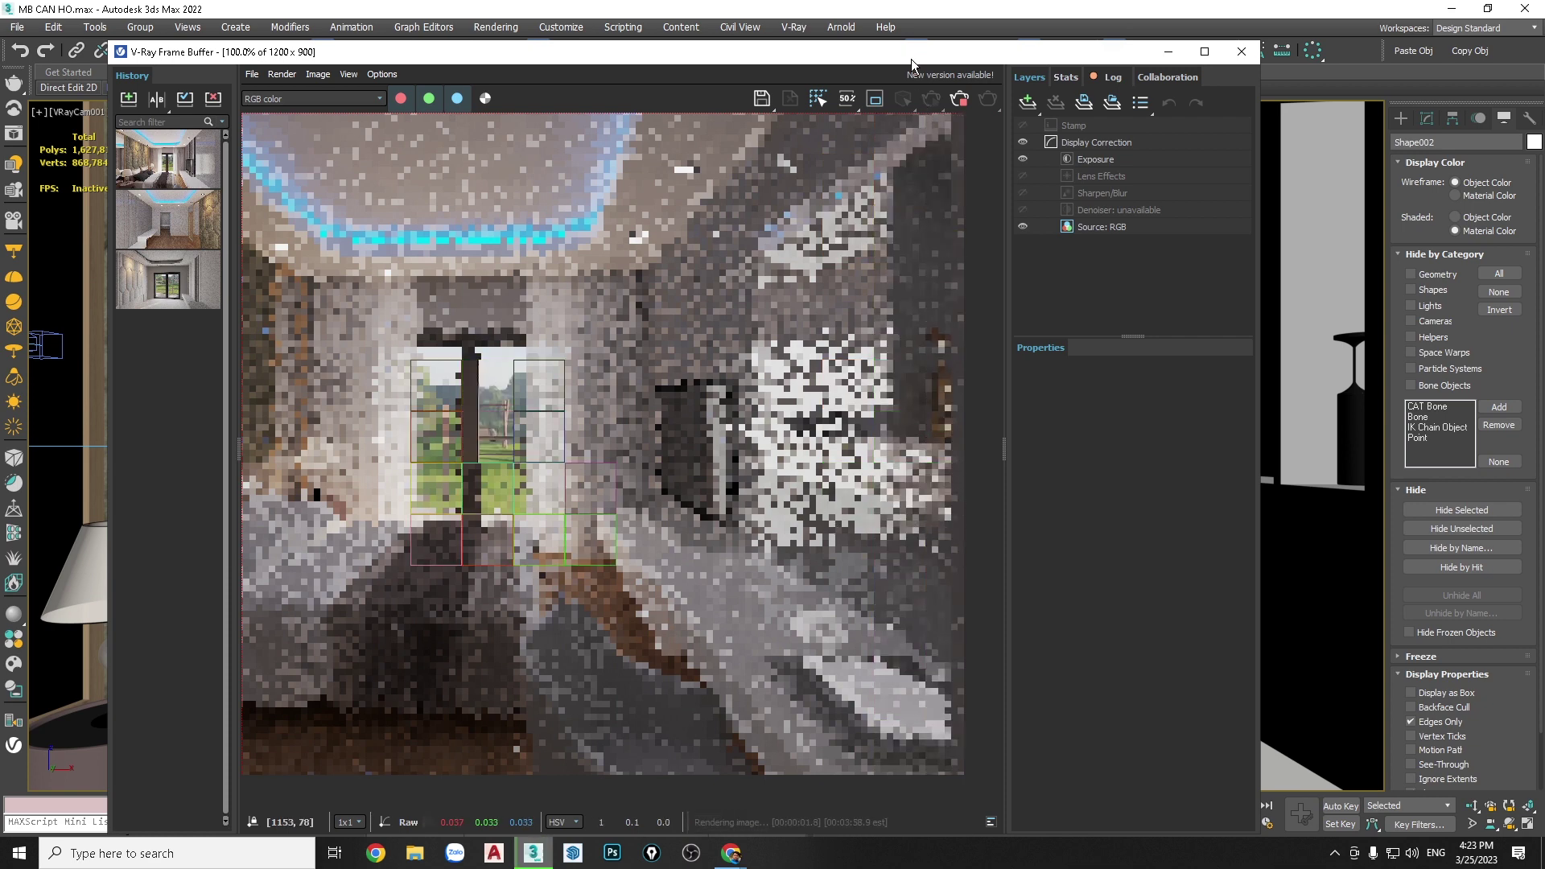
pyautogui.moveTo(910, 60); pyautogui.dragTo(668, 54)
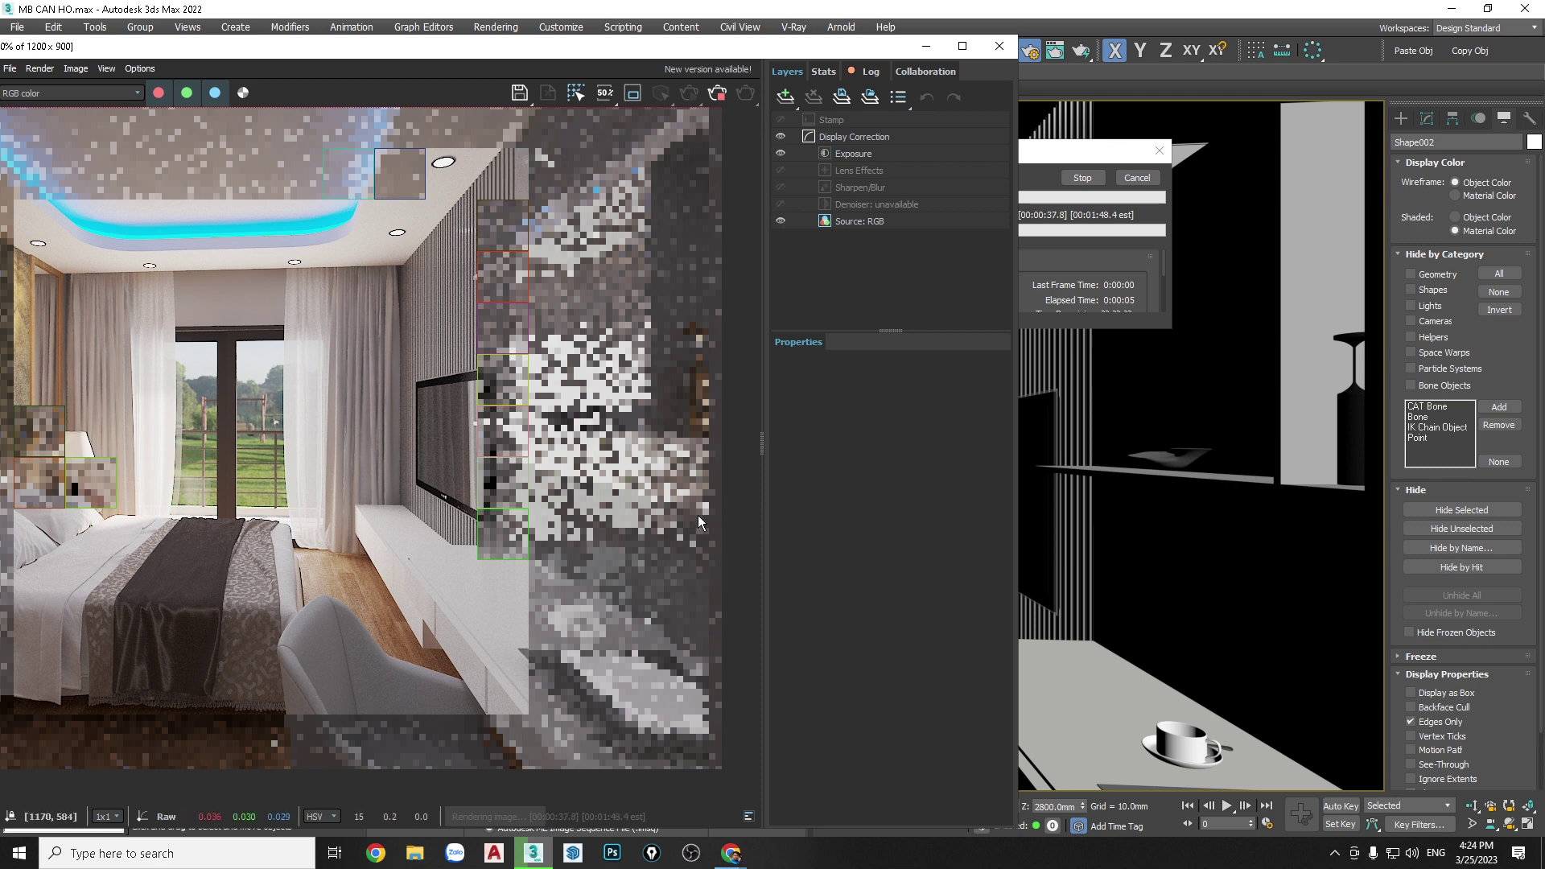
pyautogui.click(576, 94)
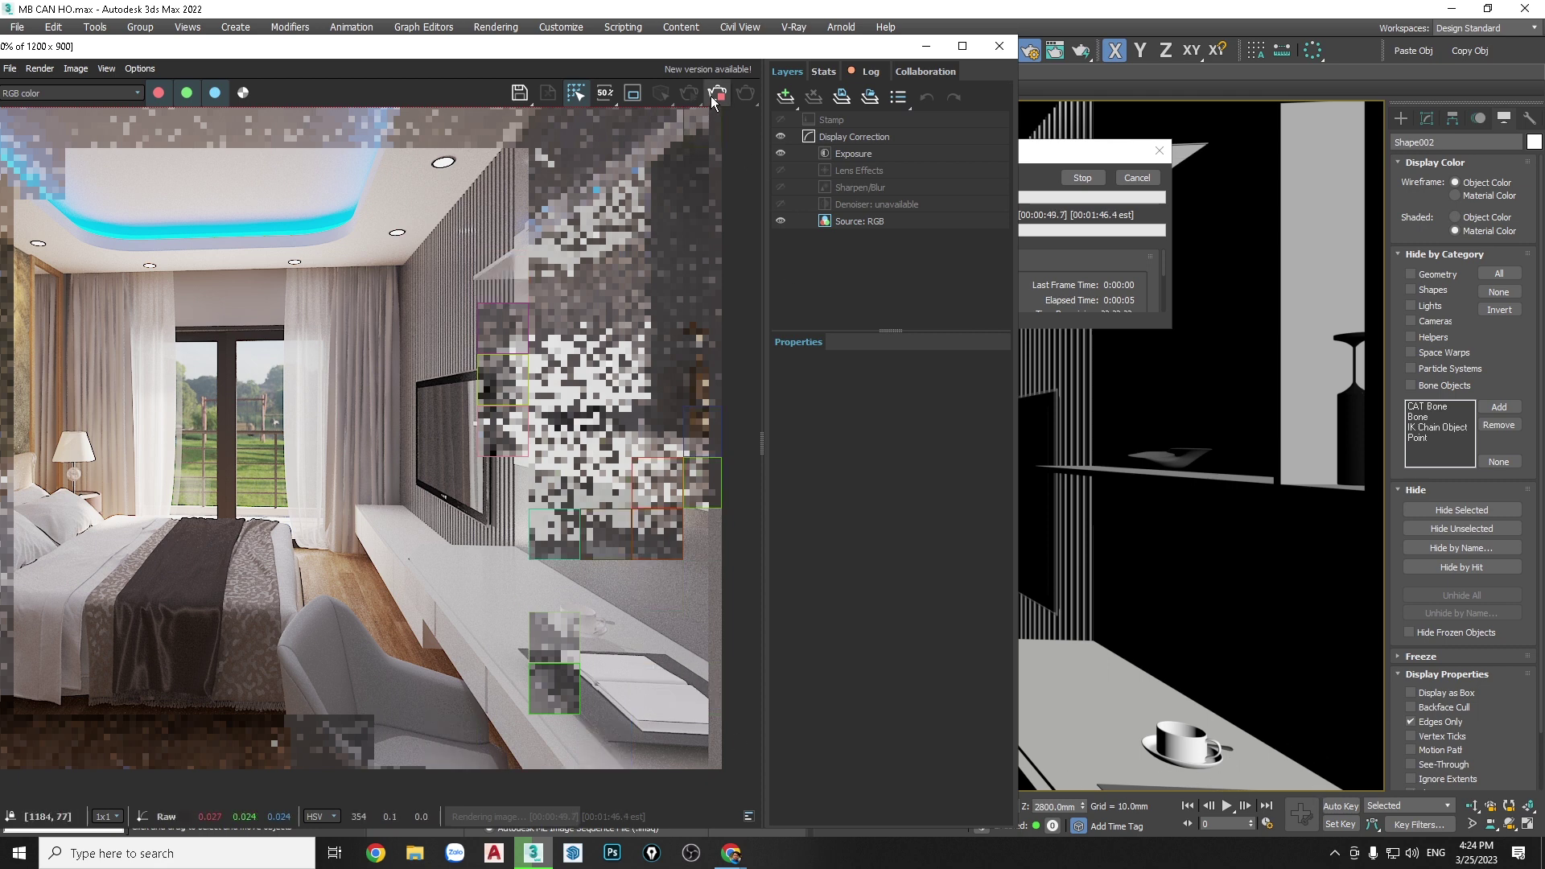
pyautogui.press('Escape')
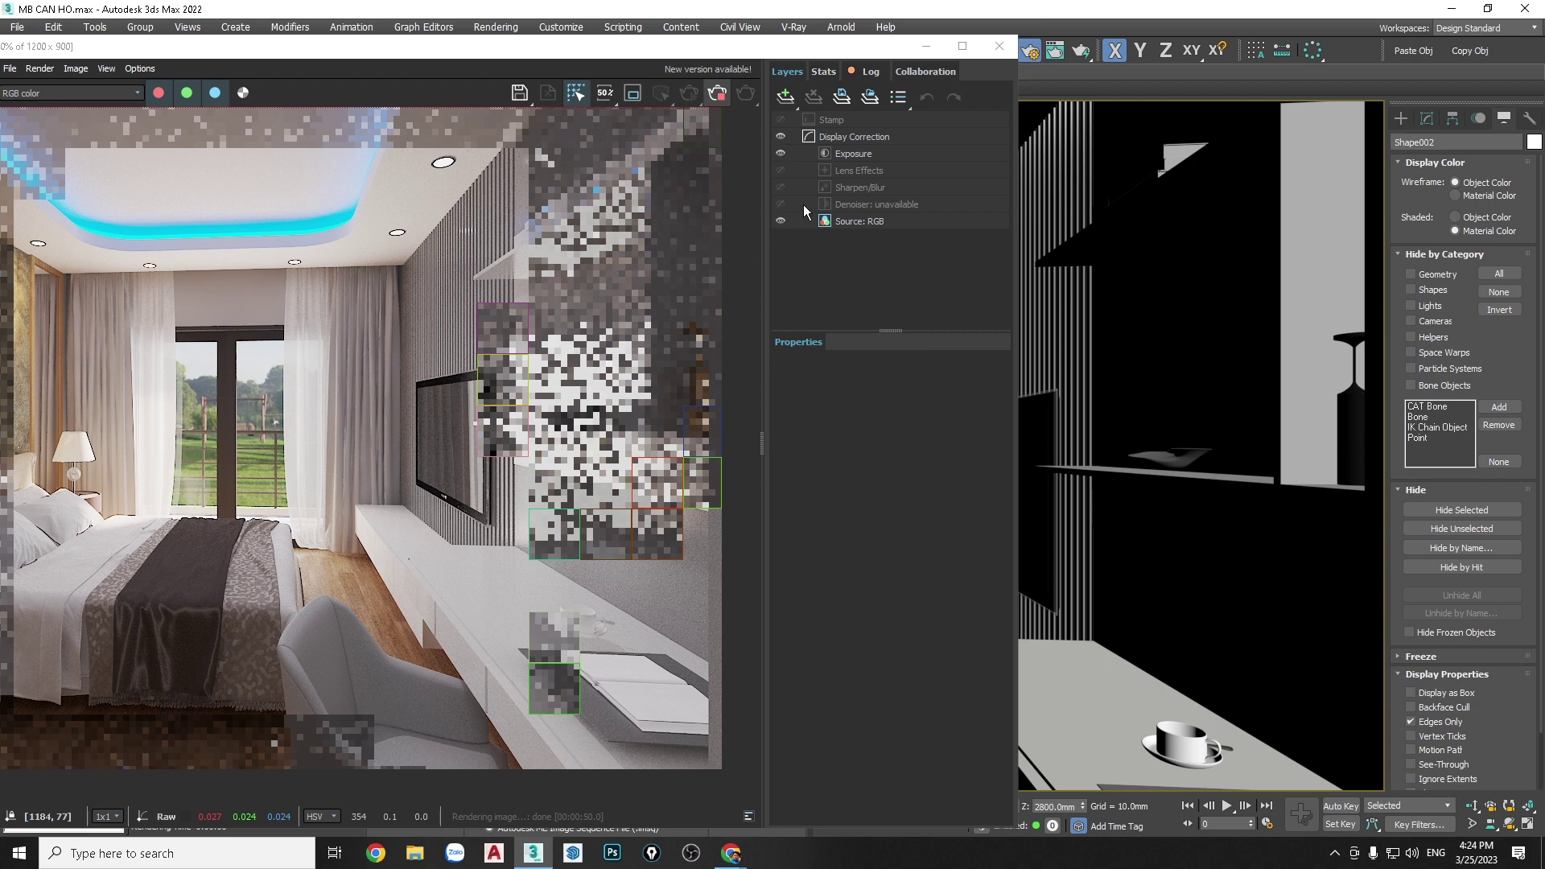
pyautogui.press('F10')
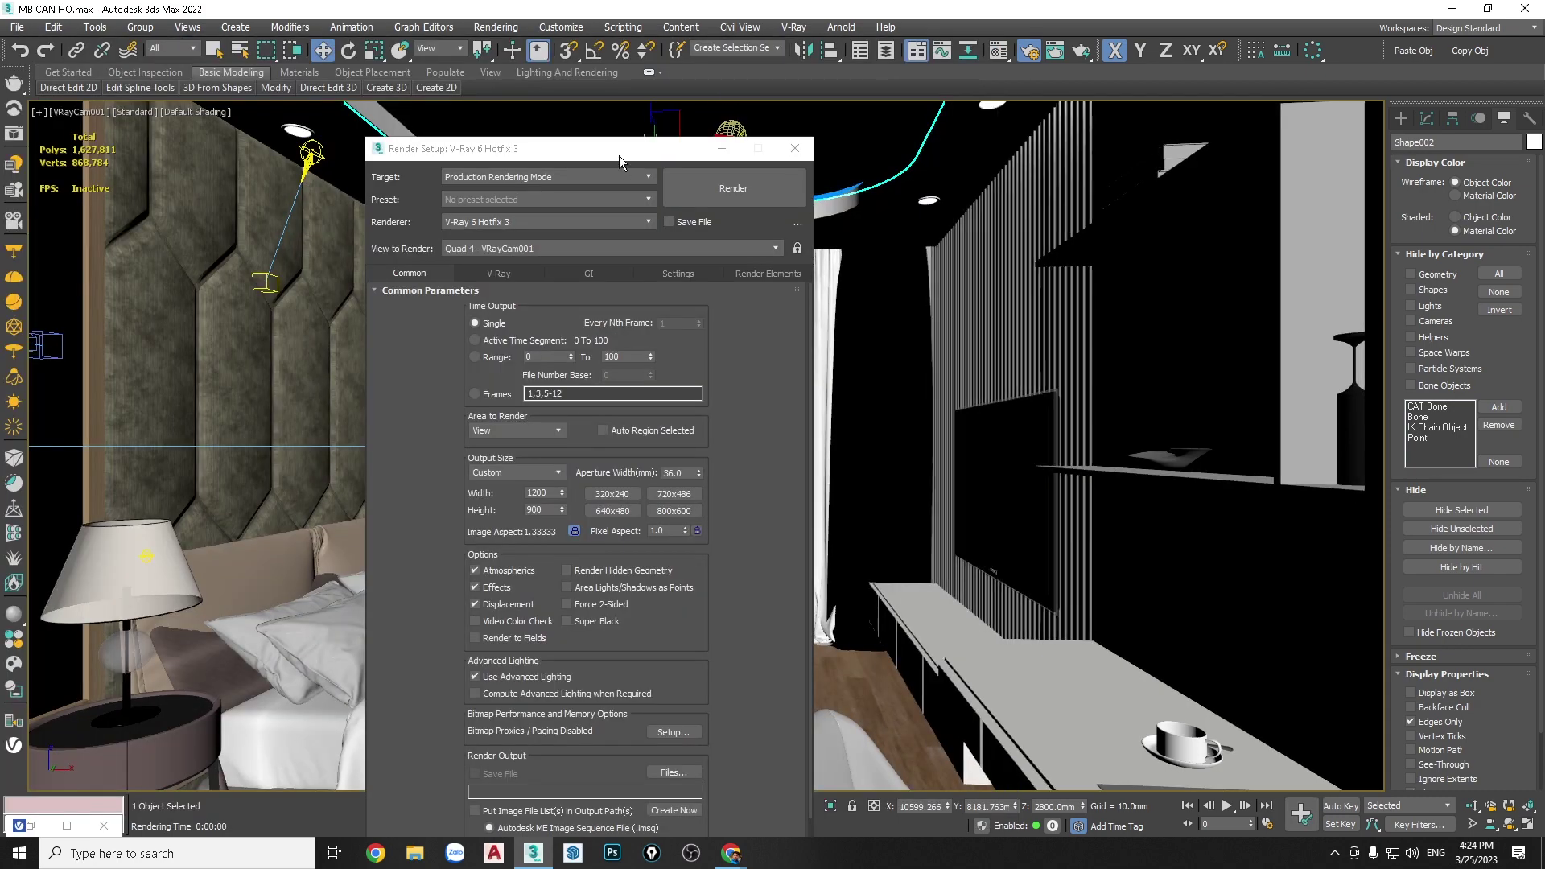
# Turn on Safe Frames in the camera viewport and close Render Setup
pyautogui.moveTo(619, 156); pyautogui.dragTo(421, 149)
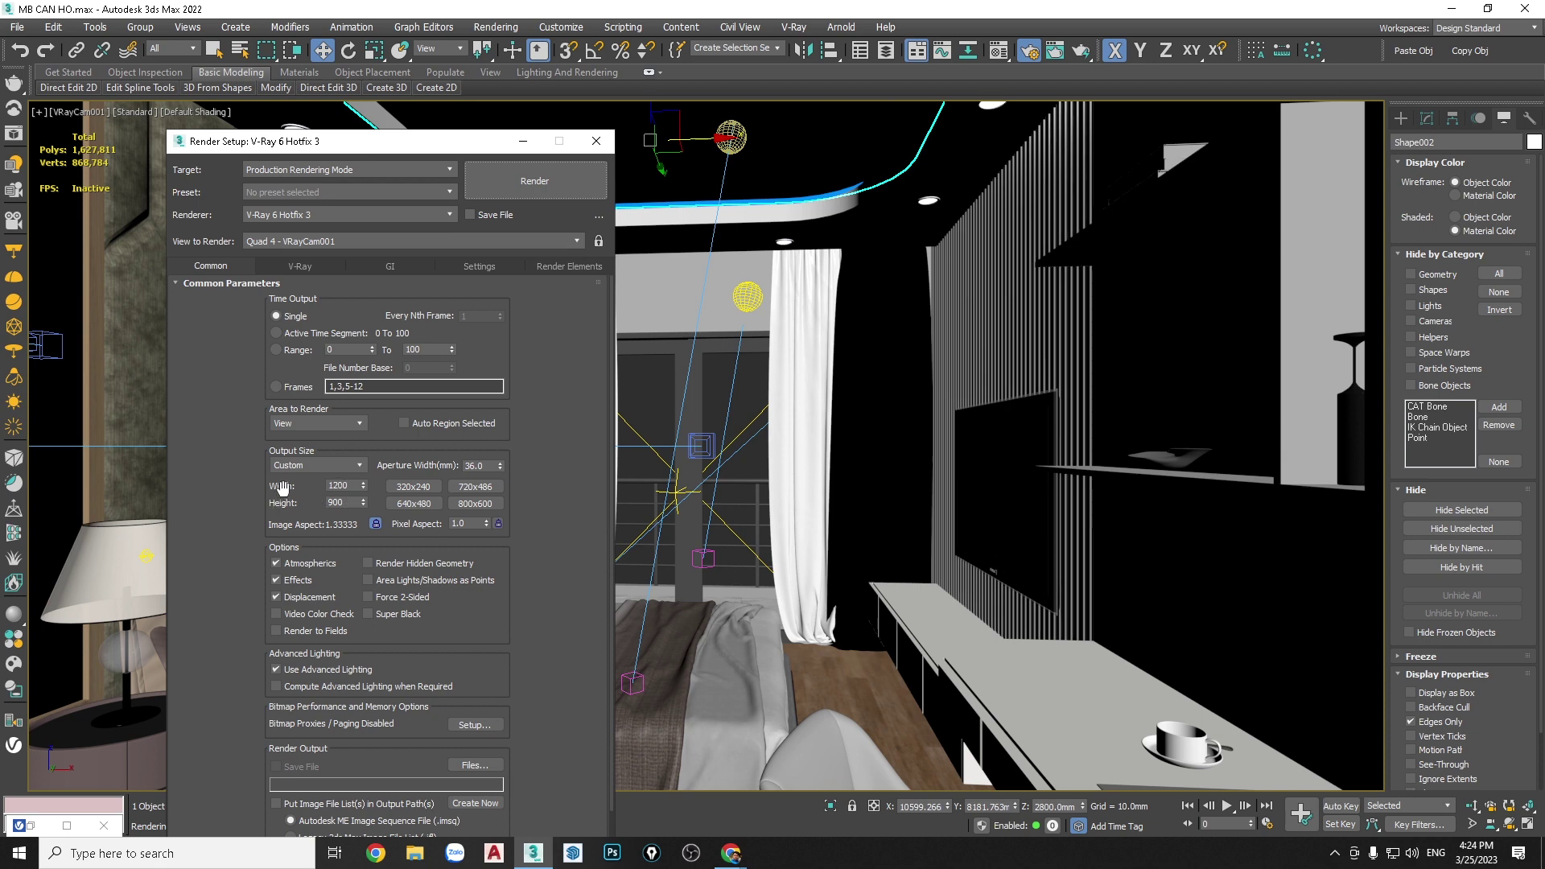
pyautogui.click(1127, 561)
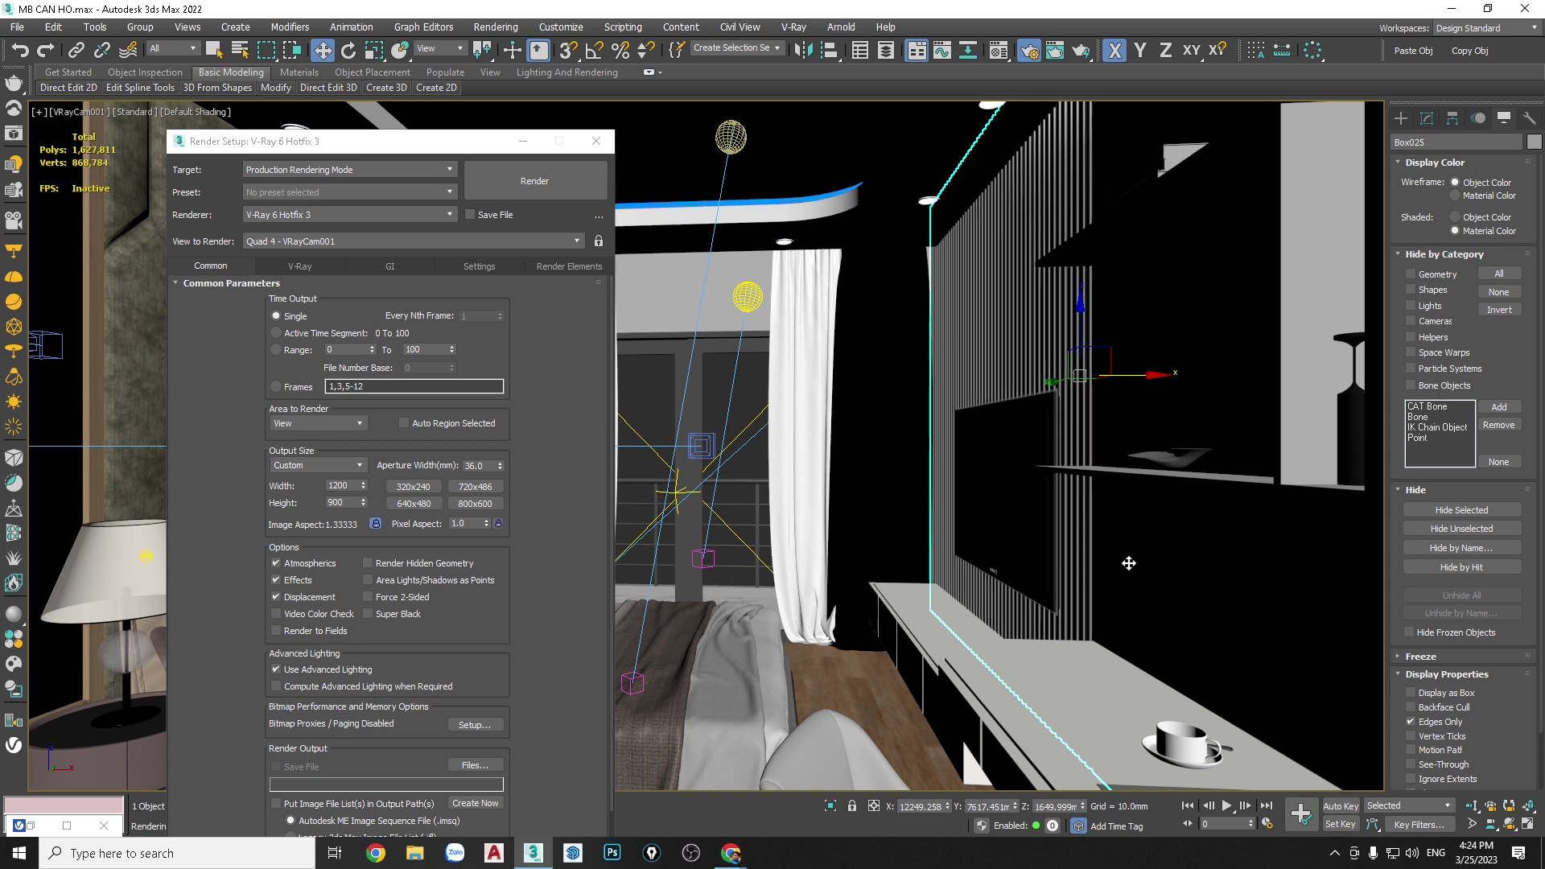
pyautogui.hotkey('shift', 'f')
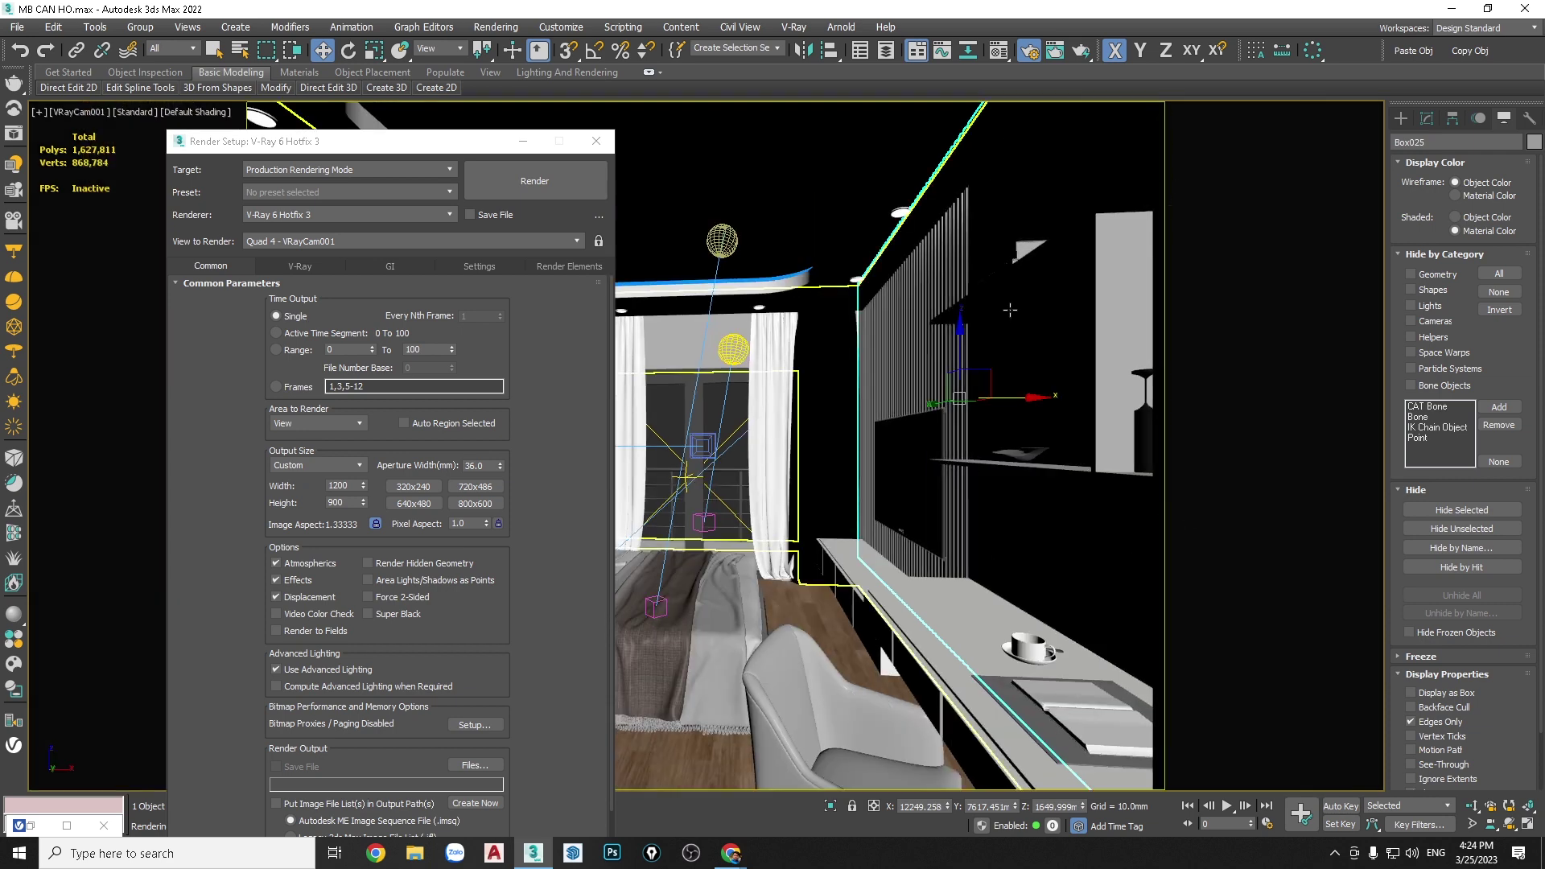
pyautogui.click(596, 141)
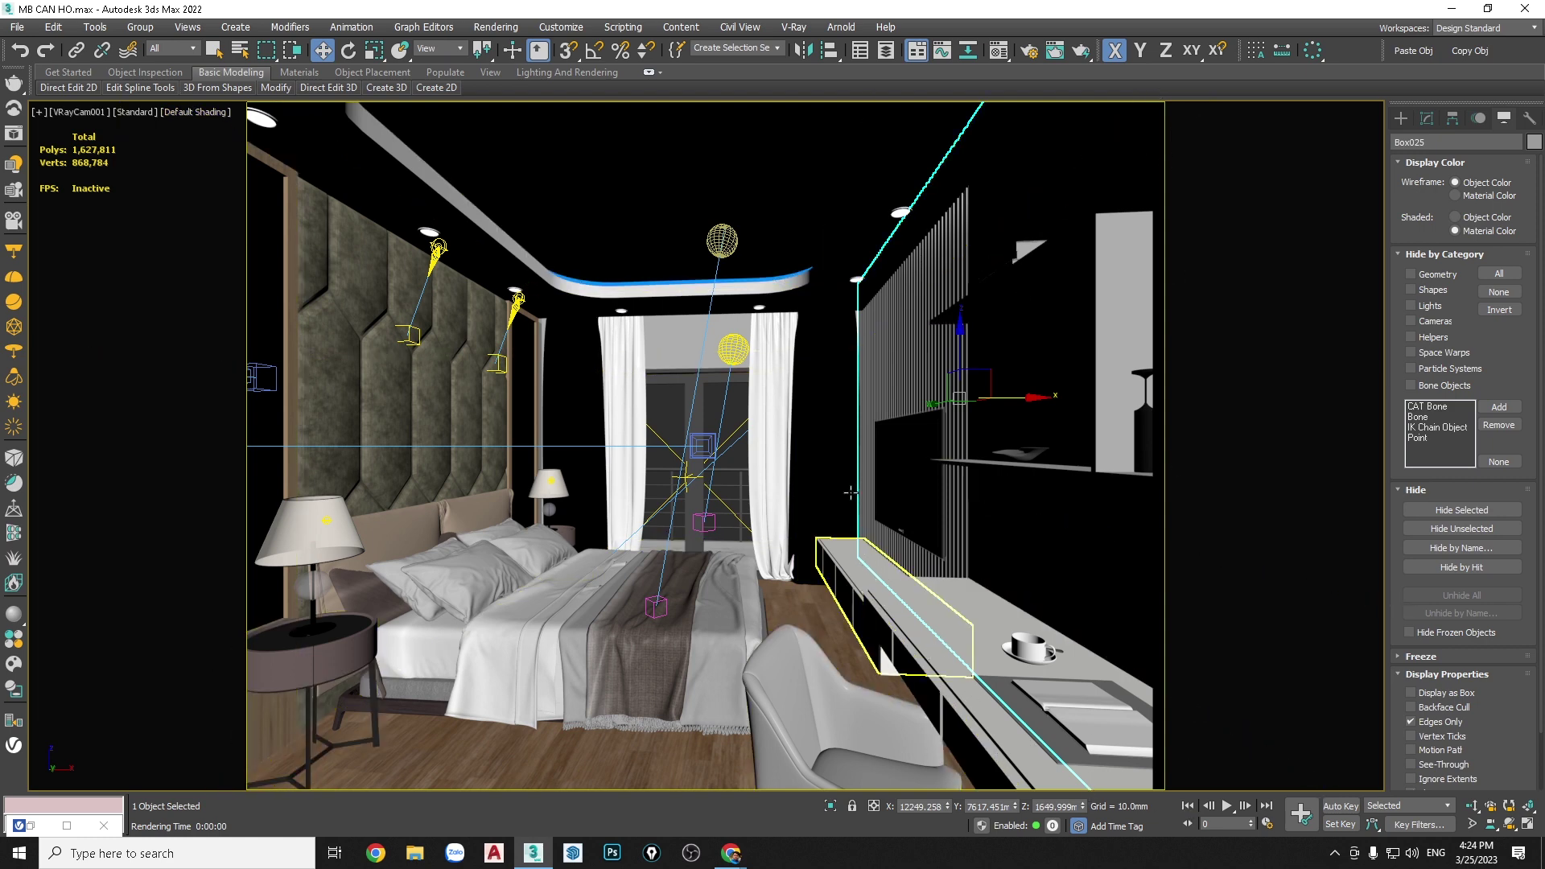
# Toggle safe frames off and back on, then check the viewport label menu
pyautogui.hotkey('shift', 'f')
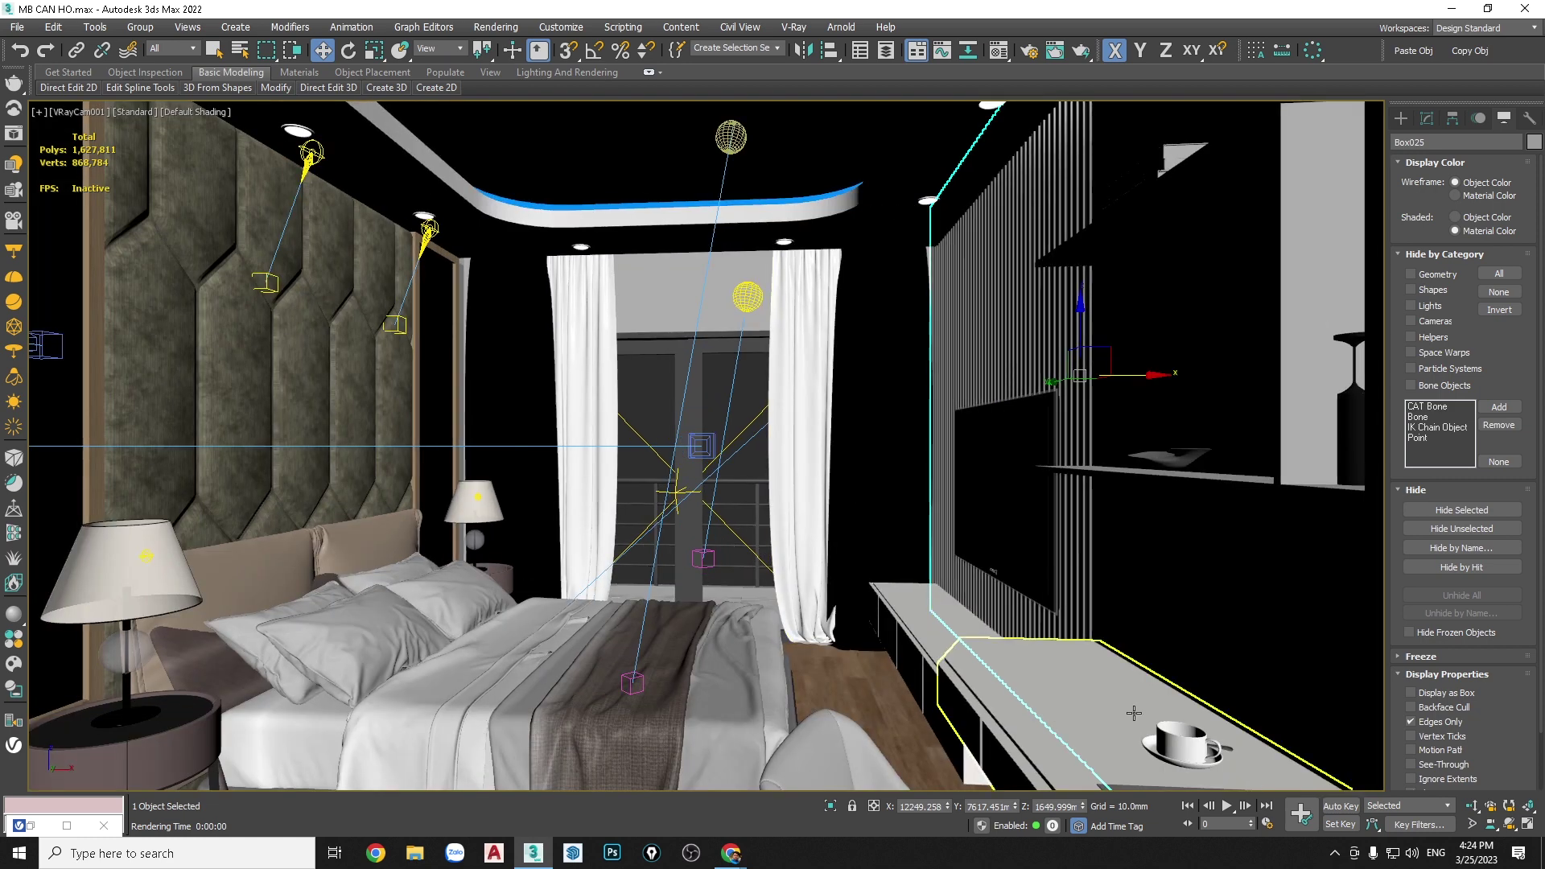
pyautogui.hotkey('shift', 'f')
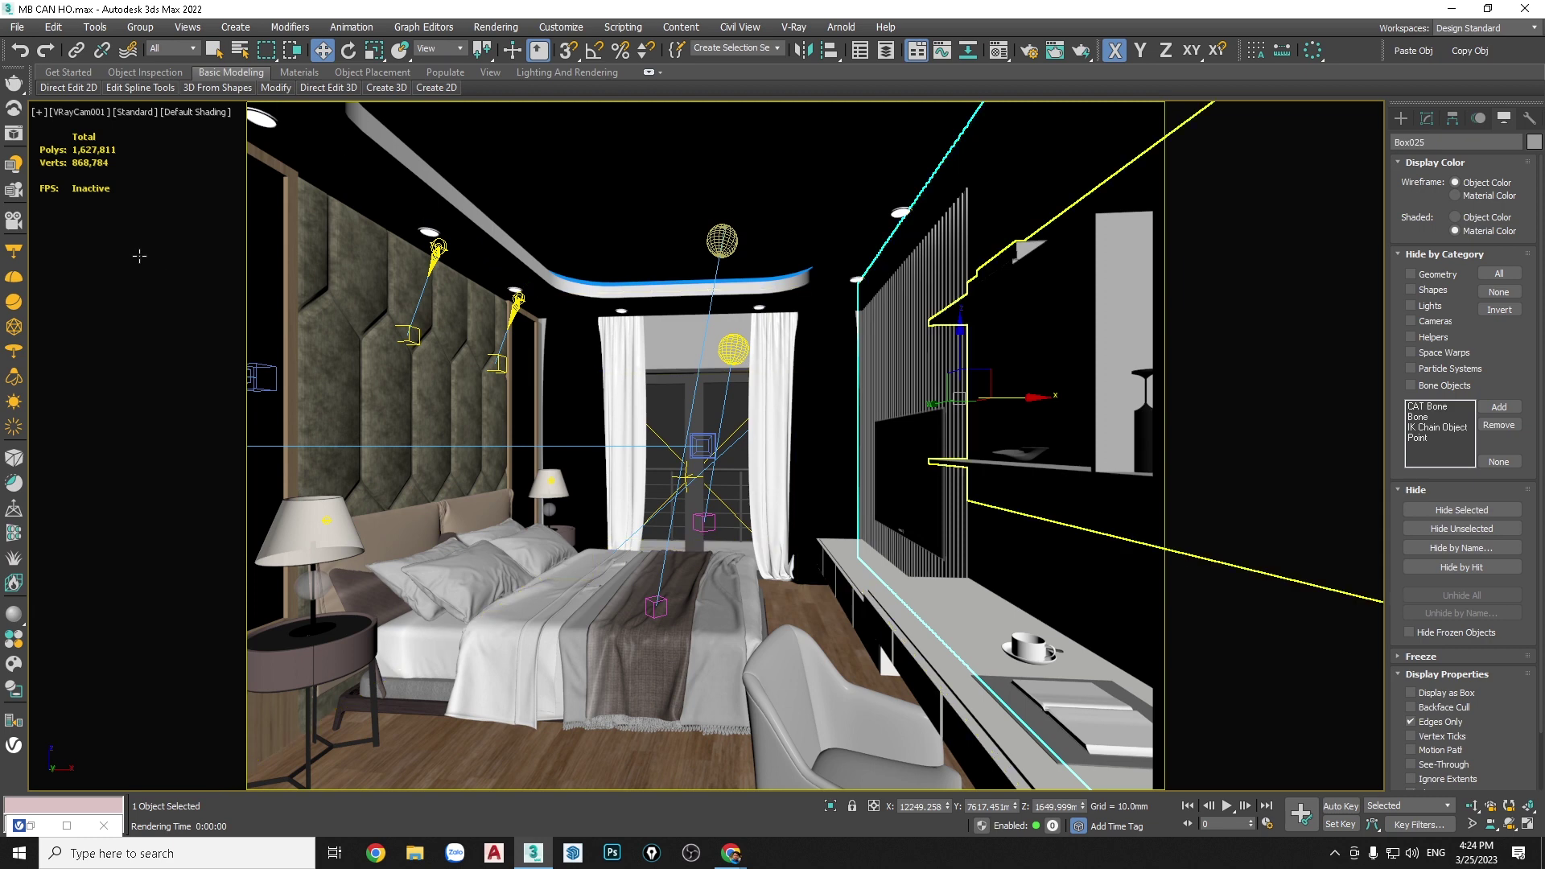
pyautogui.click(77, 116)
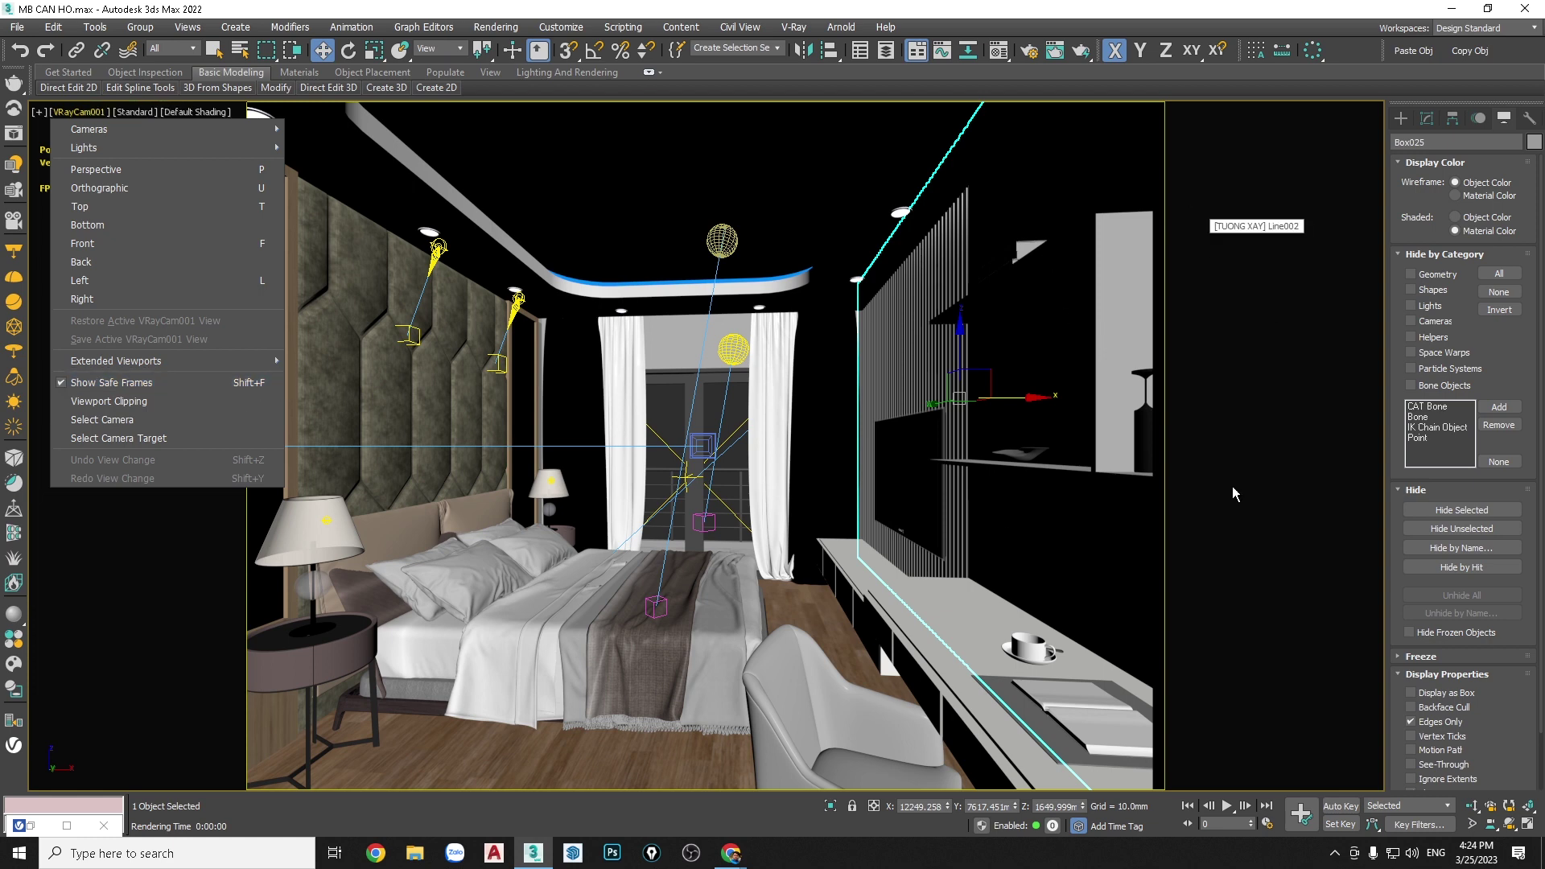
pyautogui.click(853, 350)
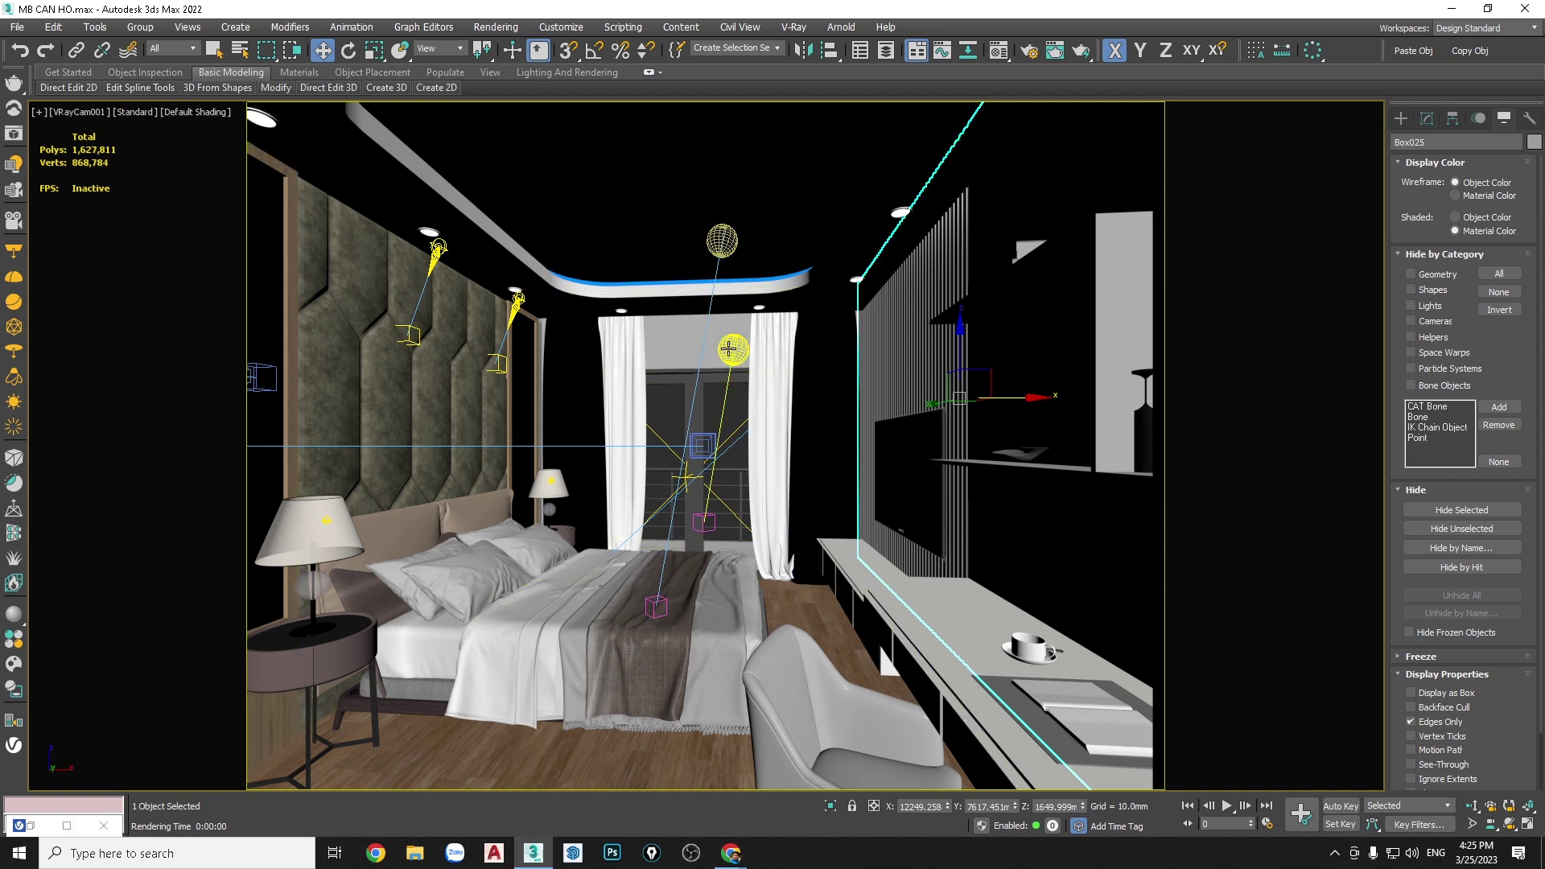
# Reopen Render Setup and set output to 2000×1200 with image aspect locked at 1.667
pyautogui.press('F10')
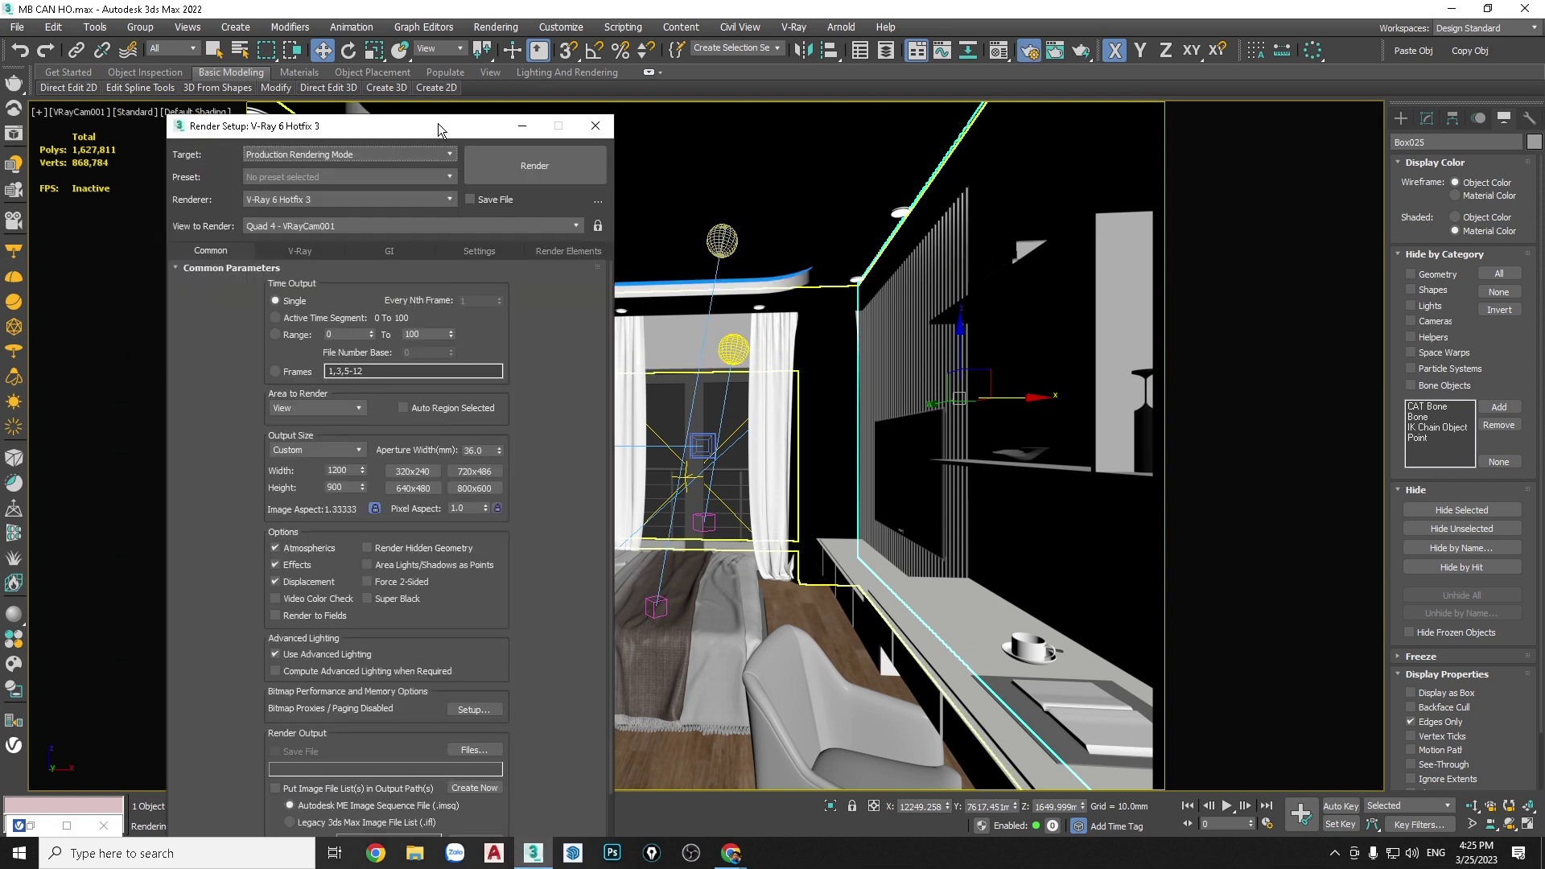
pyautogui.moveTo(265, 214); pyautogui.dragTo(135, 113)
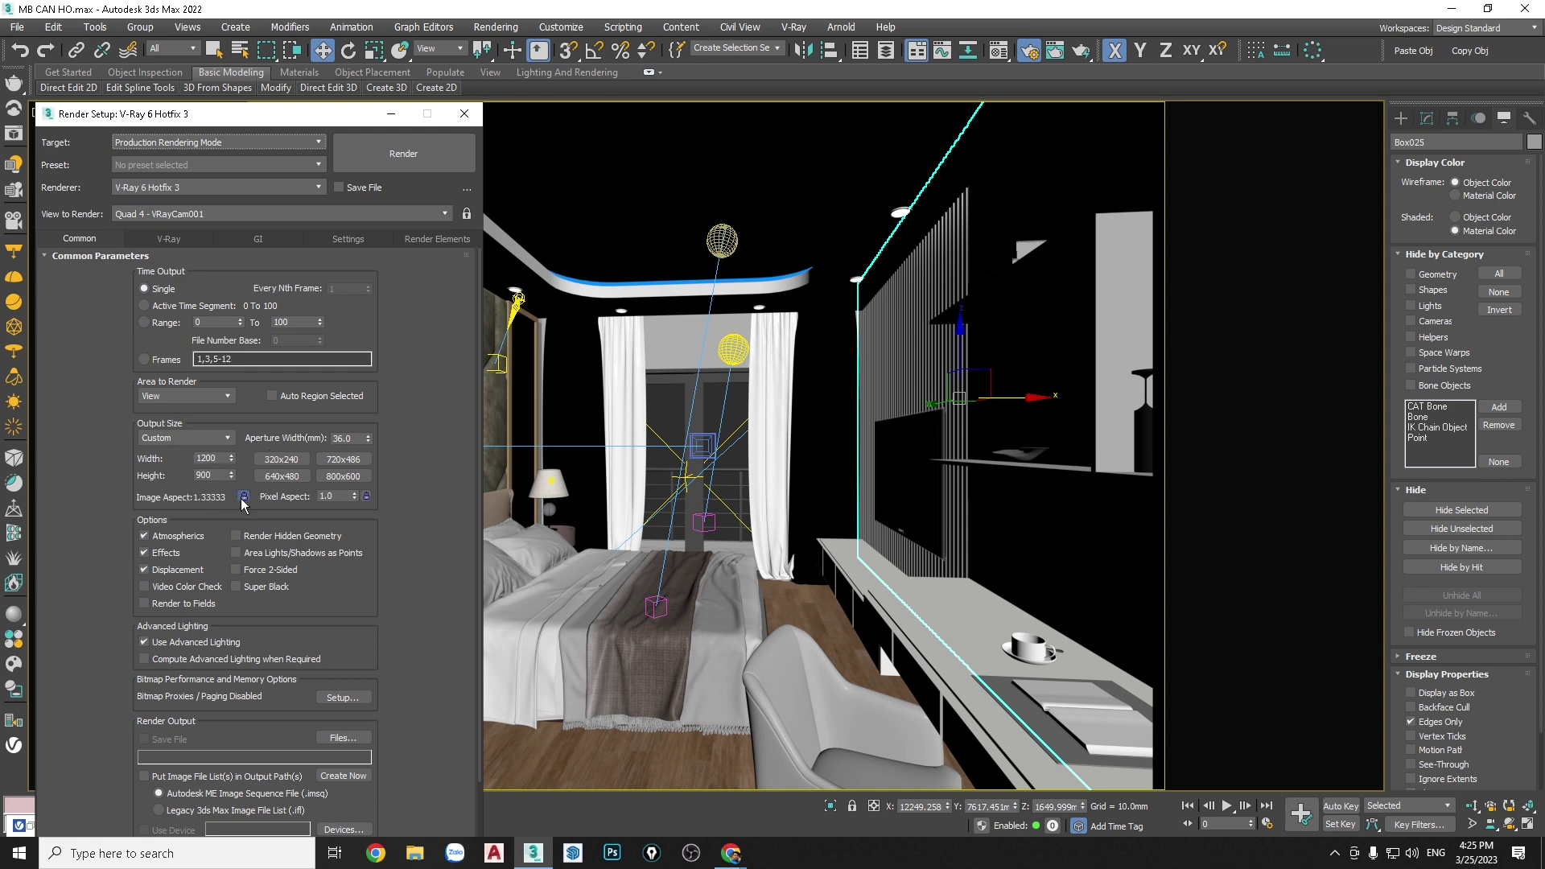
pyautogui.click(244, 496)
pyautogui.doubleClick(217, 477)
pyautogui.write('1200')
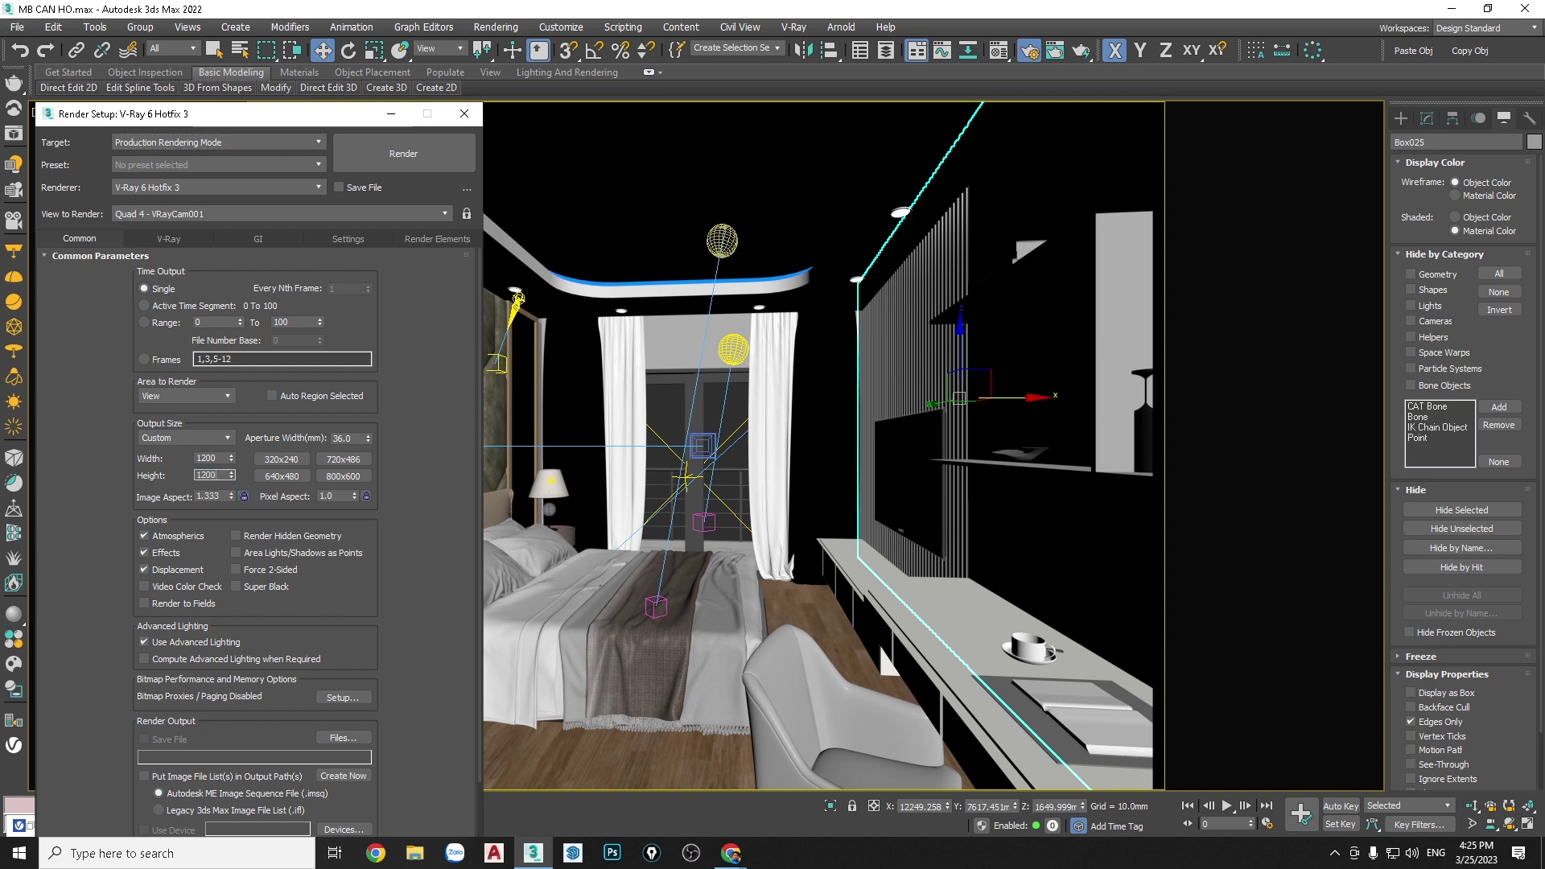
pyautogui.press('Return')
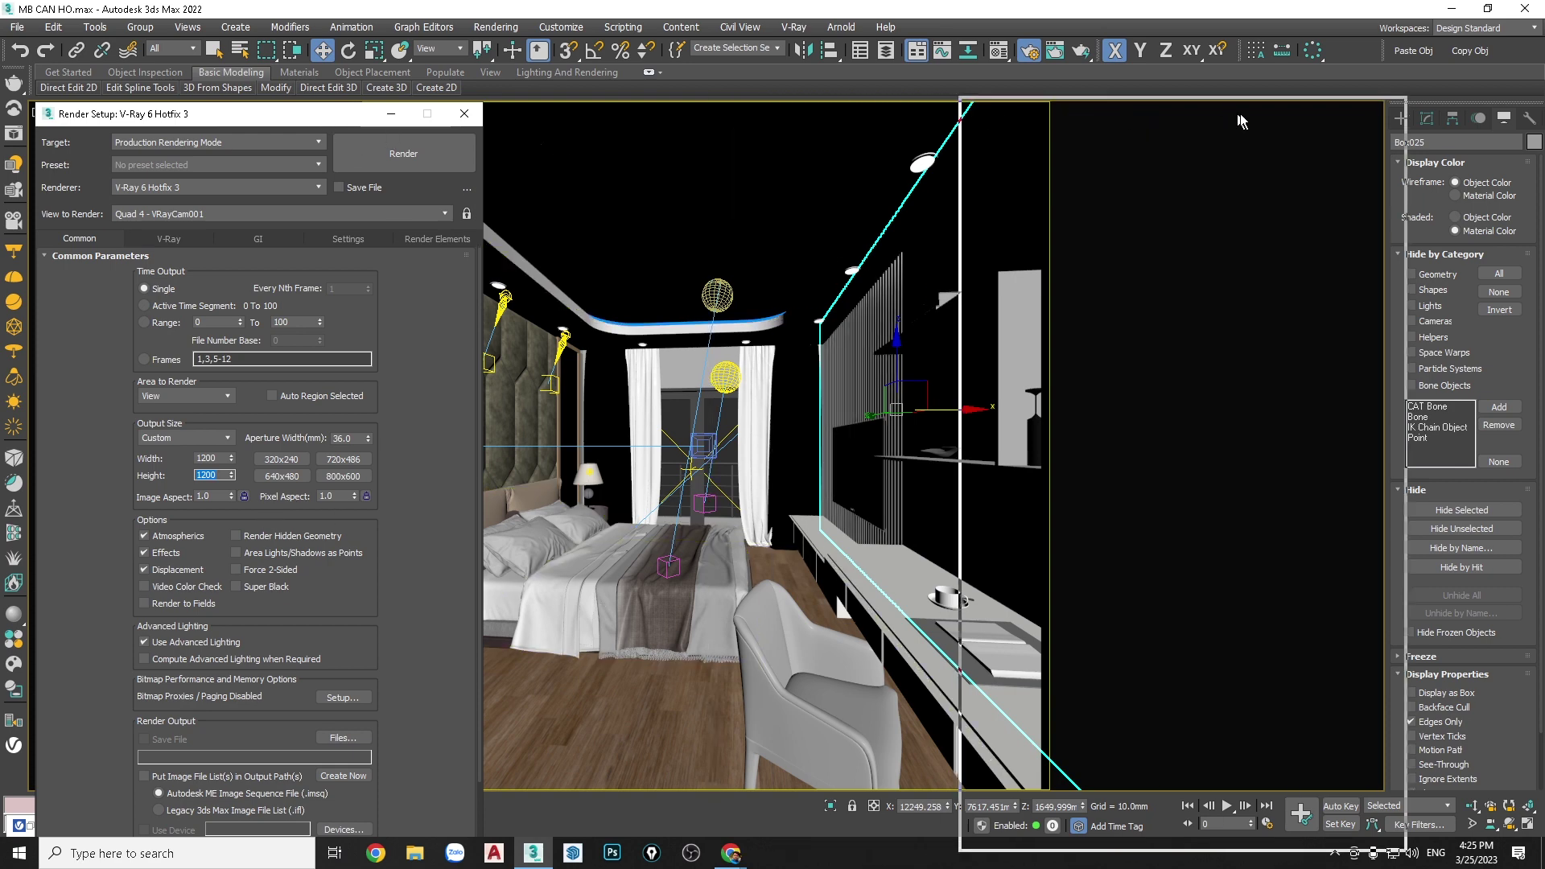
pyautogui.moveTo(1306, 118); pyautogui.dragTo(1310, 117)
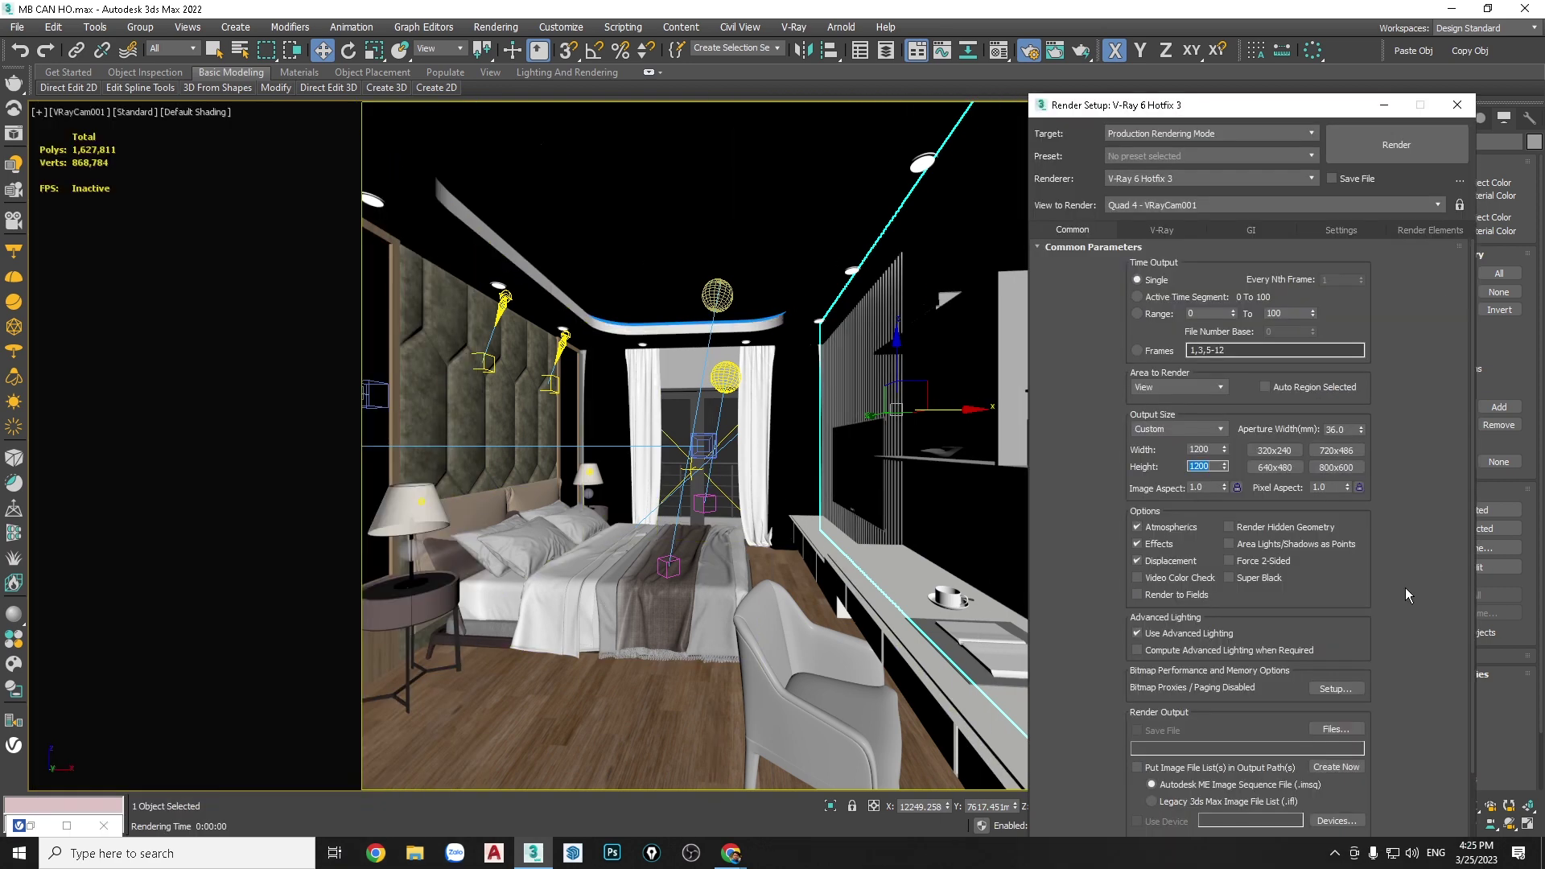
pyautogui.doubleClick(1214, 449)
pyautogui.write('2000')
pyautogui.press('Return')
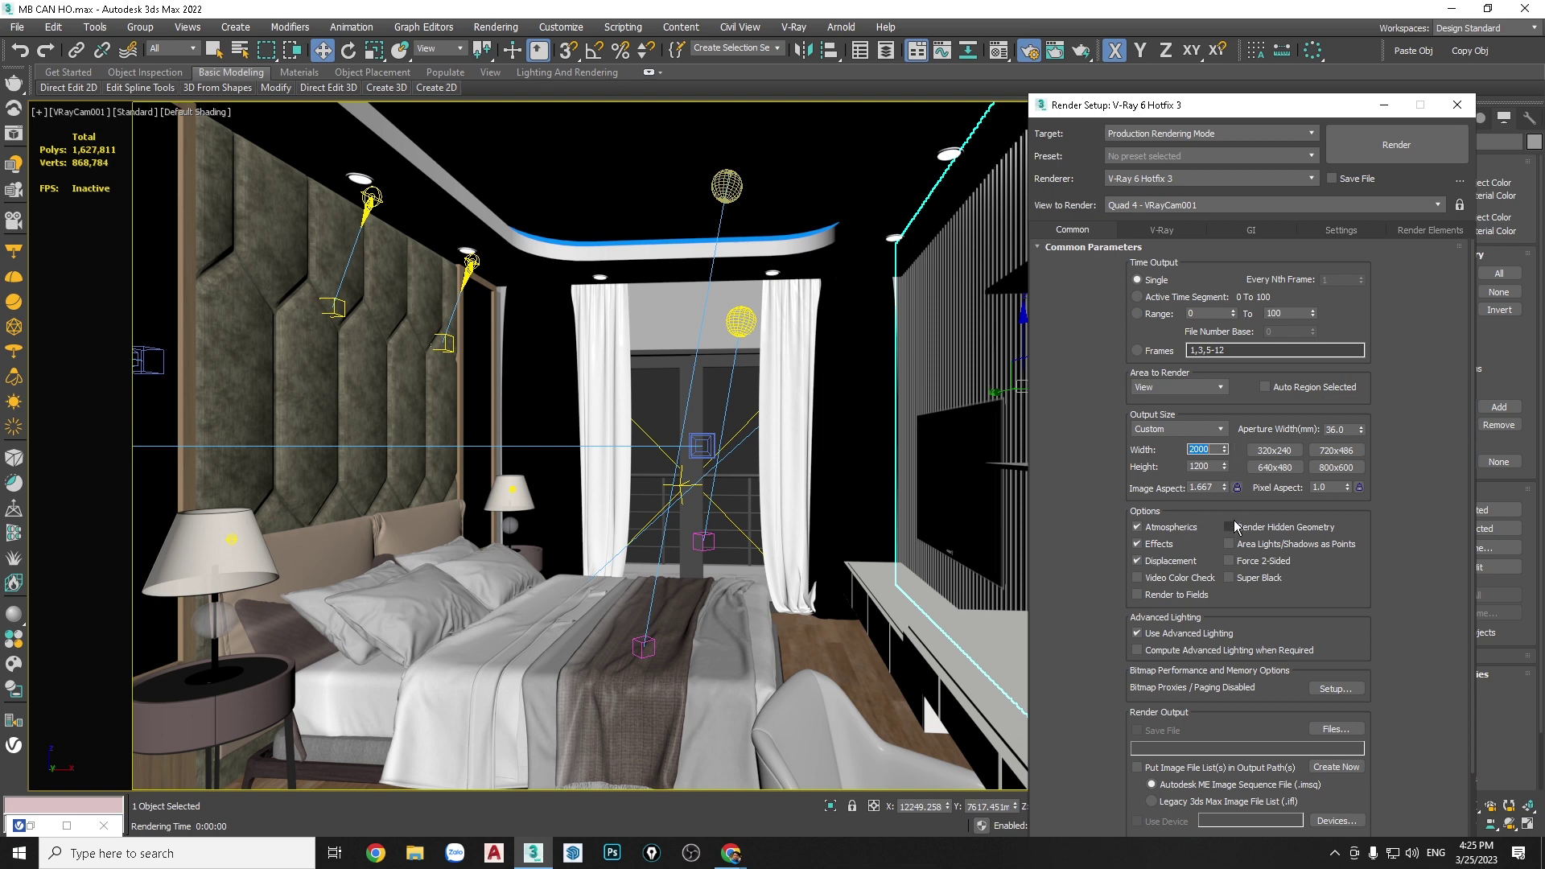
pyautogui.click(1236, 488)
# Try height 500 and the 640×480 preset, then settle on a 1000×750 output size
pyautogui.click(1212, 467)
pyautogui.write('500')
pyautogui.press('Return')
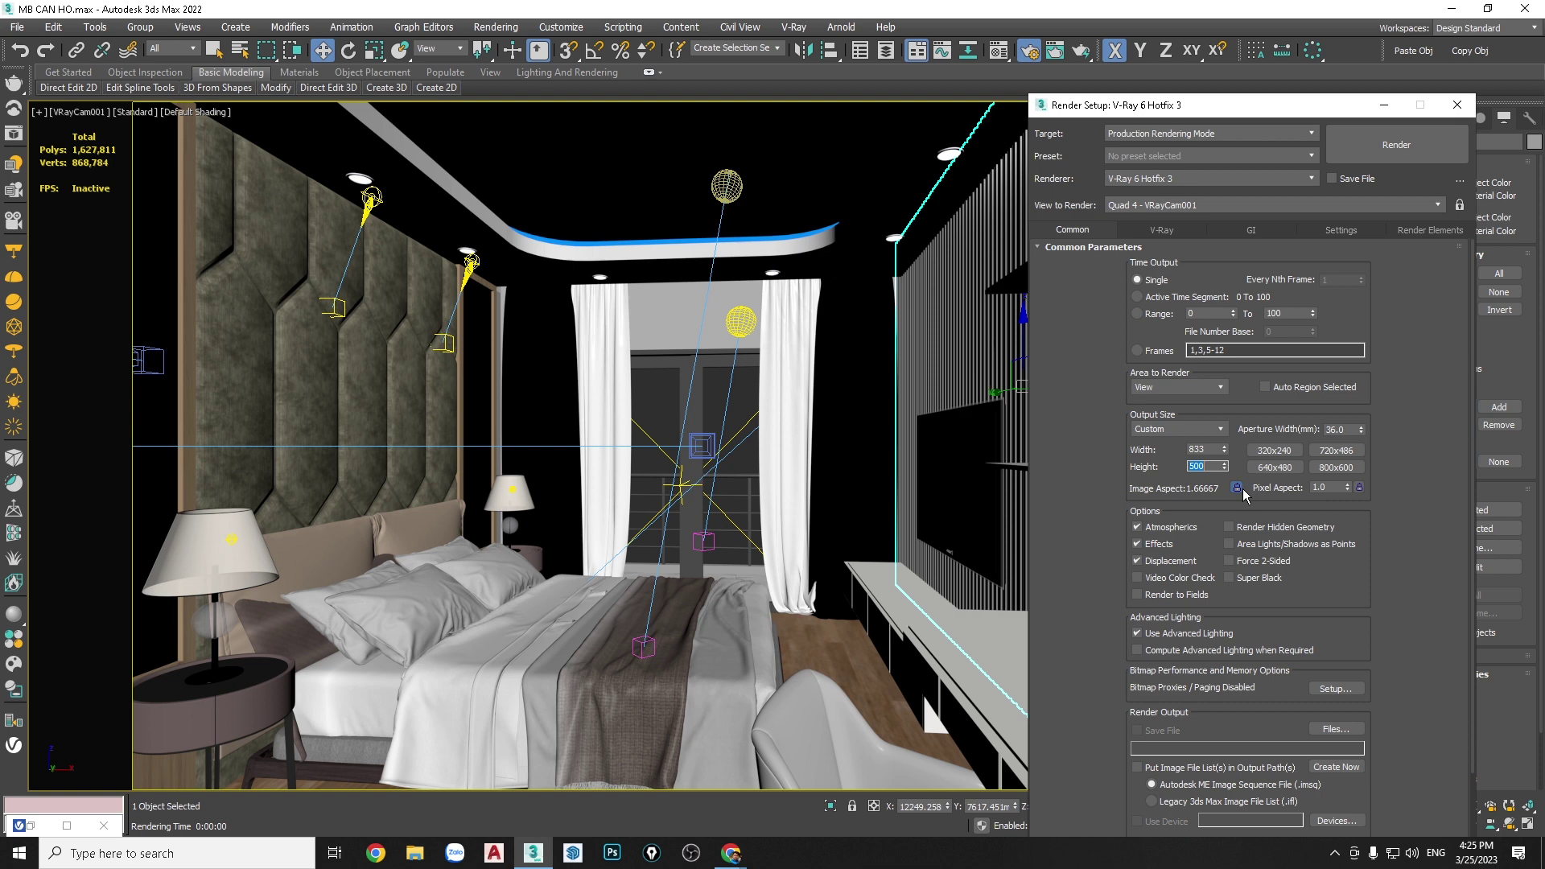
pyautogui.click(1275, 466)
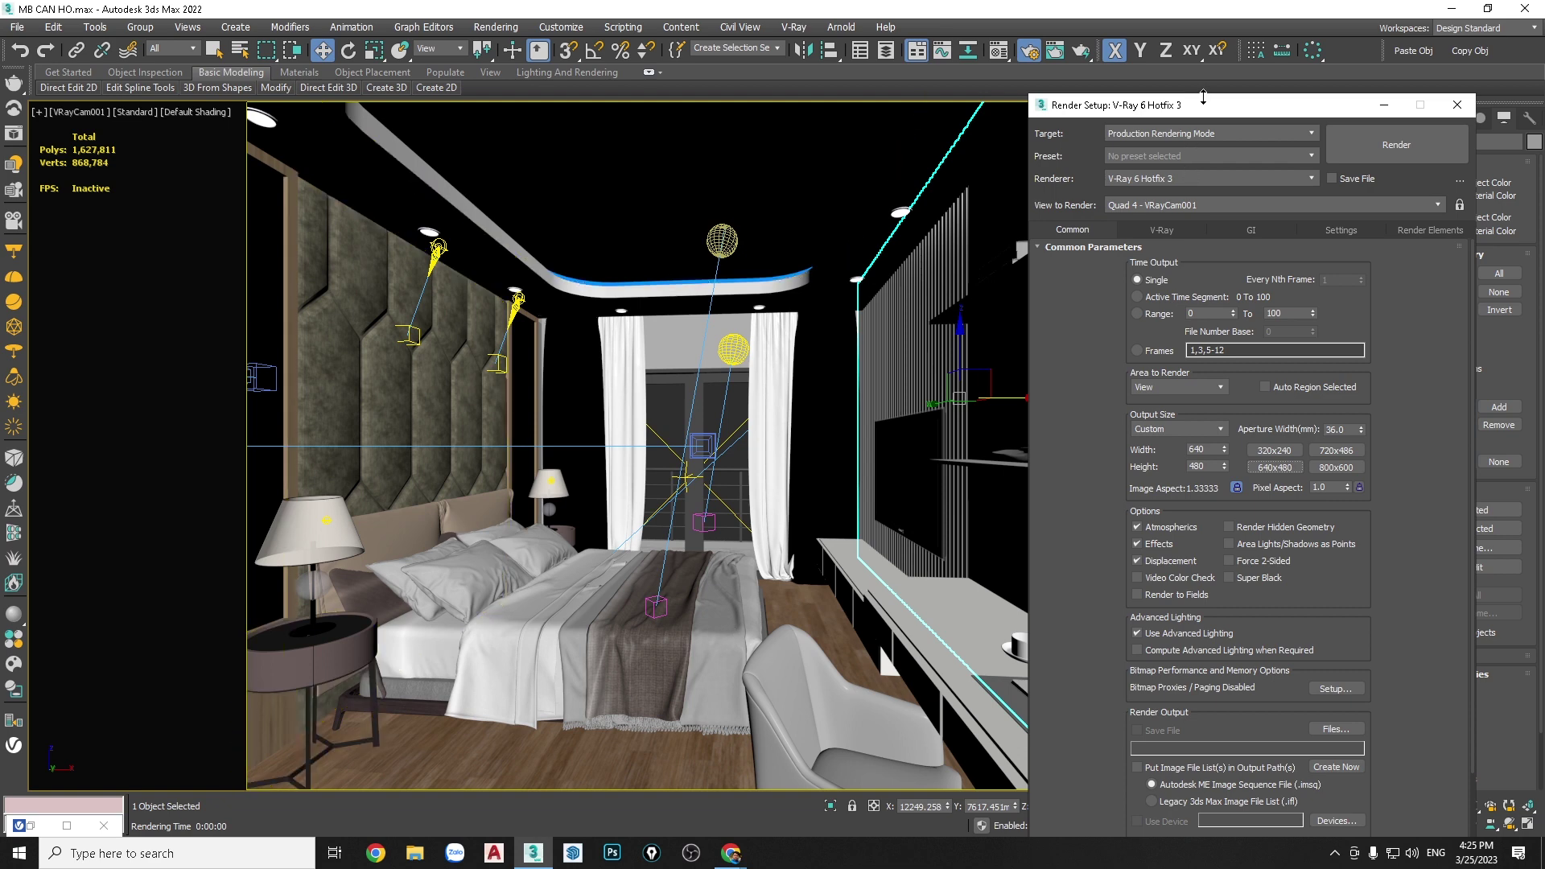
pyautogui.moveTo(1205, 99); pyautogui.dragTo(268, 136)
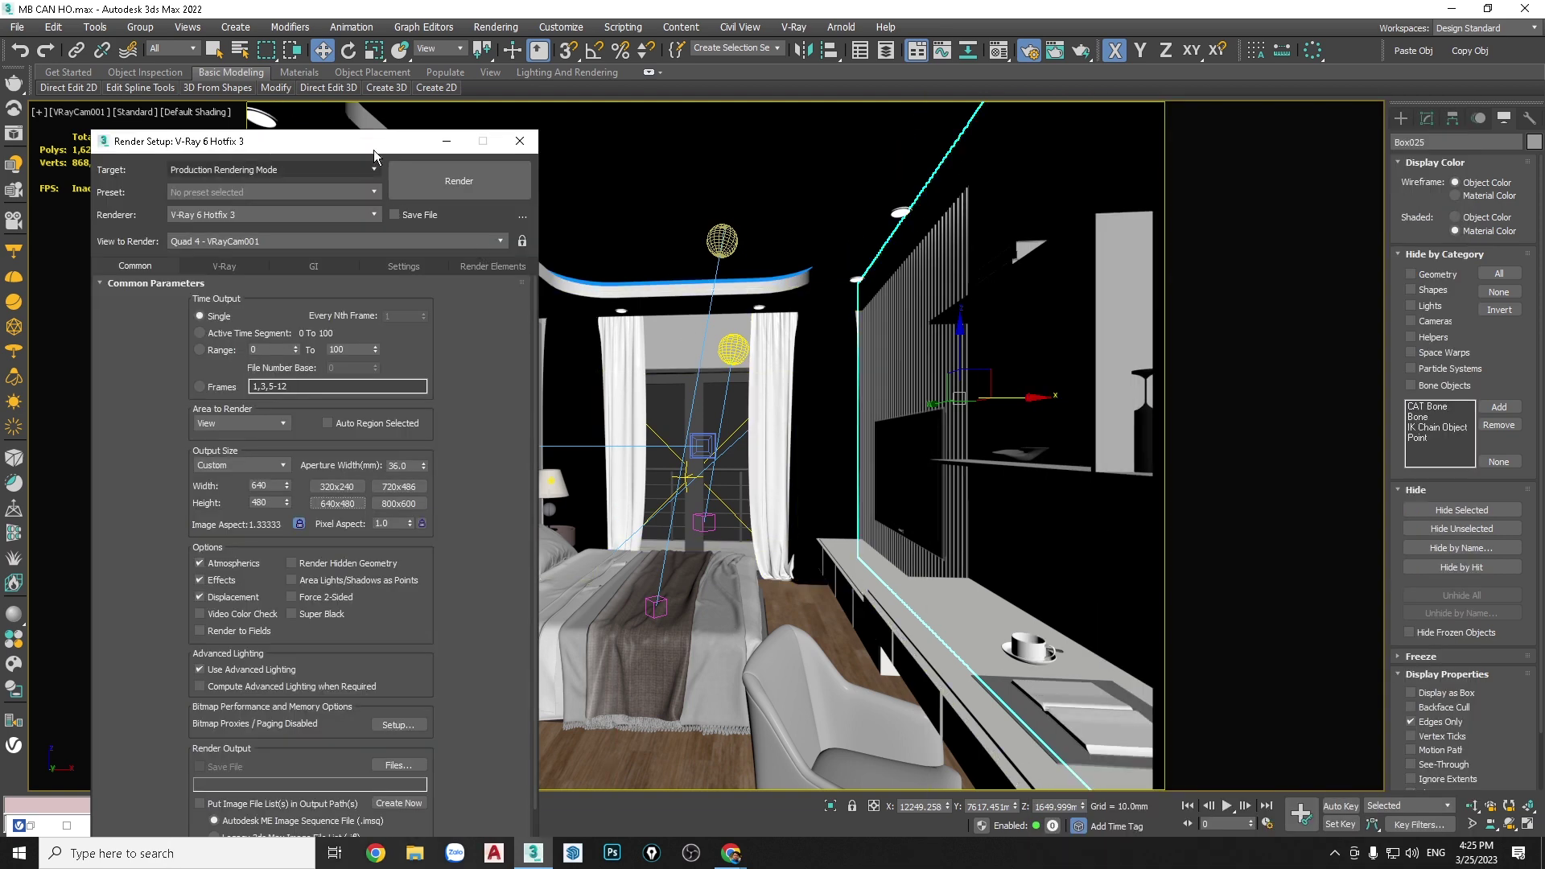
pyautogui.moveTo(373, 148); pyautogui.dragTo(389, 123)
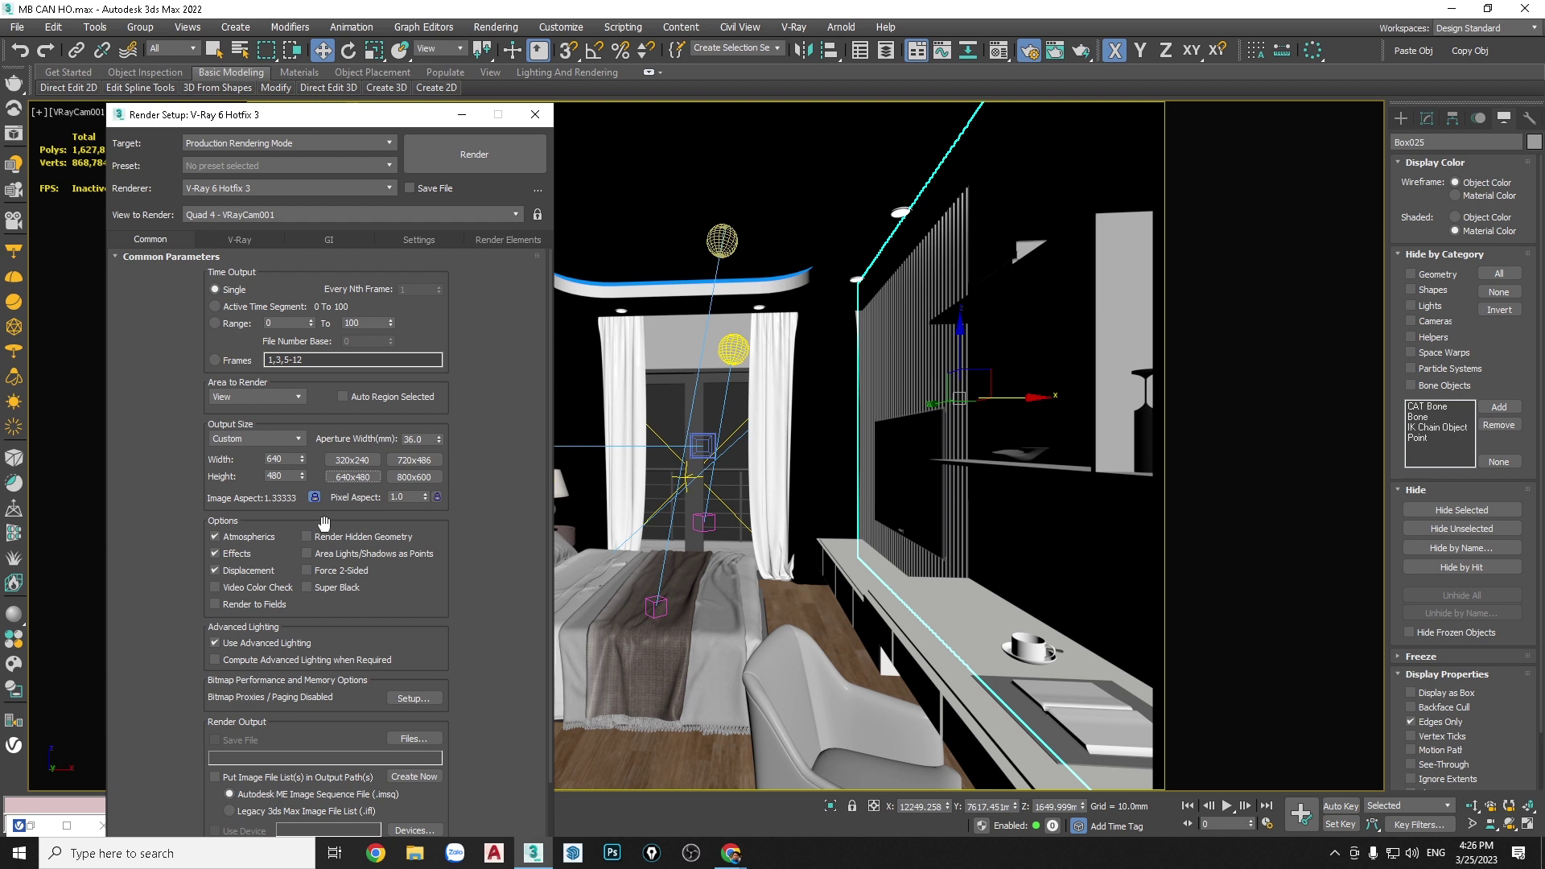
pyautogui.doubleClick(274, 459)
pyautogui.write('2000')
pyautogui.write('1000')
# On the V-Ray tab, try the Progressive image sampler, then return to Bucket
pyautogui.click(235, 241)
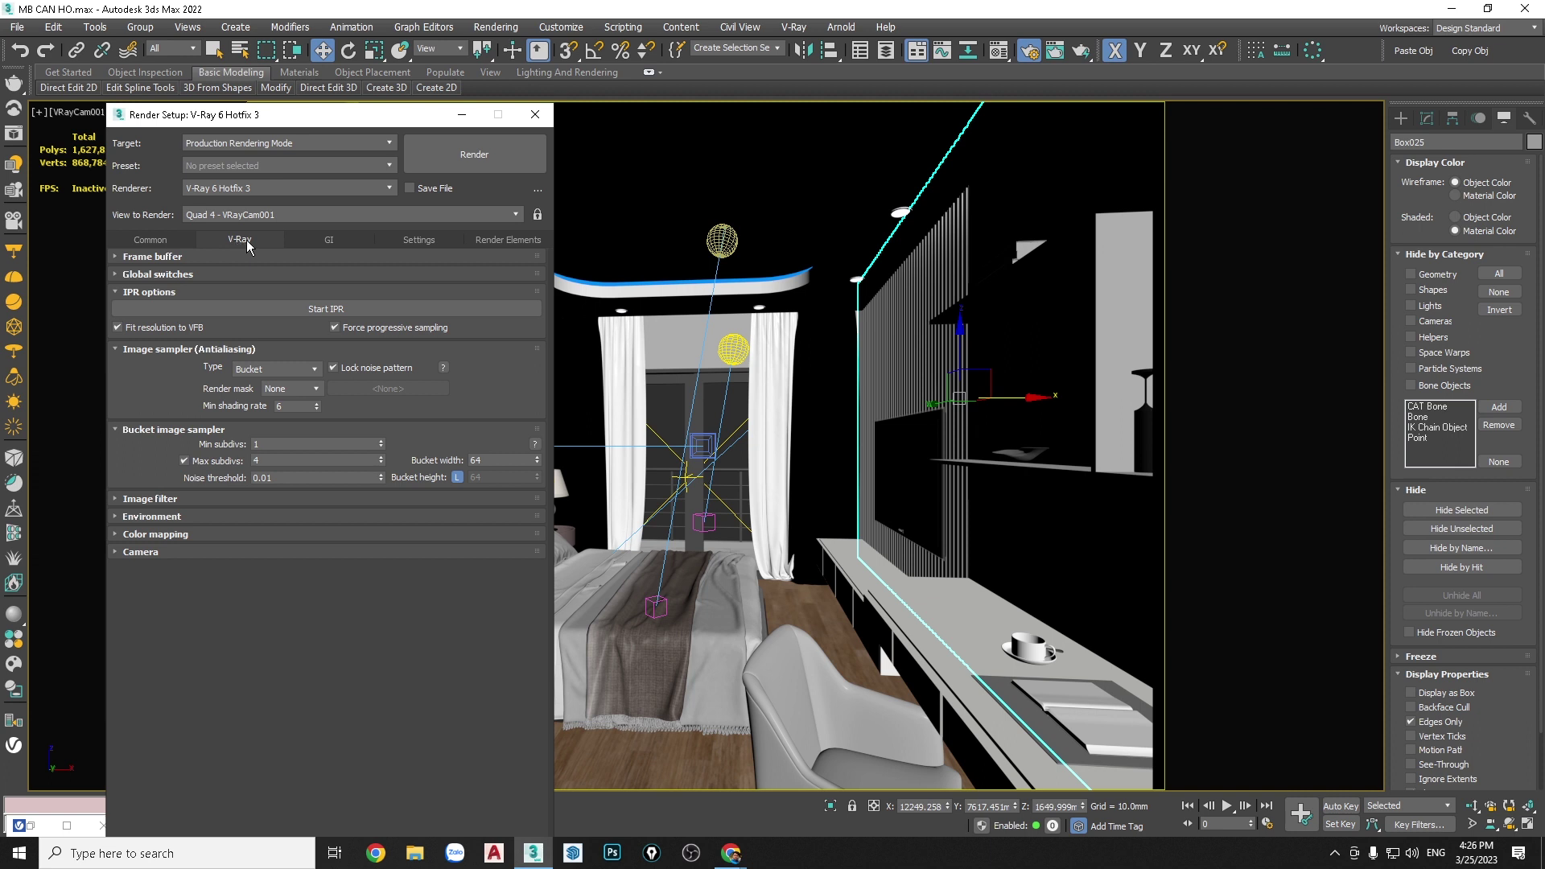
pyautogui.click(316, 370)
pyautogui.click(273, 398)
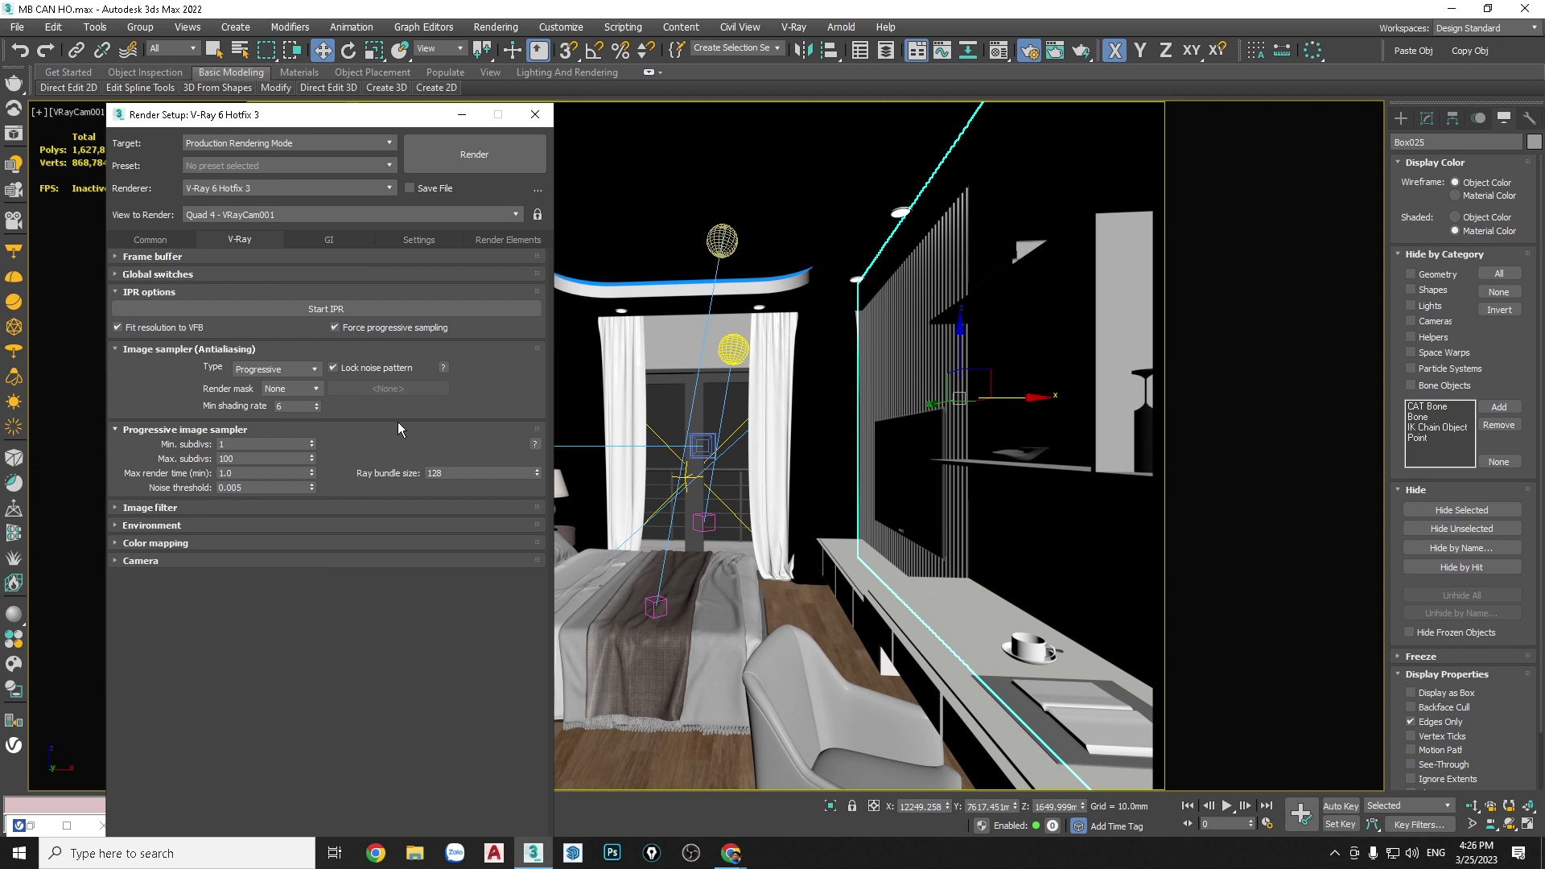
pyautogui.click(312, 369)
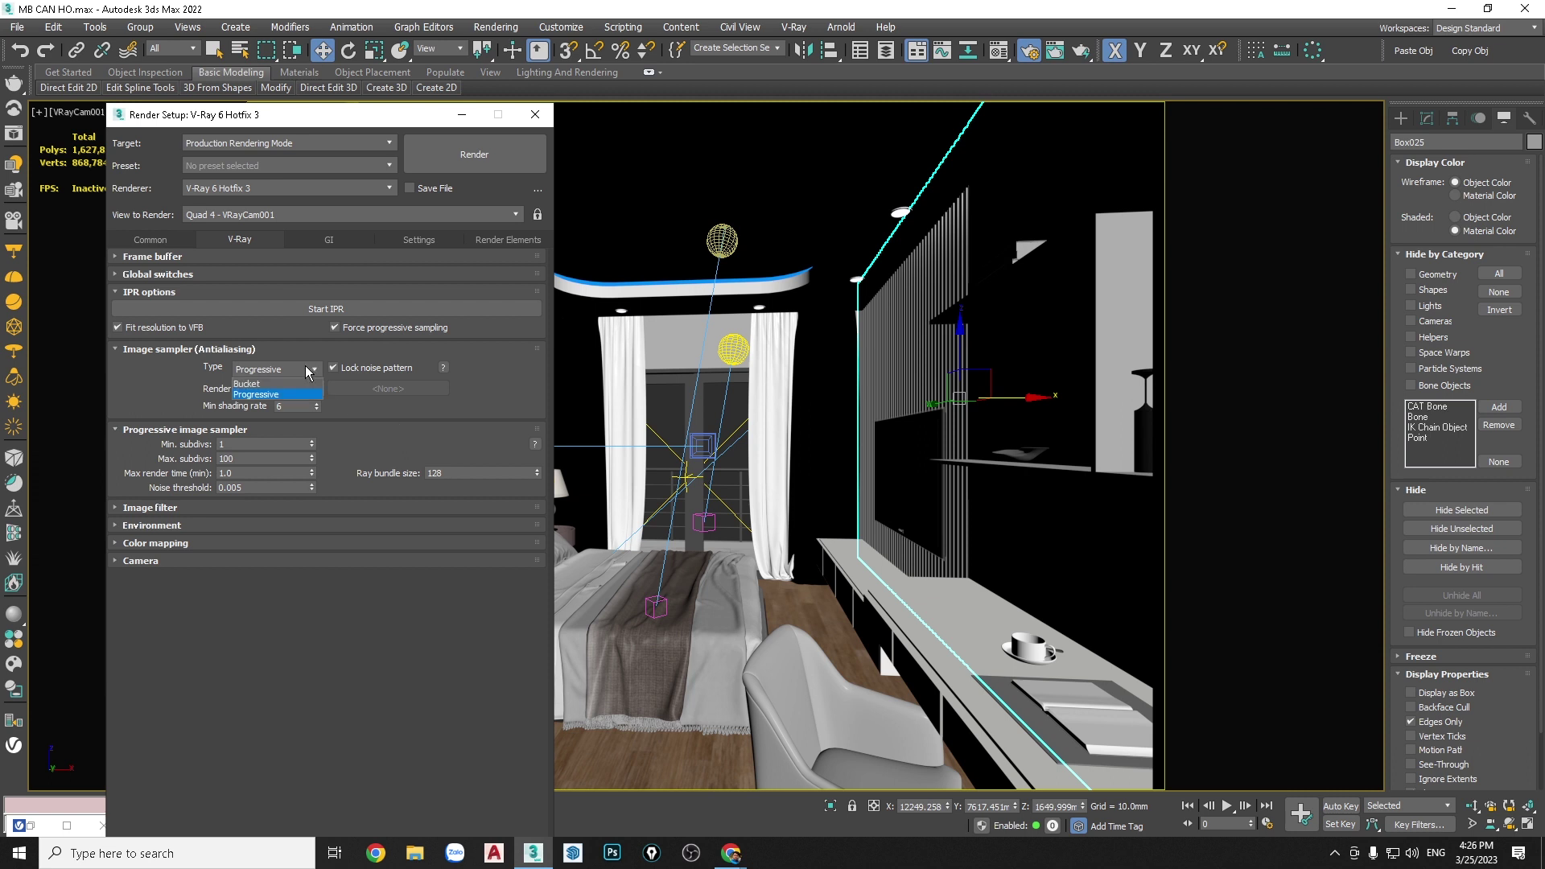
pyautogui.click(256, 385)
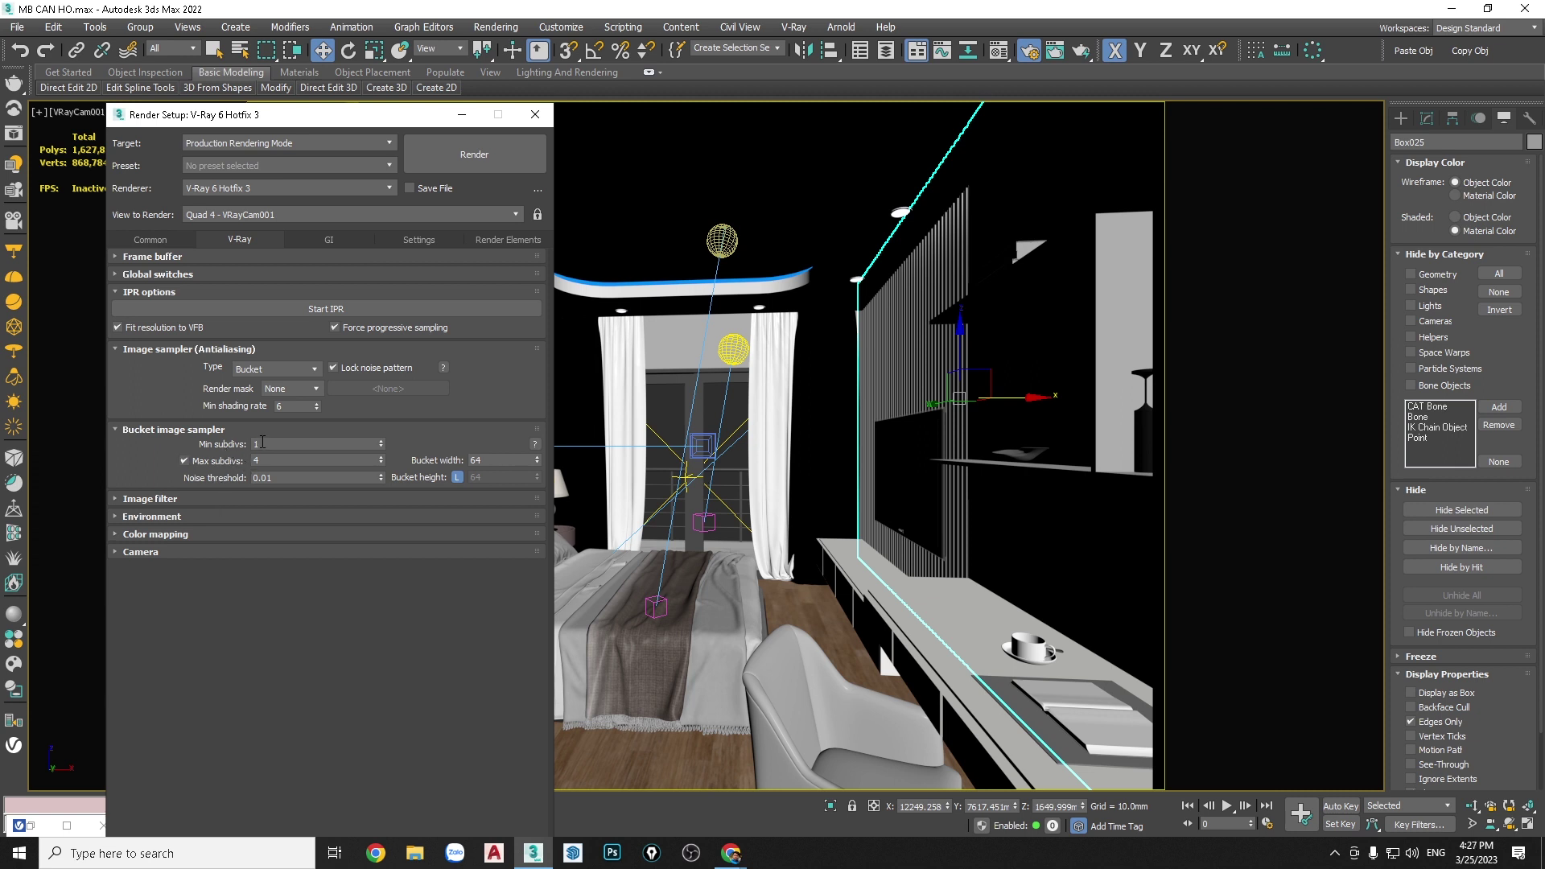
pyautogui.moveTo(222, 445)
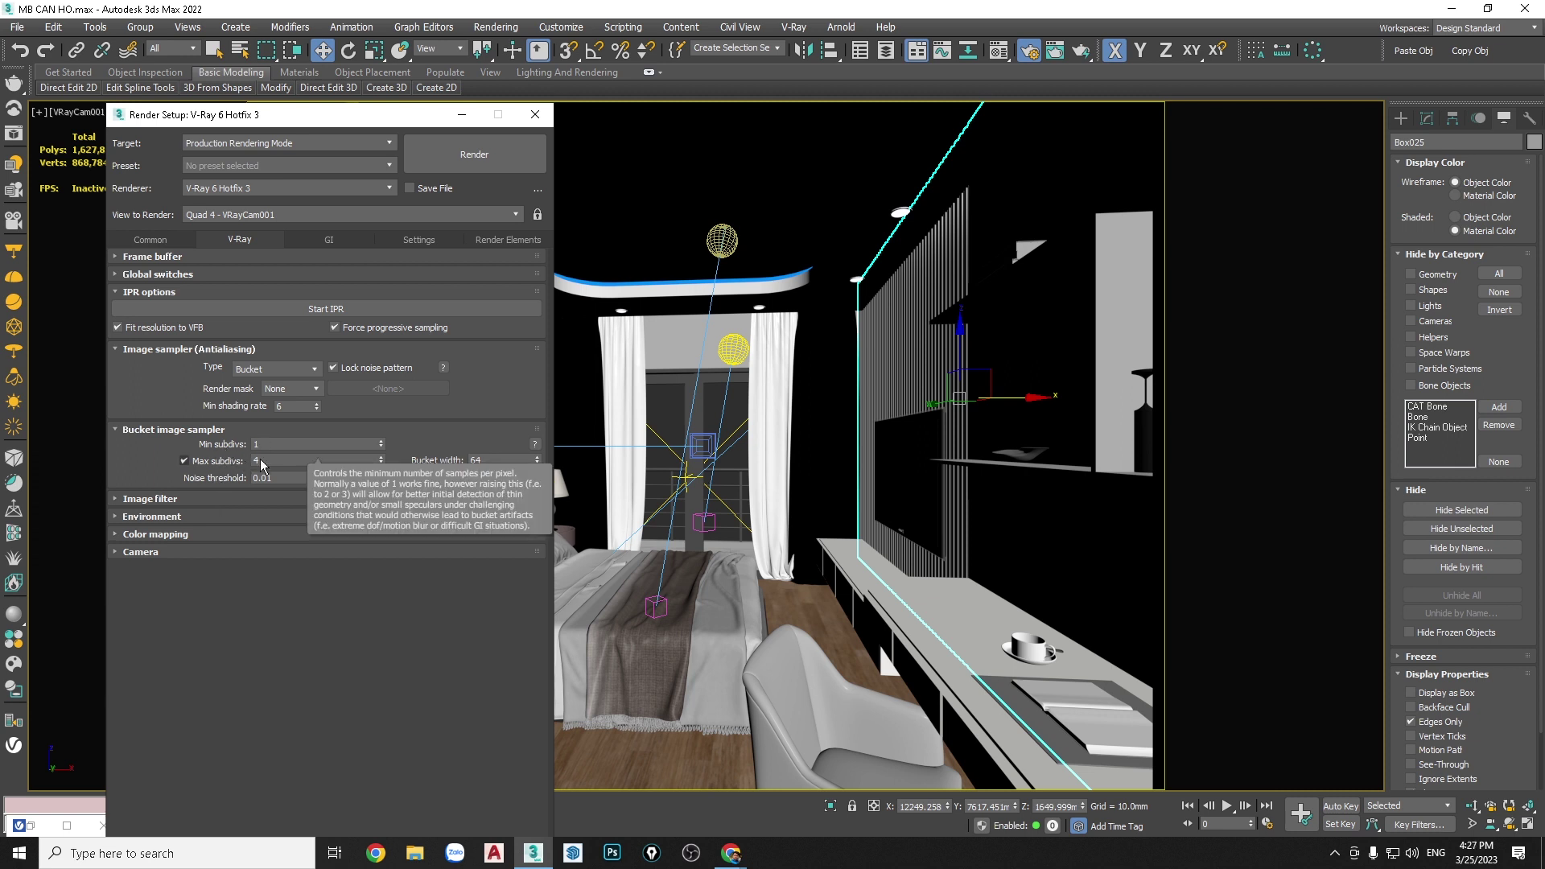
# Keep the Bucket sampler's Max subdivs at 4 and set Noise threshold to 0.01
pyautogui.click(254, 460)
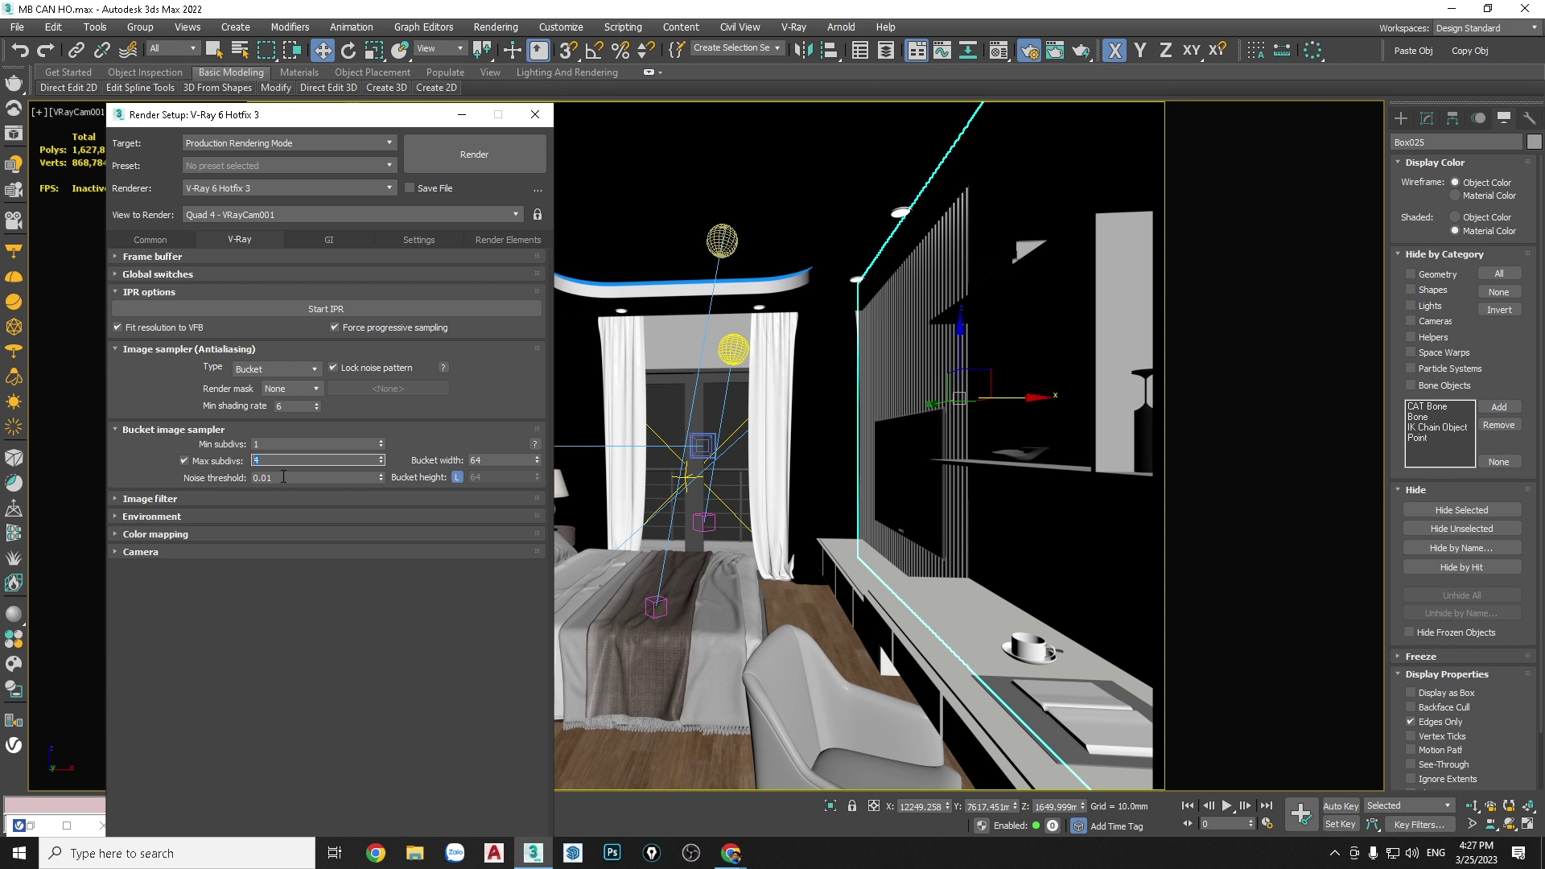
pyautogui.press('Tab')
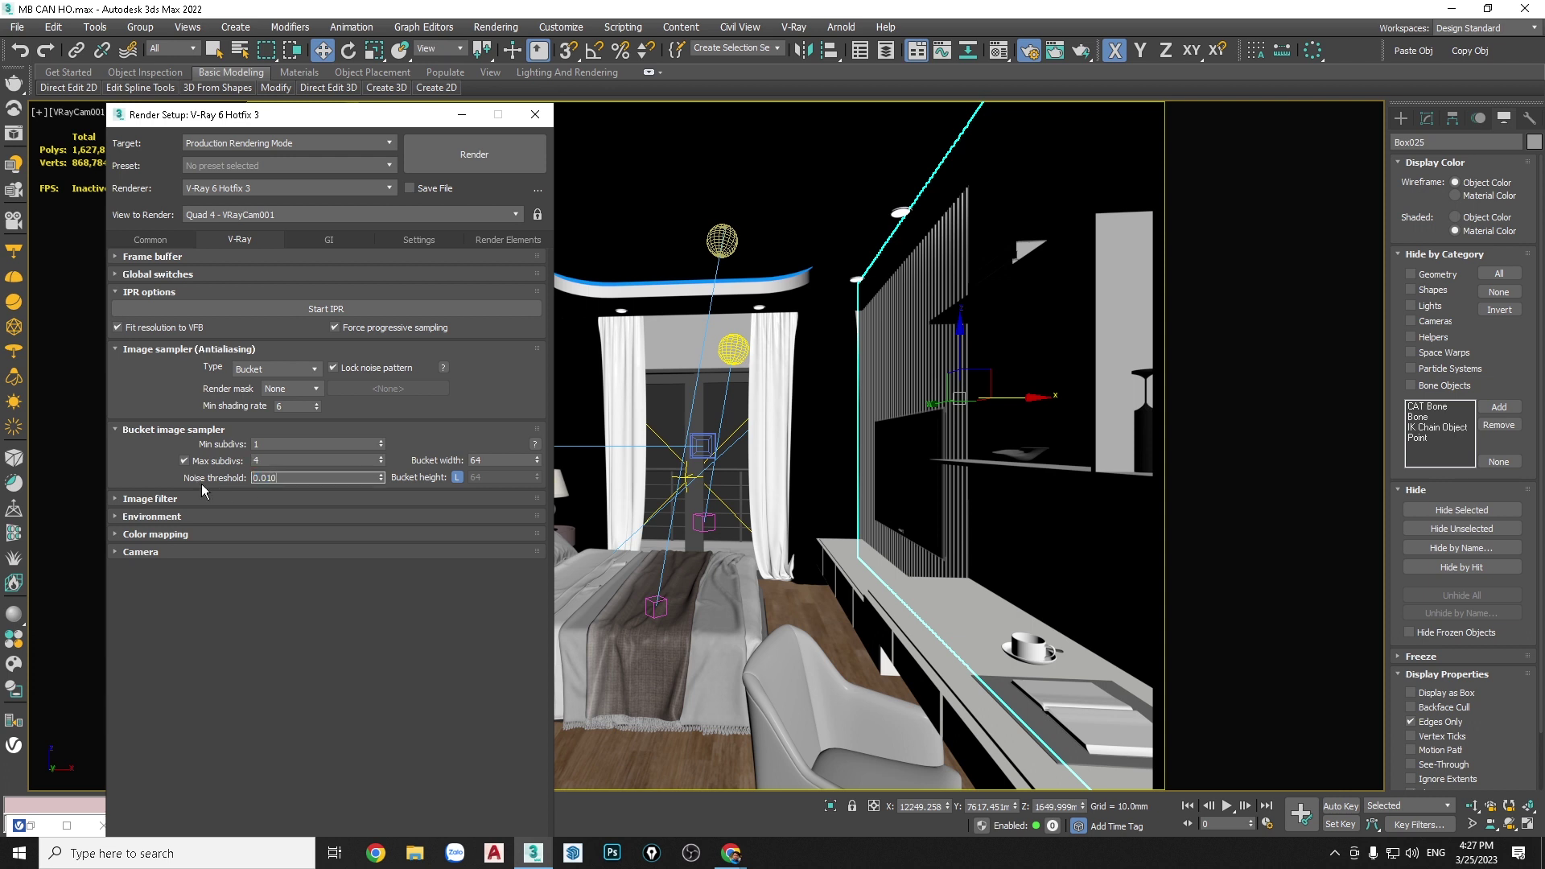
pyautogui.press('BackSpace')
pyautogui.press('BackSpace')
pyautogui.write('0')
pyautogui.press('BackSpace')
pyautogui.press('BackSpace')
pyautogui.press('BackSpace')
pyautogui.write('0')
# Commit noise threshold 0.01 and browse the Image filter list, keeping Catmull-Rom
pyautogui.press('Return')
pyautogui.click(169, 499)
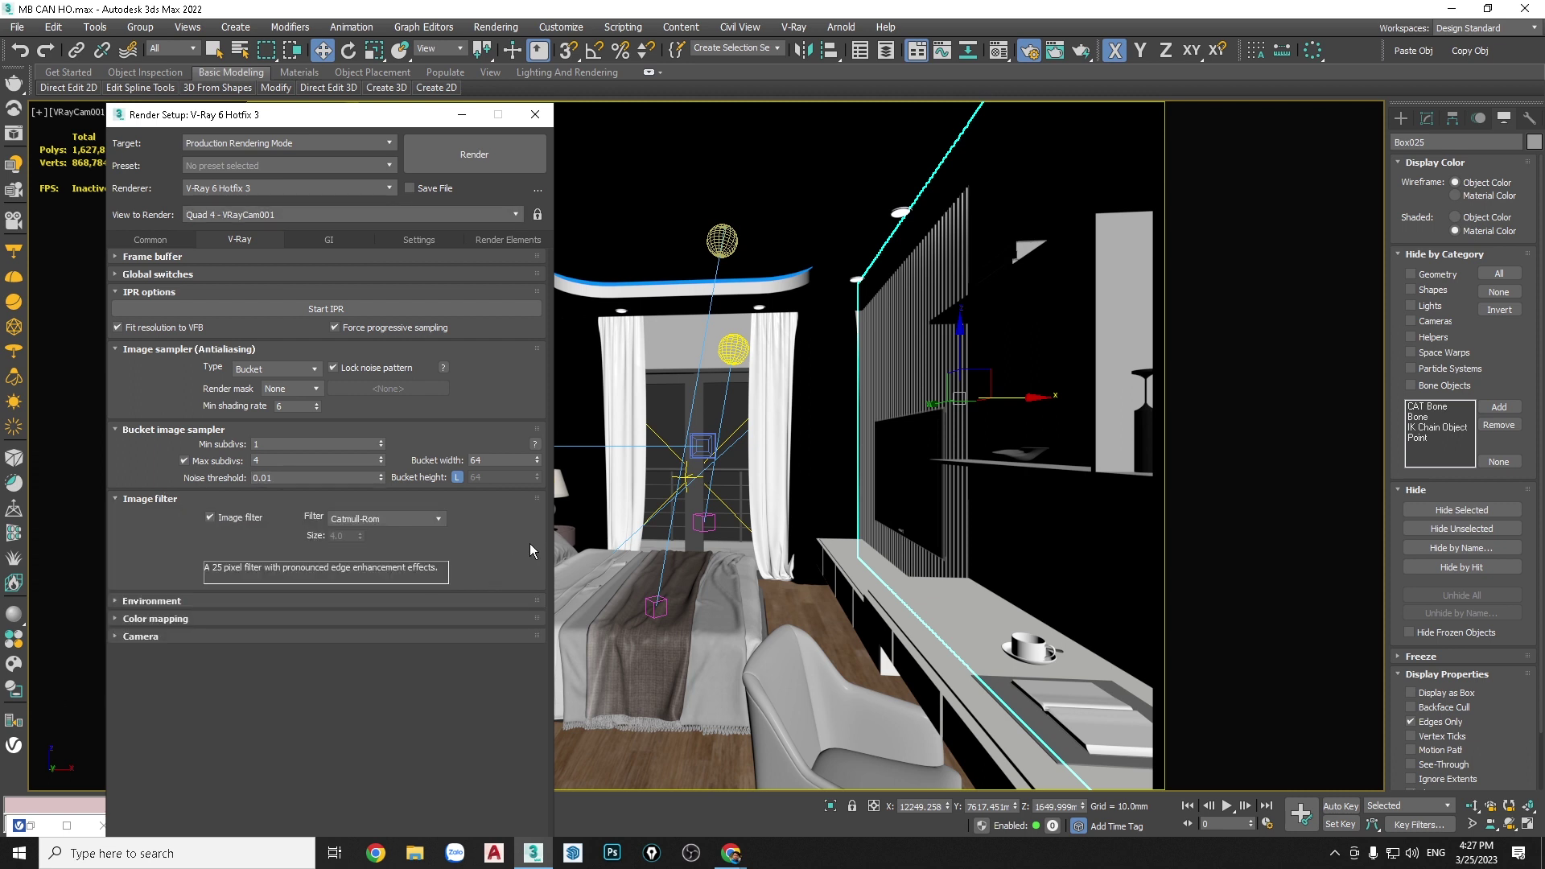
pyautogui.click(439, 523)
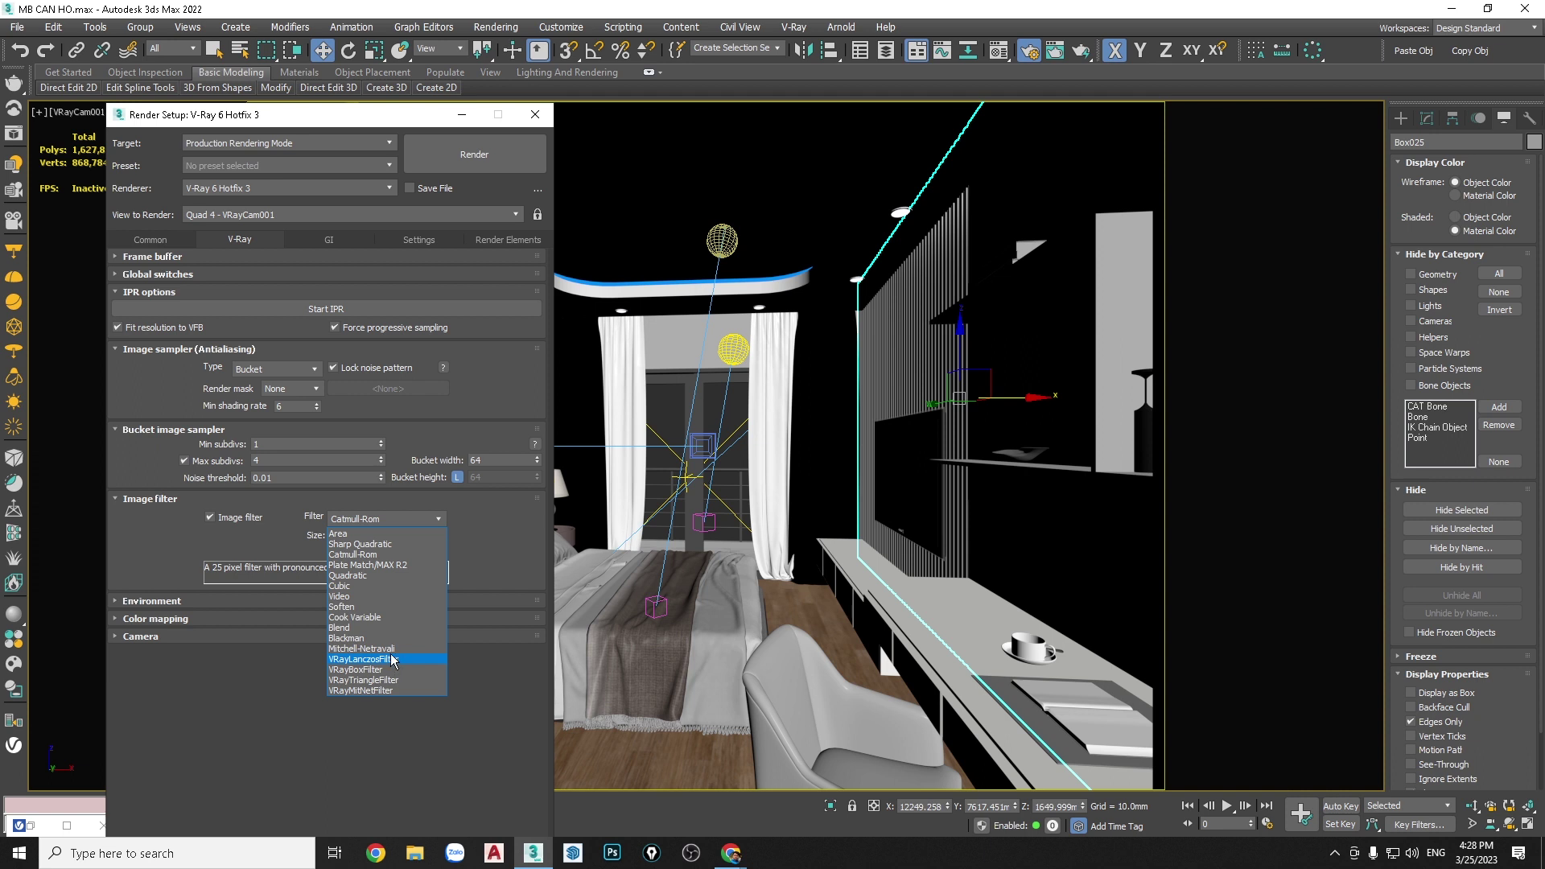
pyautogui.press('s')
# Close the filter list and set the Color mapping type to Reinhard
pyautogui.click(501, 515)
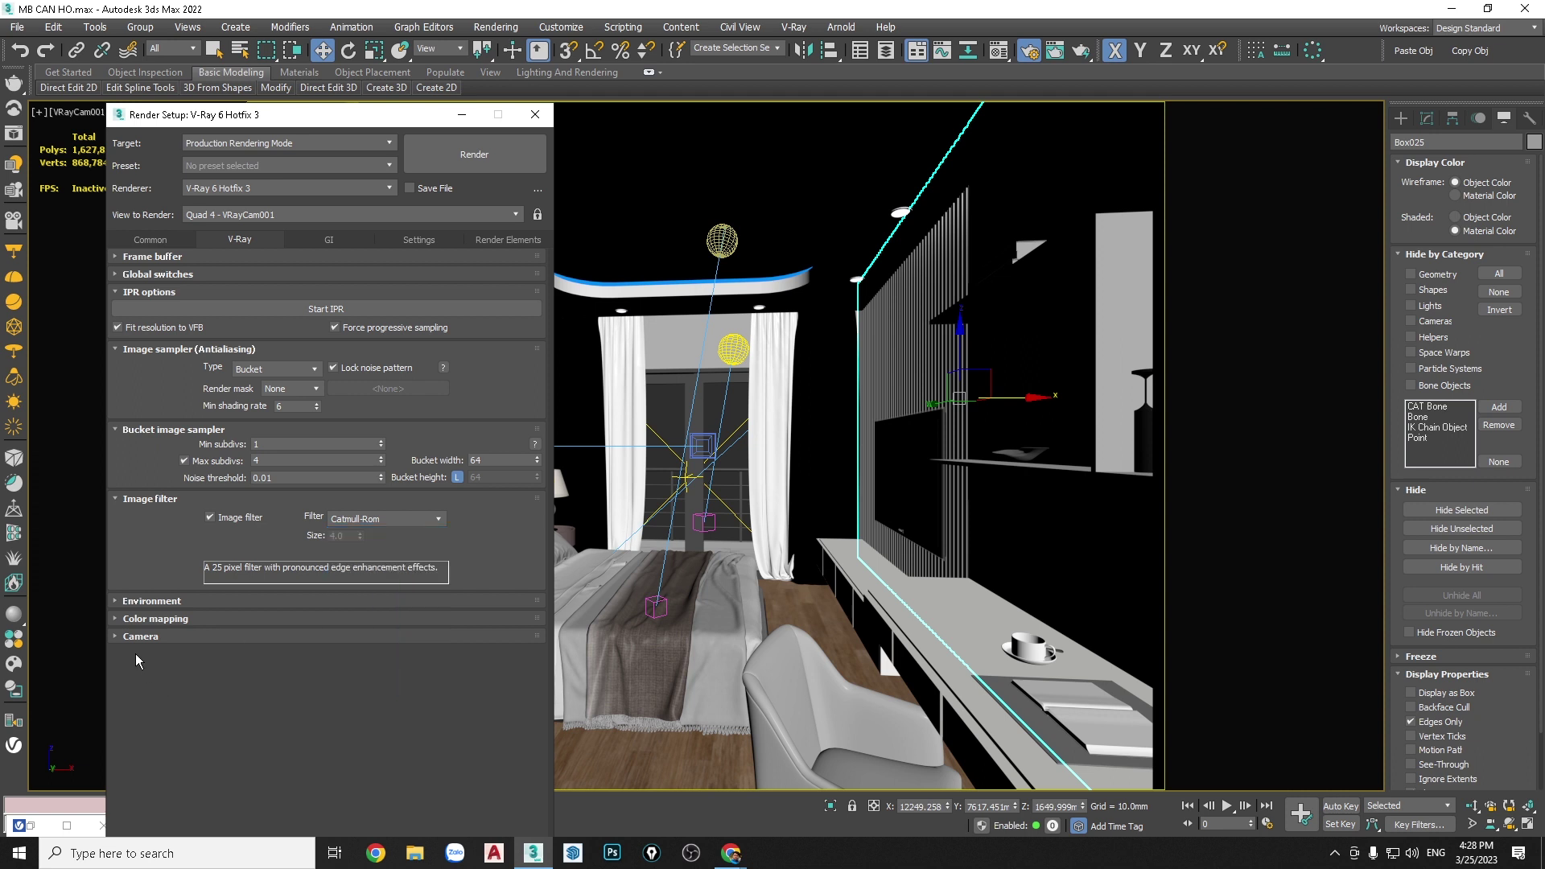
pyautogui.click(181, 619)
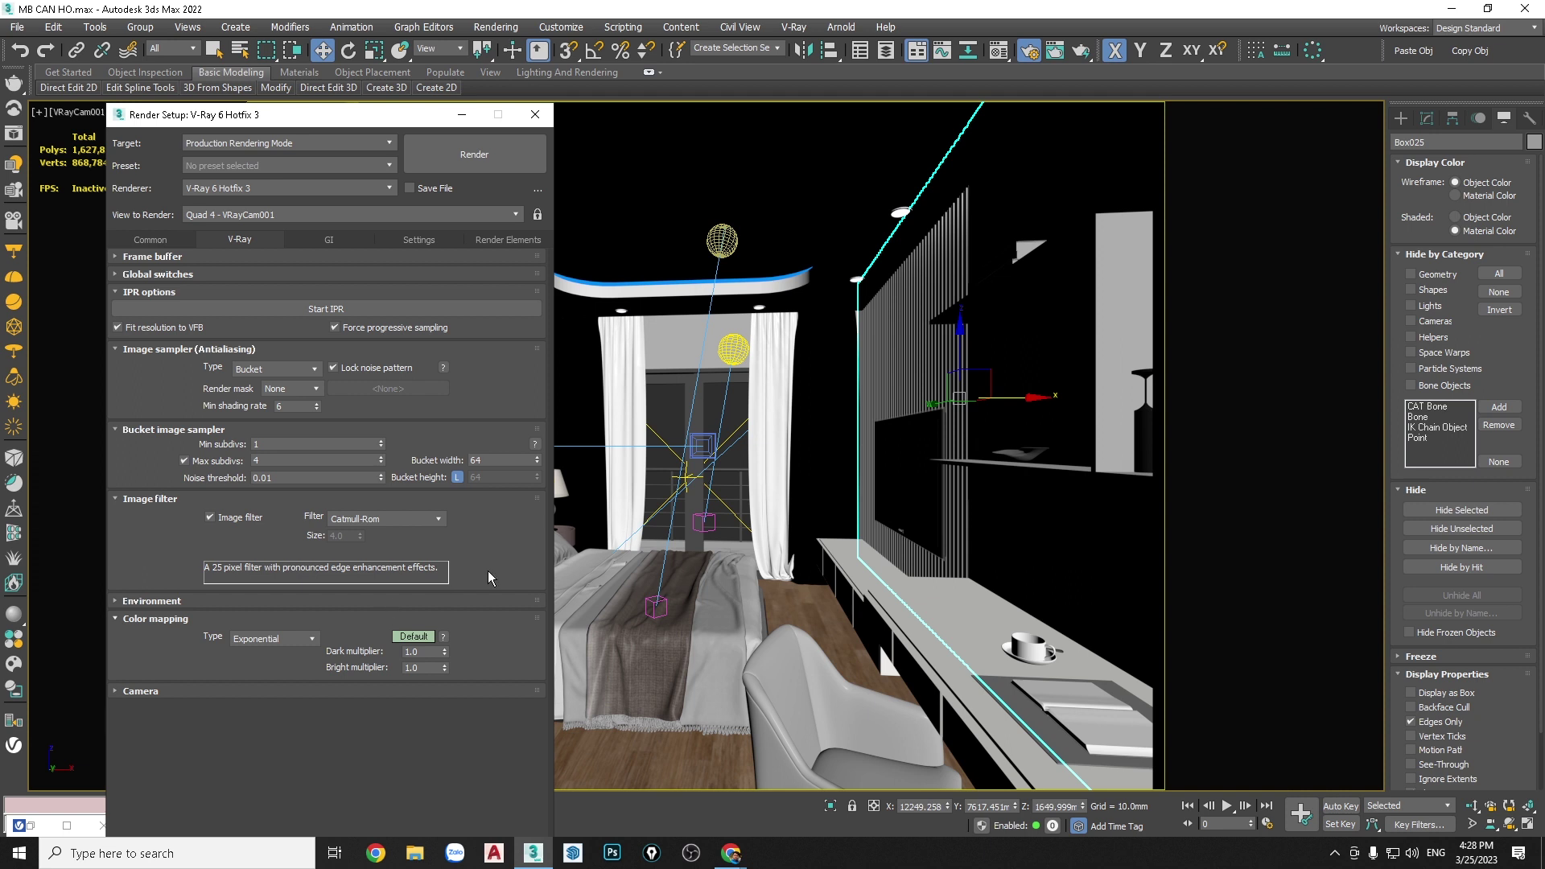
pyautogui.click(312, 640)
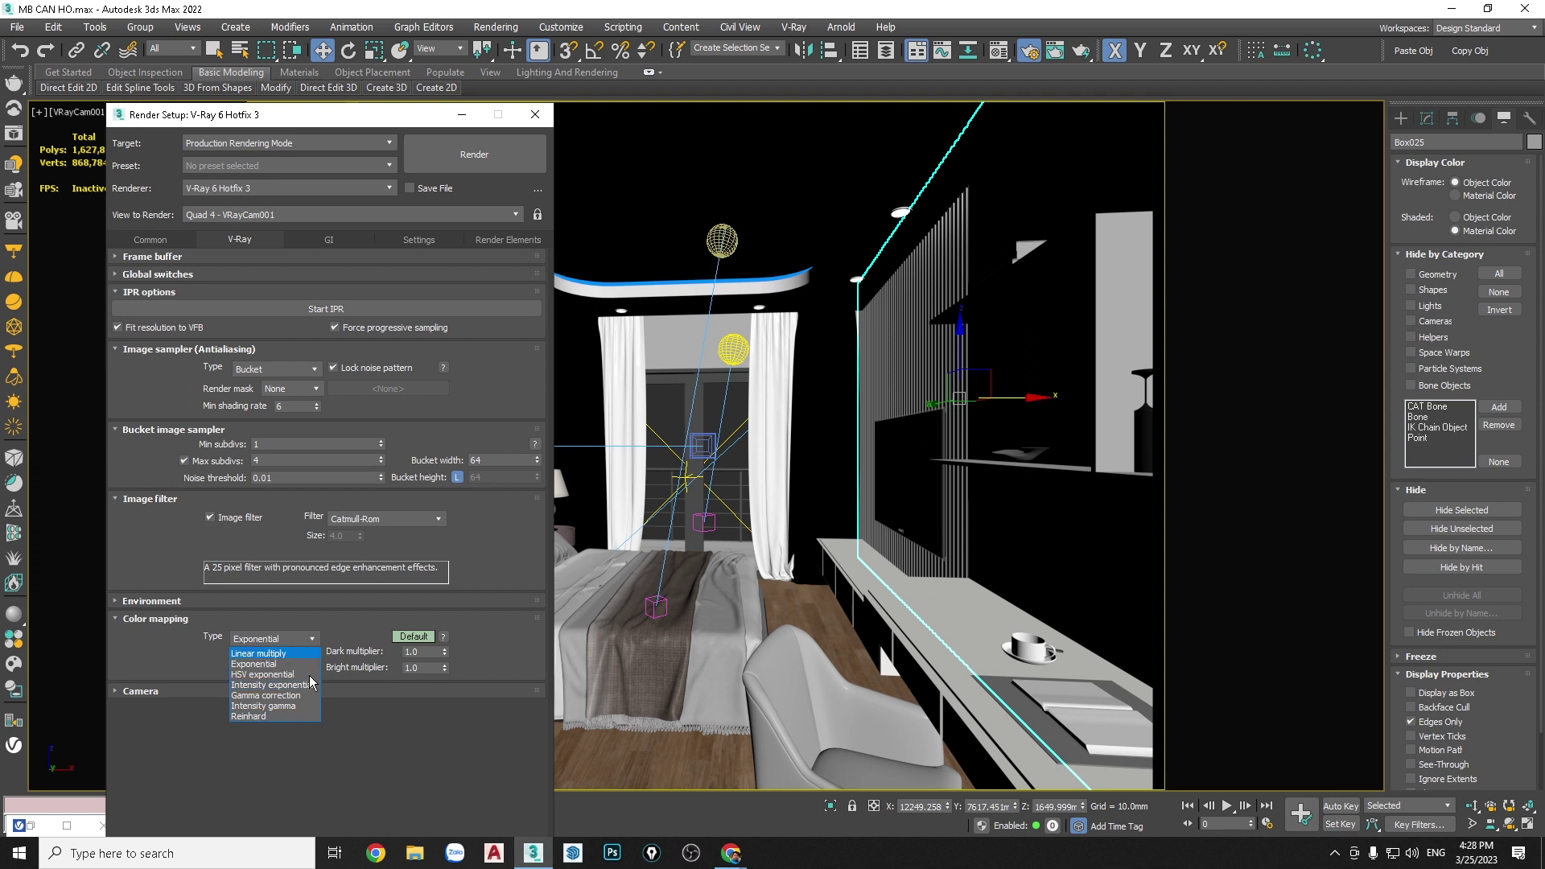
pyautogui.click(257, 716)
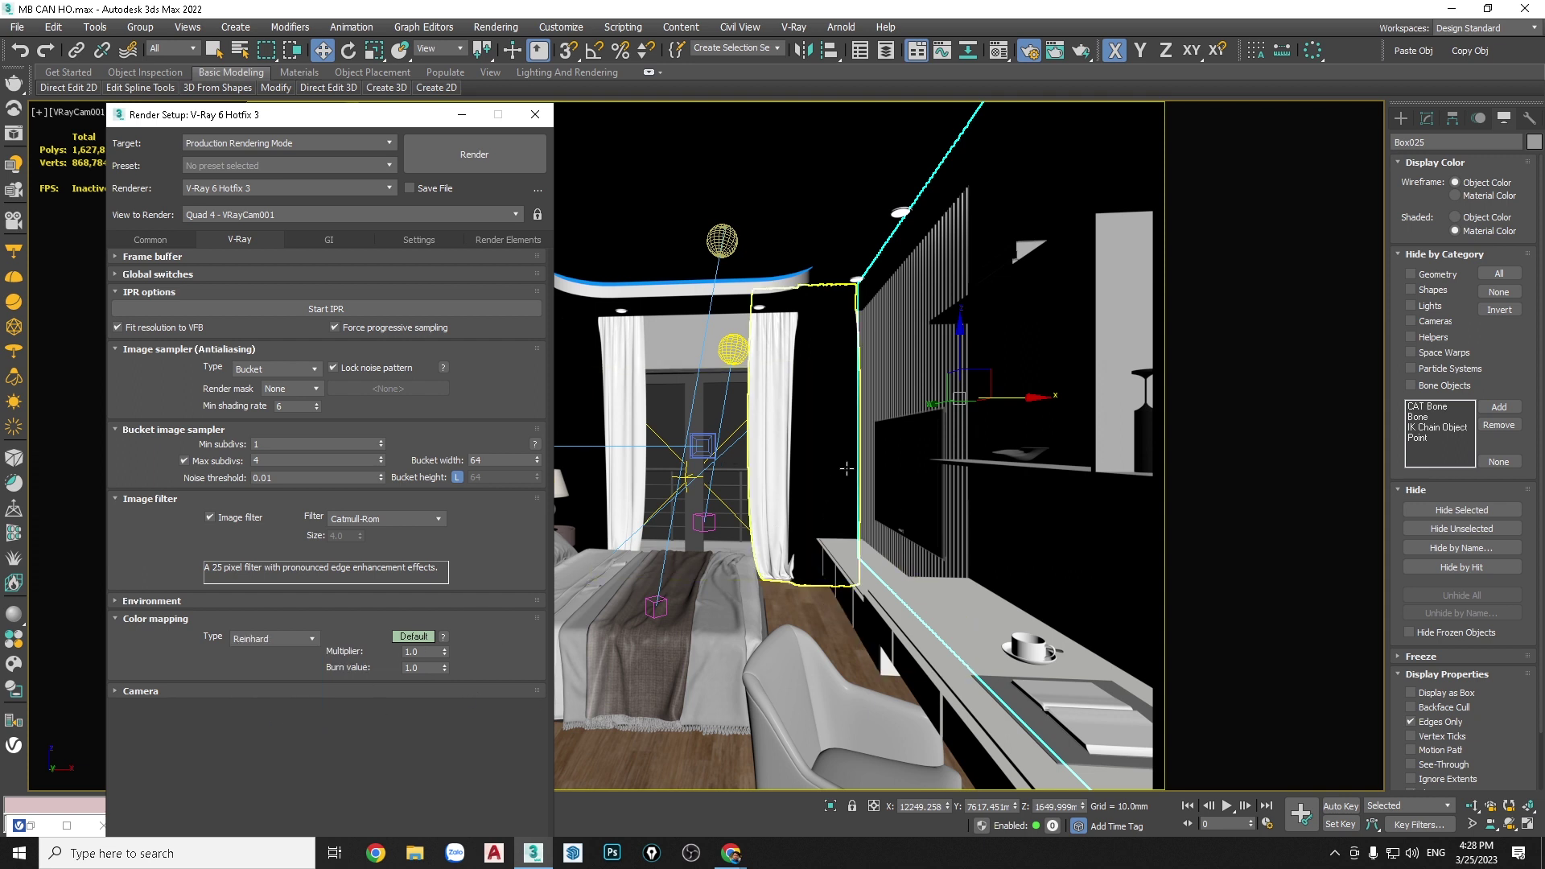
pyautogui.moveTo(393, 112); pyautogui.dragTo(381, 70)
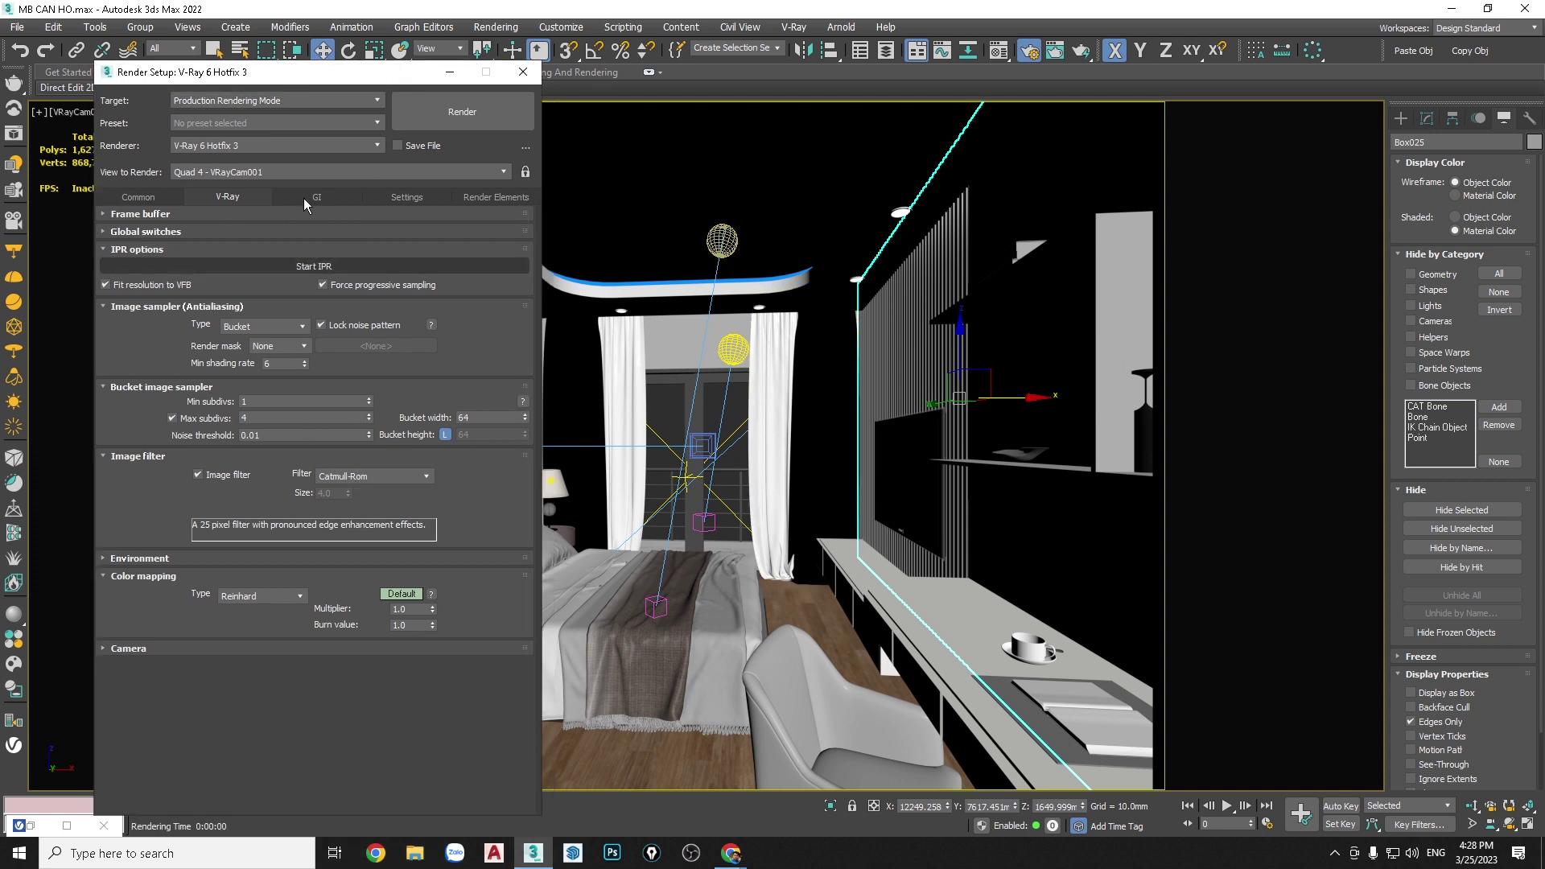
# Set the GI primary engine to Brute force with Light cache secondary, and expand Light cache
pyautogui.click(148, 650)
pyautogui.click(109, 554)
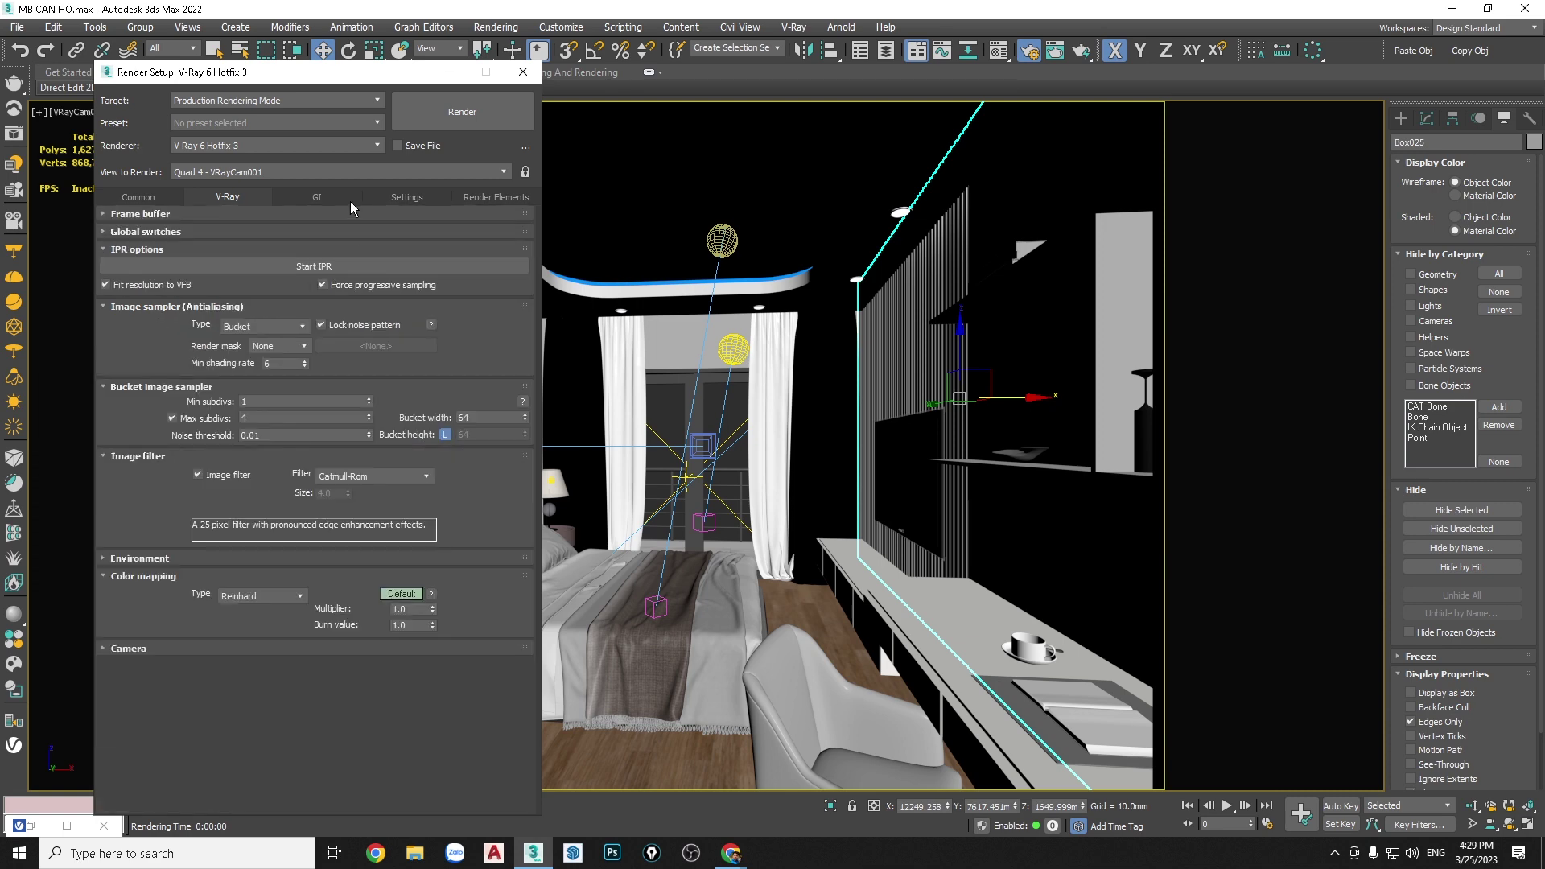
pyautogui.click(322, 198)
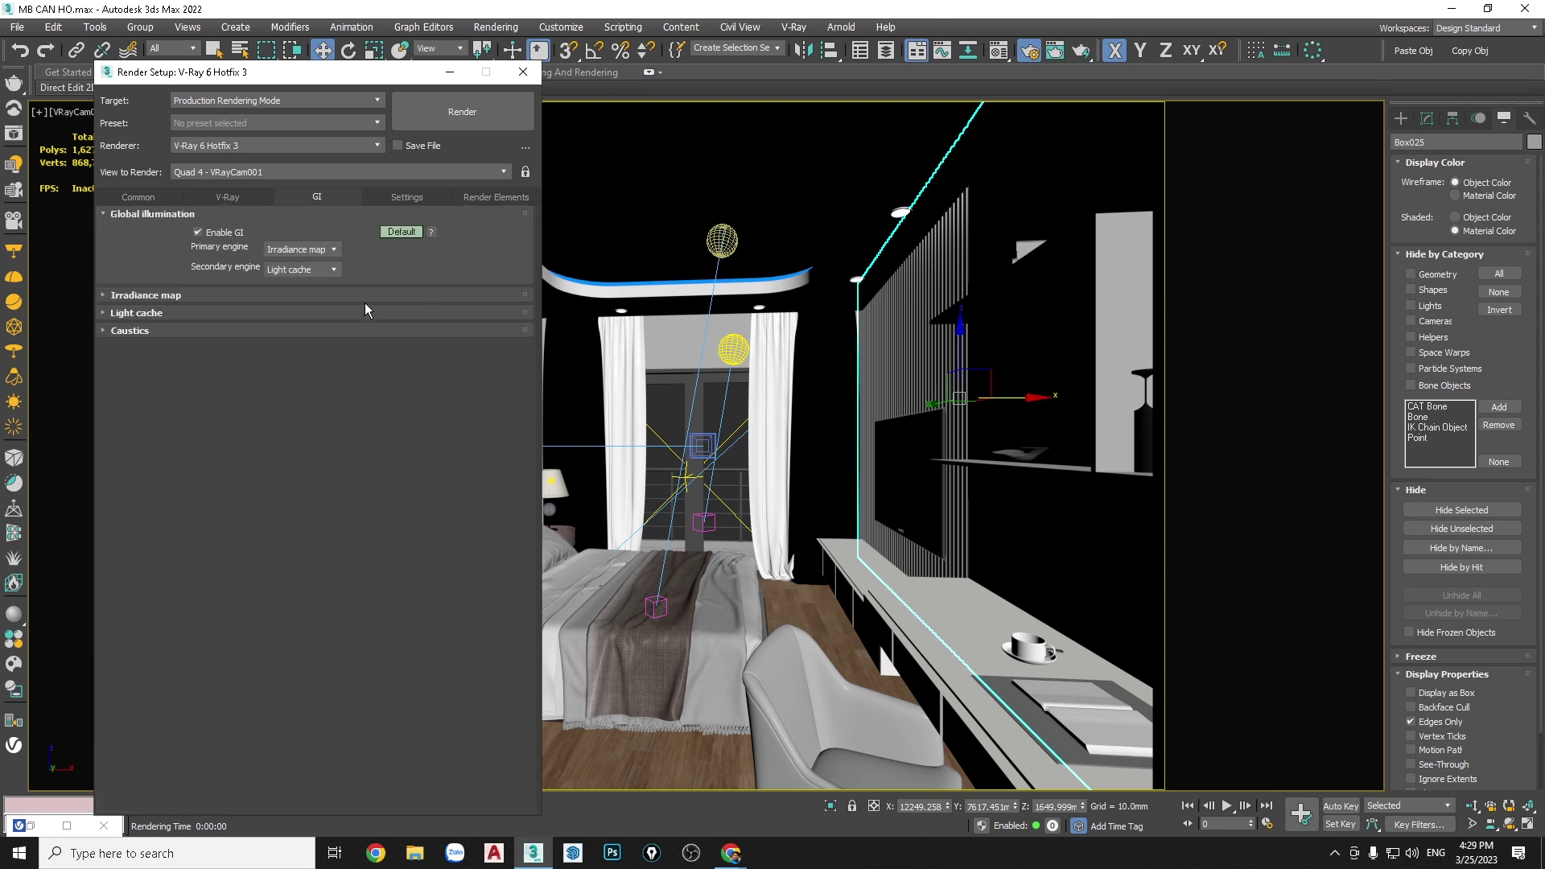
pyautogui.click(304, 252)
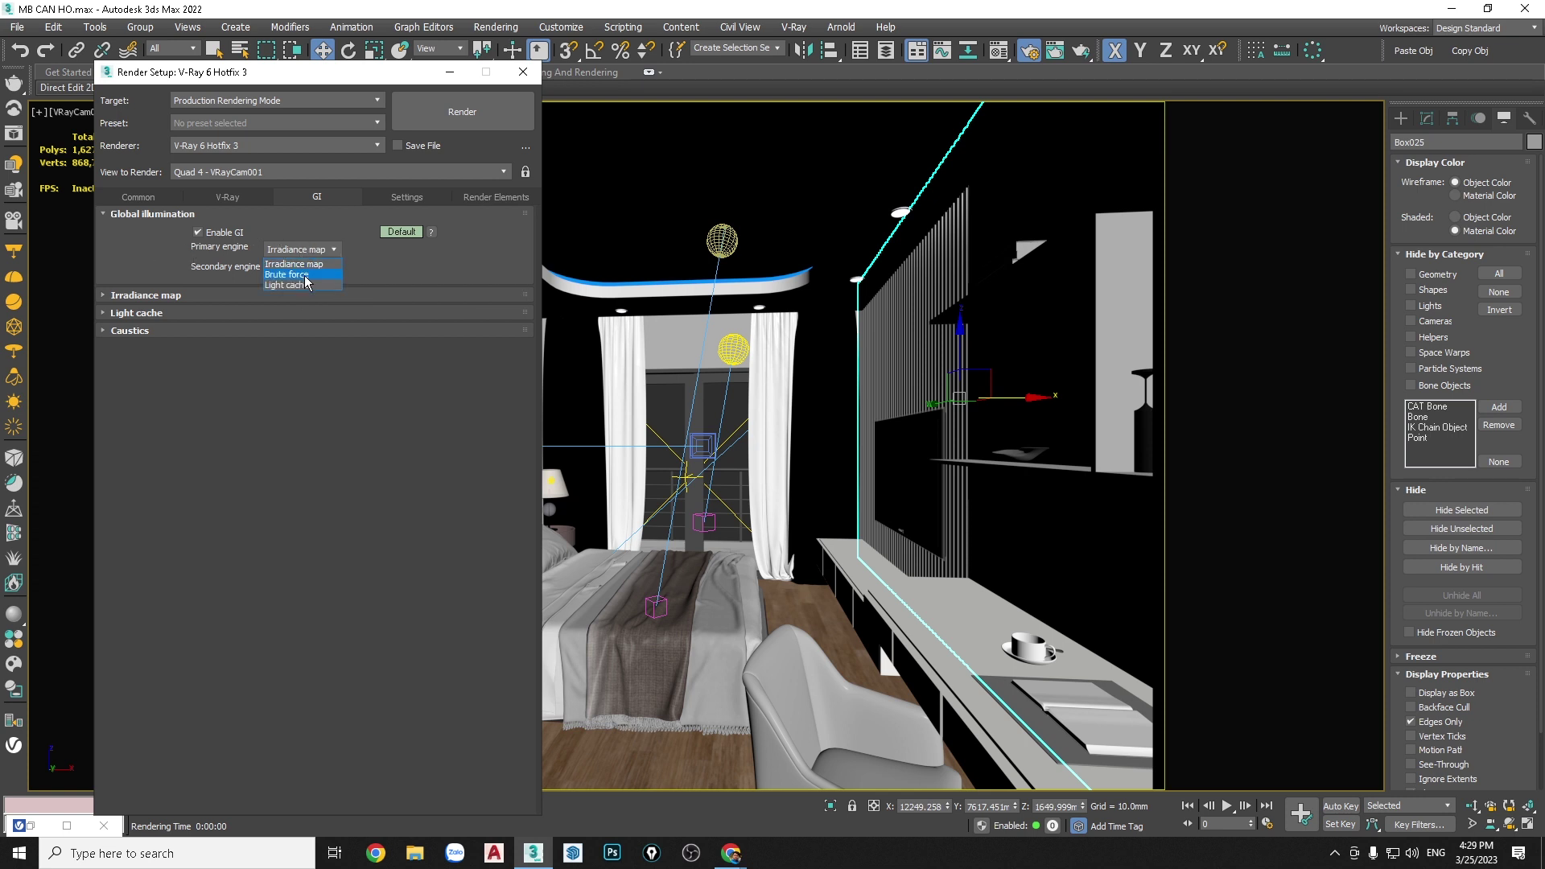
pyautogui.click(286, 274)
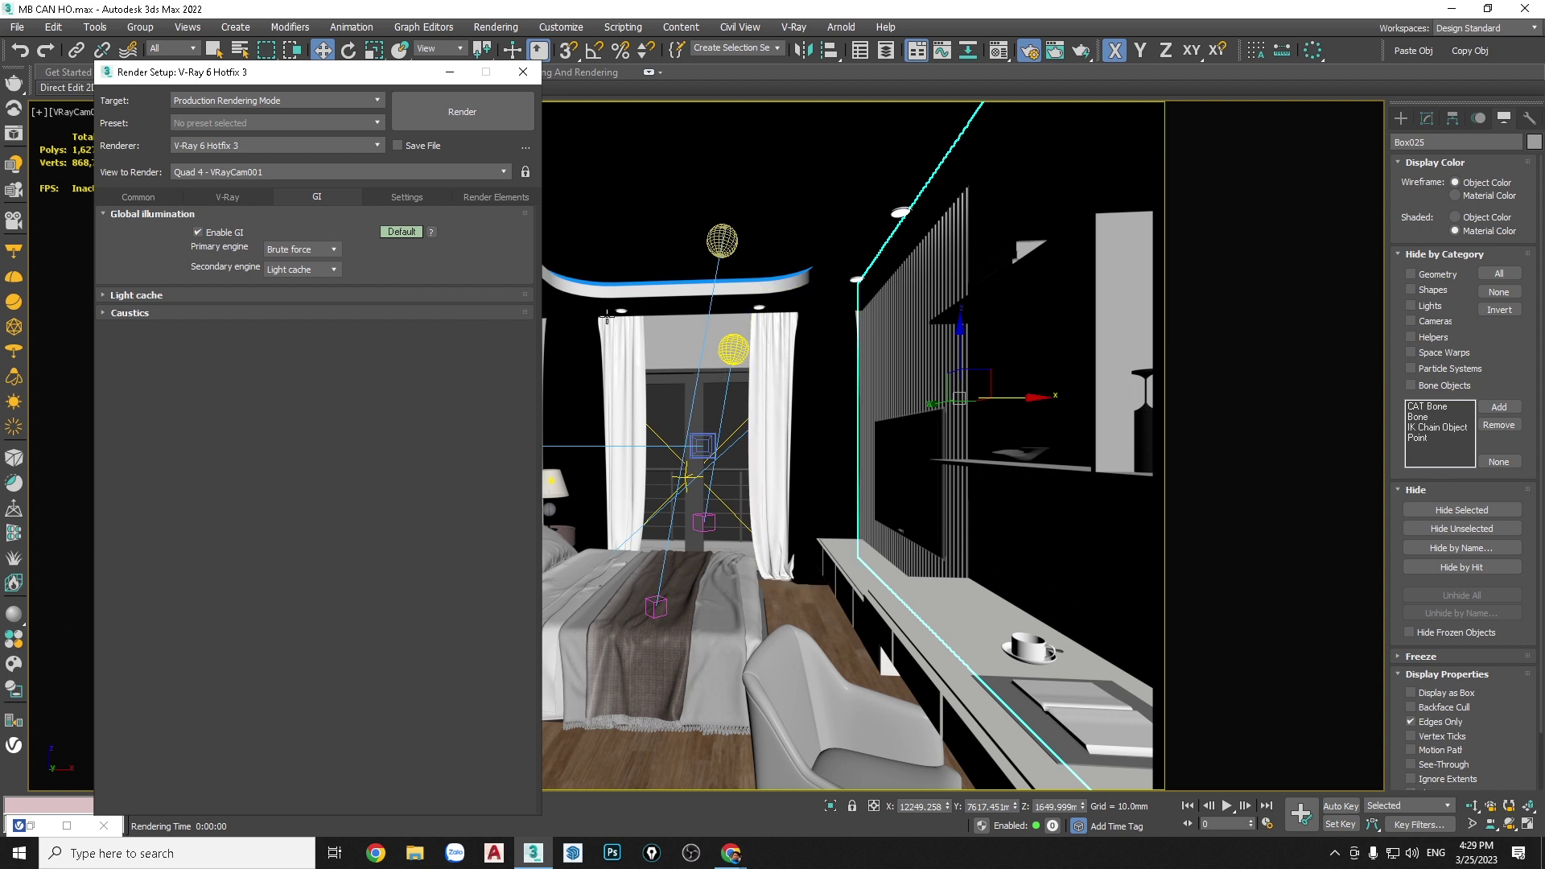
pyautogui.click(316, 251)
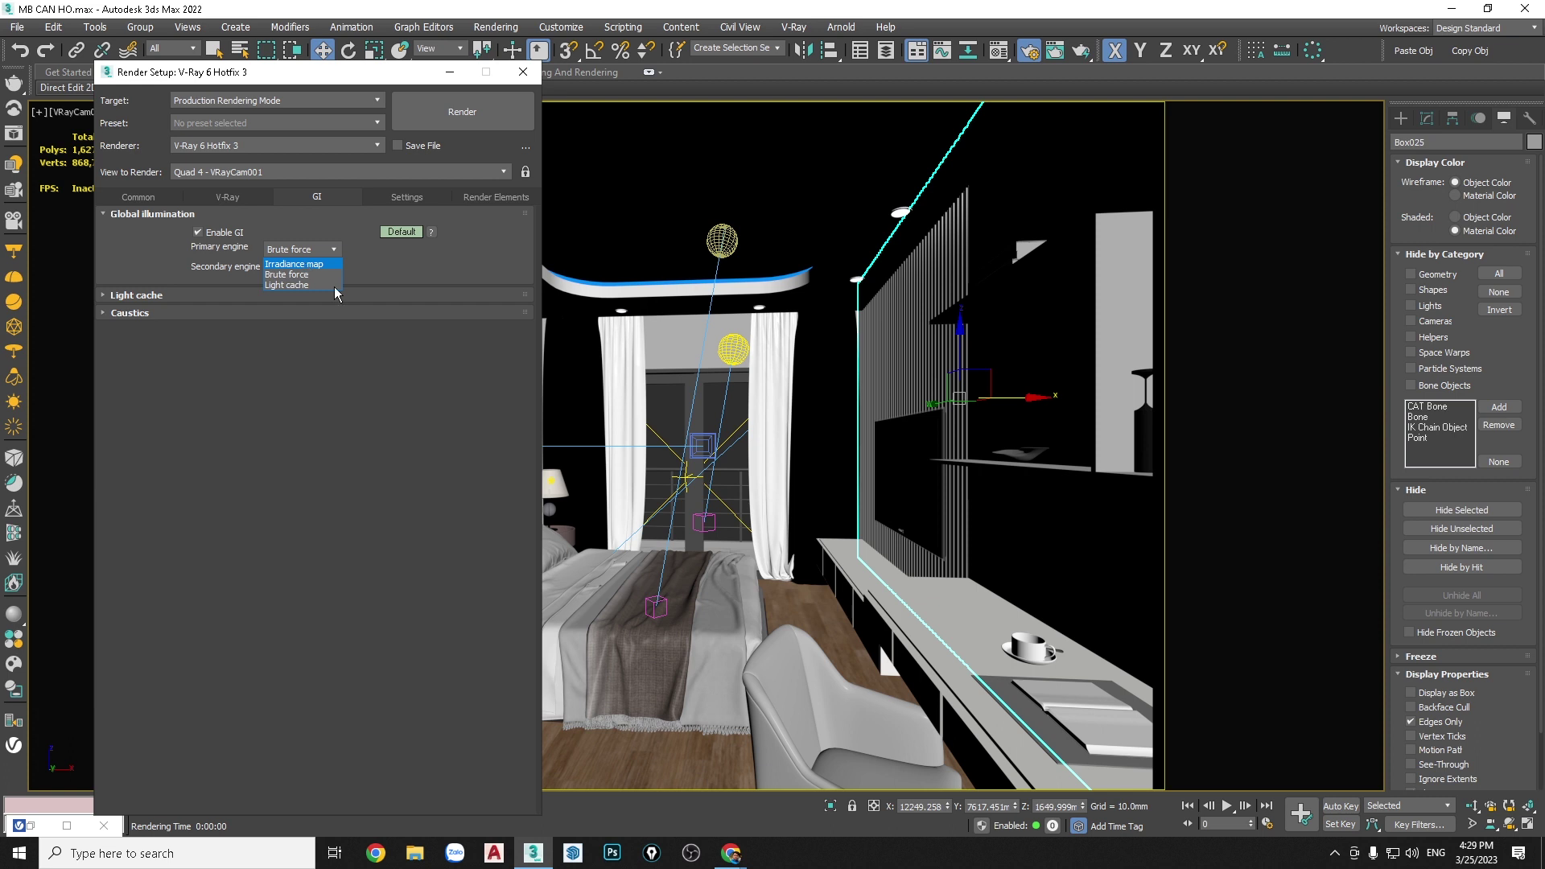
pyautogui.press('Return')
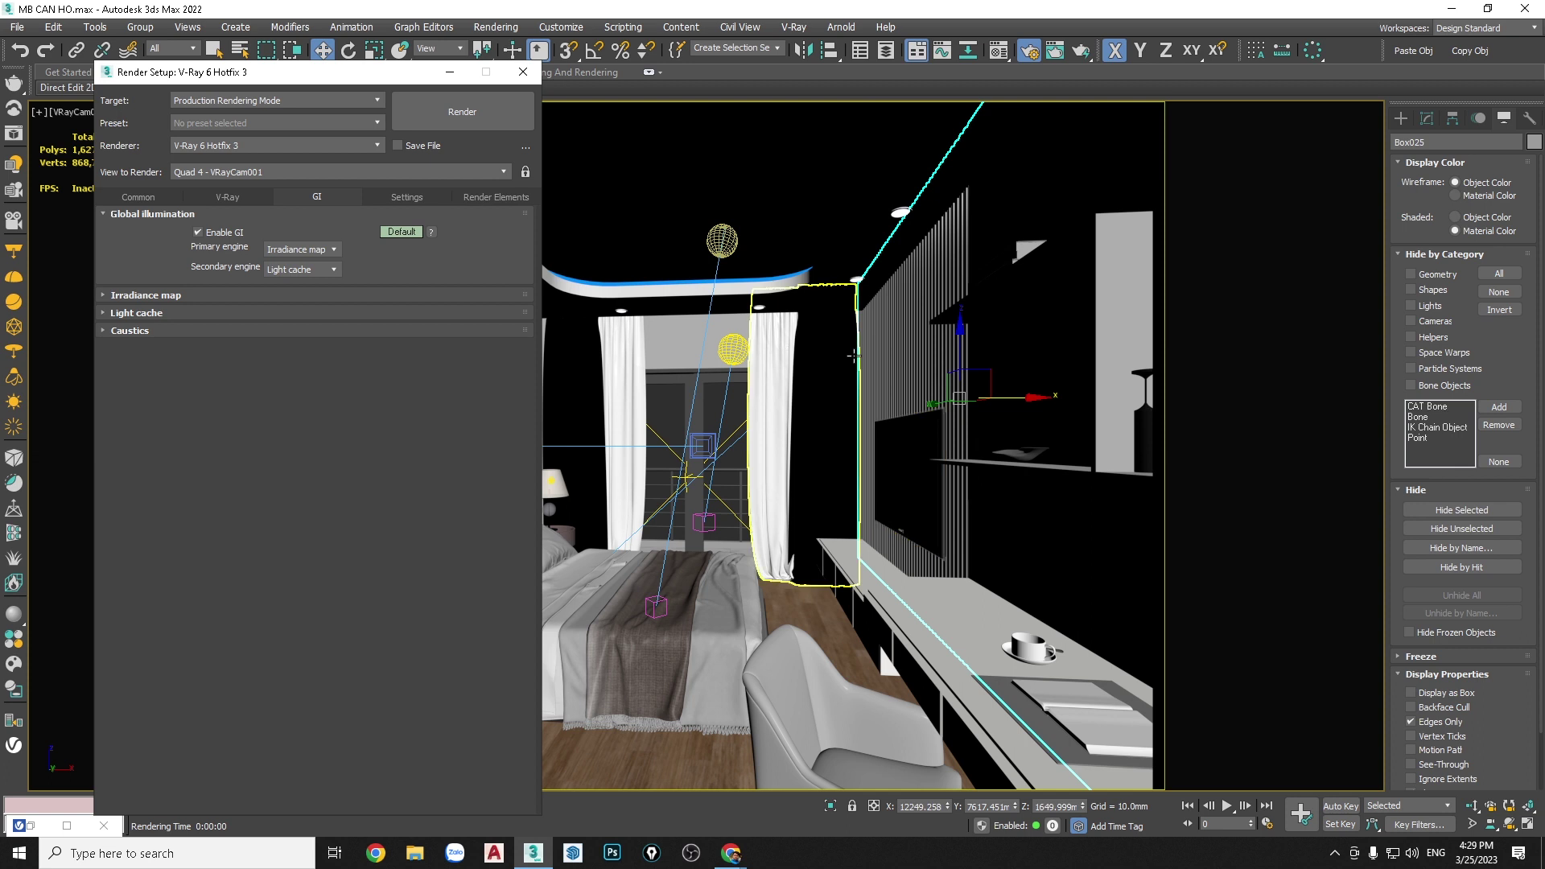
pyautogui.click(334, 251)
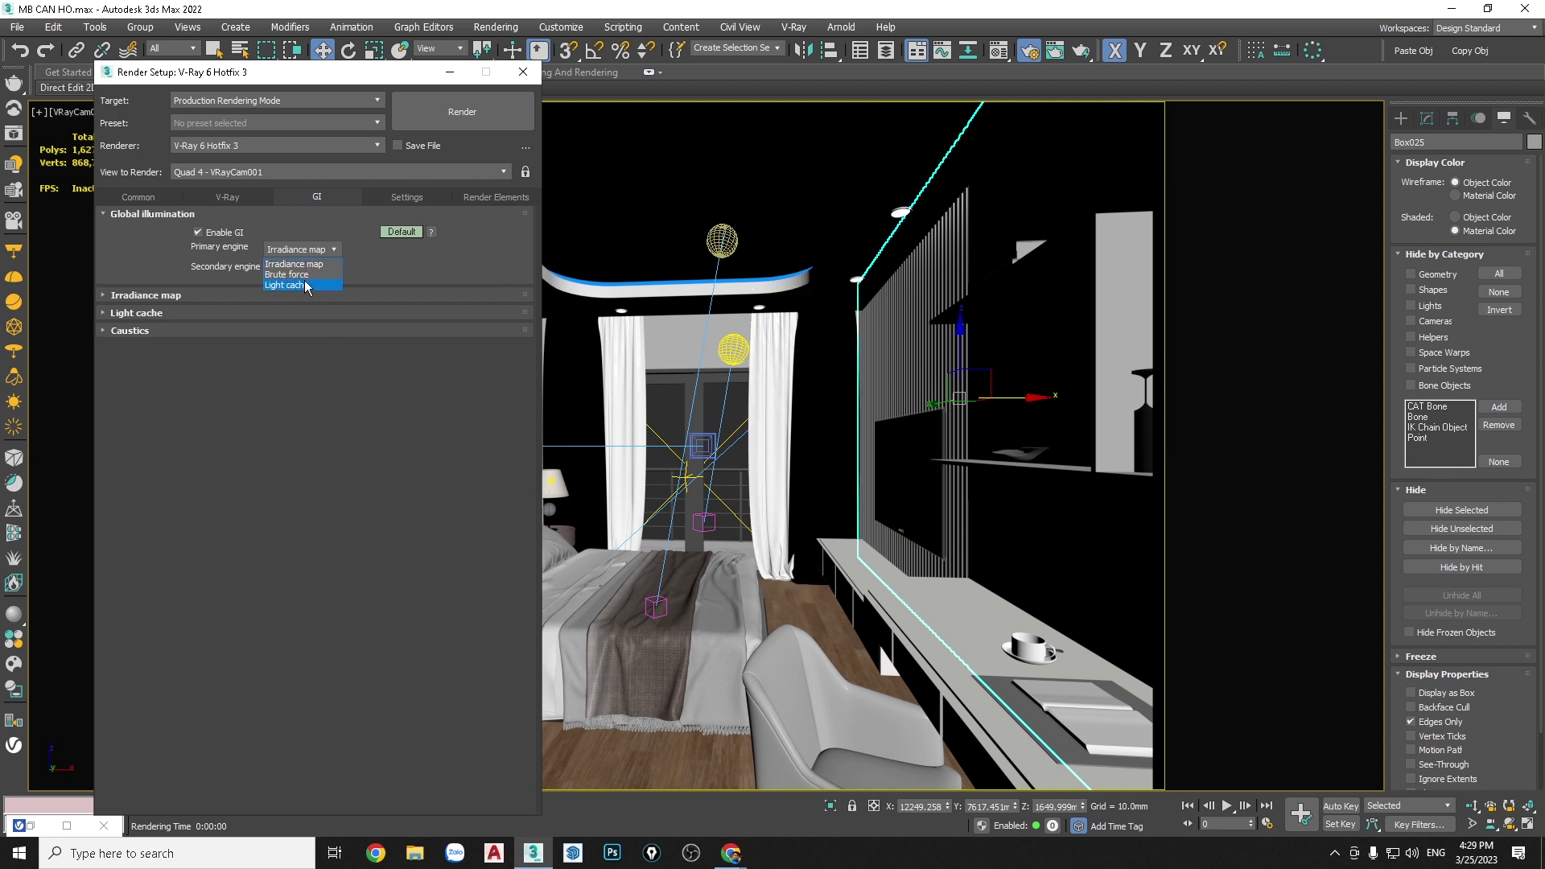
pyautogui.click(296, 274)
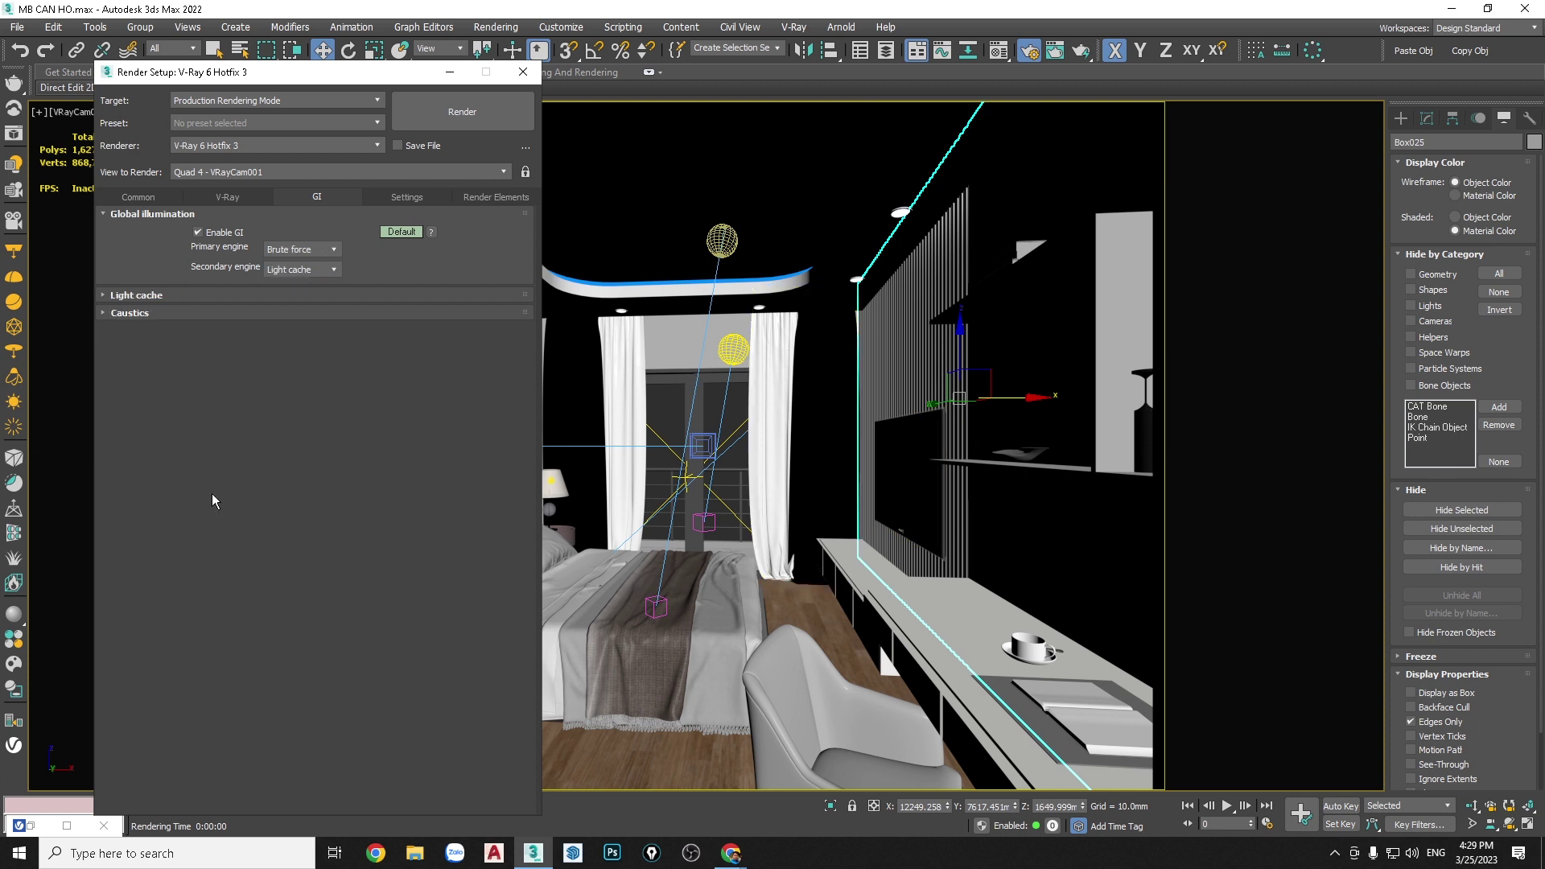
pyautogui.click(120, 296)
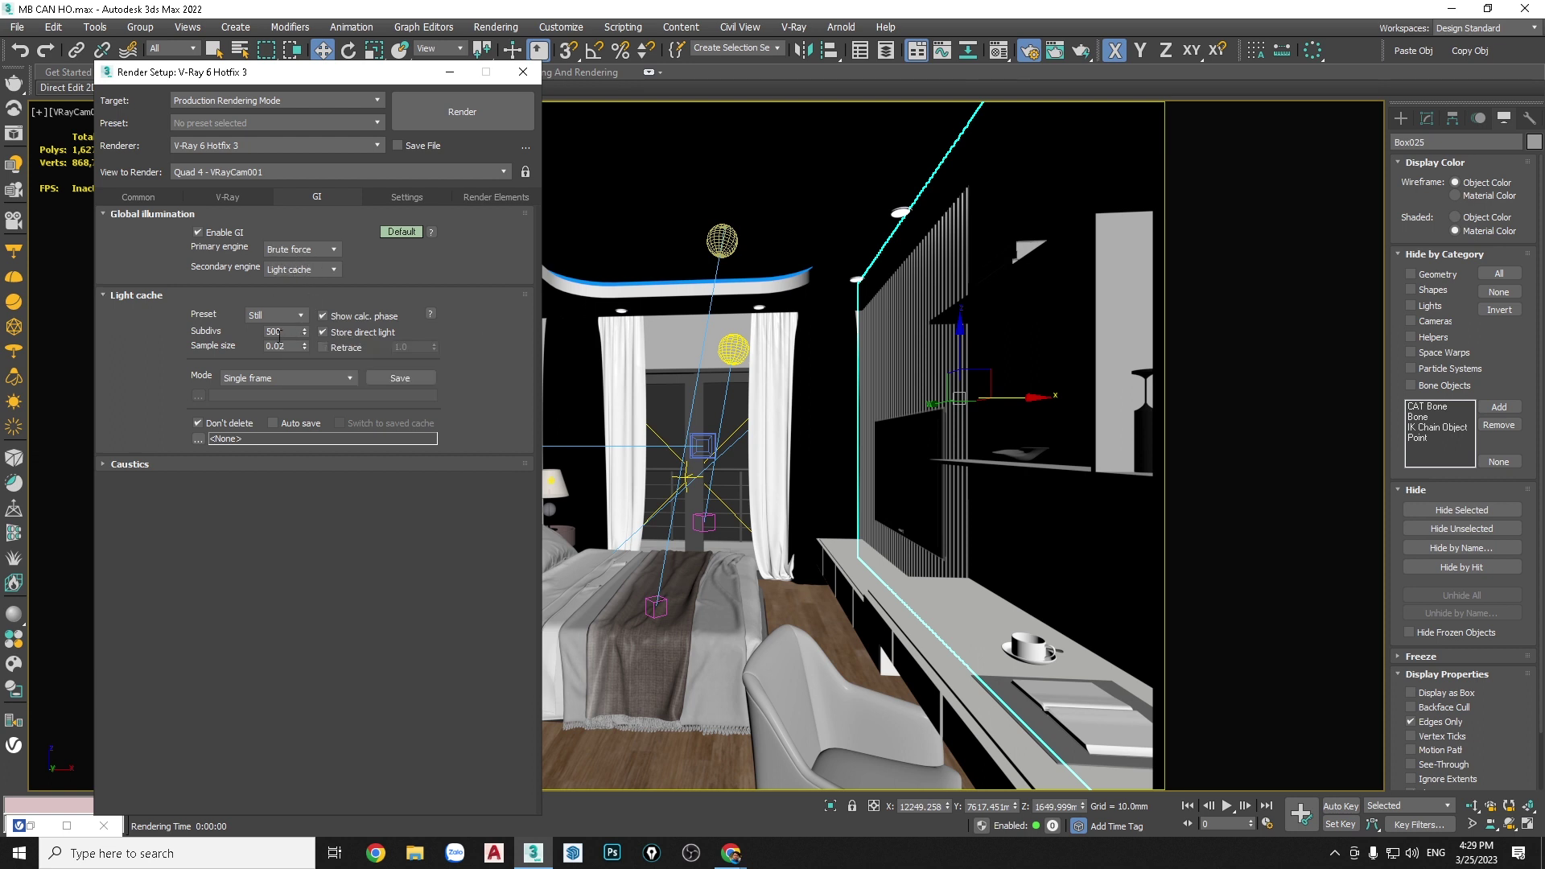
# Start a 1000×750 test render of the bedroom and stop it early in the frame buffer
pyautogui.click(455, 112)
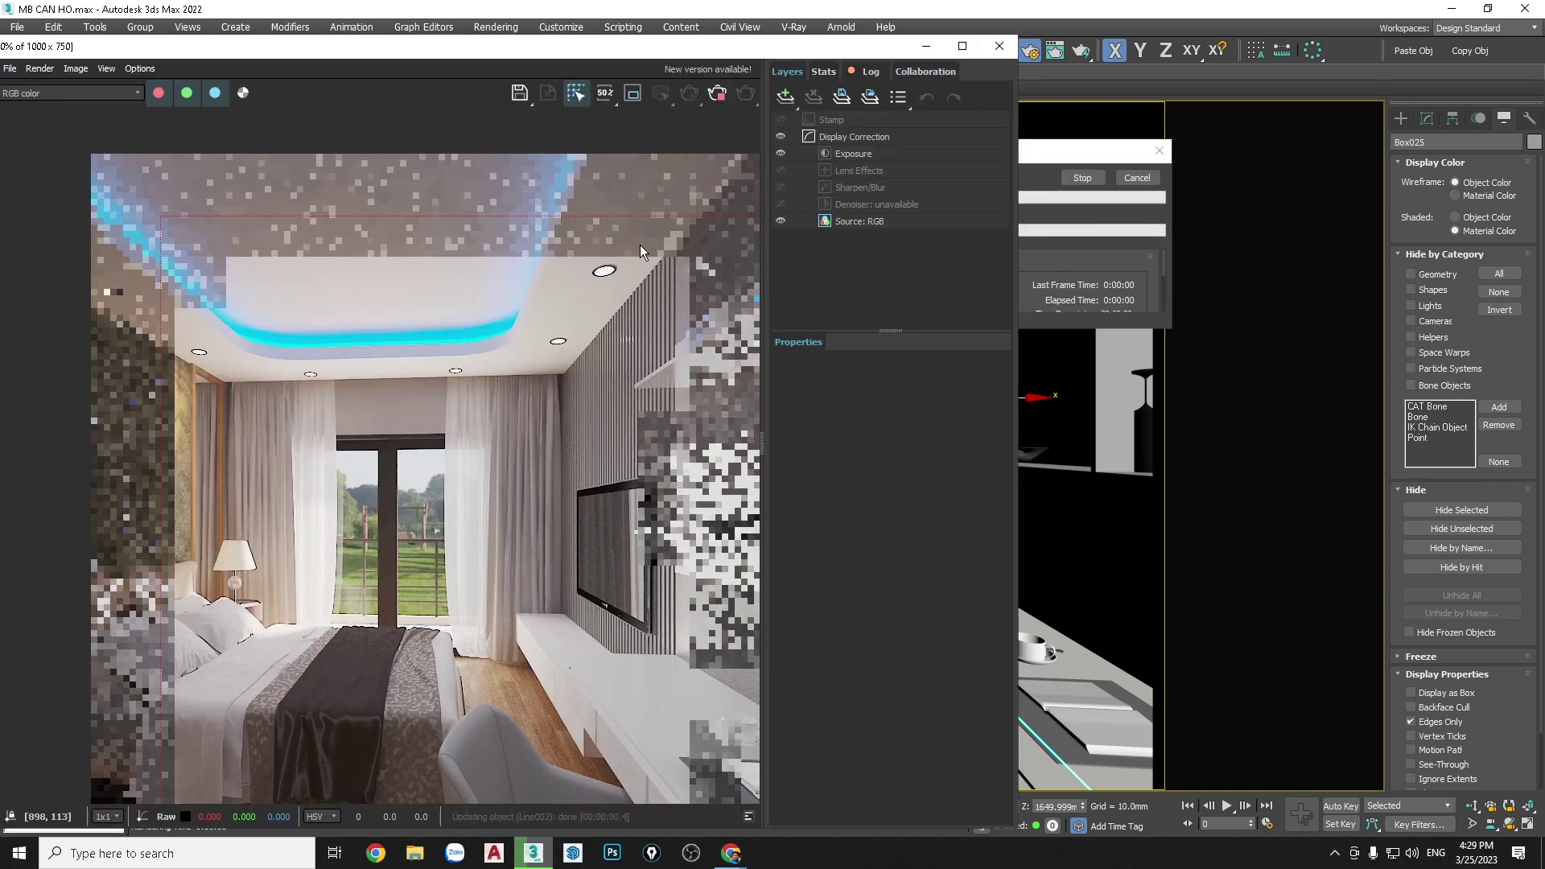
pyautogui.moveTo(682, 46); pyautogui.dragTo(816, 25)
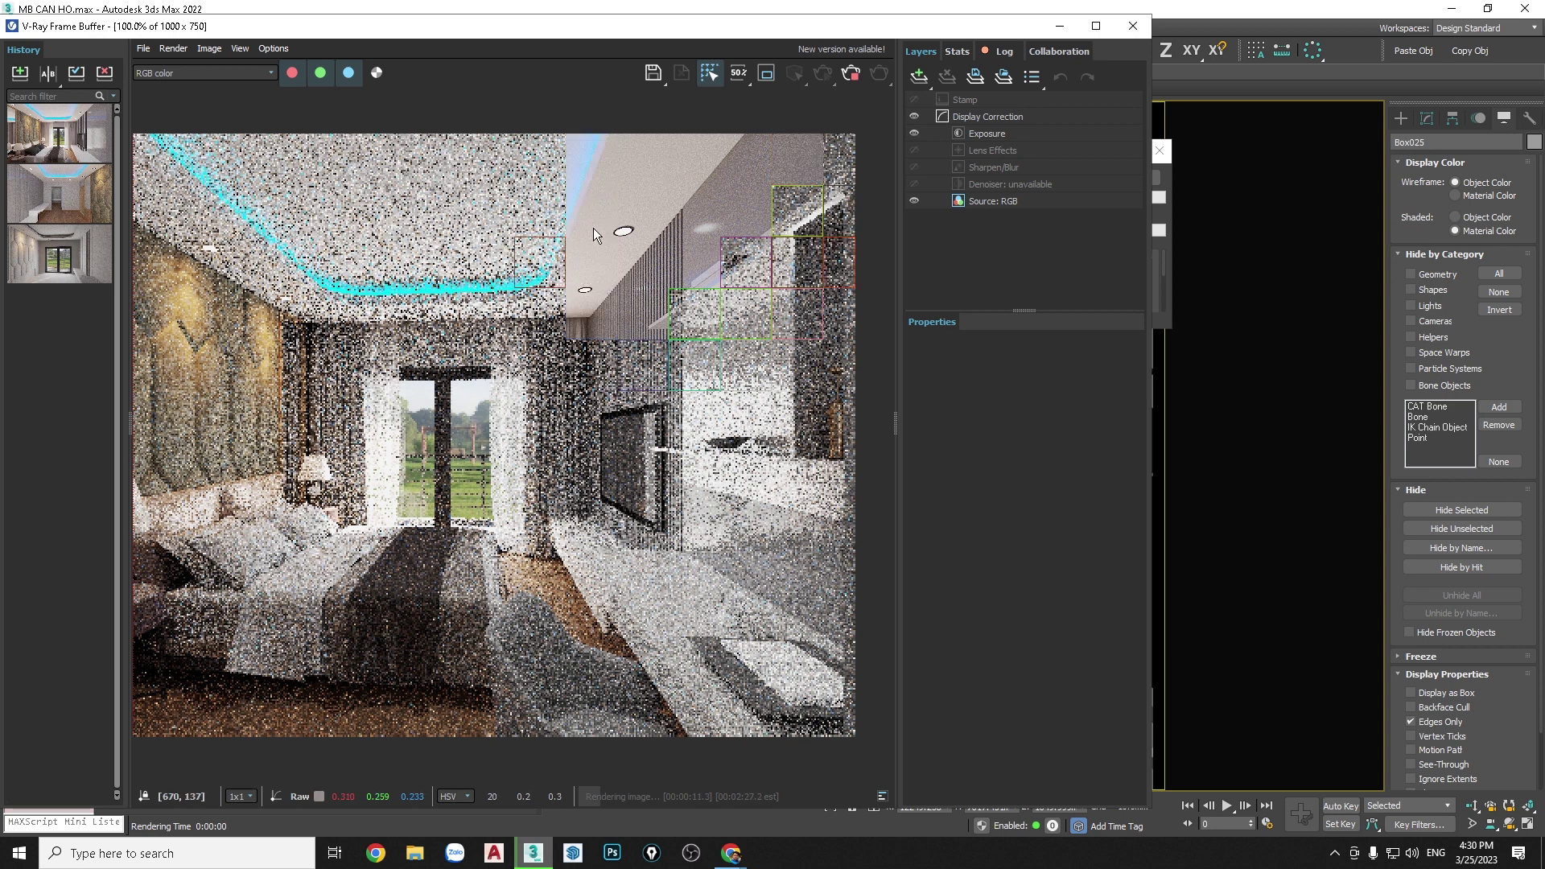
pyautogui.click(851, 71)
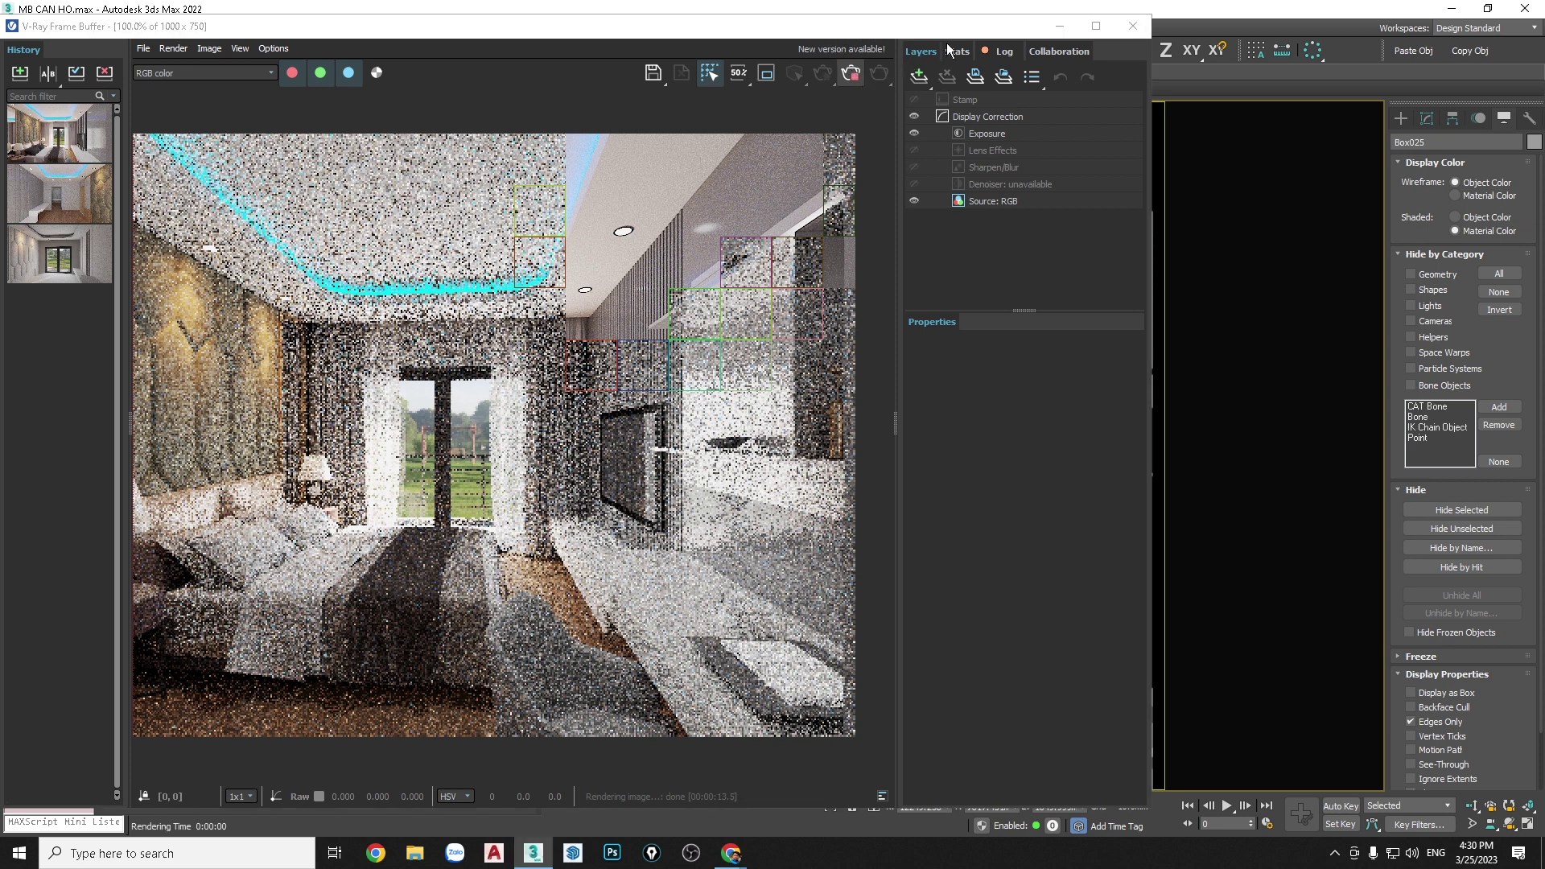
# Add a VRayLightMix render element and start a fresh render of the bedroom
pyautogui.moveTo(910, 36); pyautogui.dragTo(756, 189)
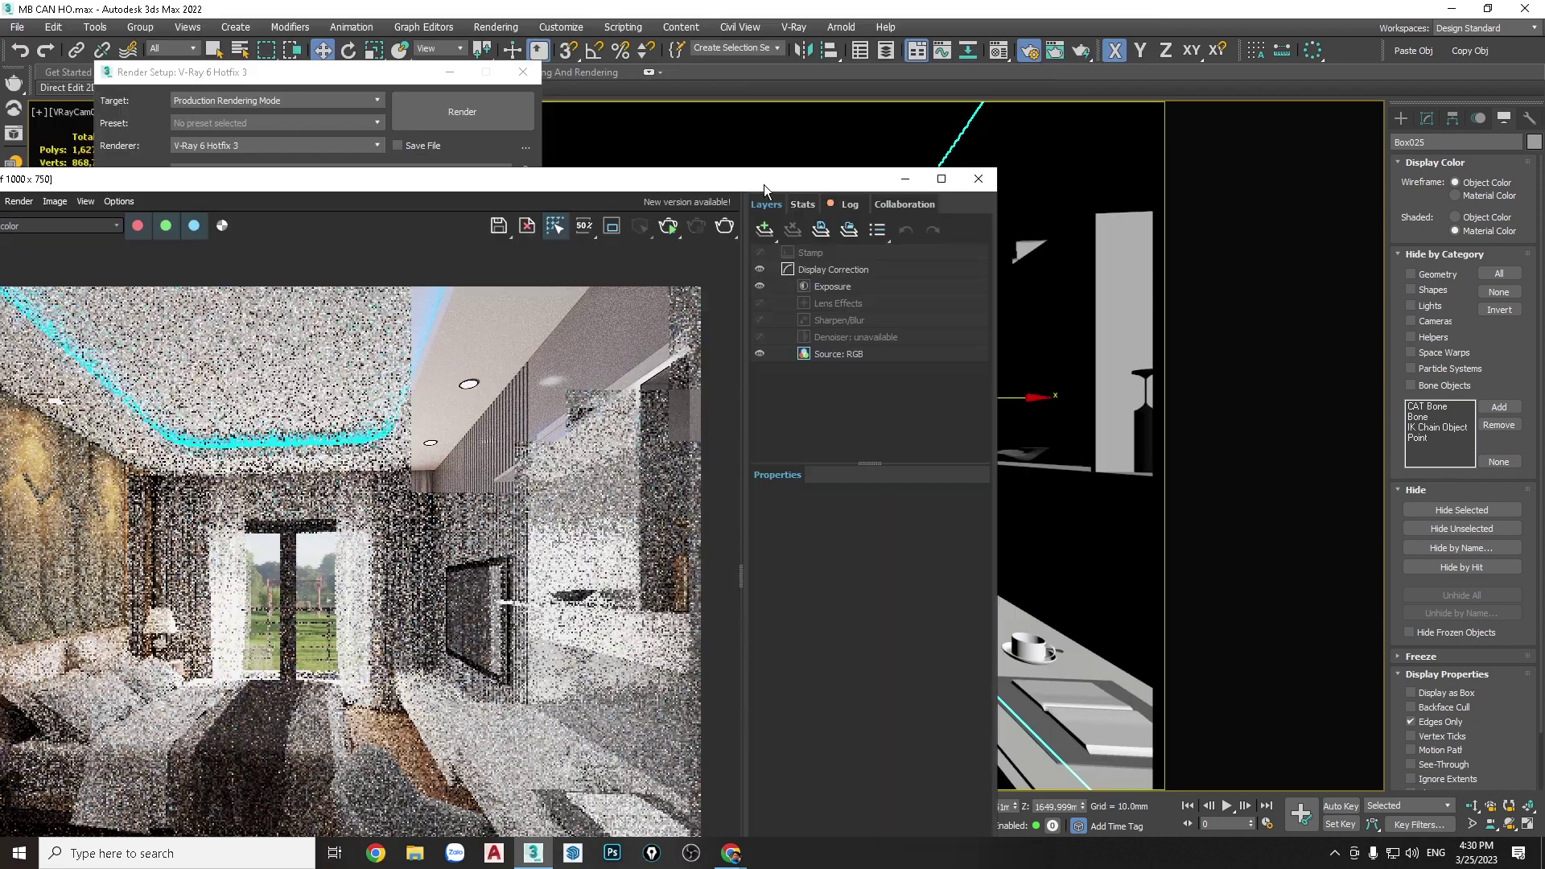
pyautogui.moveTo(377, 81); pyautogui.dragTo(982, 56)
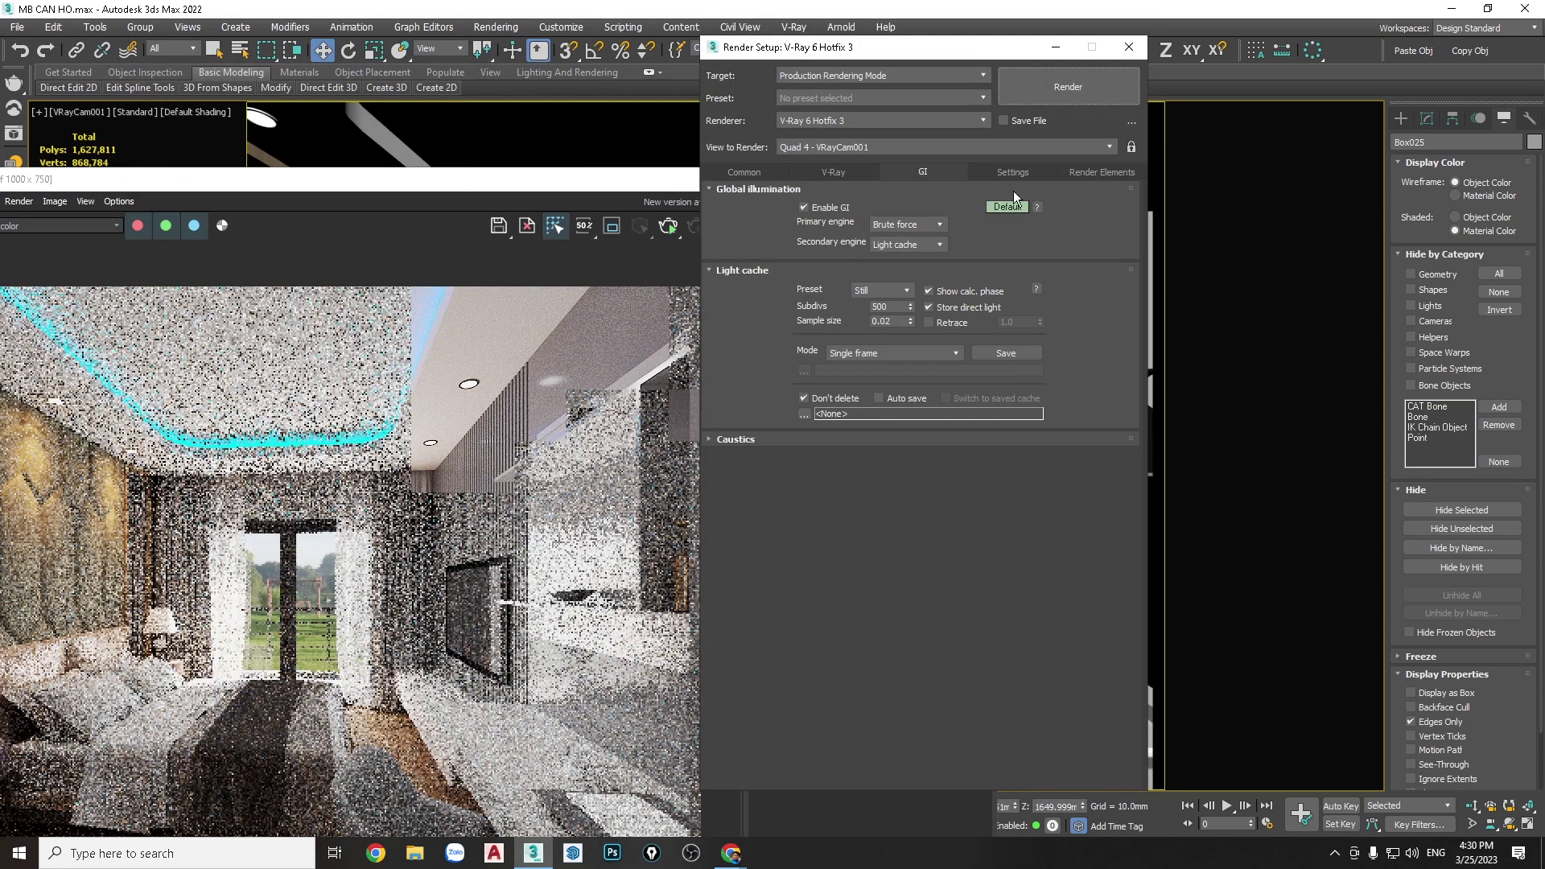
pyautogui.click(1085, 172)
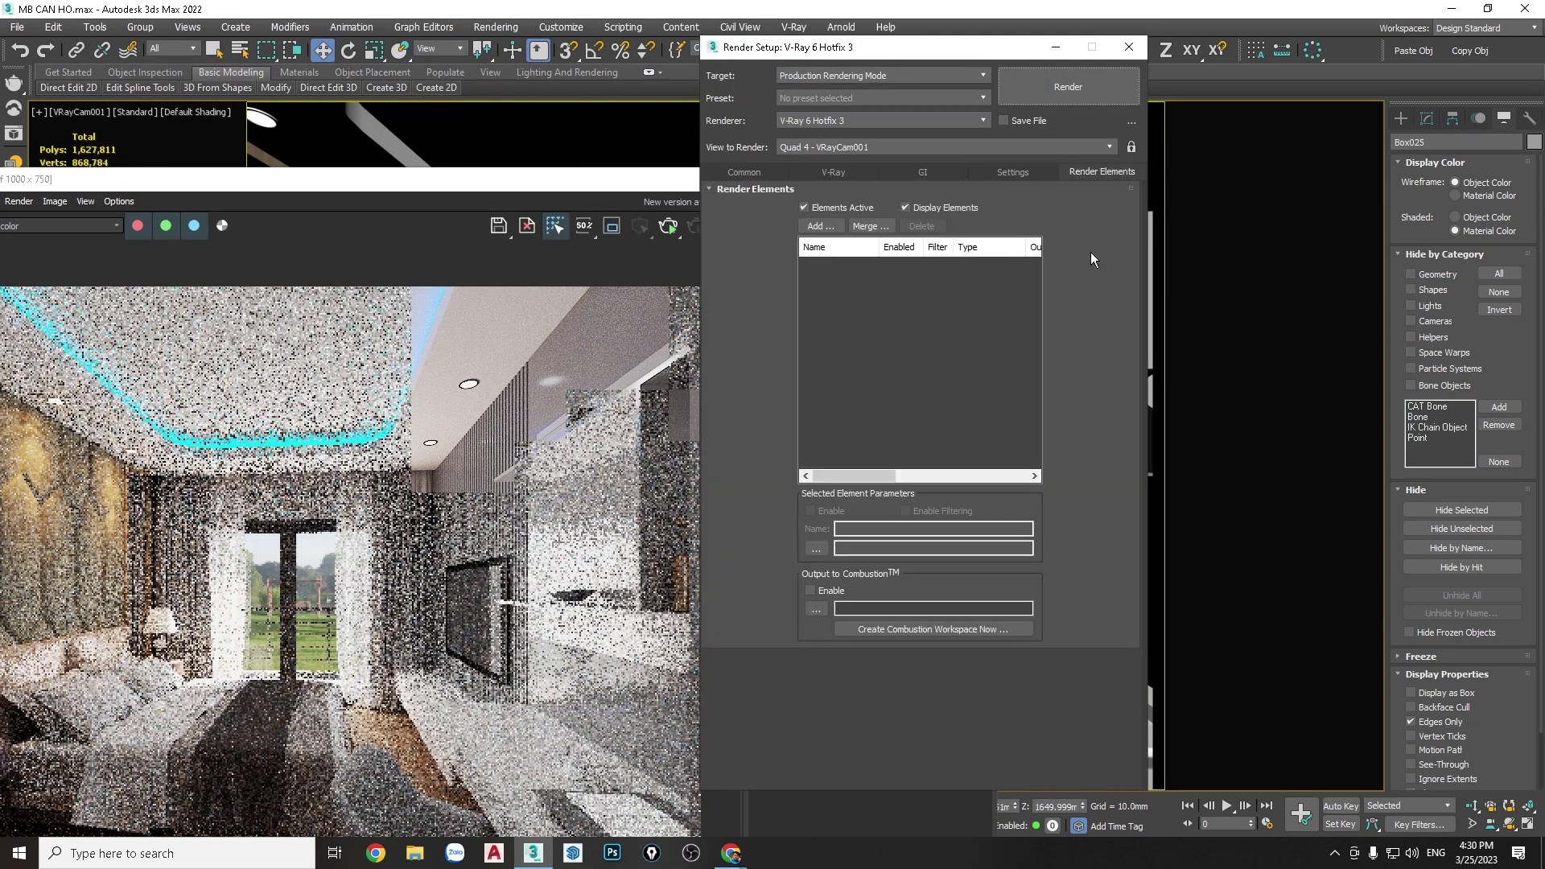
pyautogui.click(822, 226)
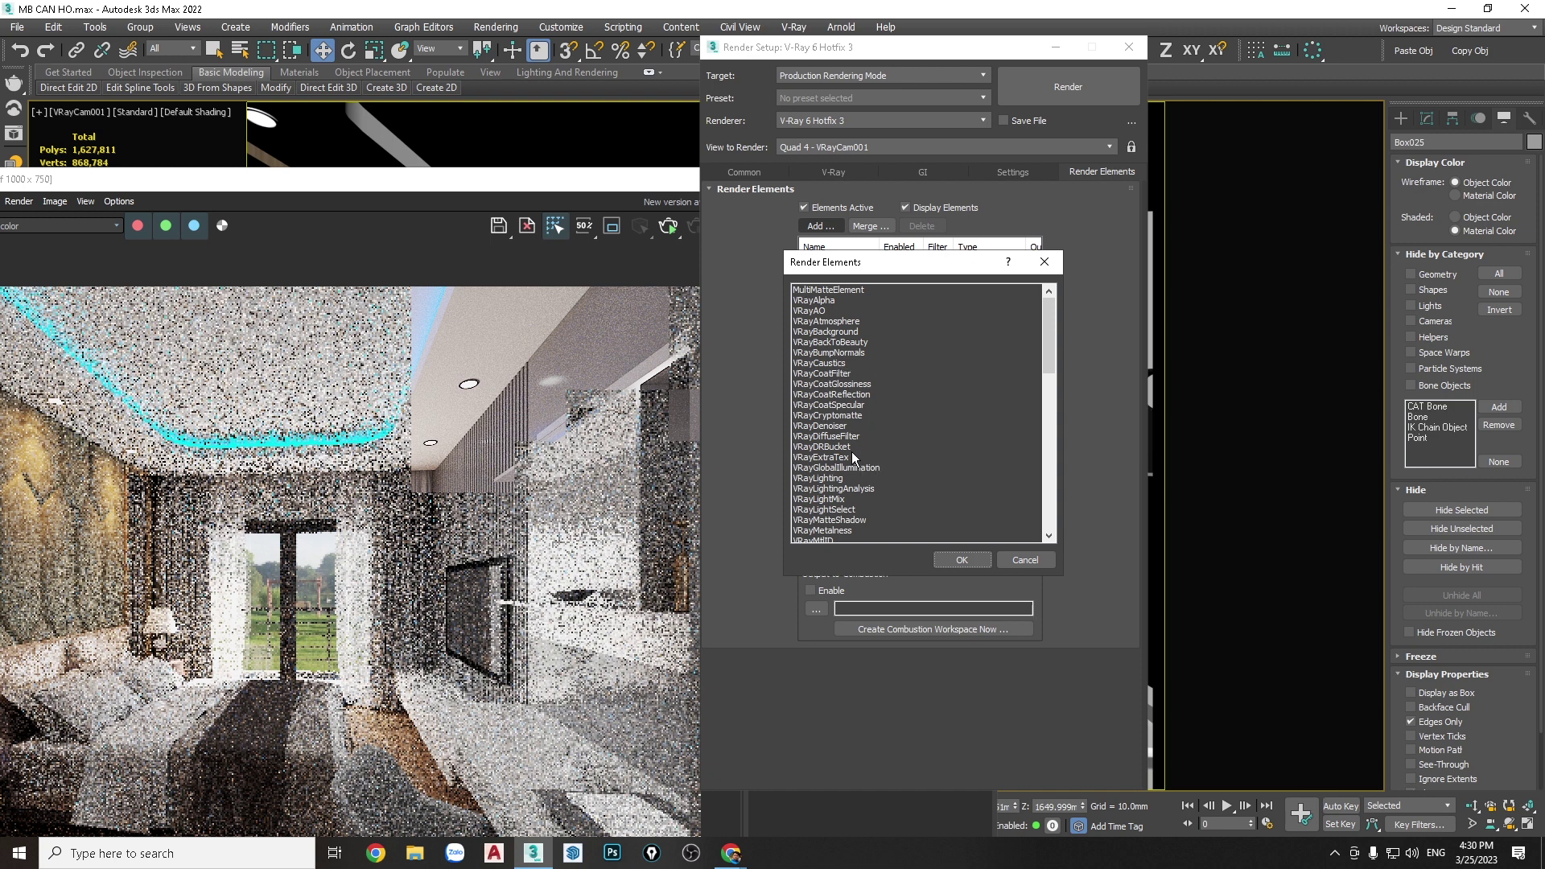
pyautogui.click(844, 427)
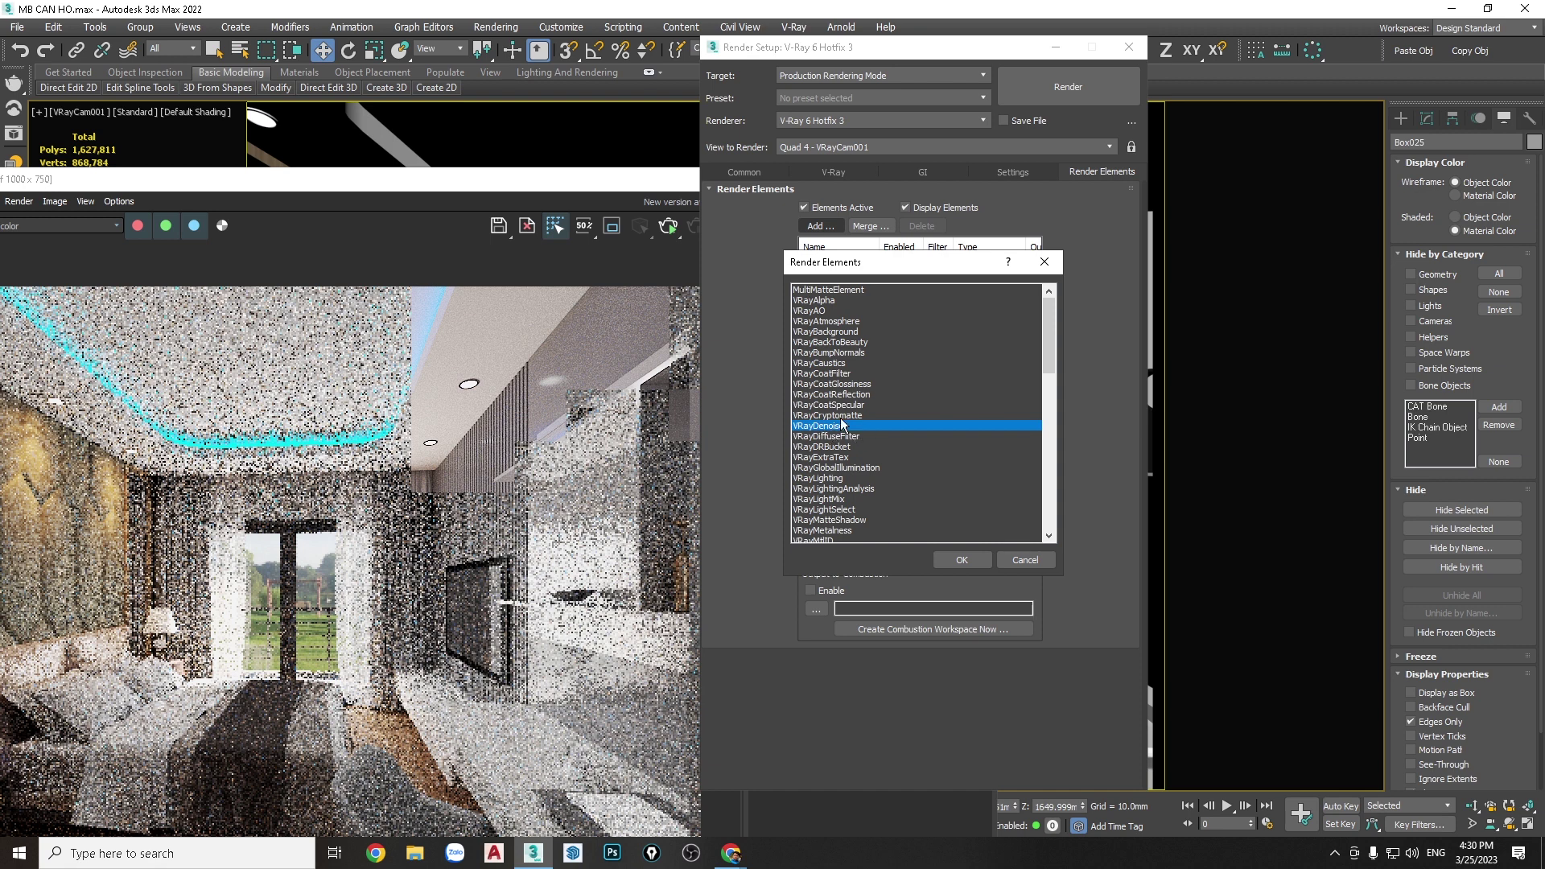
pyautogui.click(828, 500)
pyautogui.click(961, 559)
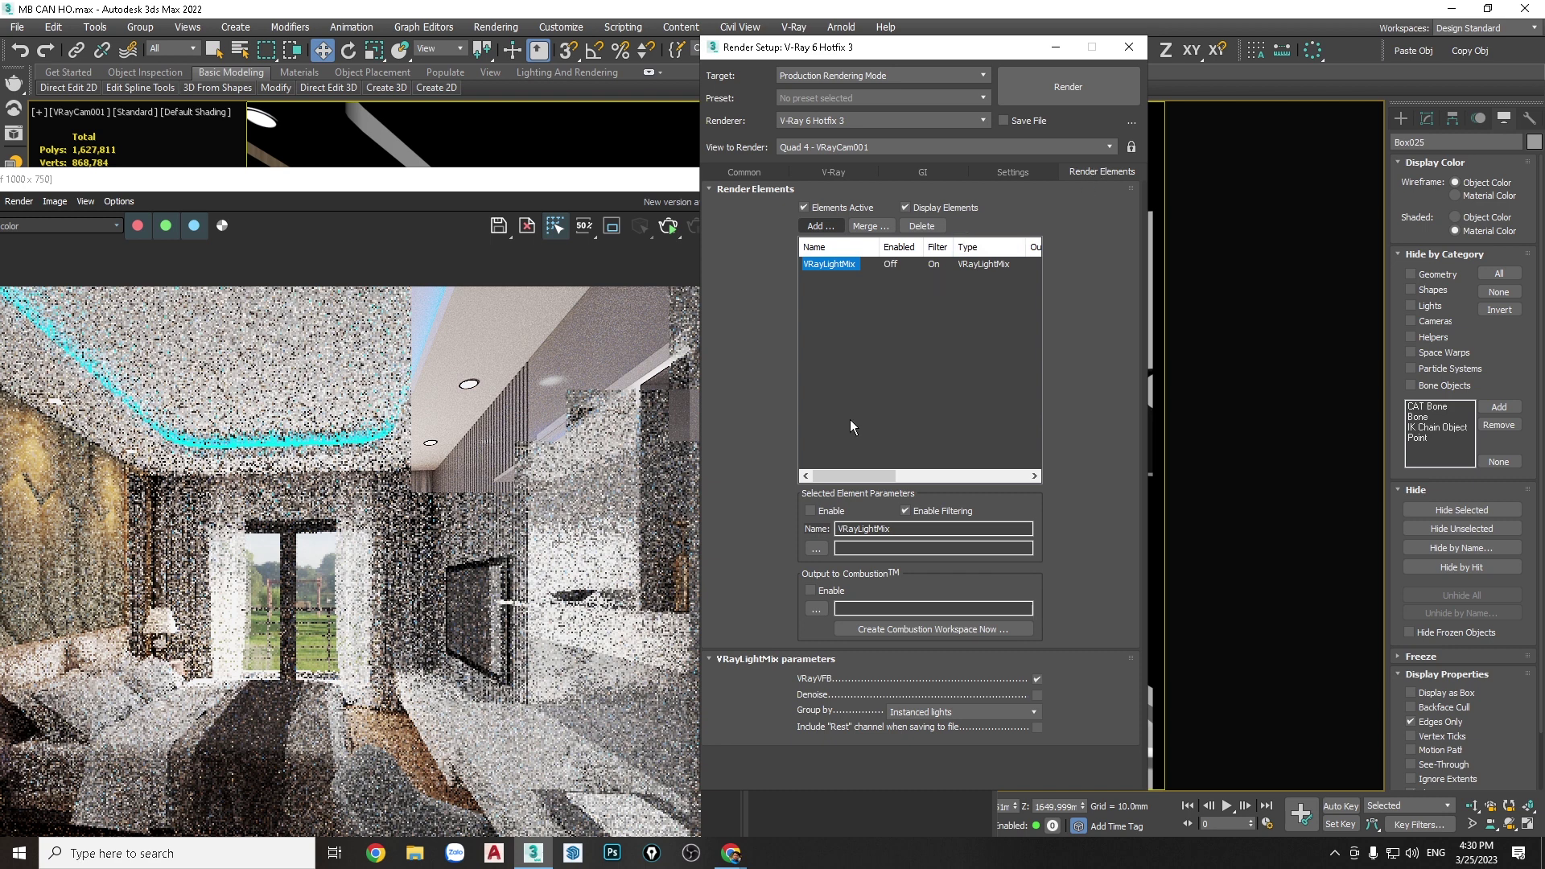
pyautogui.click(1078, 85)
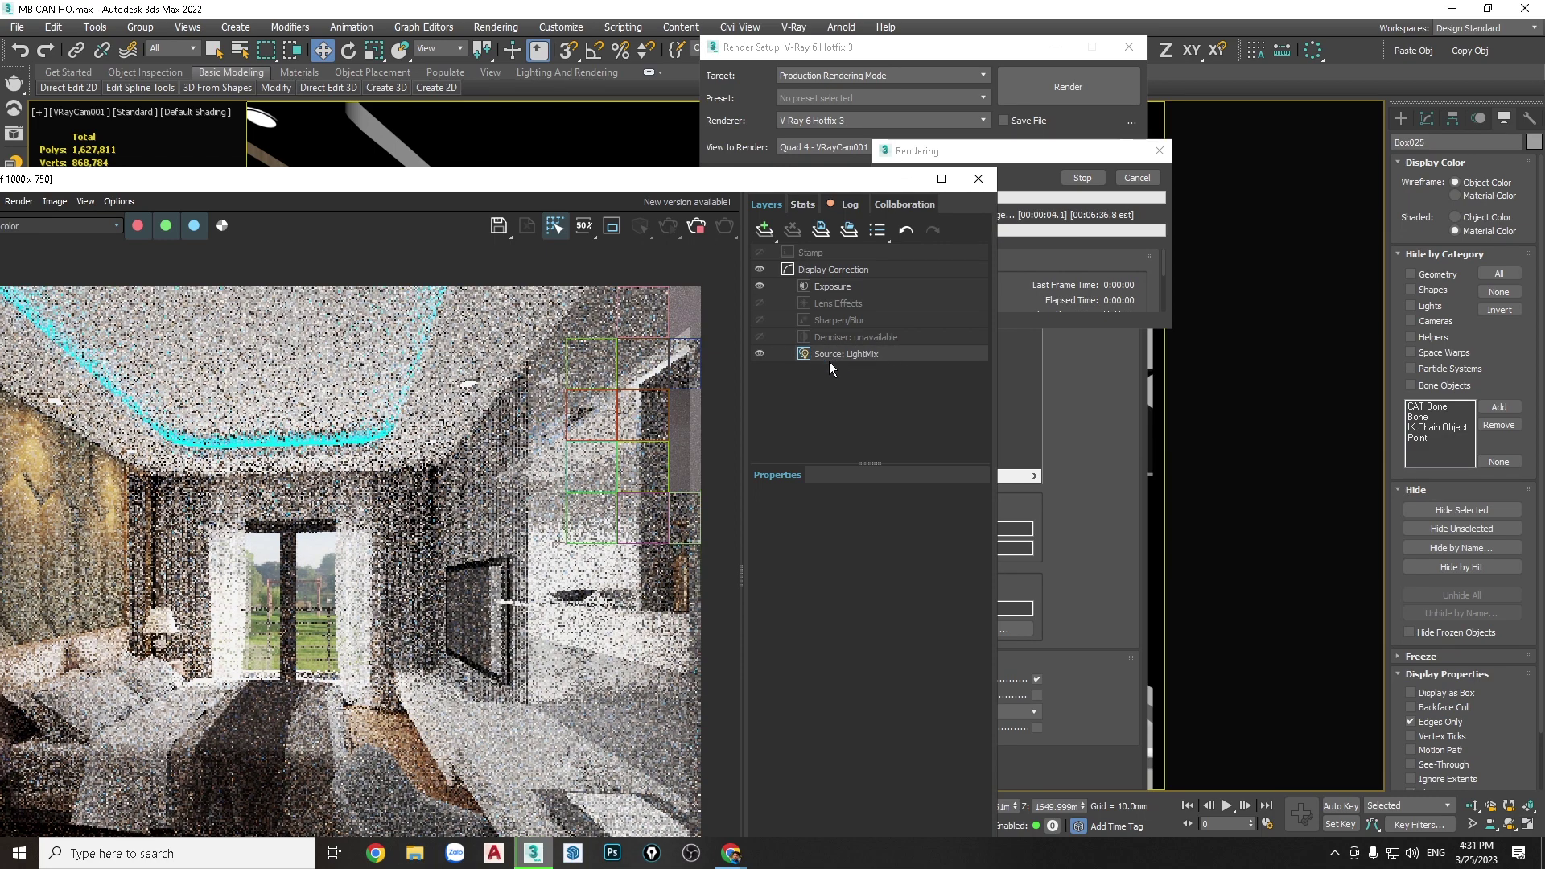
# Move the V-Ray Frame Buffer aside to show its history while the render refines
pyautogui.moveTo(702, 186); pyautogui.dragTo(760, 49)
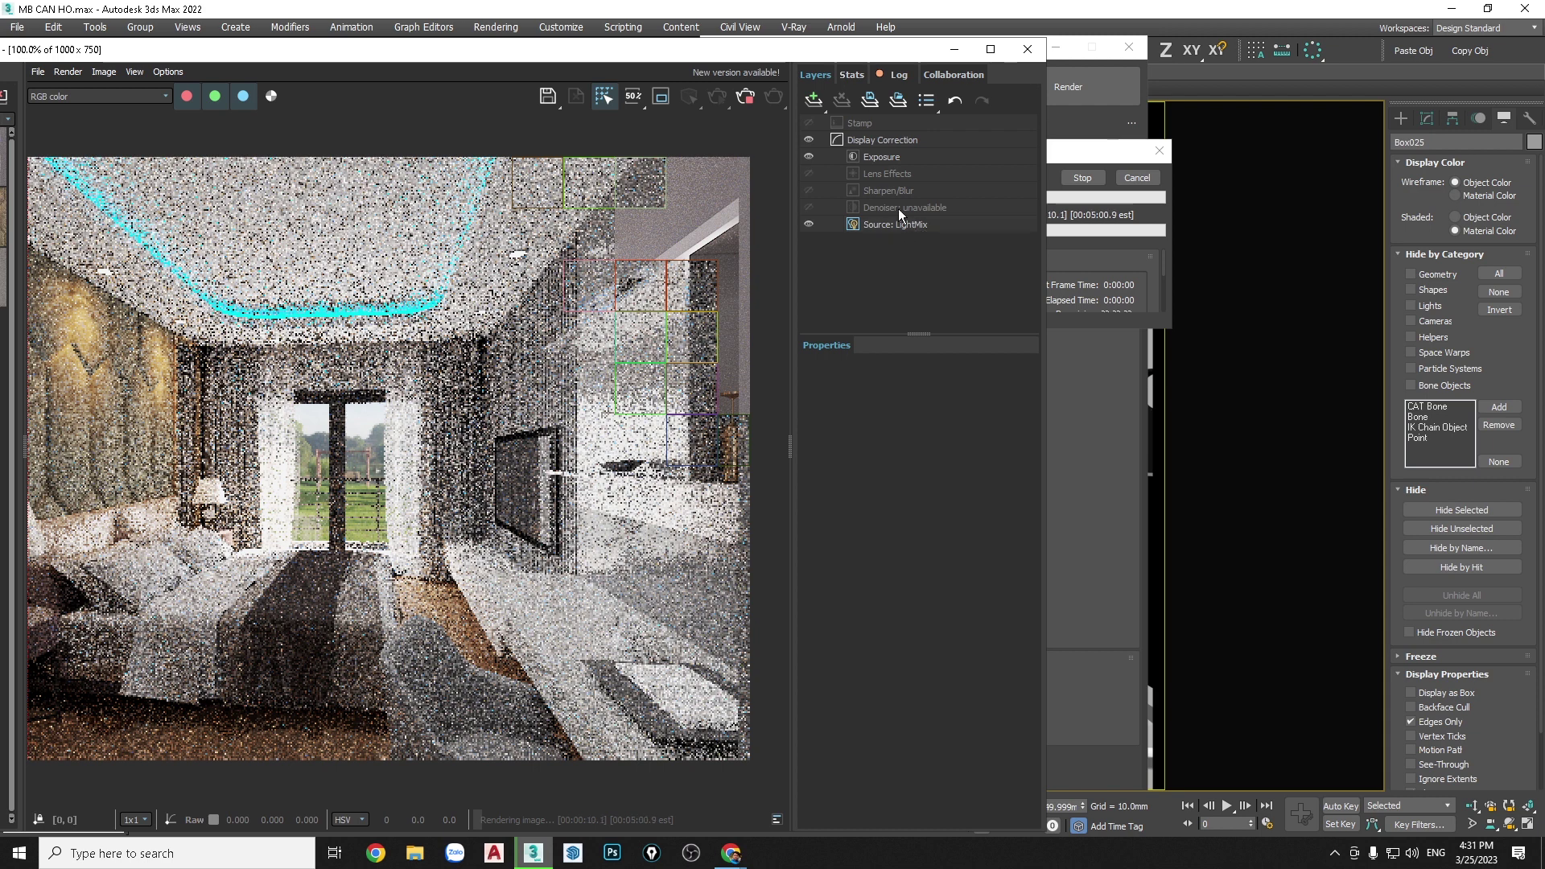
pyautogui.moveTo(708, 50); pyautogui.dragTo(783, 44)
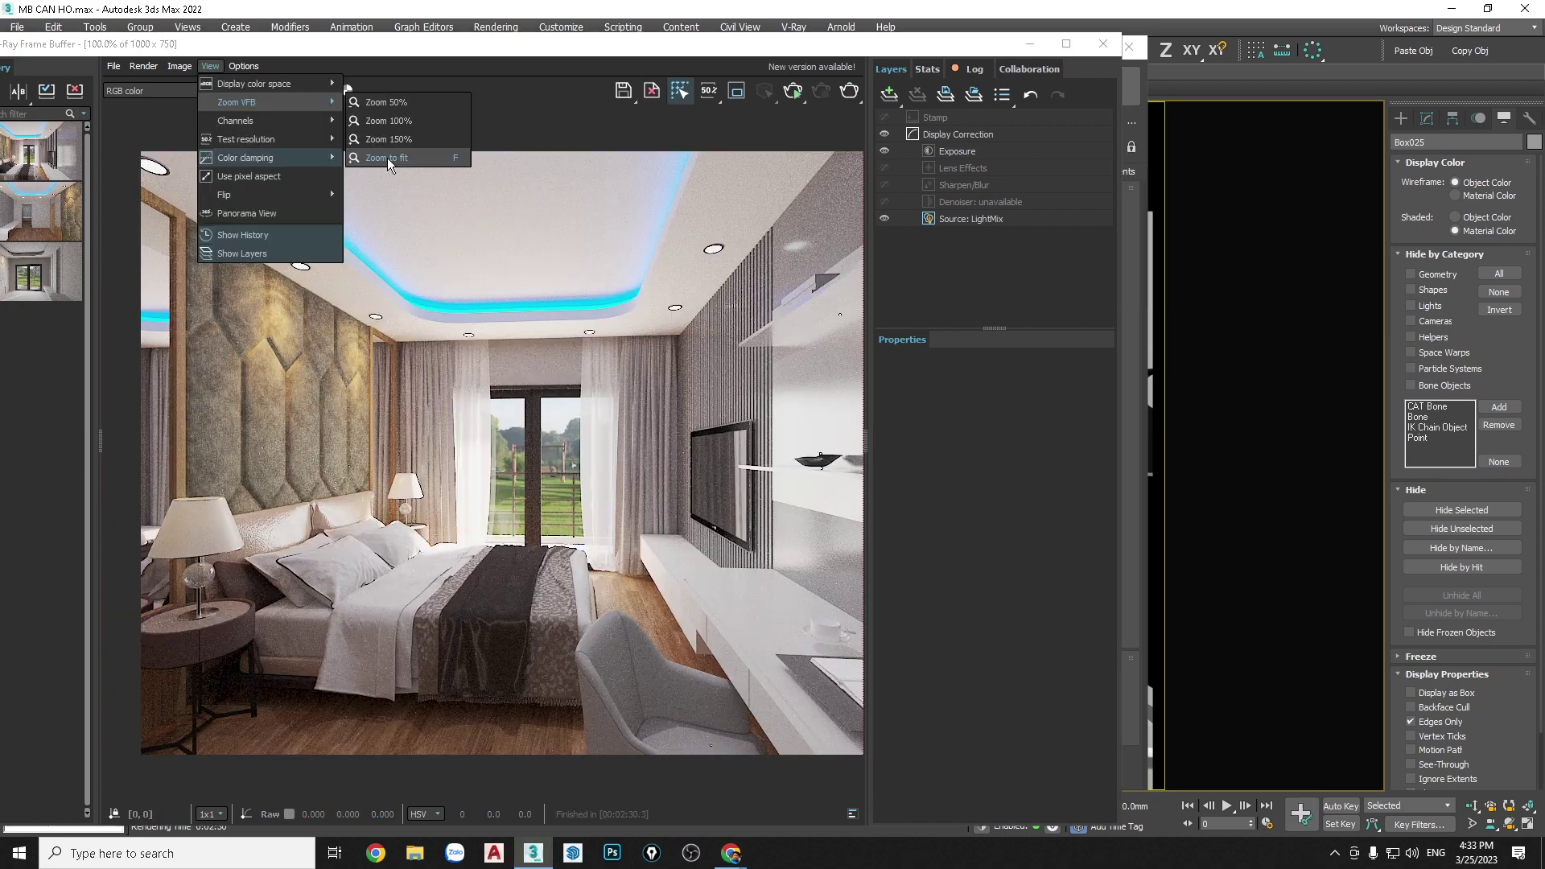
# Switch the VFB to LightMix and set Self Illumination to yellow at multiplier 5
pyautogui.click(387, 157)
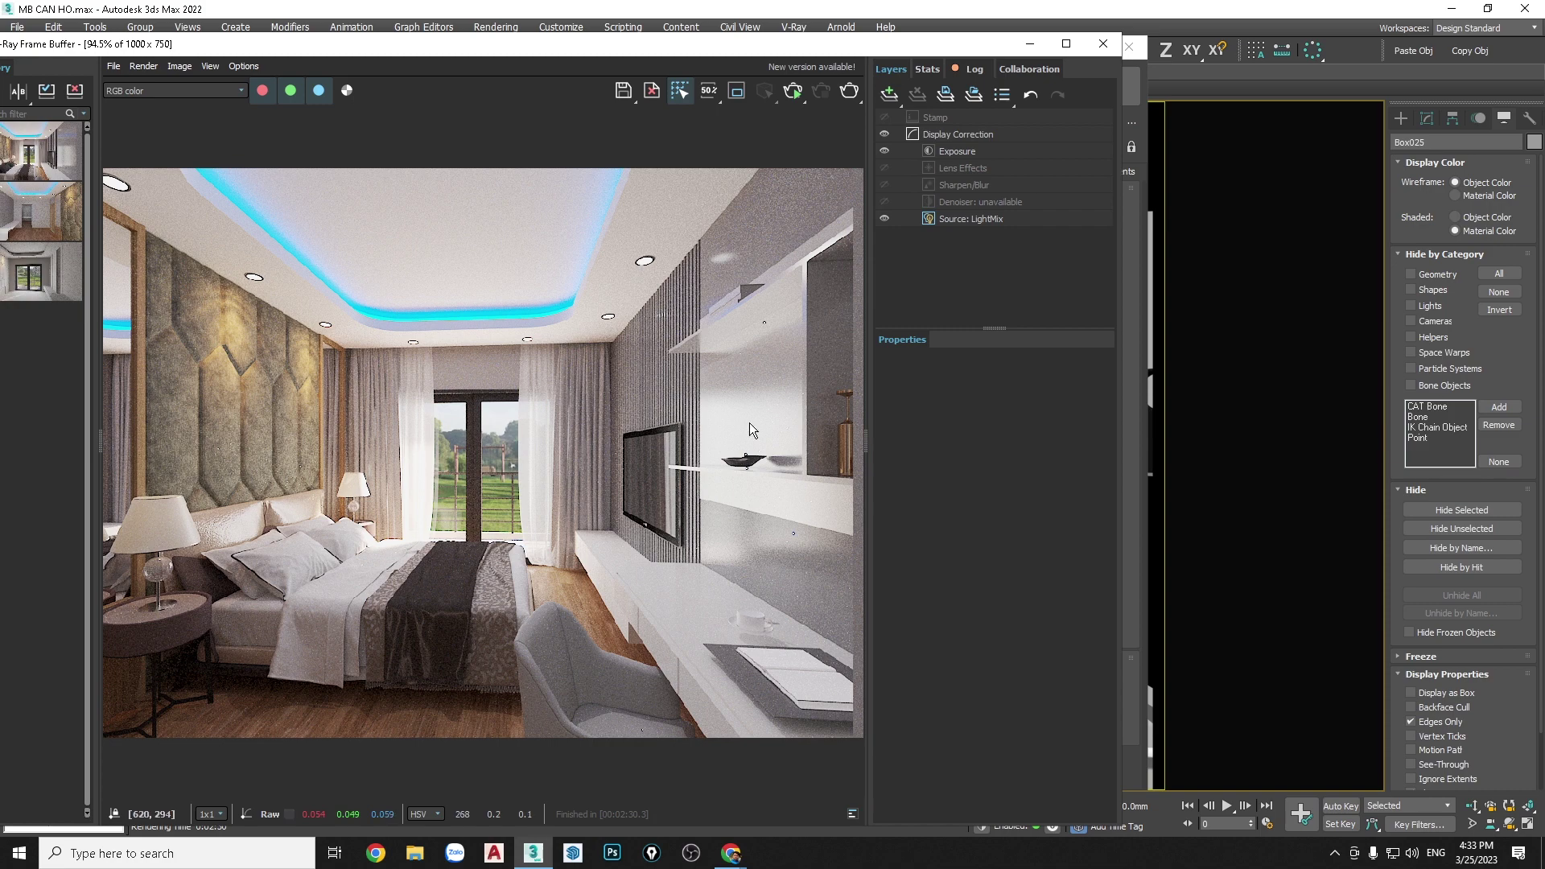
pyautogui.click(970, 217)
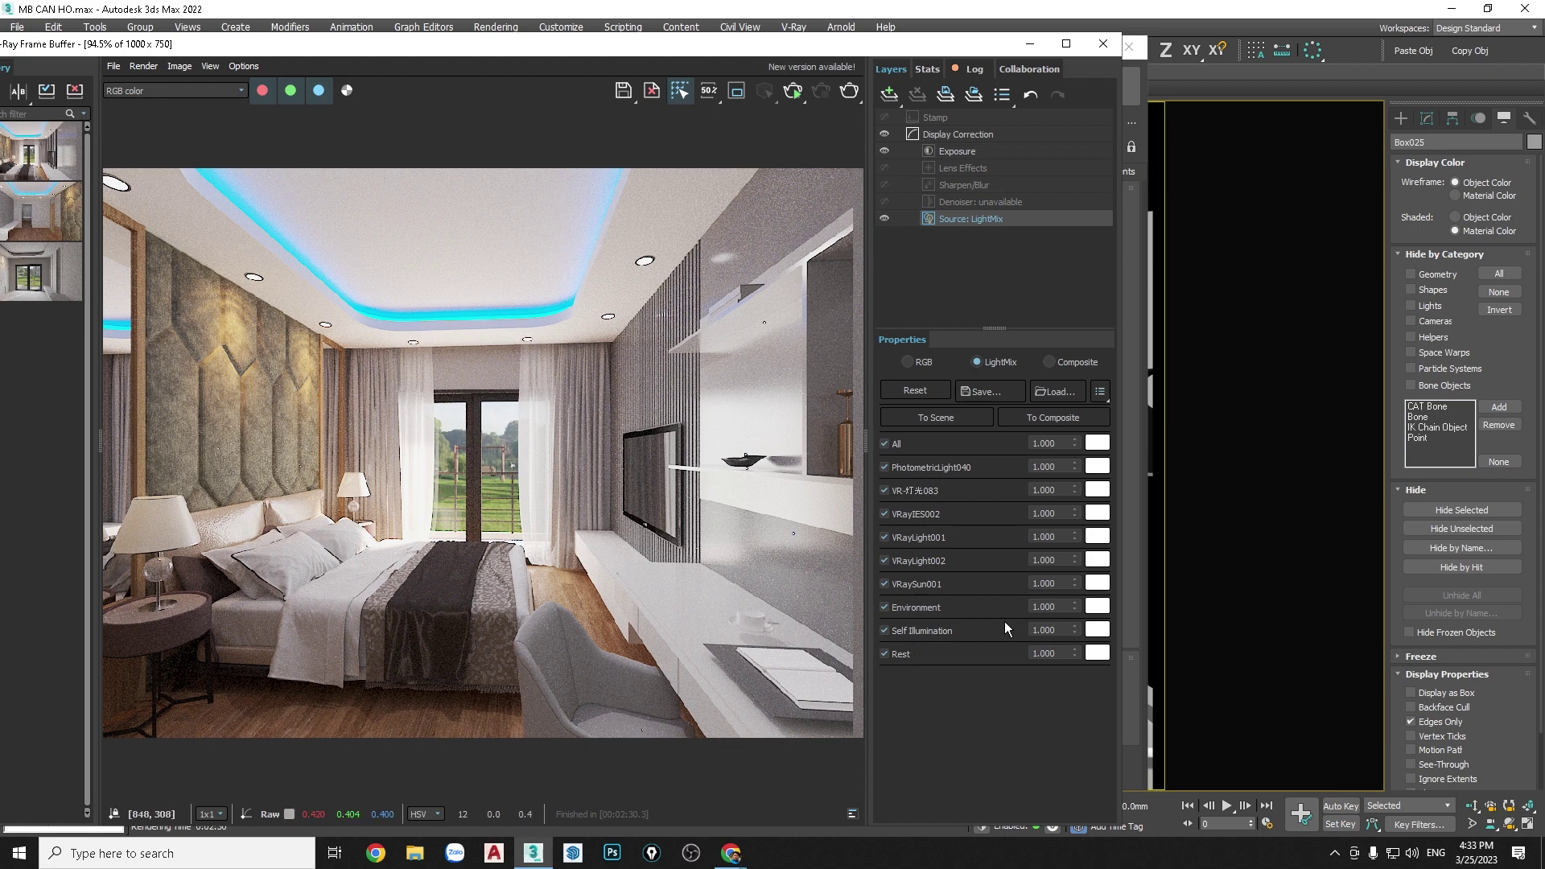
pyautogui.click(886, 633)
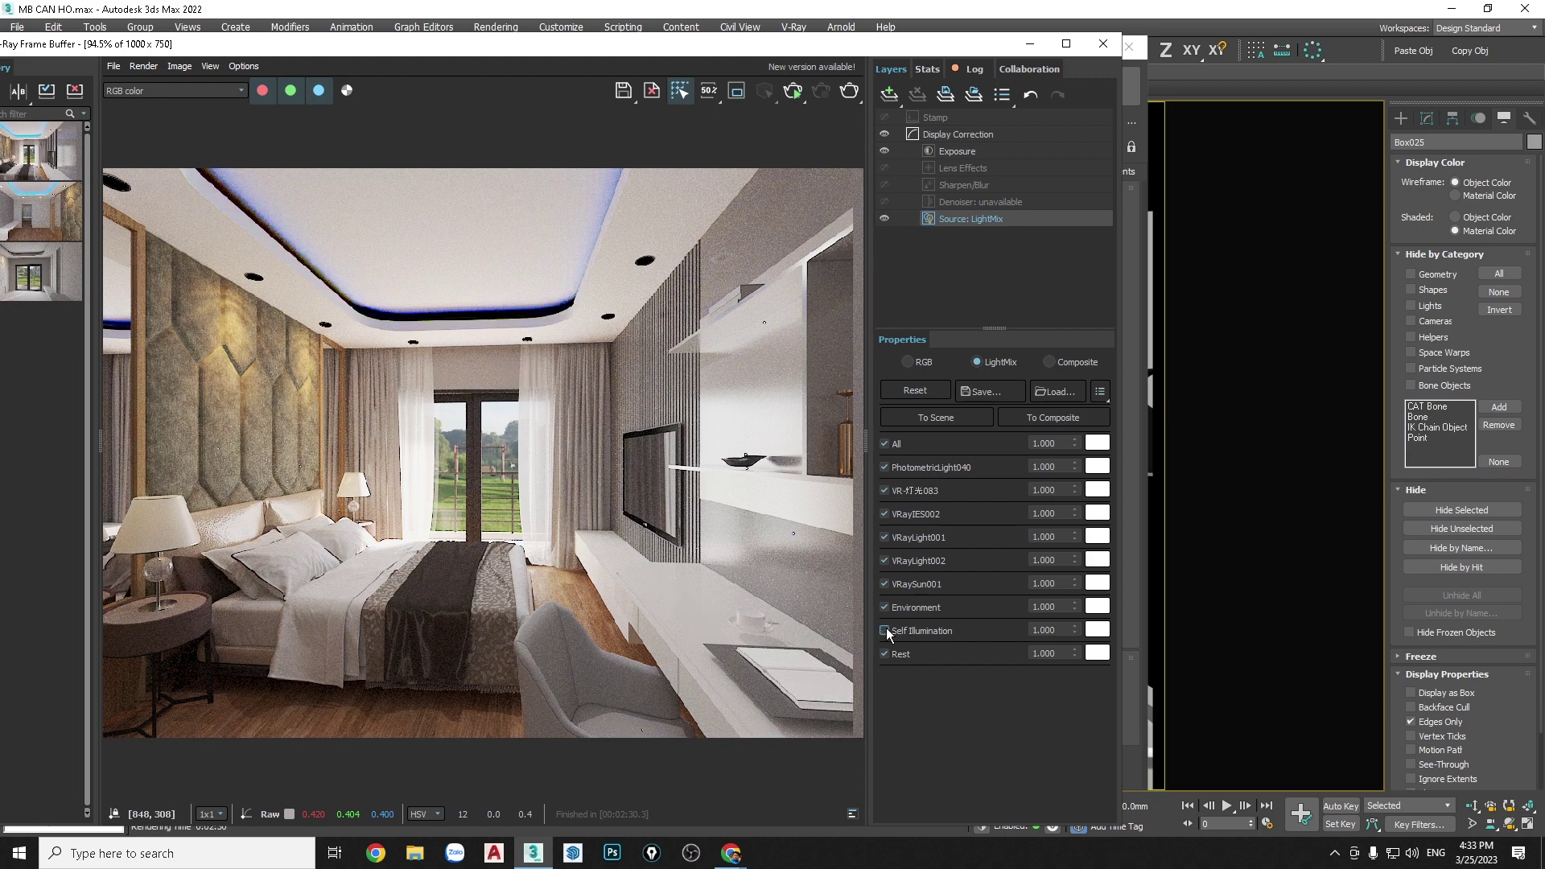
pyautogui.click(885, 632)
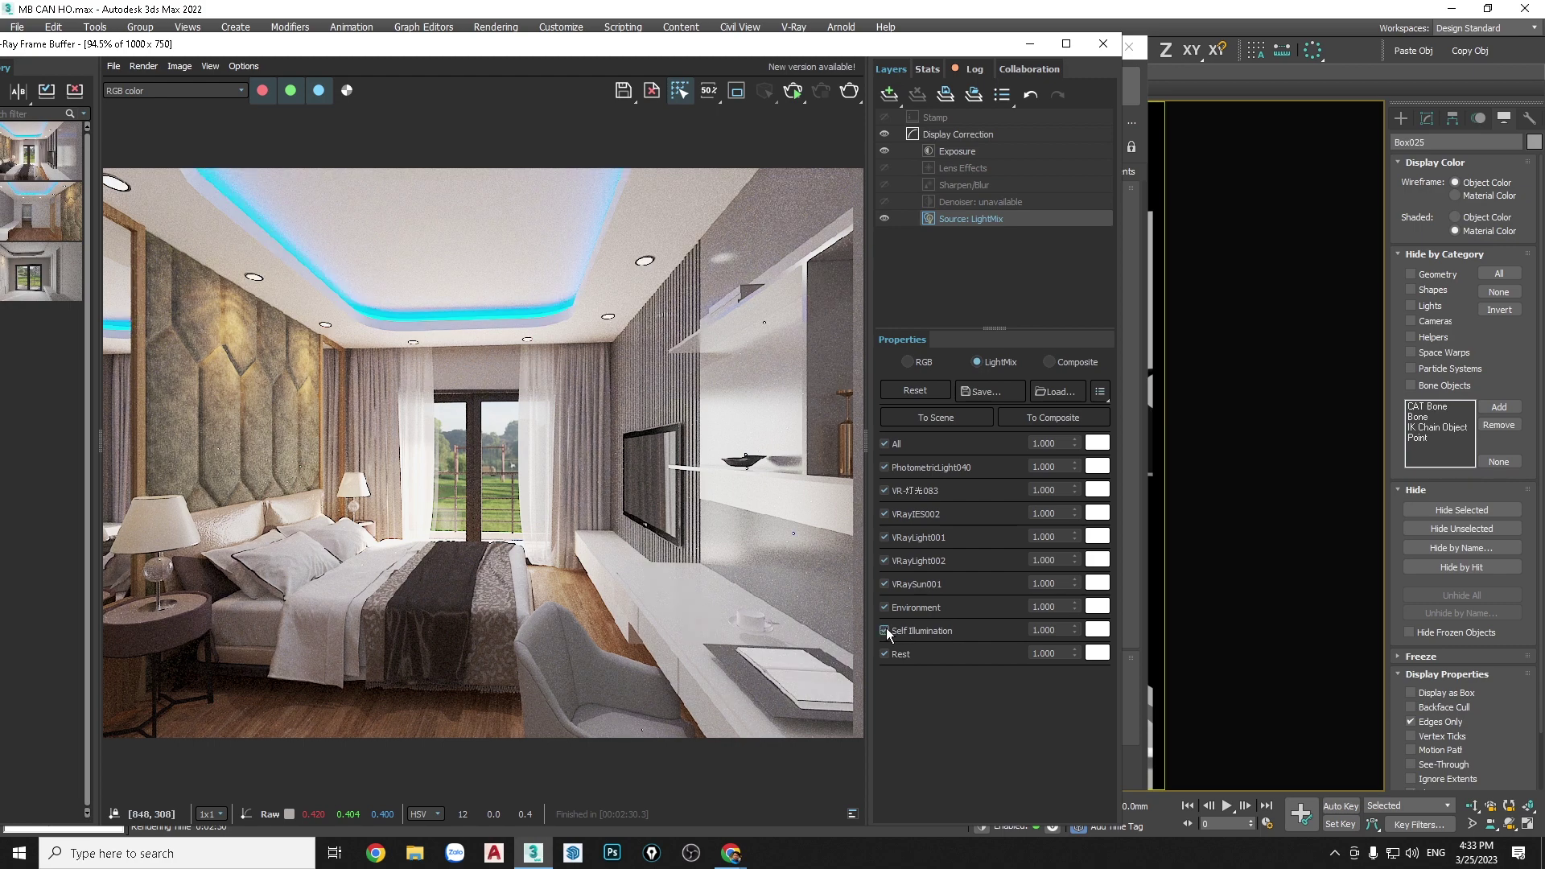
pyautogui.click(1096, 630)
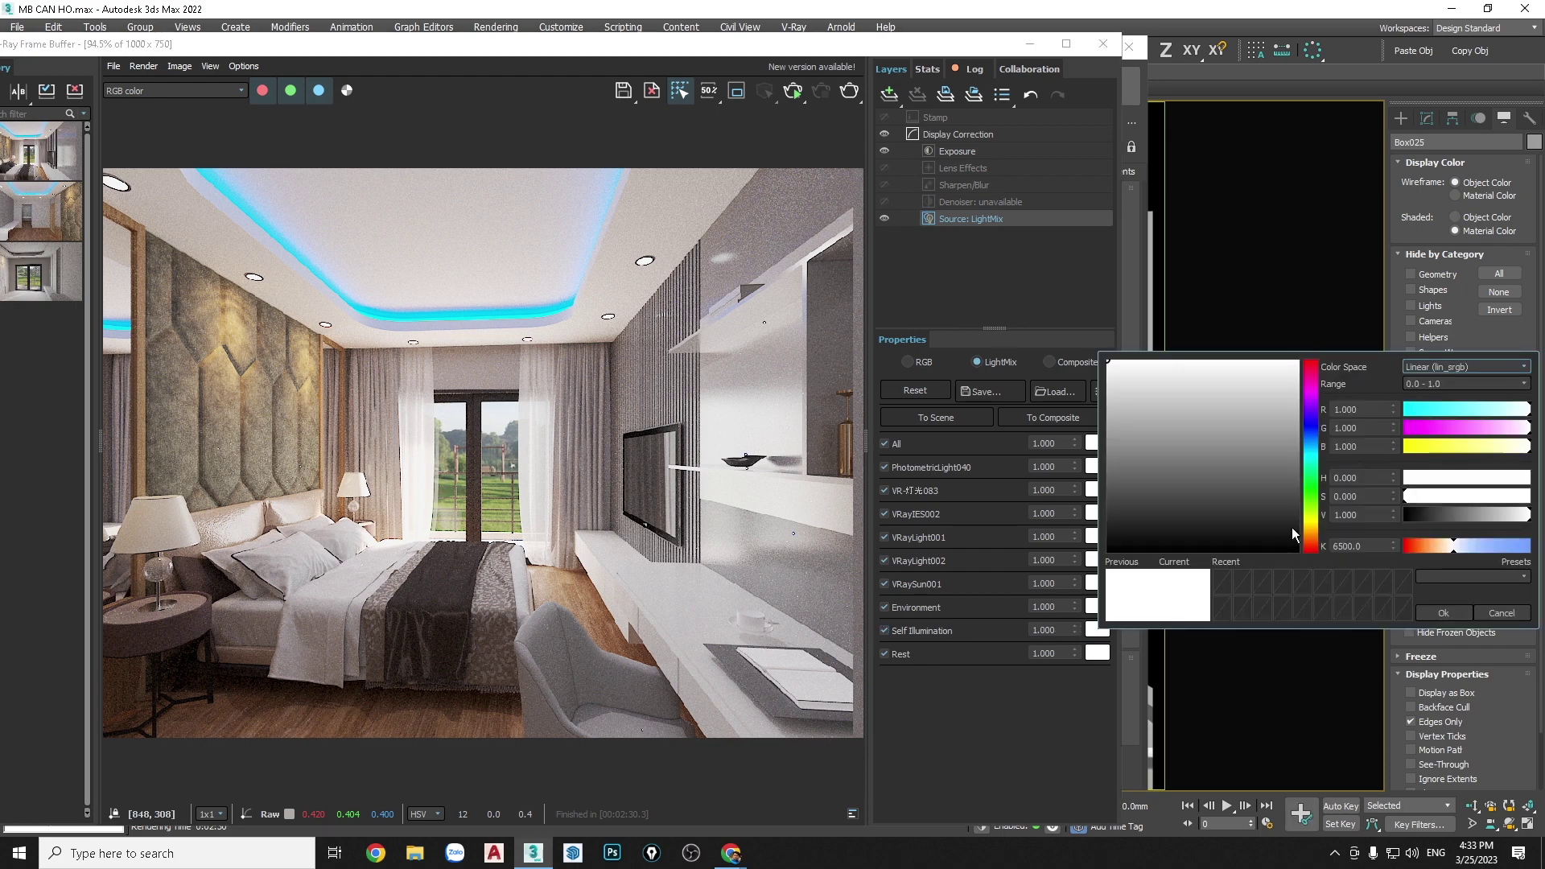
pyautogui.click(1316, 527)
pyautogui.click(1257, 373)
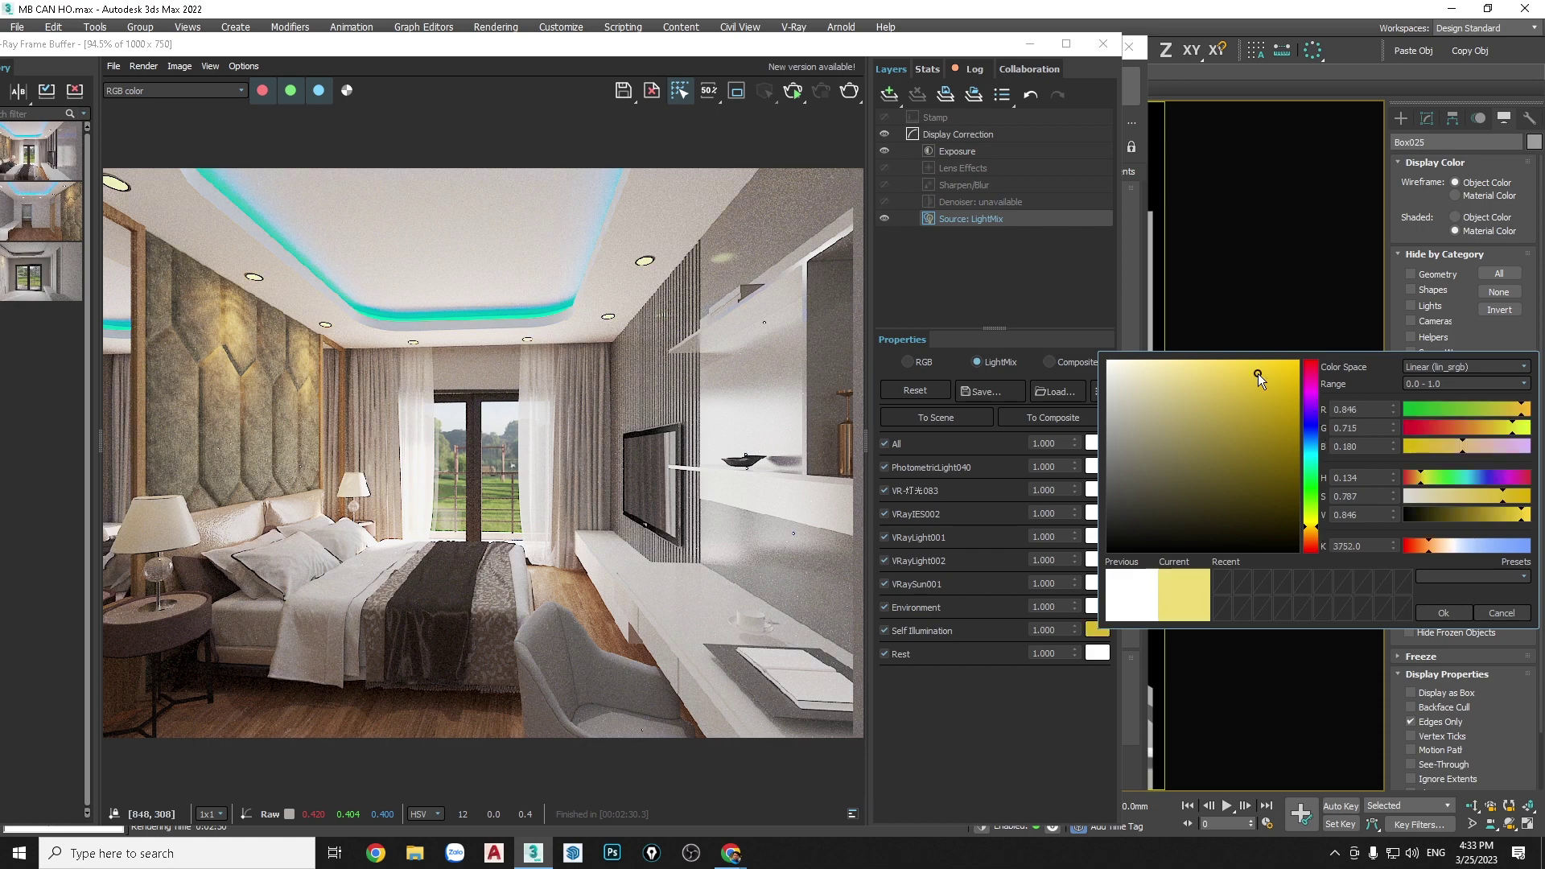
pyautogui.click(1452, 609)
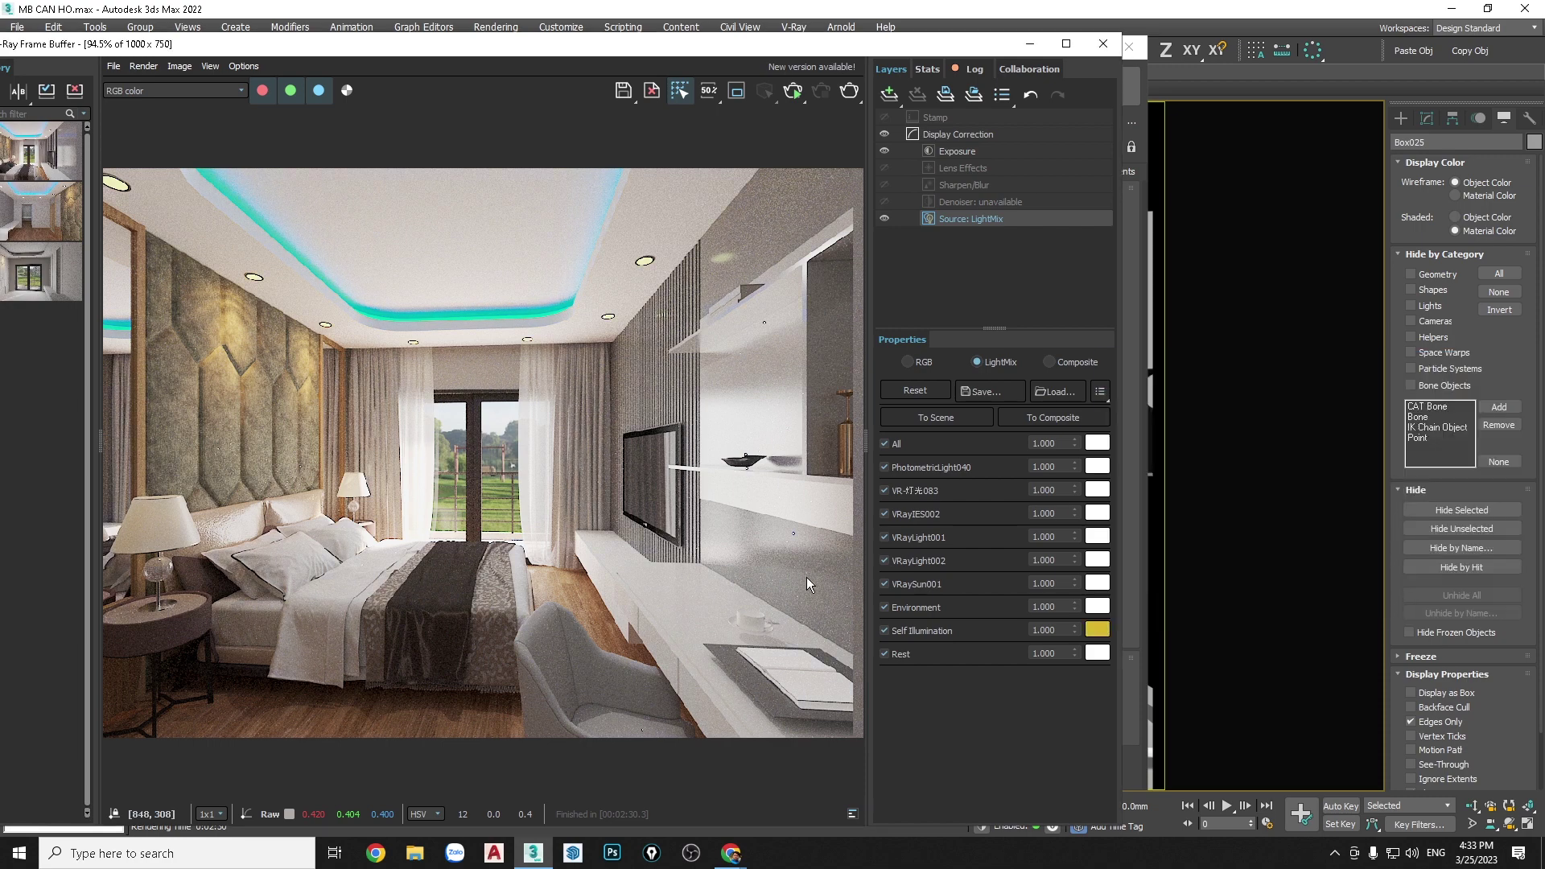
pyautogui.doubleClick(1057, 627)
pyautogui.write('5')
pyautogui.press('Return')
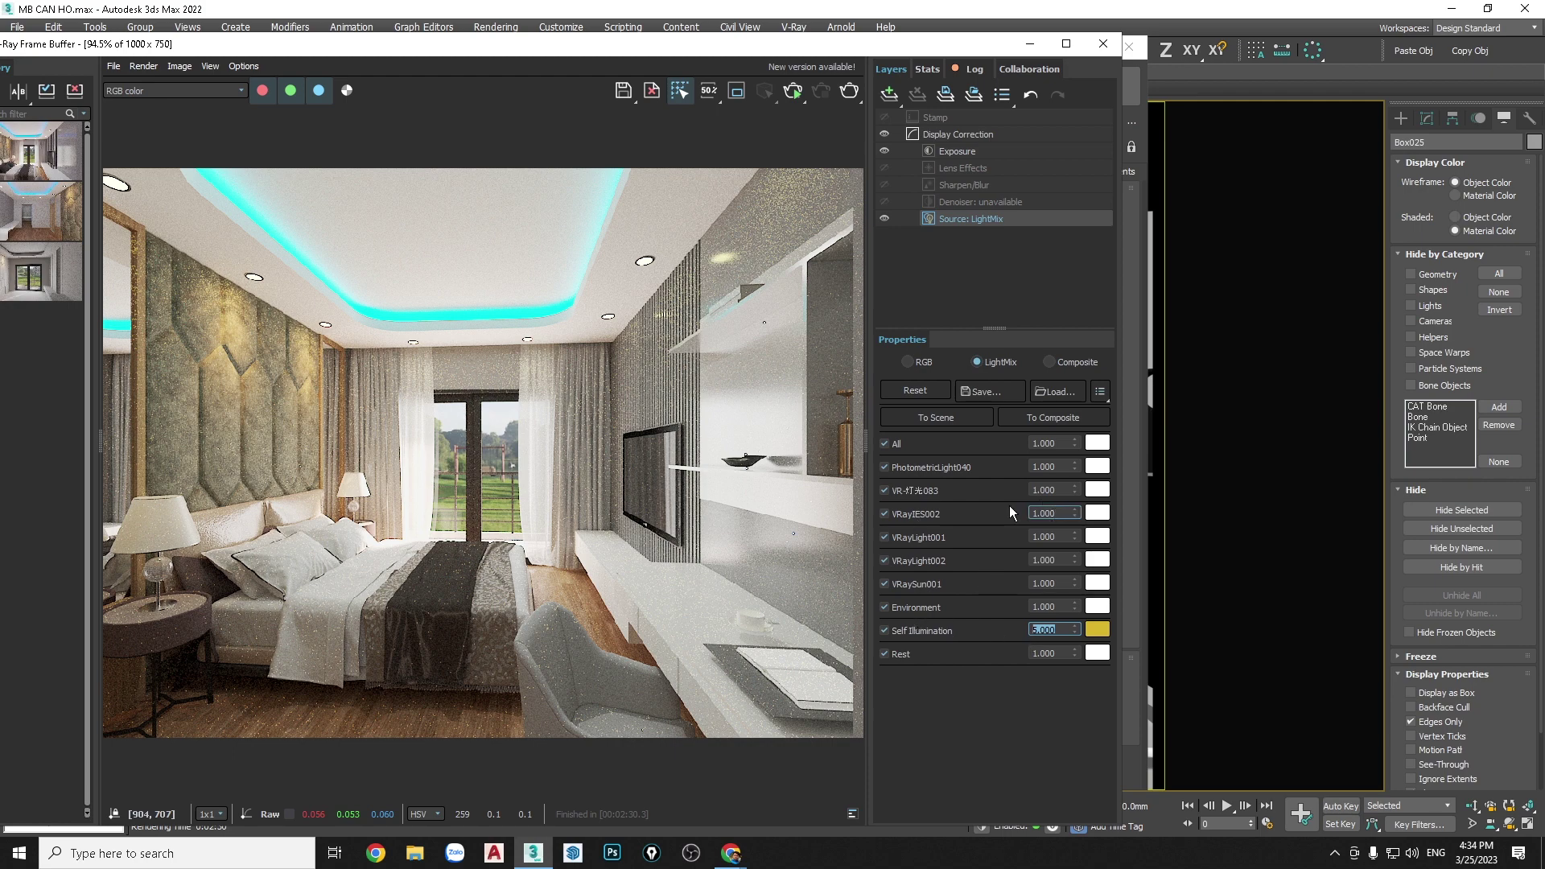
# Set the VRayIES002 multiplier to 5, leaving VRaySun001 at 1
pyautogui.click(1053, 514)
pyautogui.write('1.')
pyautogui.press('BackSpace')
pyautogui.press('BackSpace')
pyautogui.write('5')
pyautogui.press('Return')
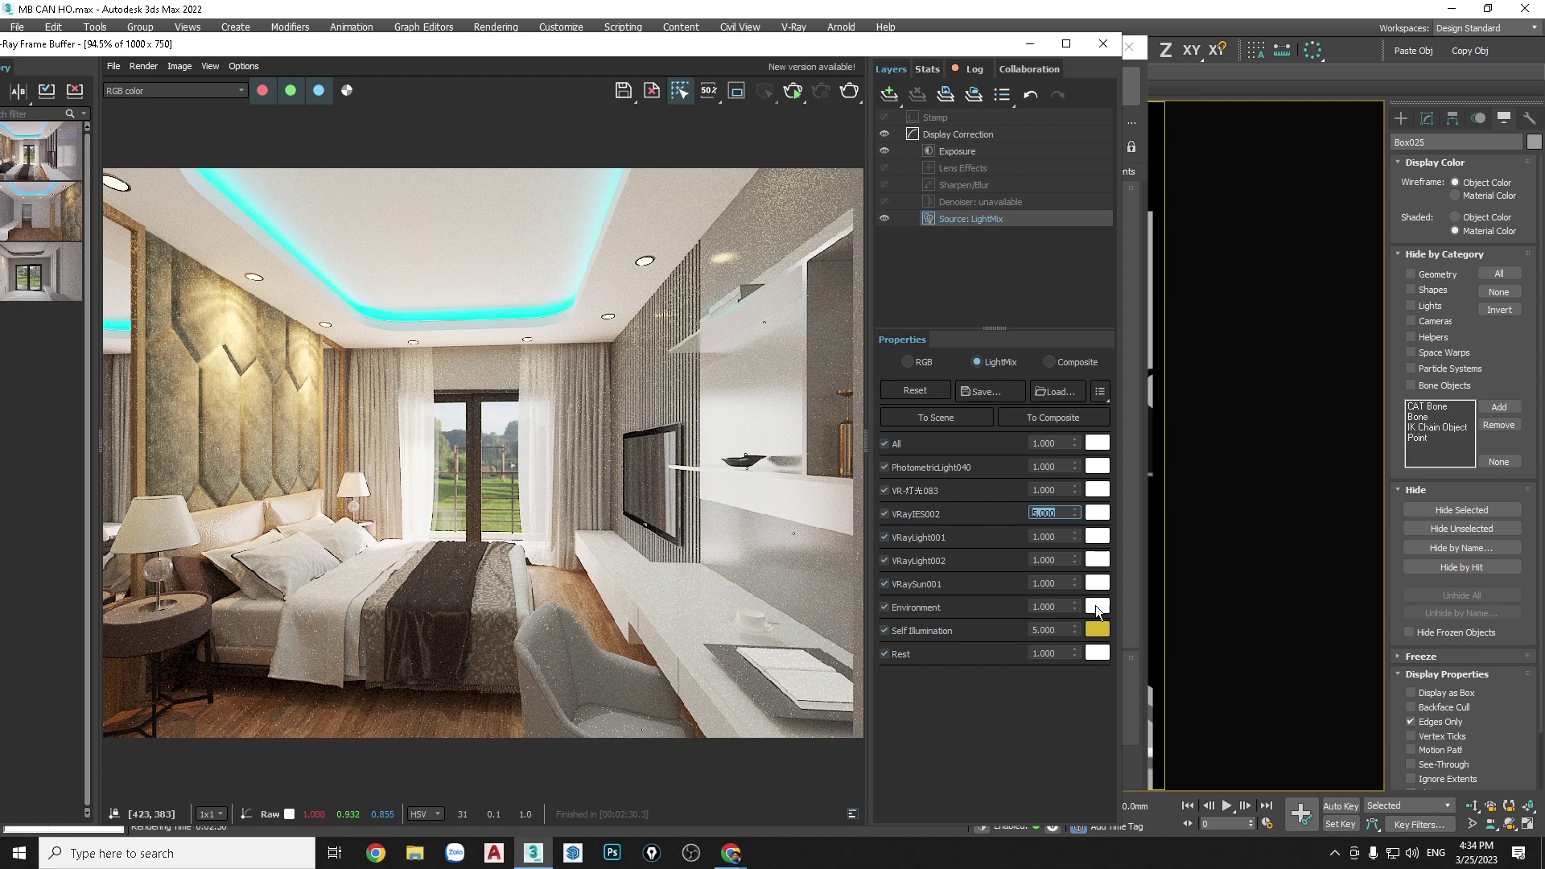
pyautogui.doubleClick(1038, 583)
pyautogui.write('5')
pyautogui.press('Return')
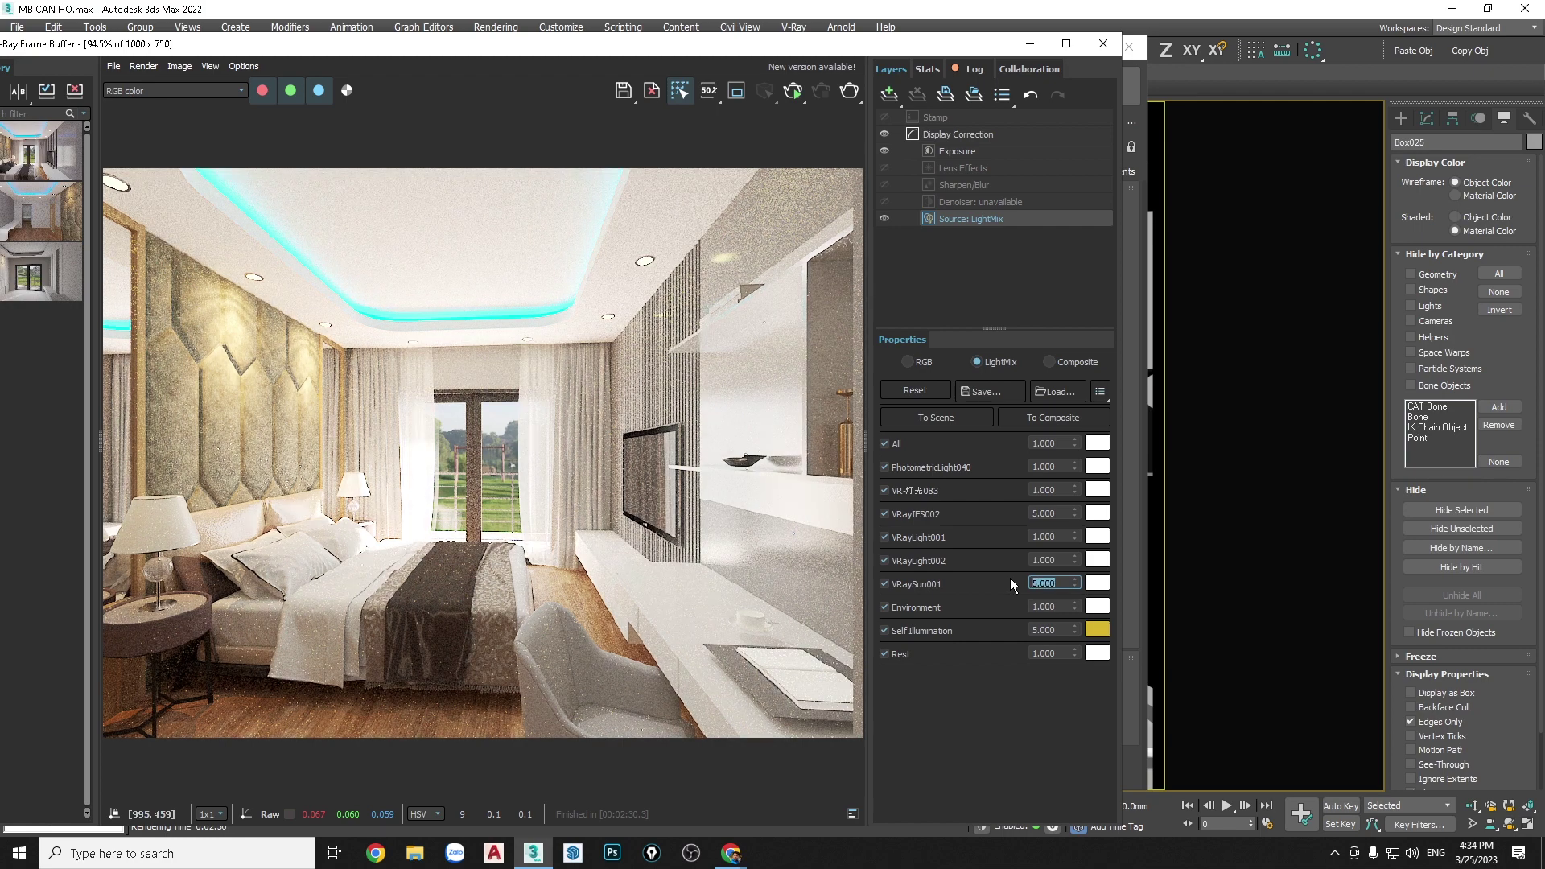
pyautogui.write('1')
pyautogui.press('Return')
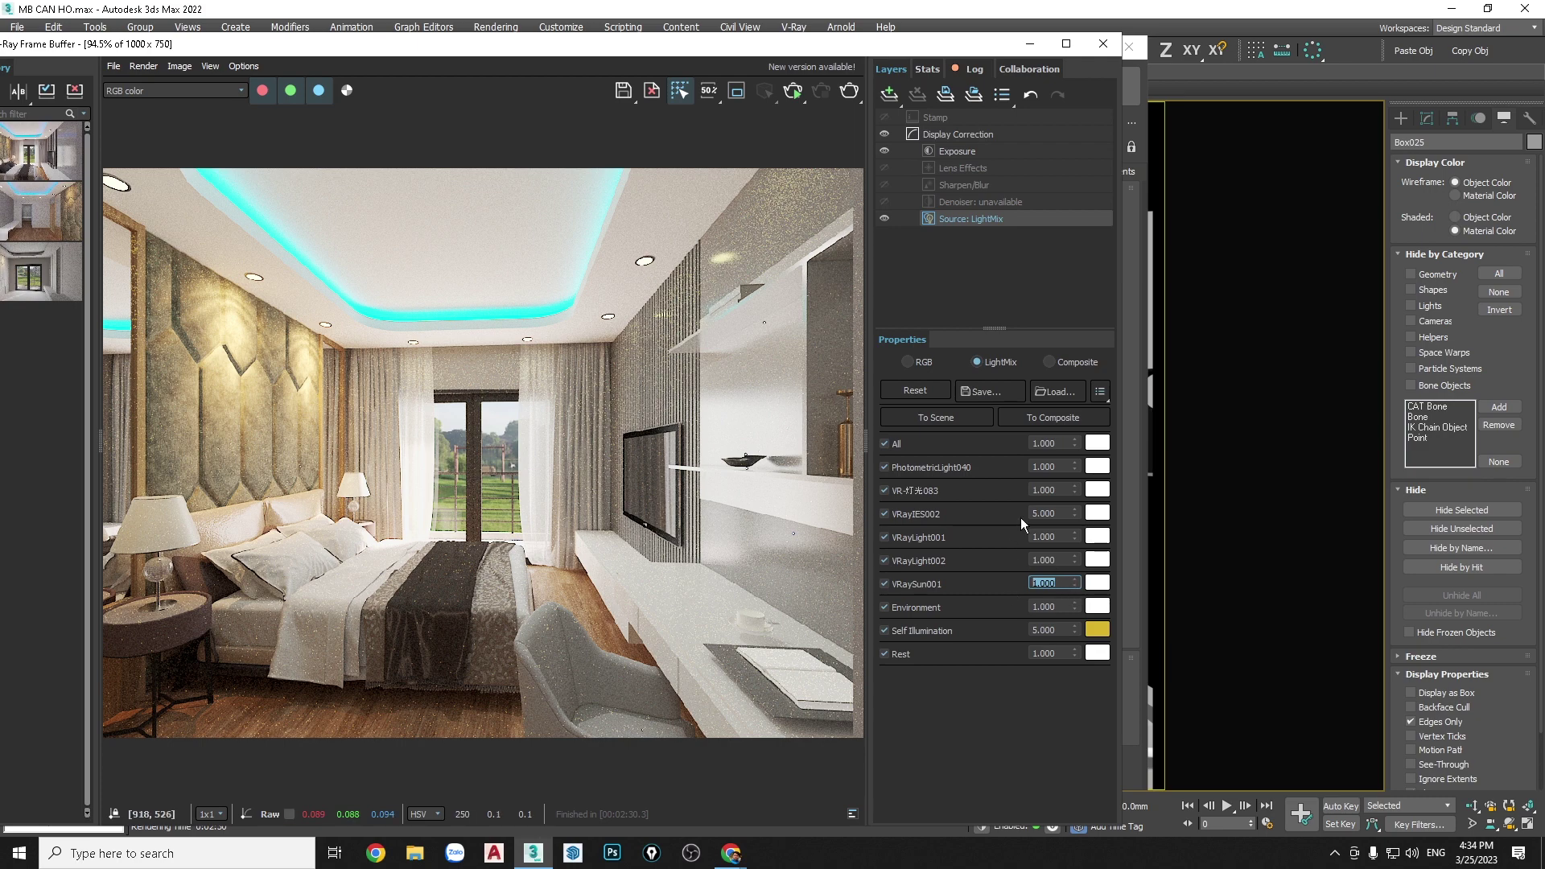
# Raise VR-灯光083 to 30 with a warm gold tint, comparing VRayIES002 on and off
pyautogui.click(1060, 488)
pyautogui.press('Return')
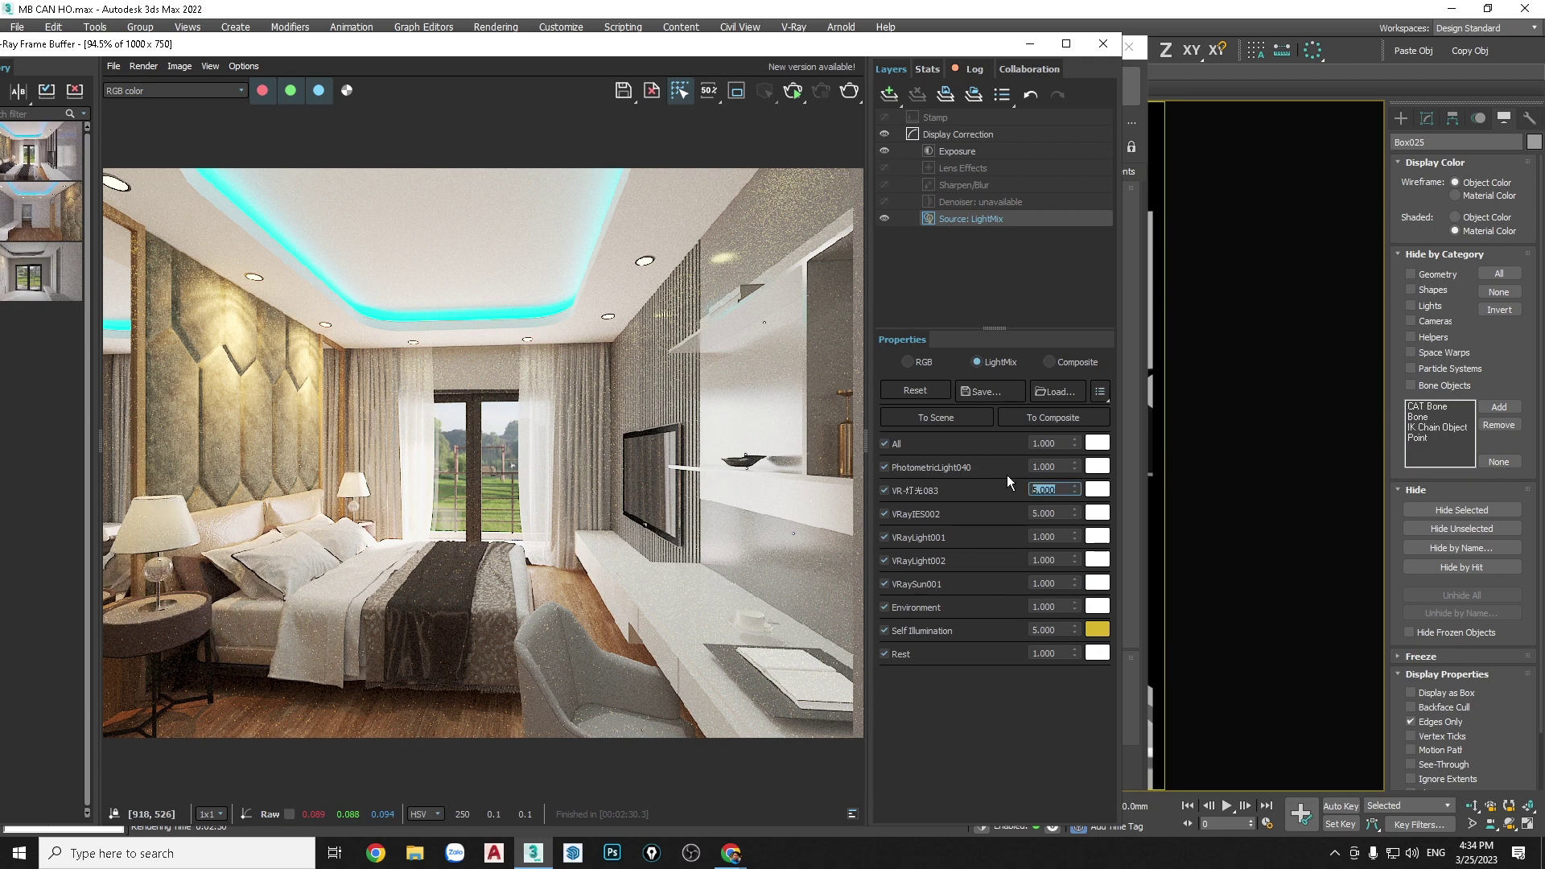
pyautogui.write('0')
pyautogui.press('Return')
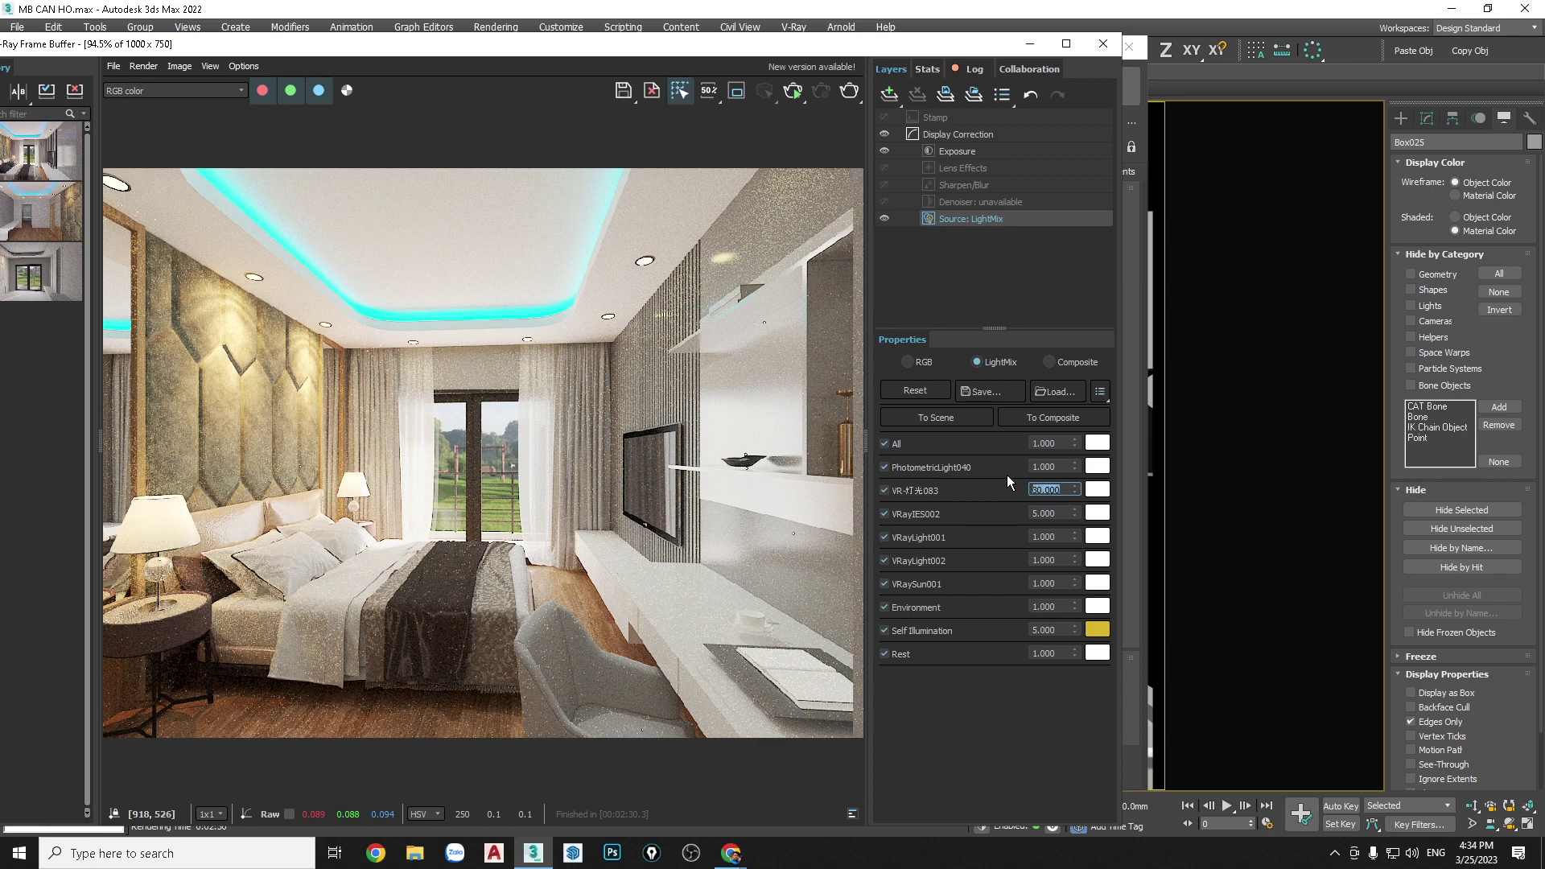
pyautogui.click(1102, 488)
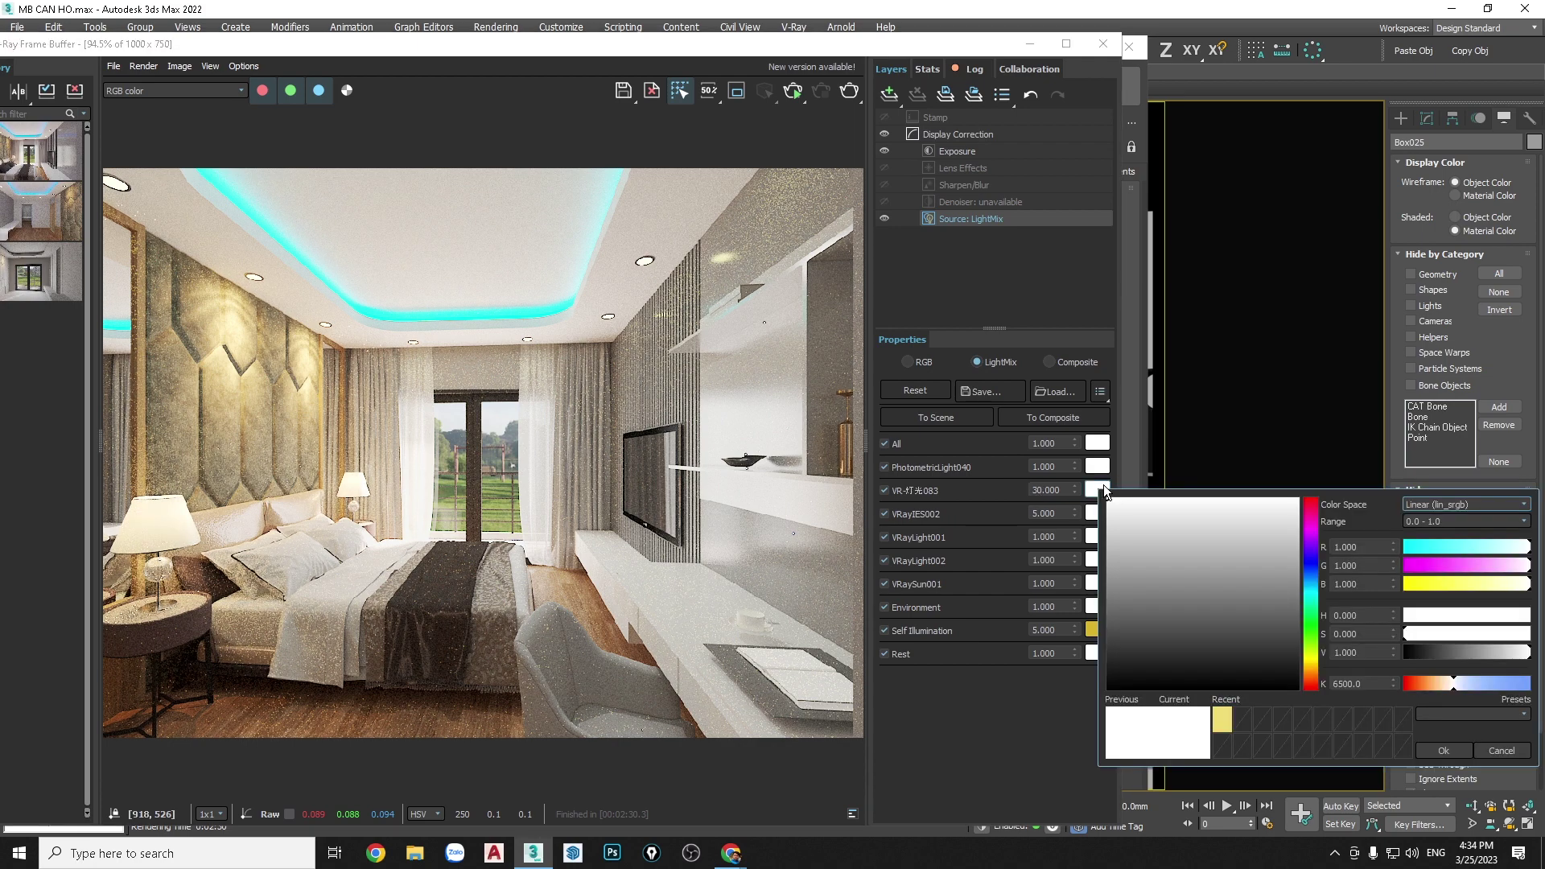
pyautogui.click(1311, 649)
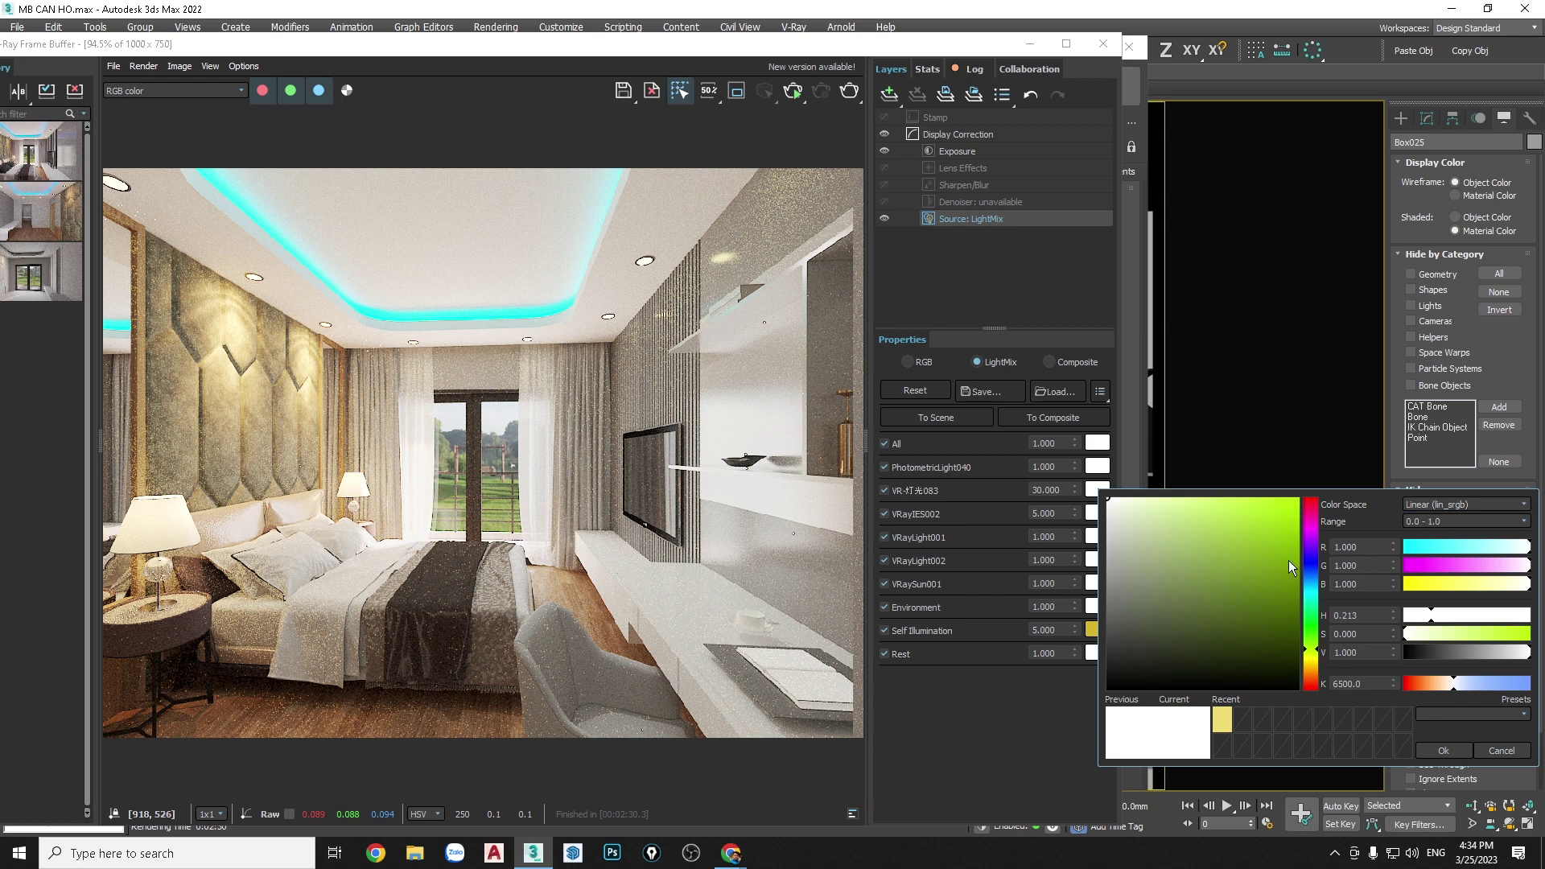
pyautogui.click(1311, 659)
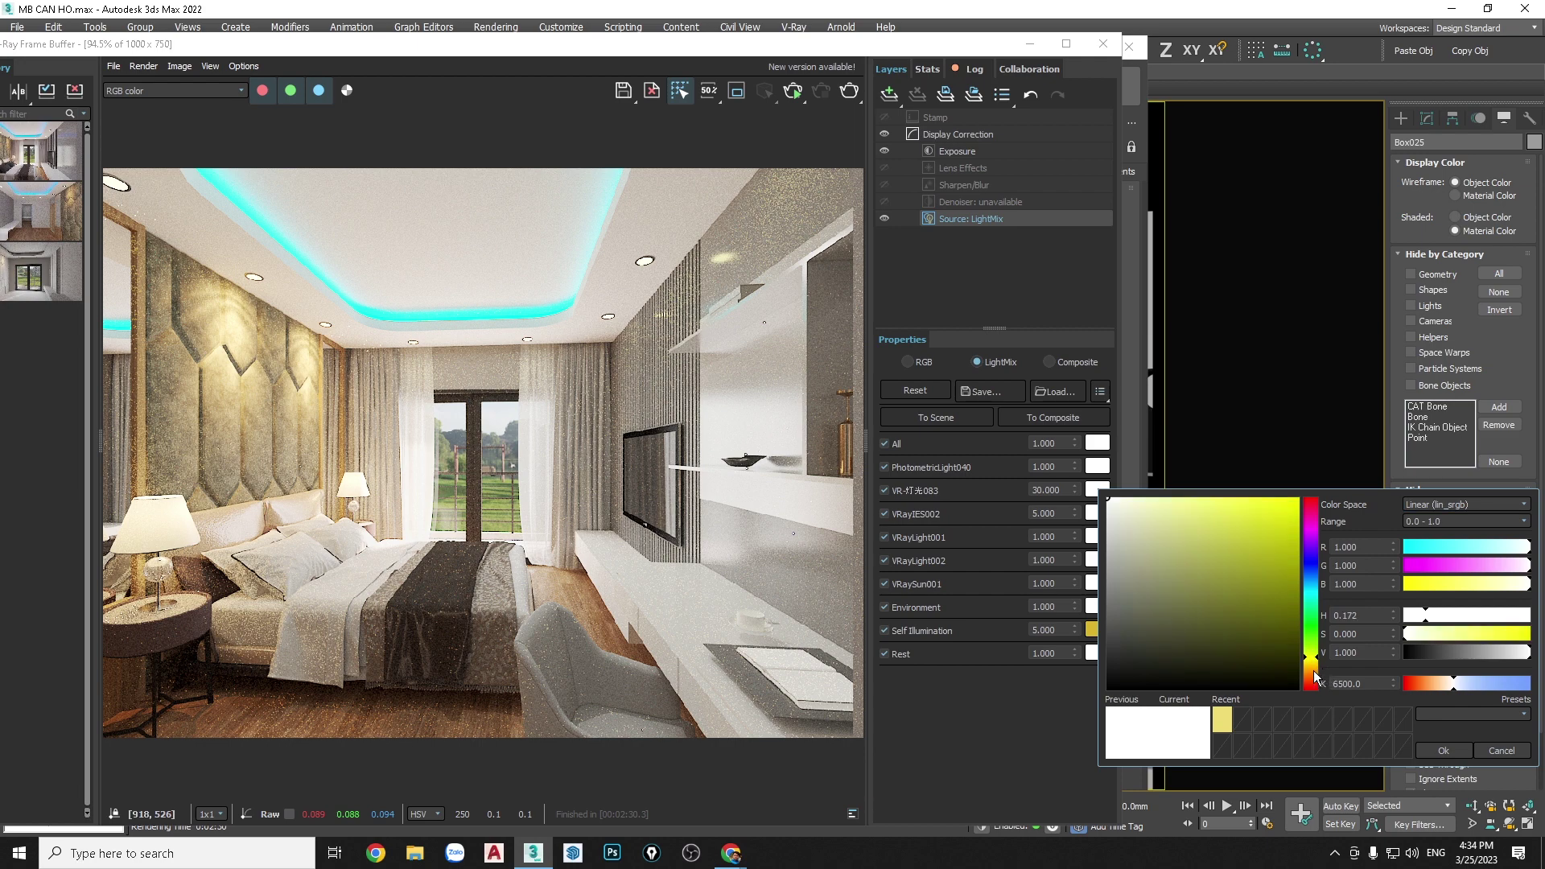
pyautogui.click(1312, 671)
pyautogui.click(1285, 513)
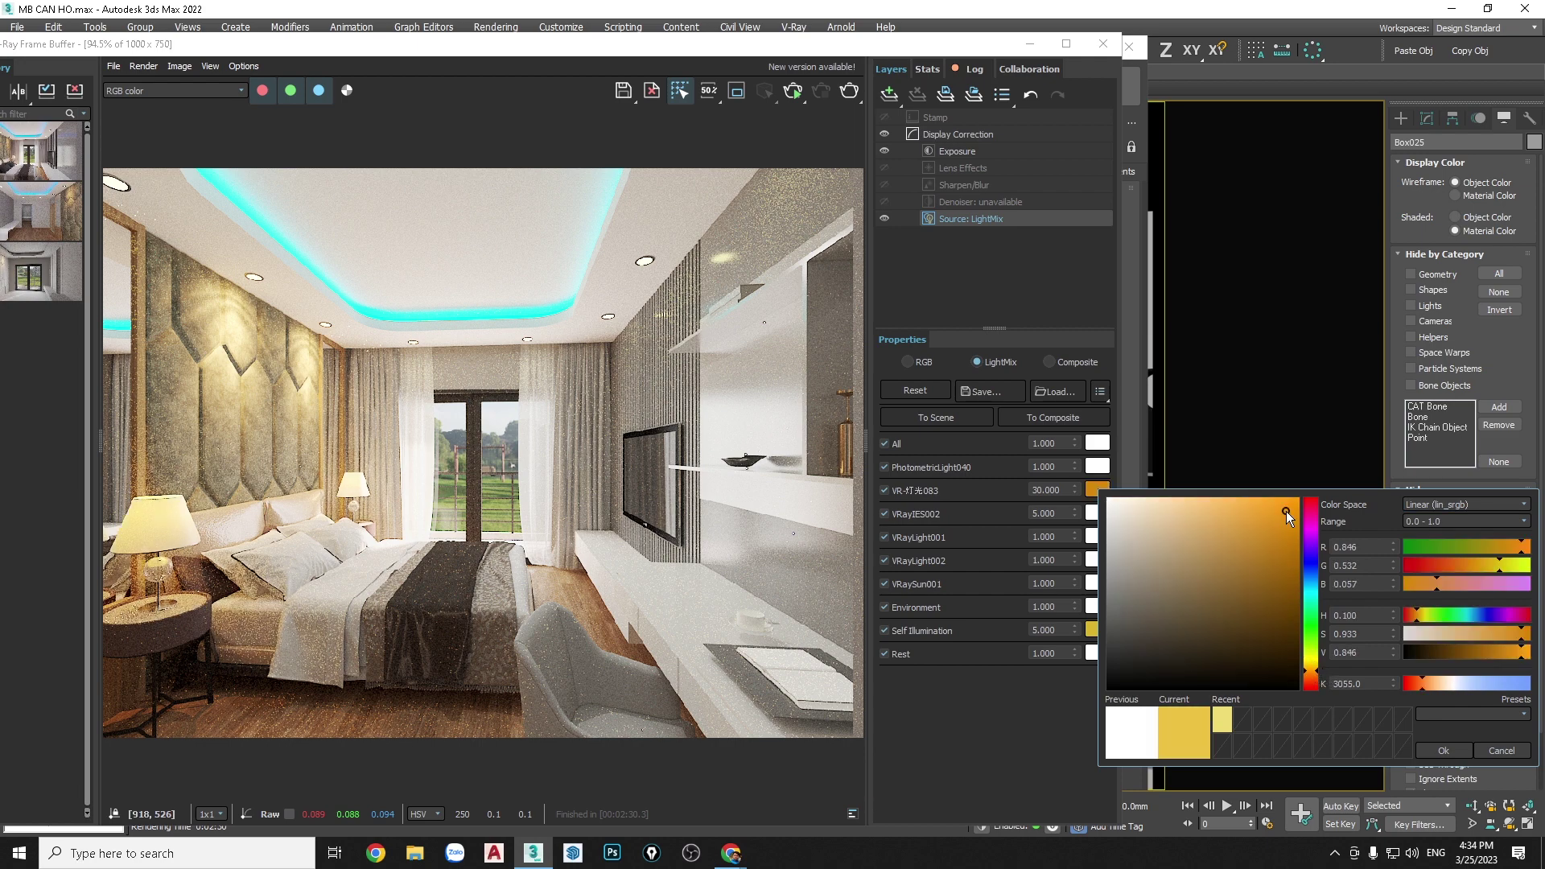
pyautogui.click(1436, 752)
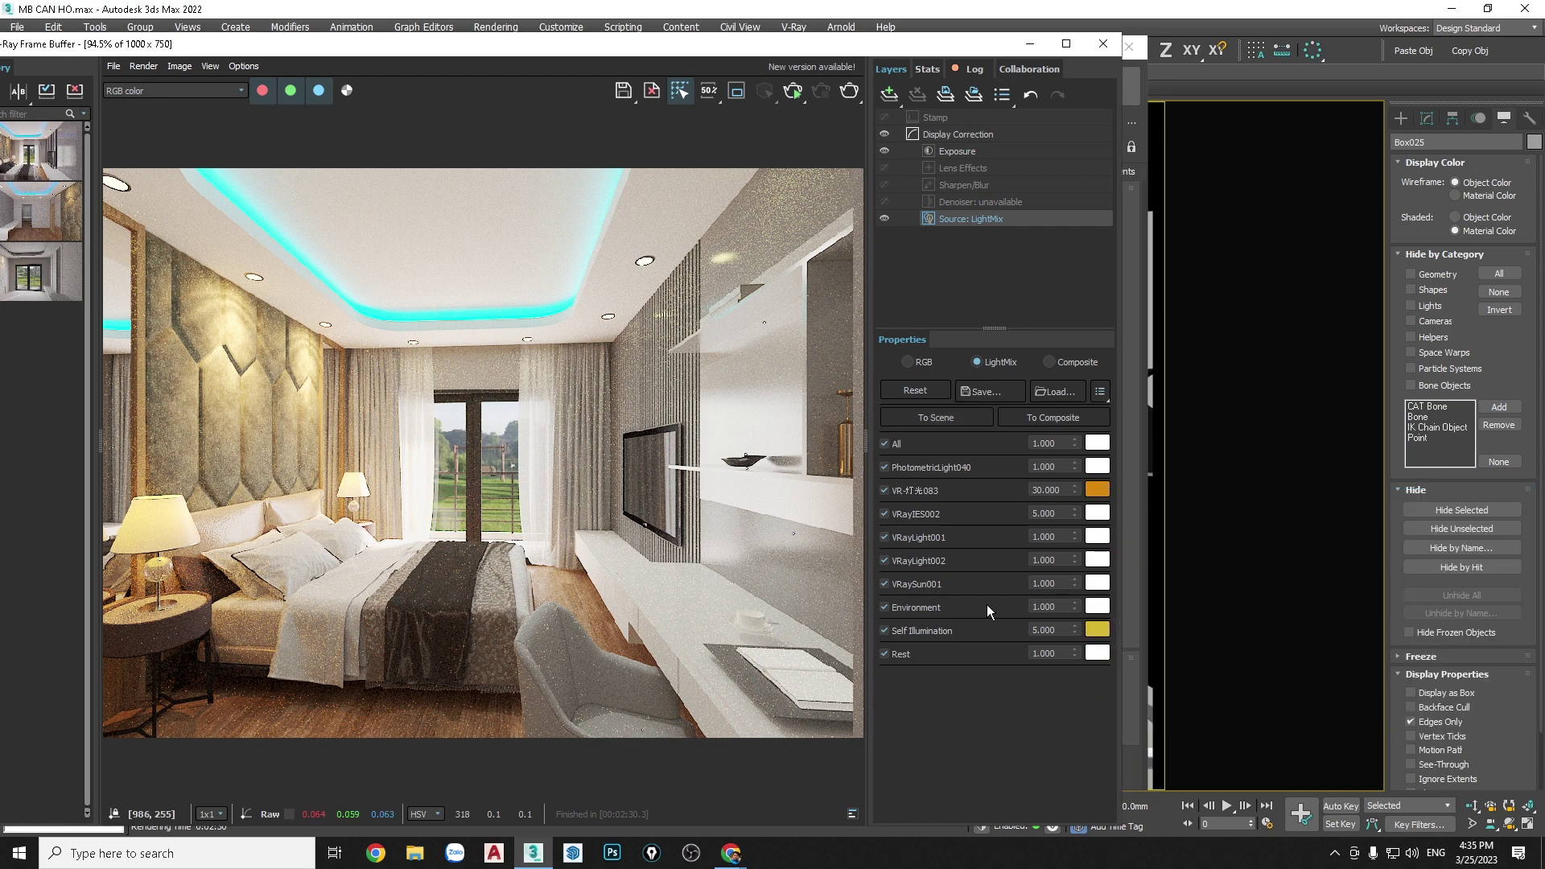
pyautogui.click(885, 514)
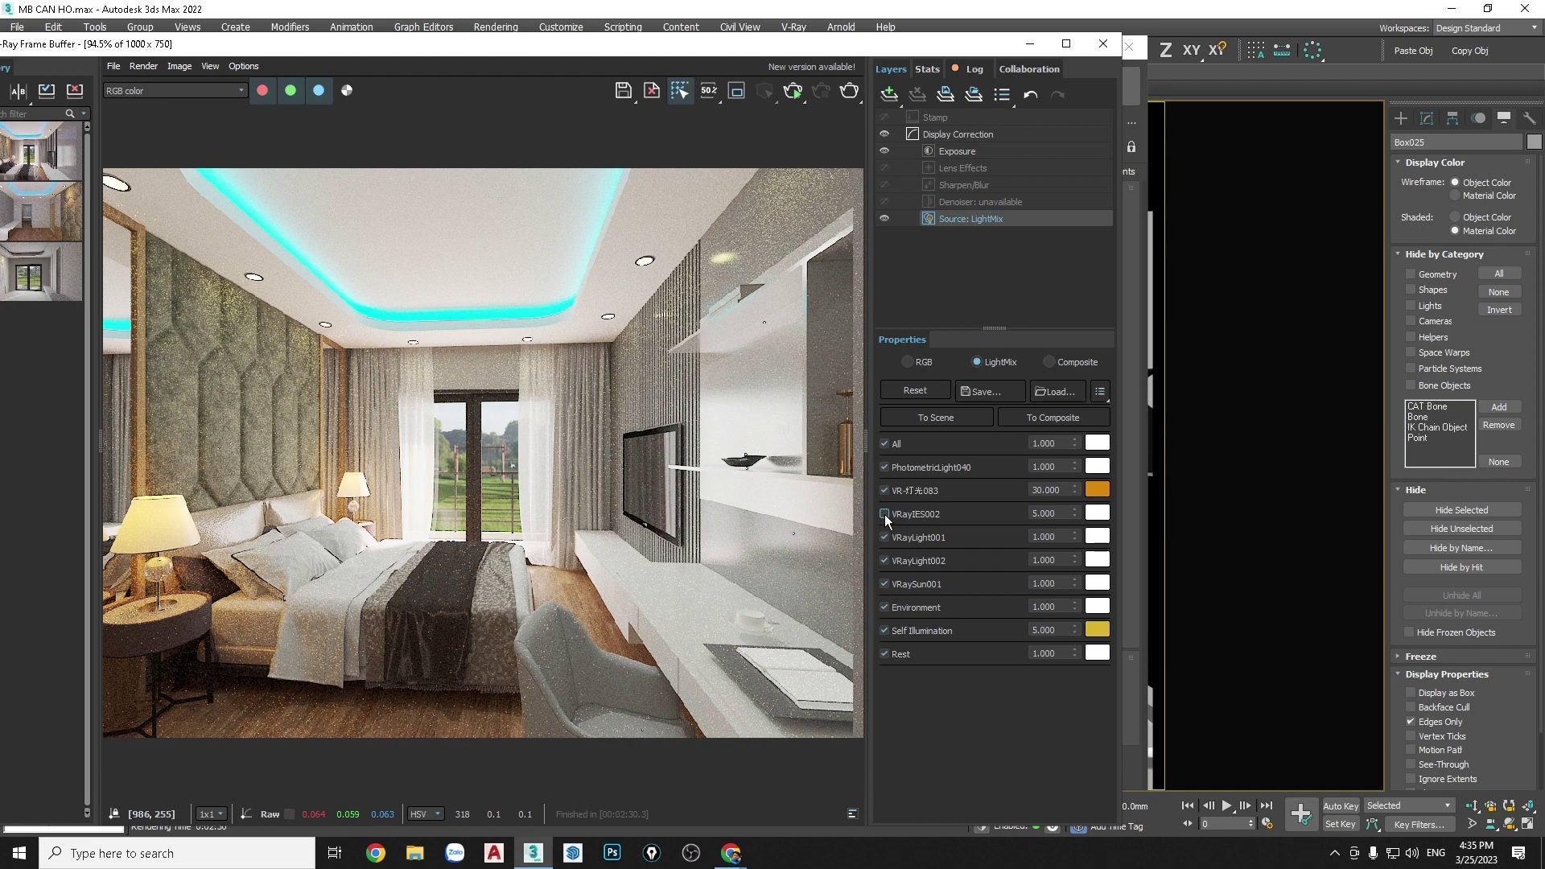
pyautogui.click(885, 514)
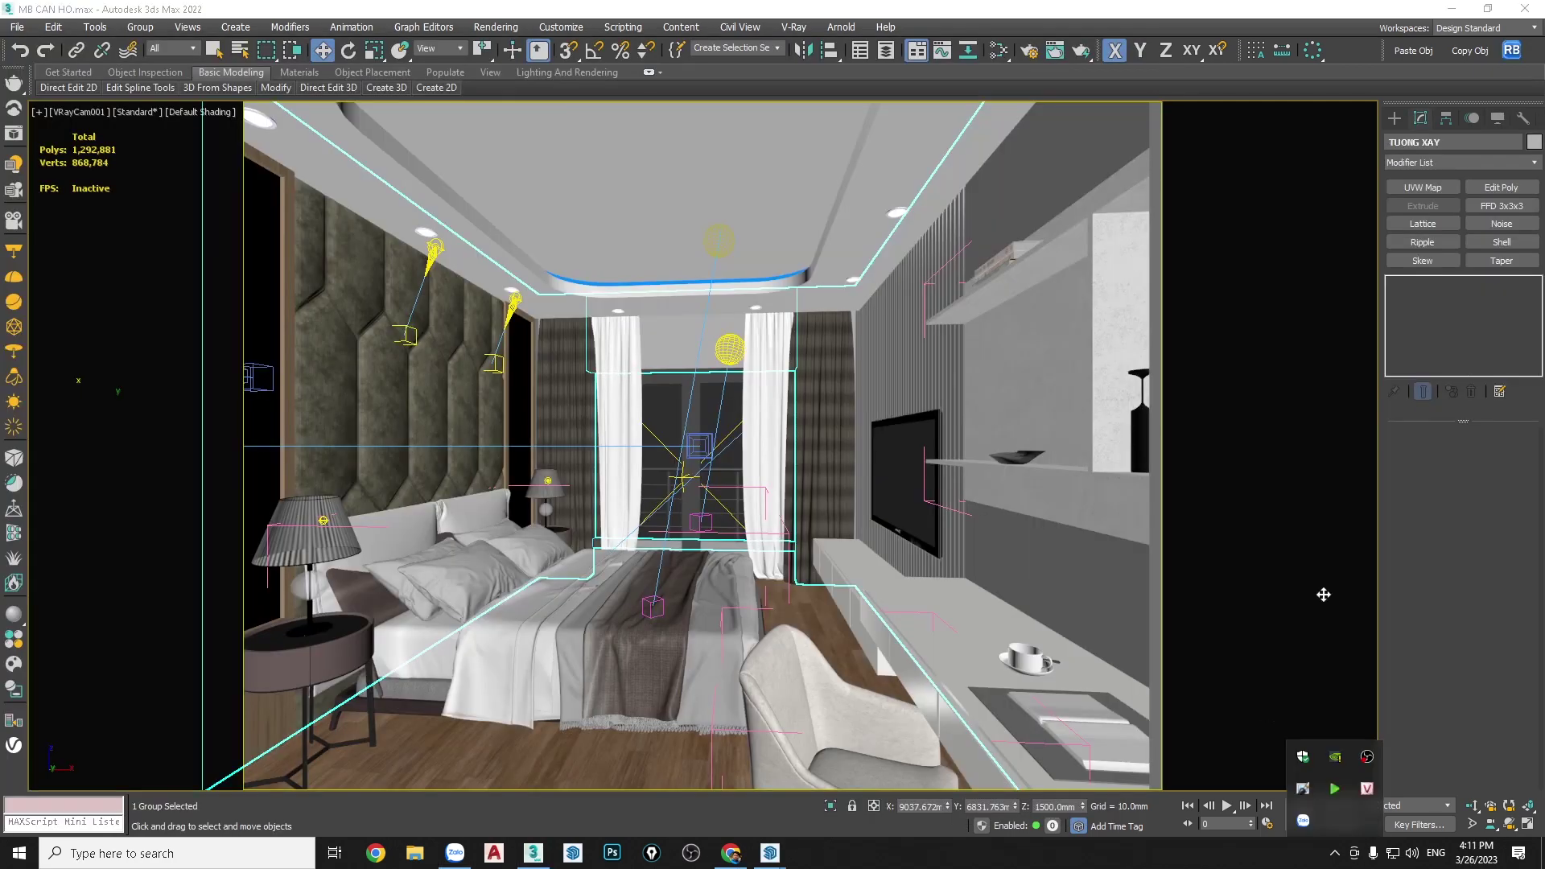
pyautogui.click(1322, 594)
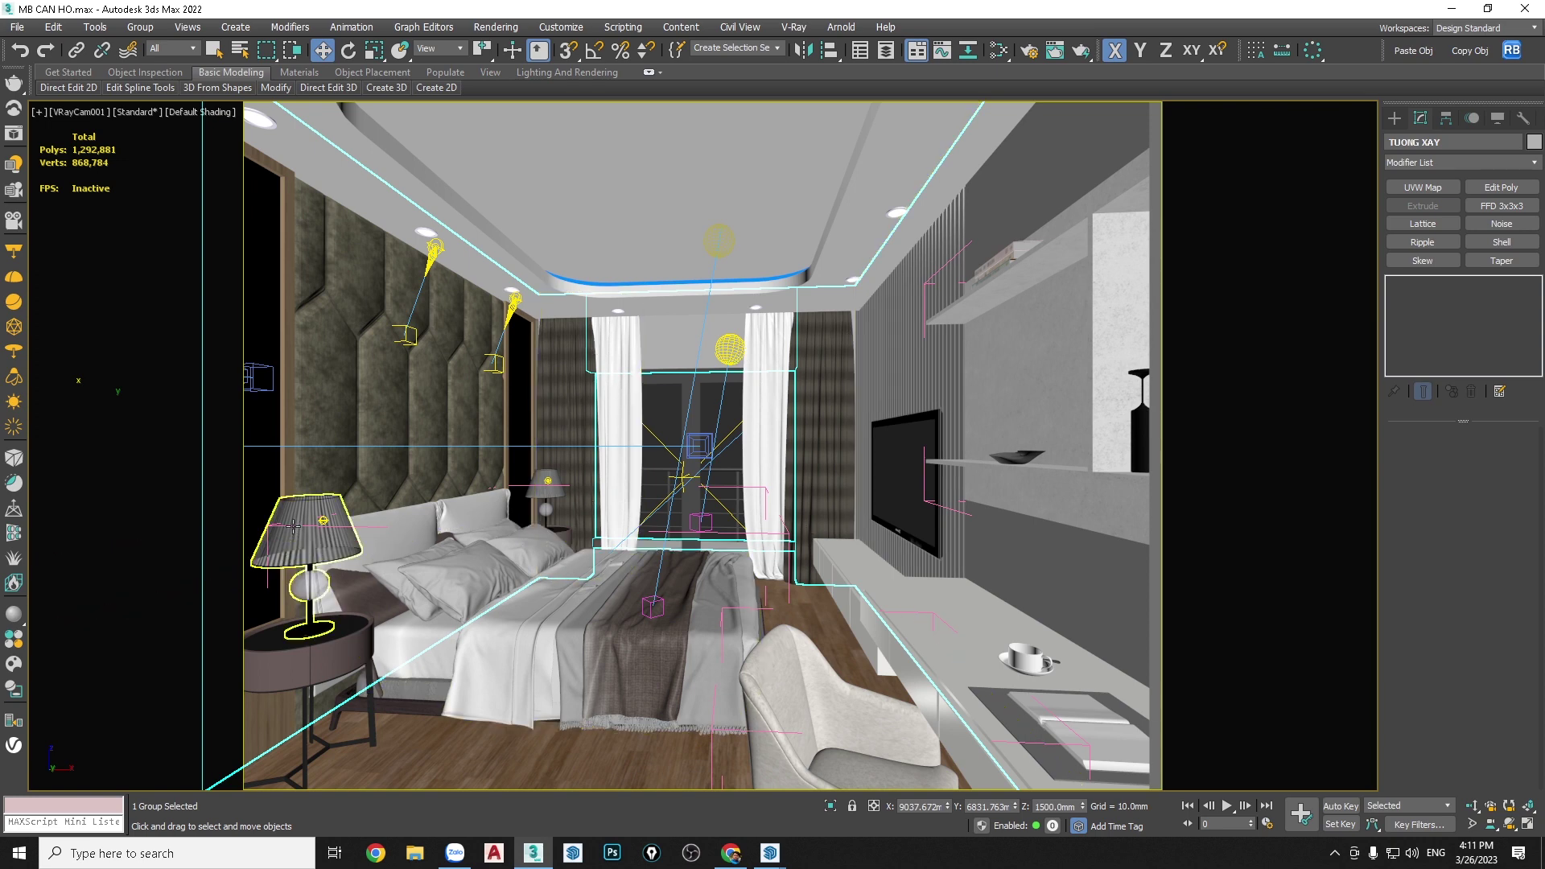
# Close the bed, armchair and ke sach shelf groups in the viewport
pyautogui.click(286, 554)
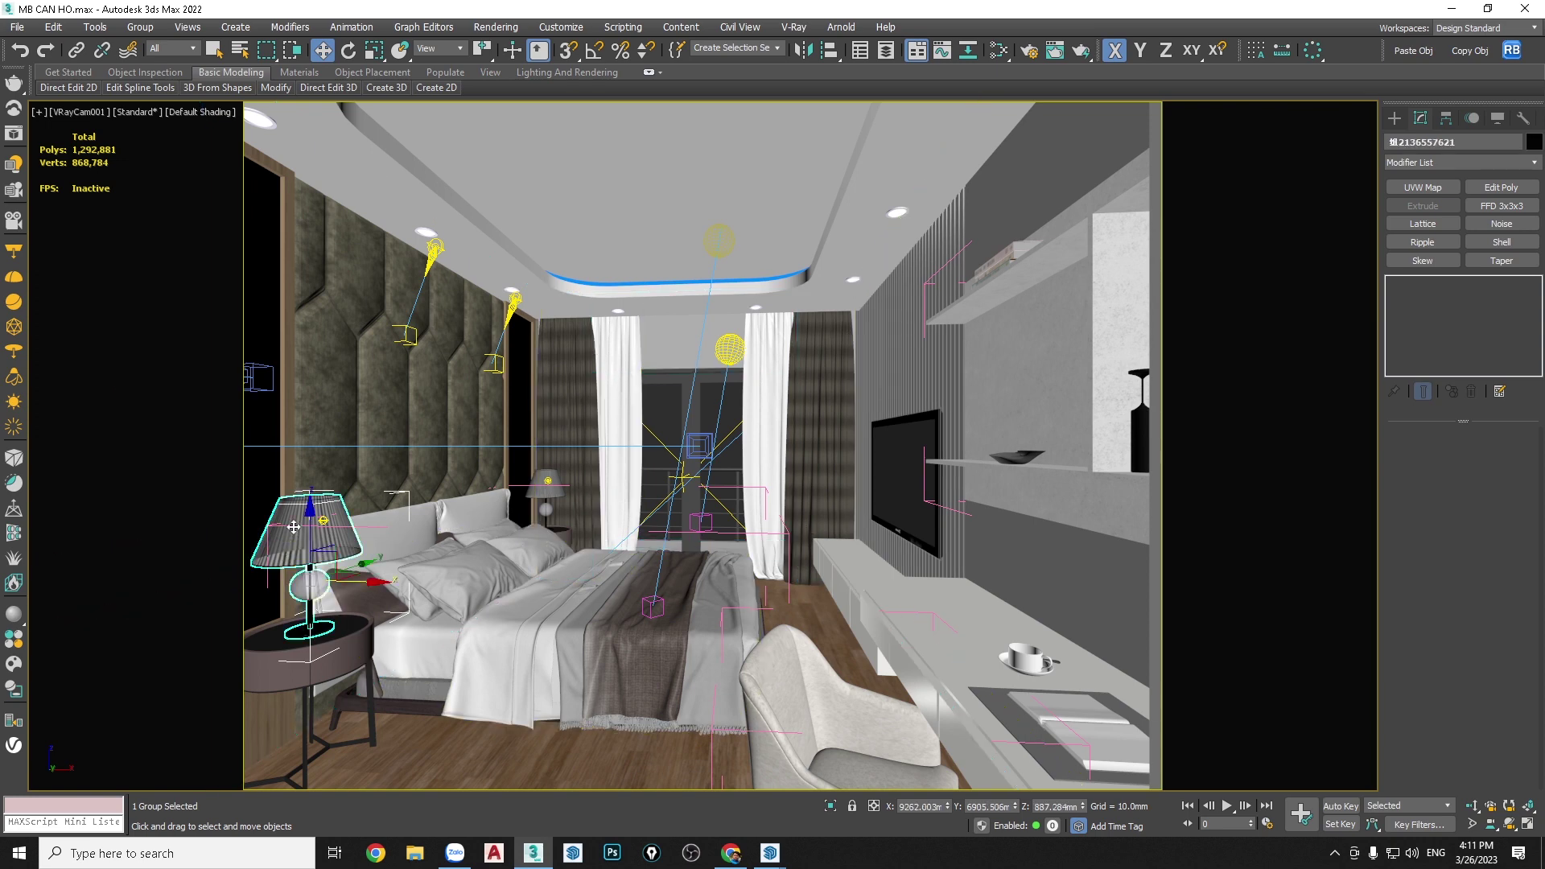
pyautogui.click(140, 26)
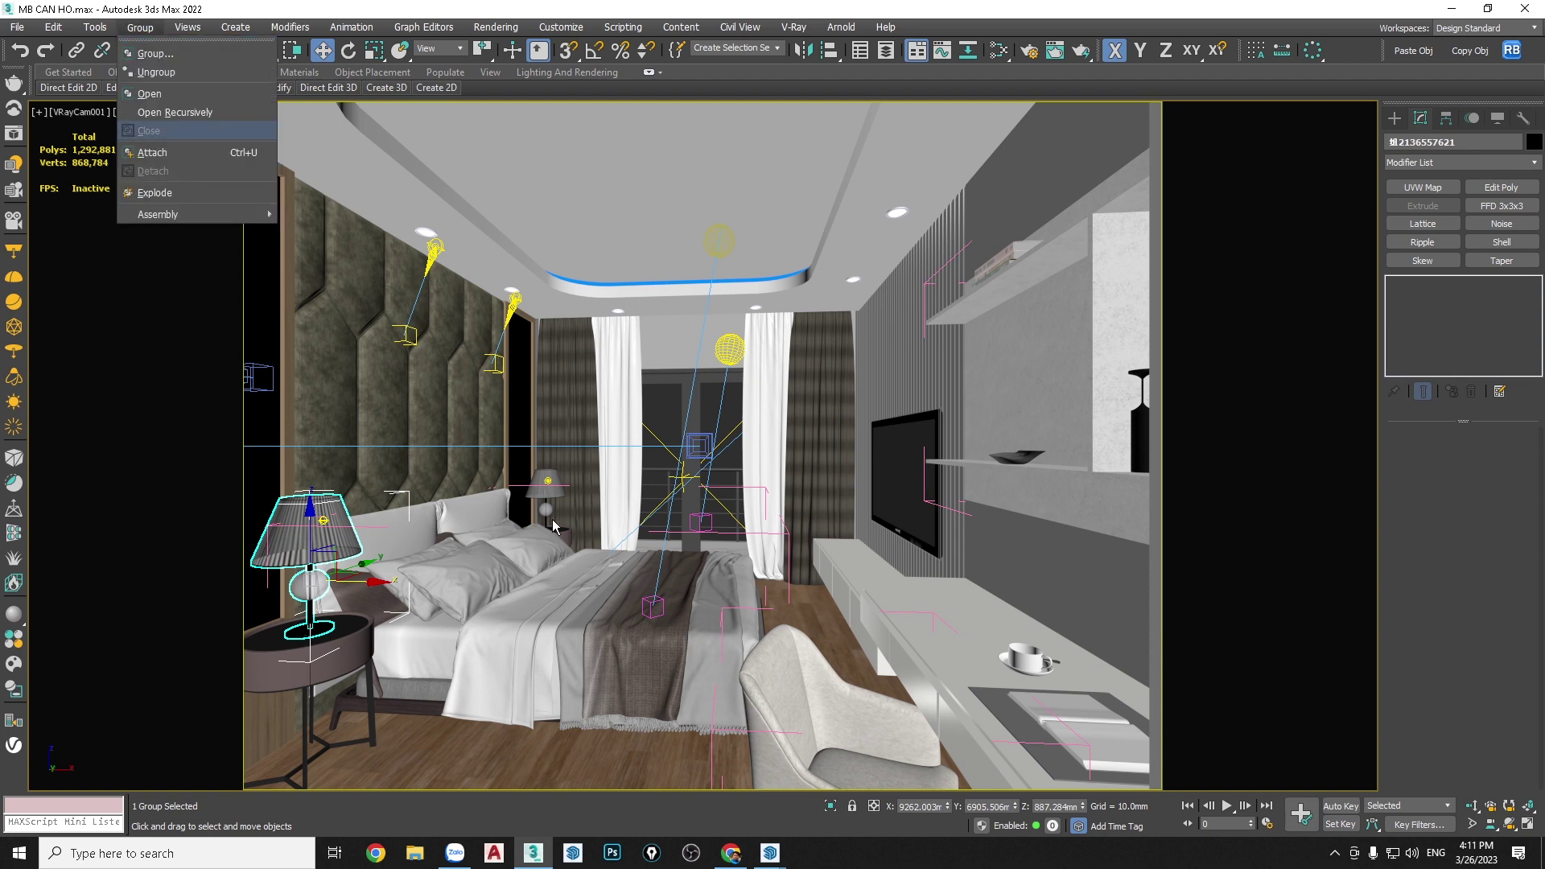
pyautogui.click(561, 487)
pyautogui.click(561, 485)
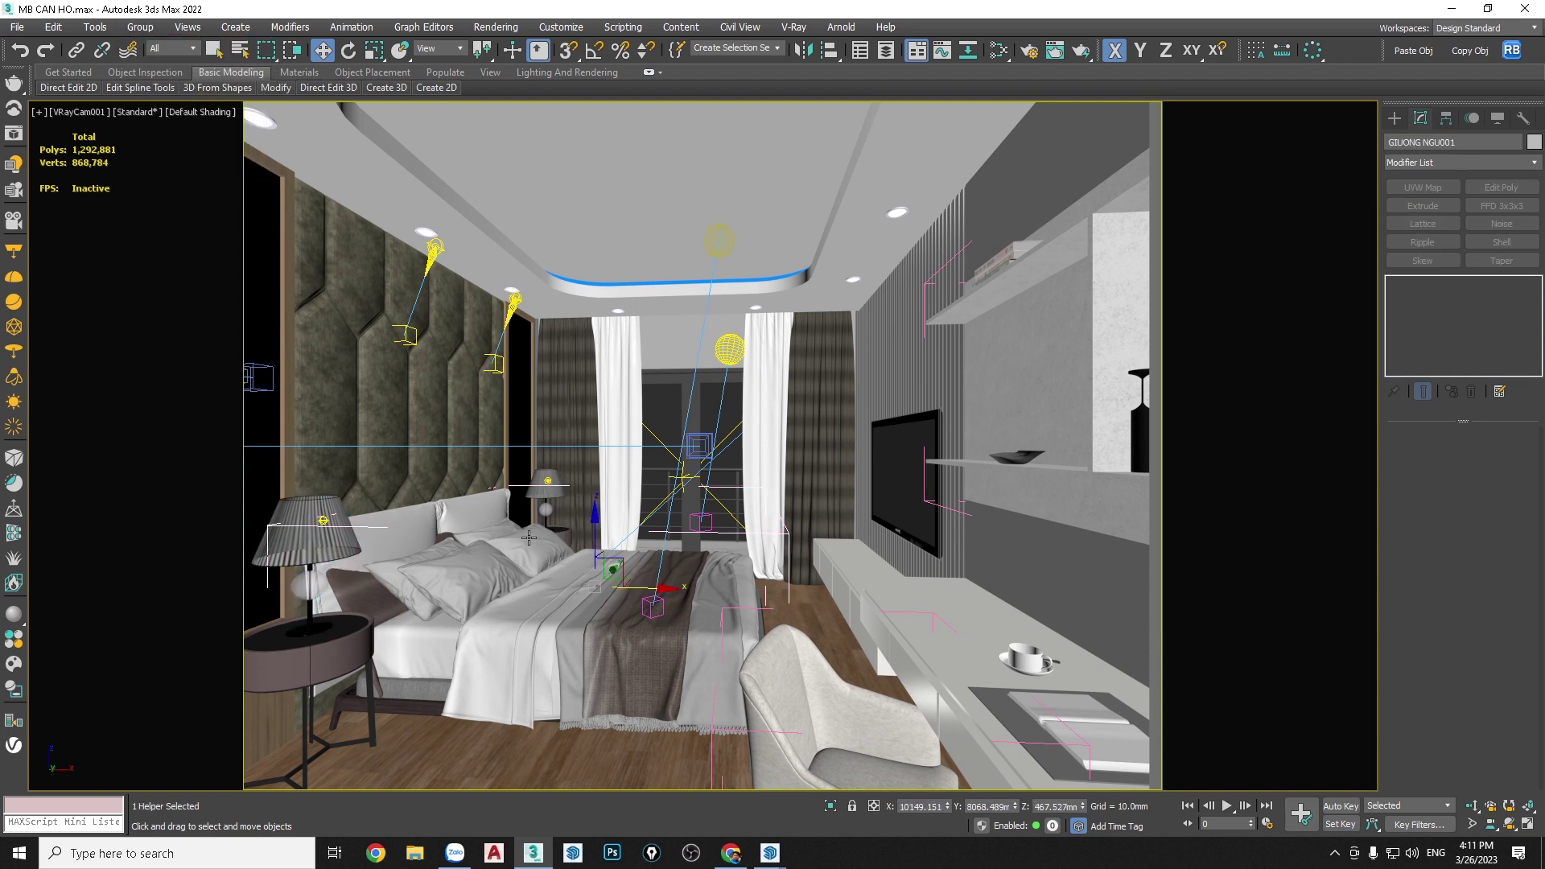
pyautogui.click(140, 27)
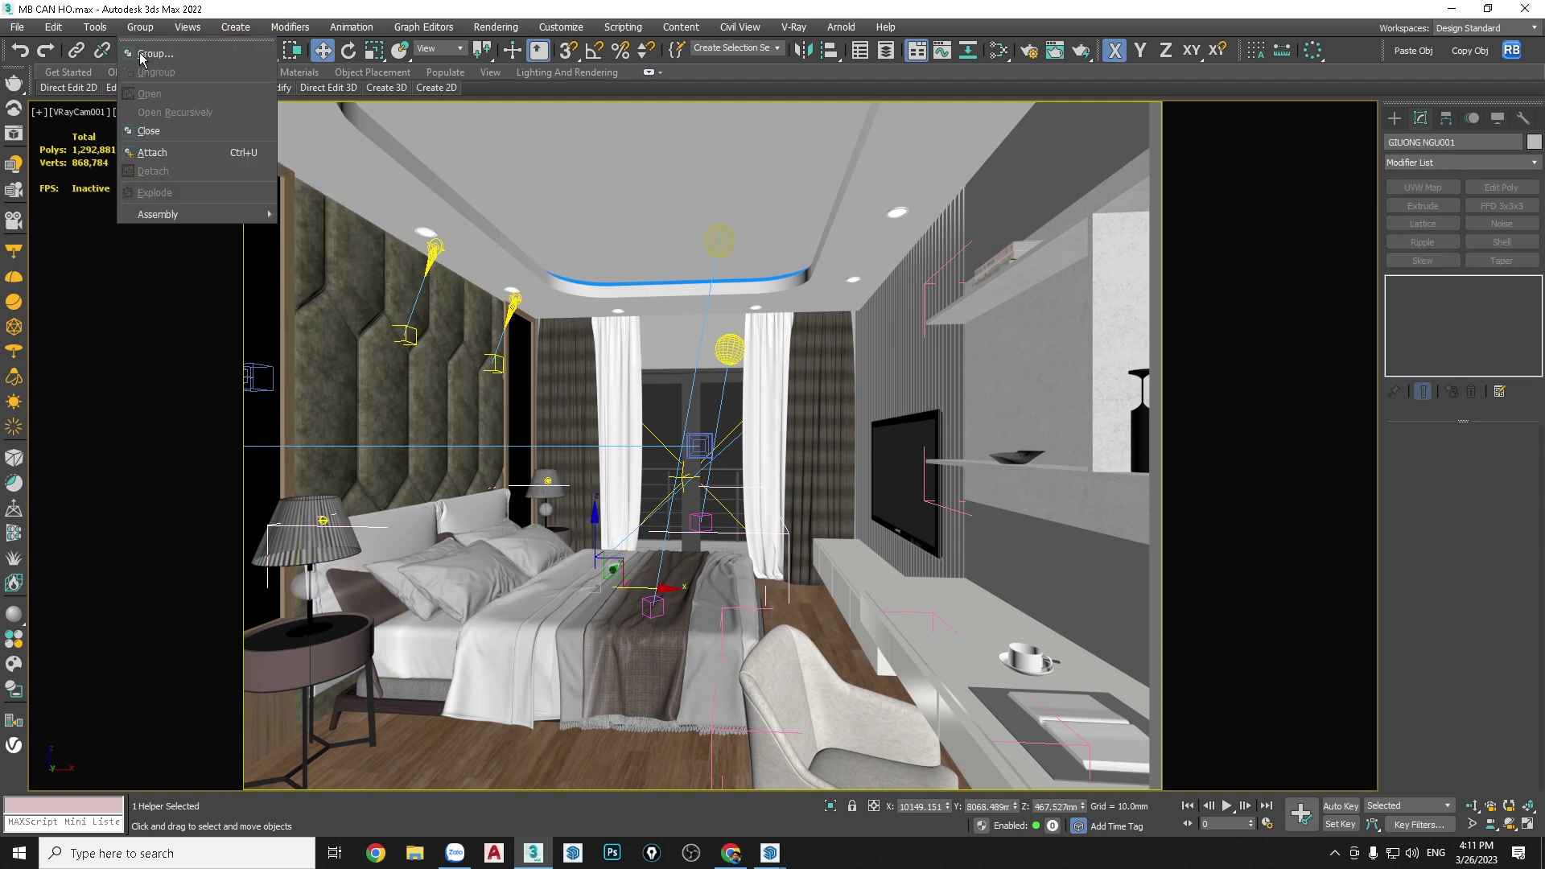
pyautogui.click(149, 131)
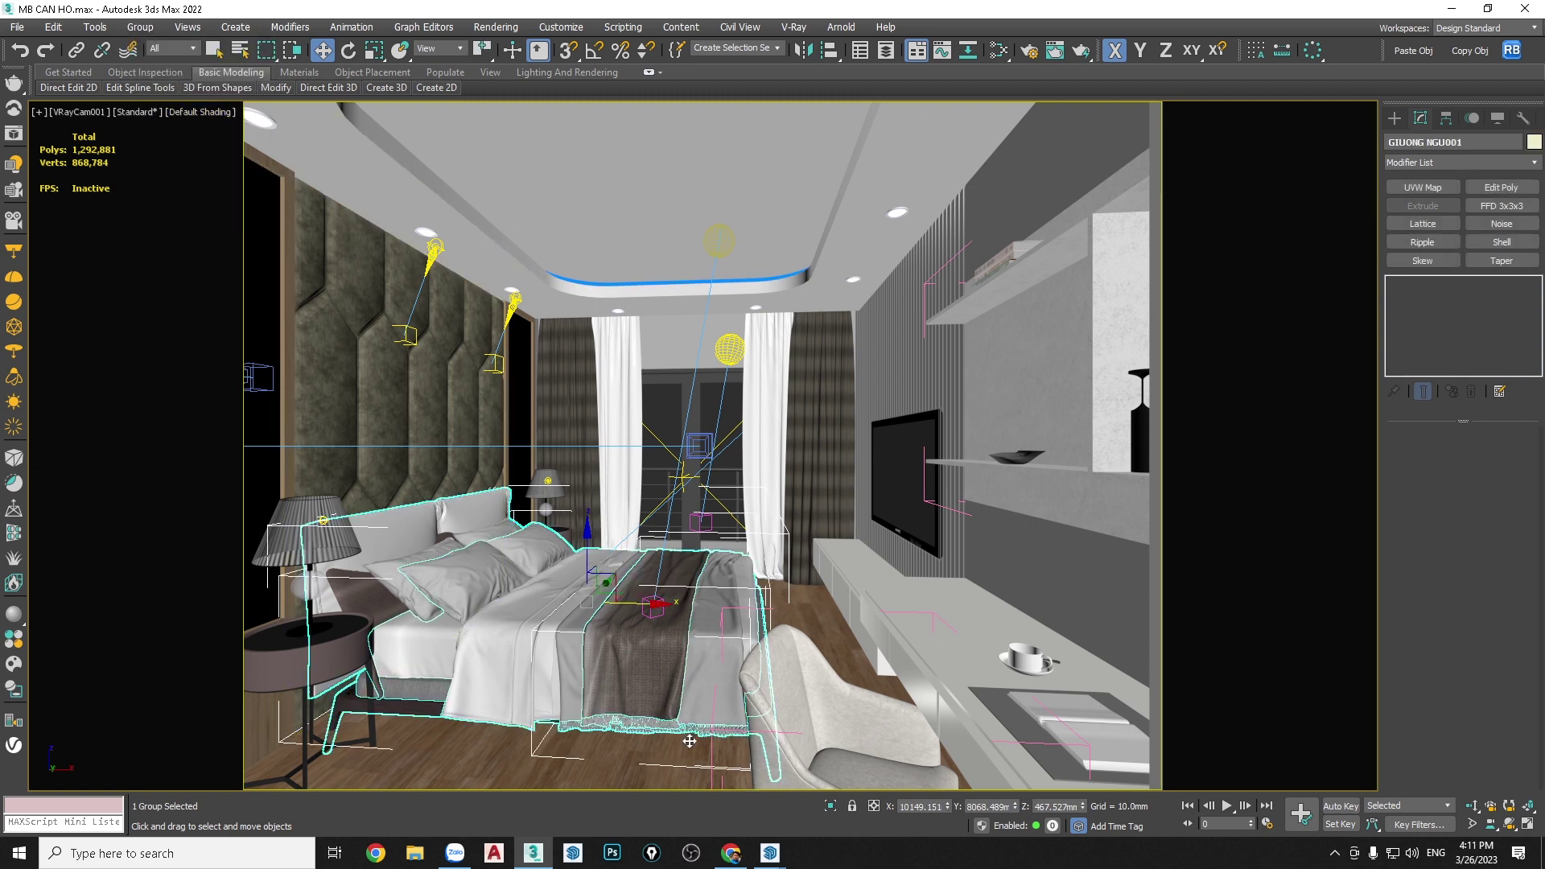
pyautogui.click(723, 625)
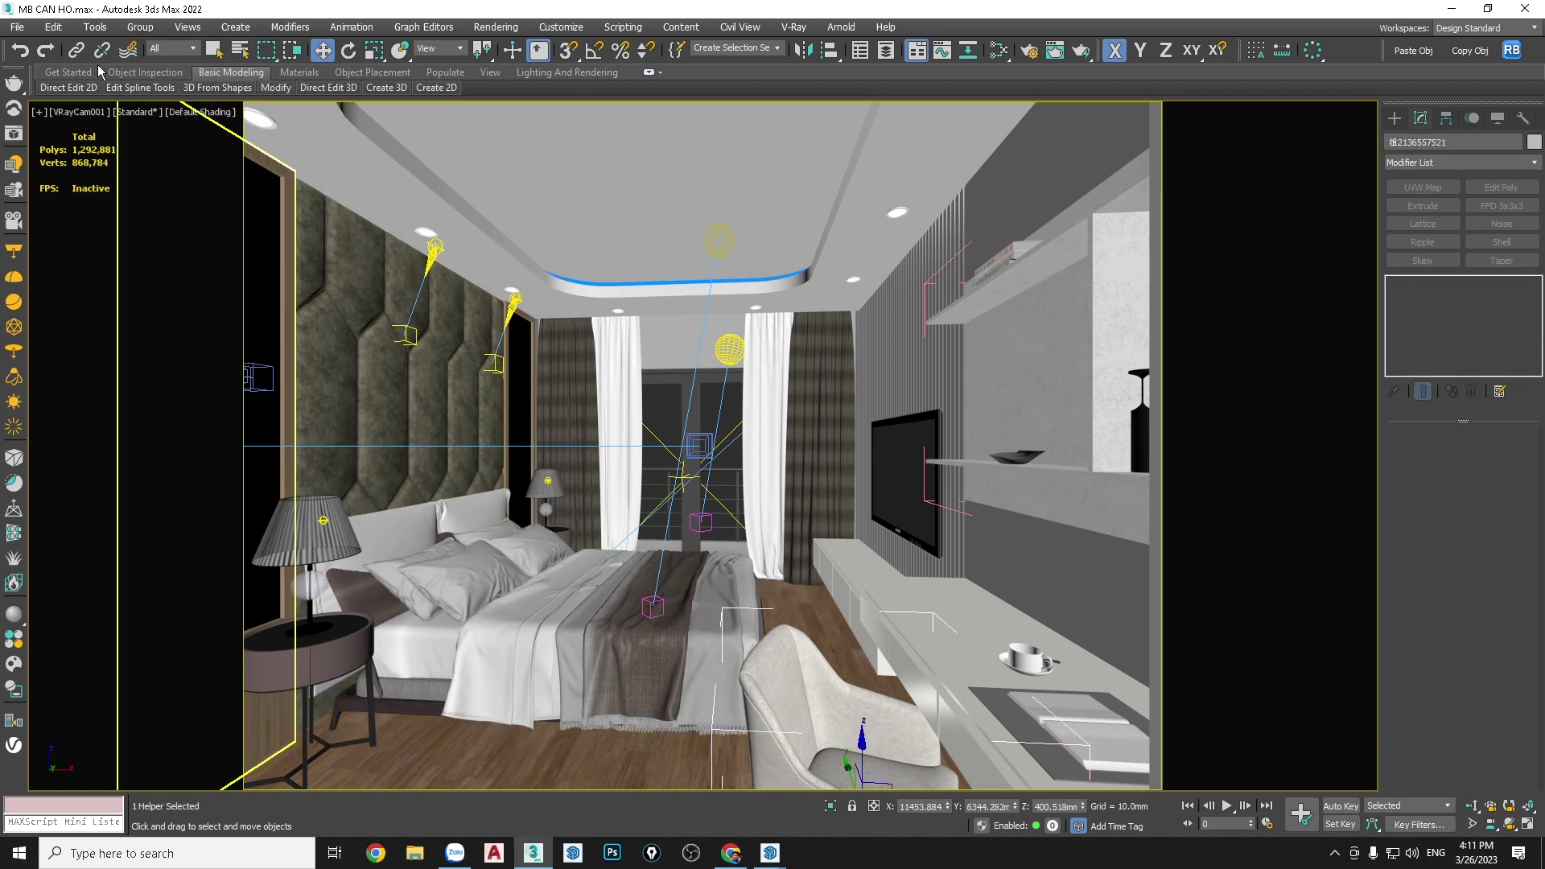
pyautogui.click(140, 26)
pyautogui.click(153, 134)
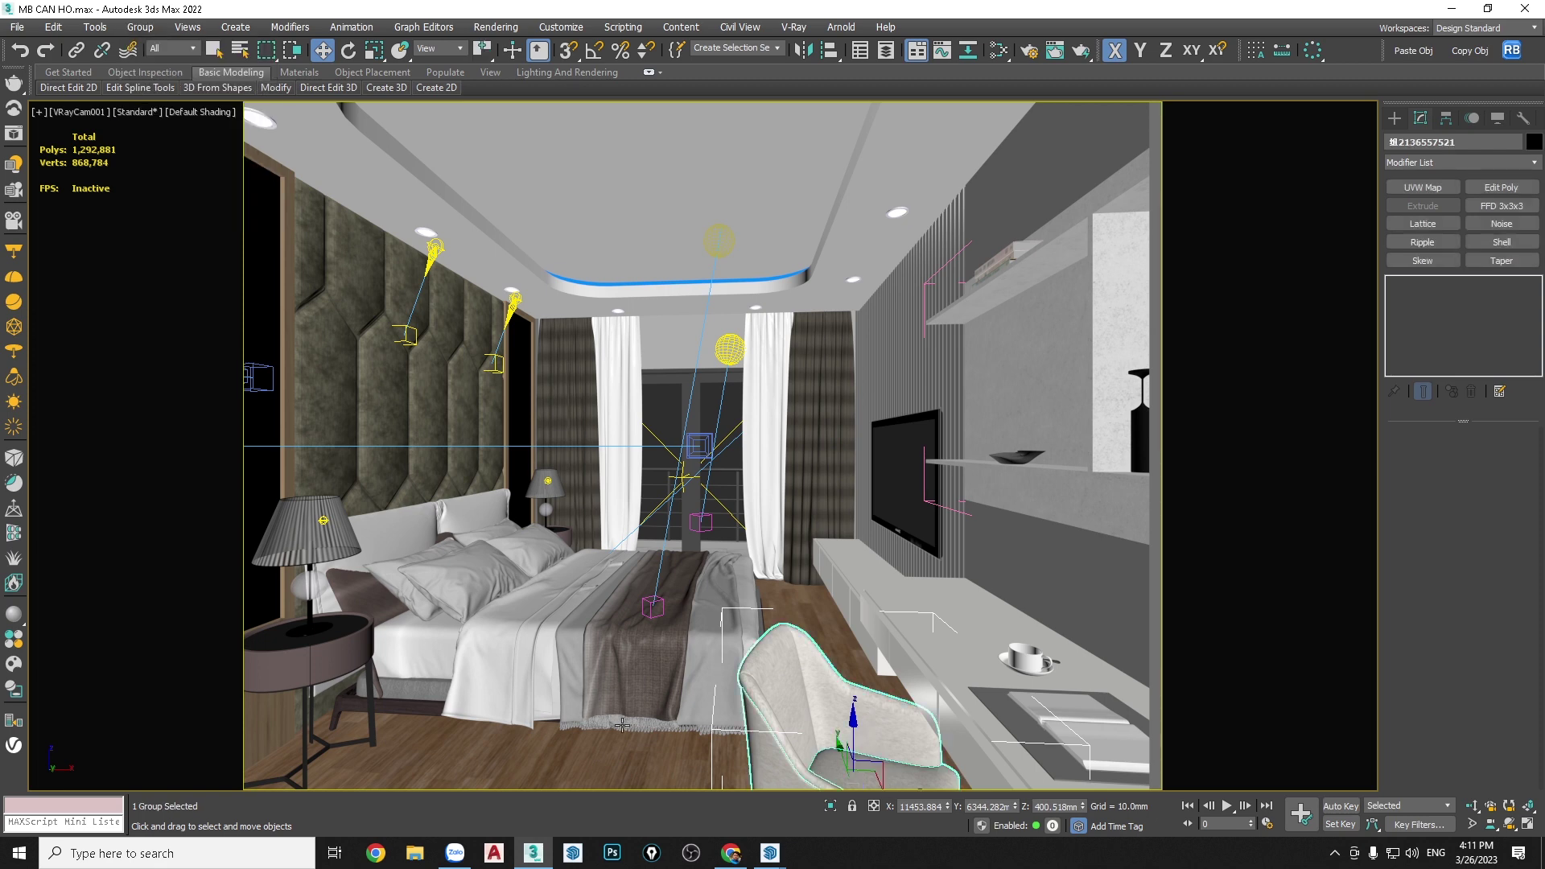
pyautogui.click(923, 486)
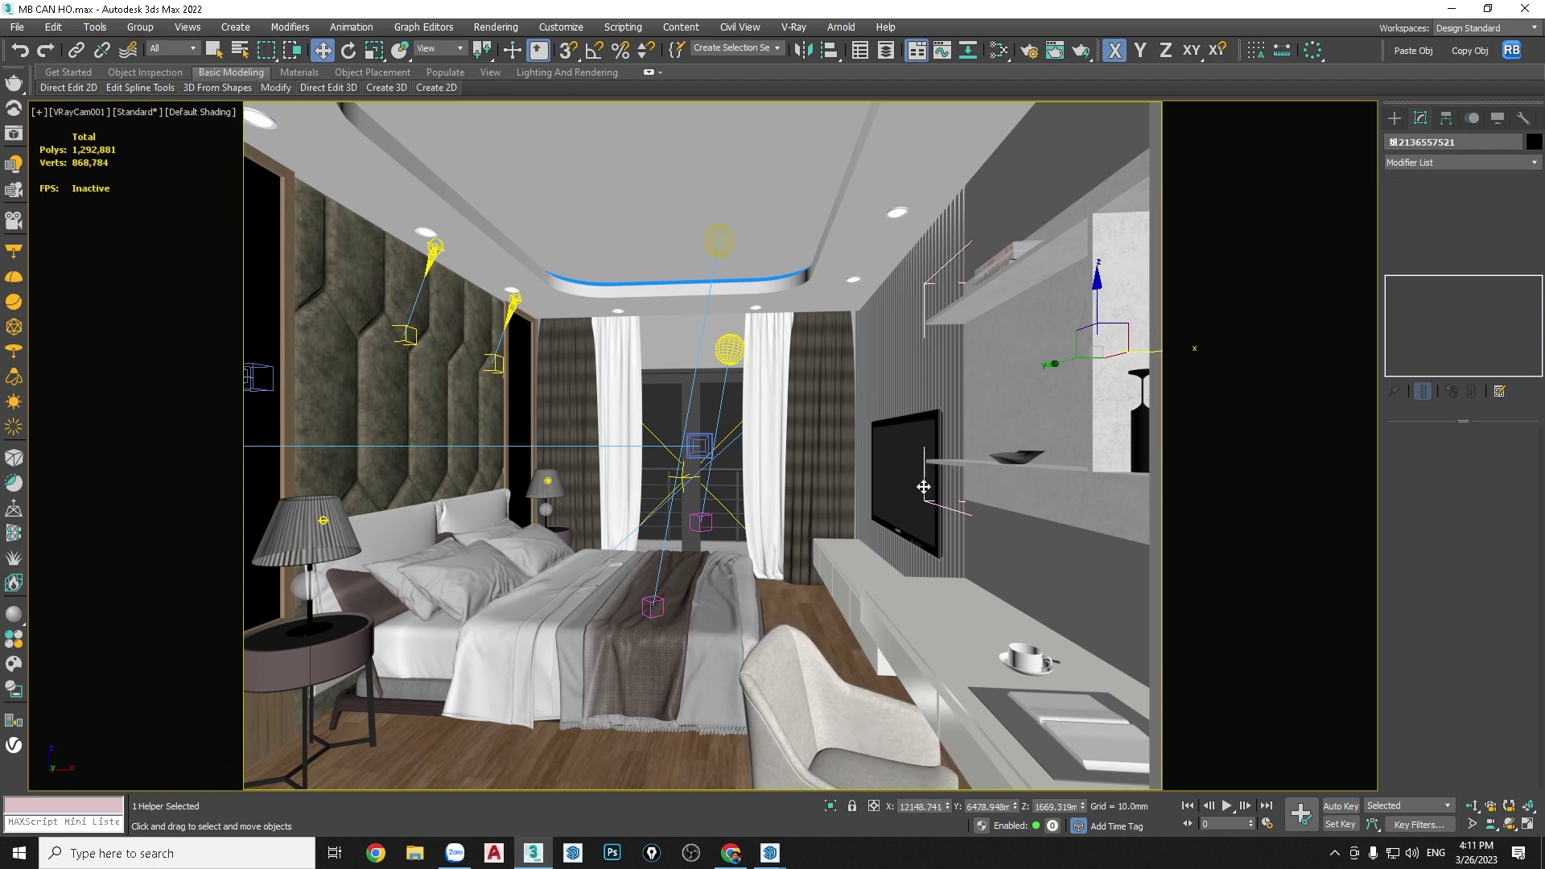
pyautogui.click(145, 28)
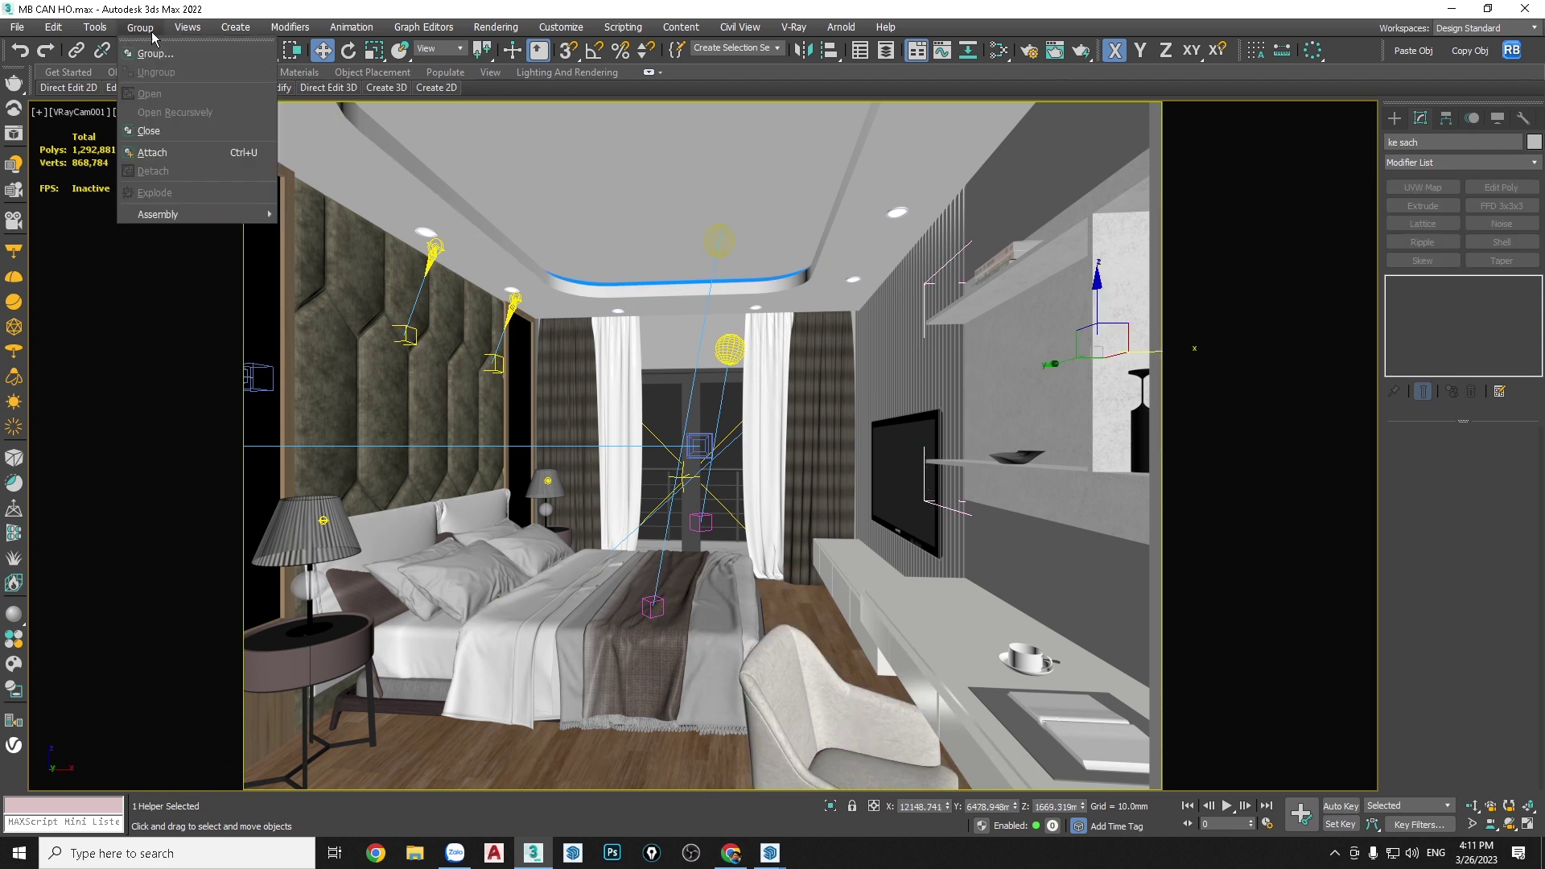
pyautogui.click(157, 135)
pyautogui.click(781, 598)
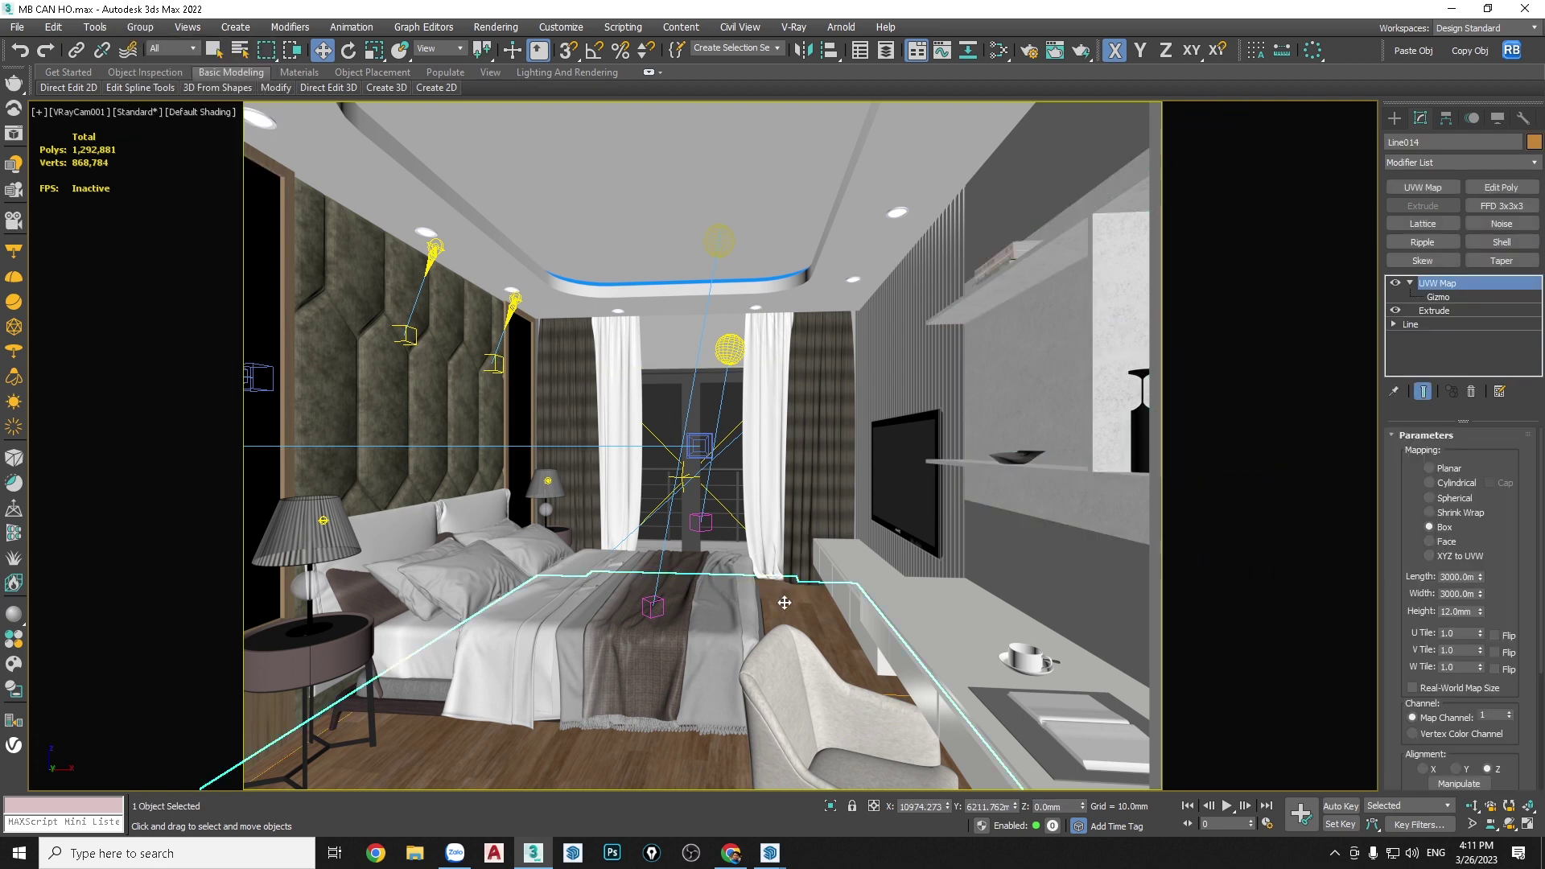
# Hide lights and cameras with Shift+L and Shift+C, and bring up Render Setup
pyautogui.hotkey('shift', 'l')
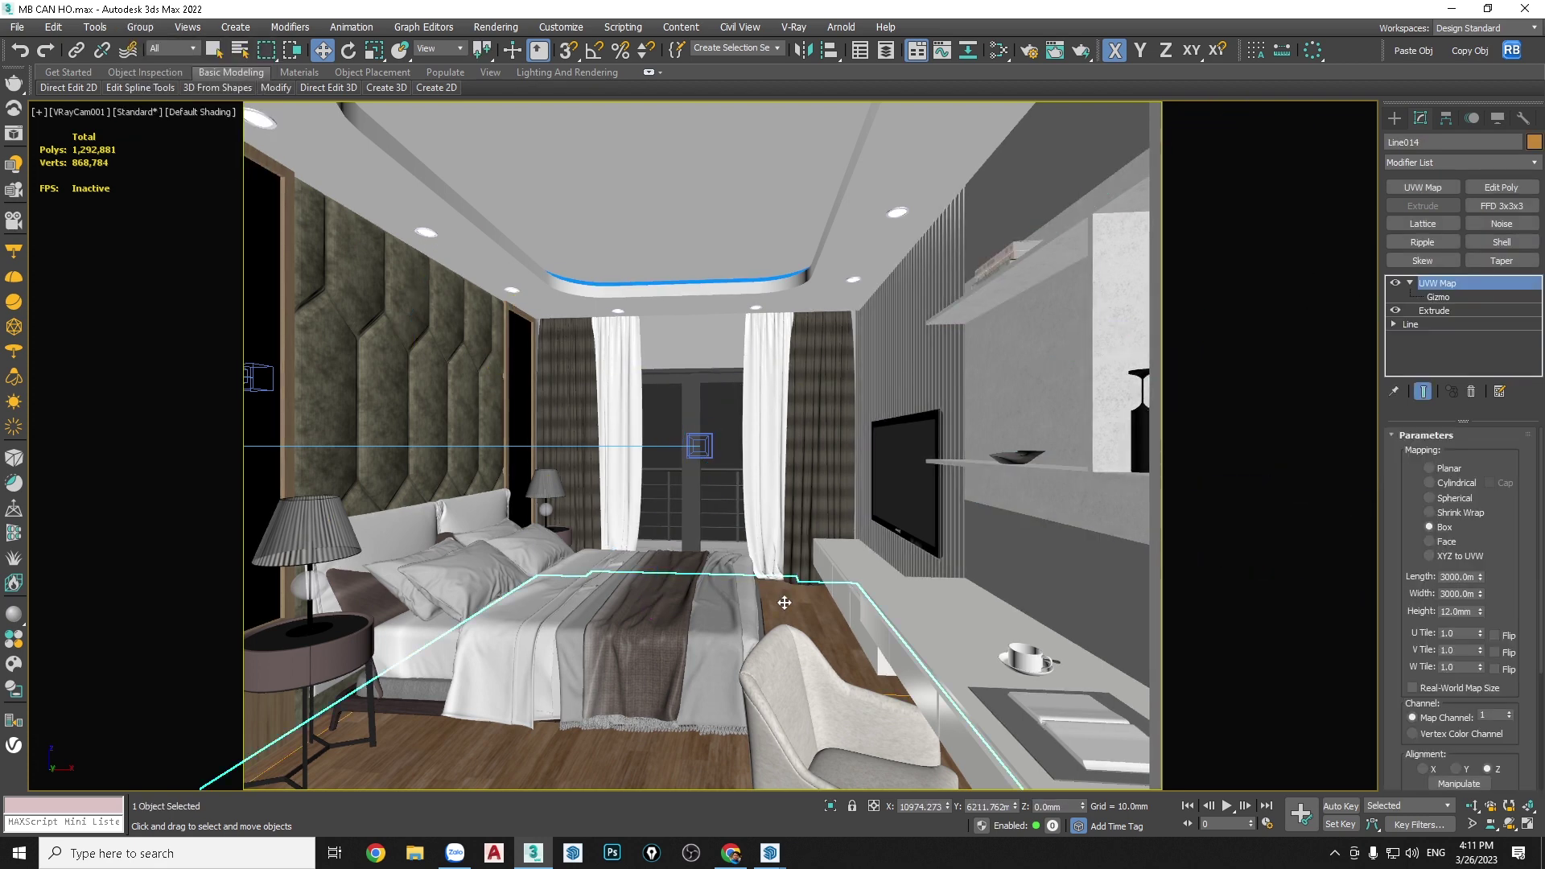
pyautogui.hotkey('shift', 'c')
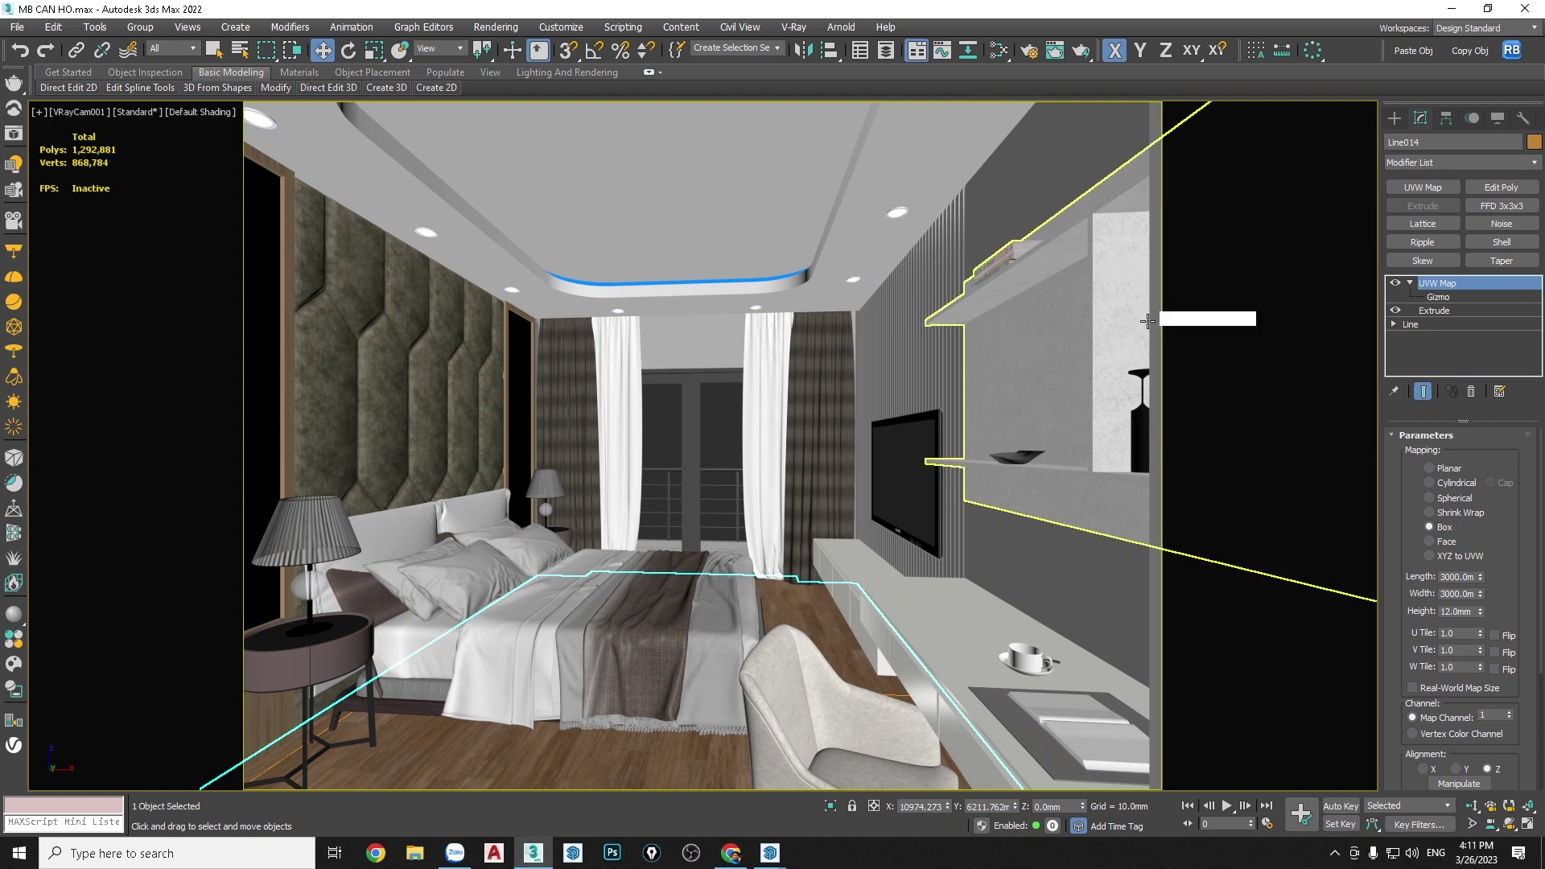
pyautogui.press('F10')
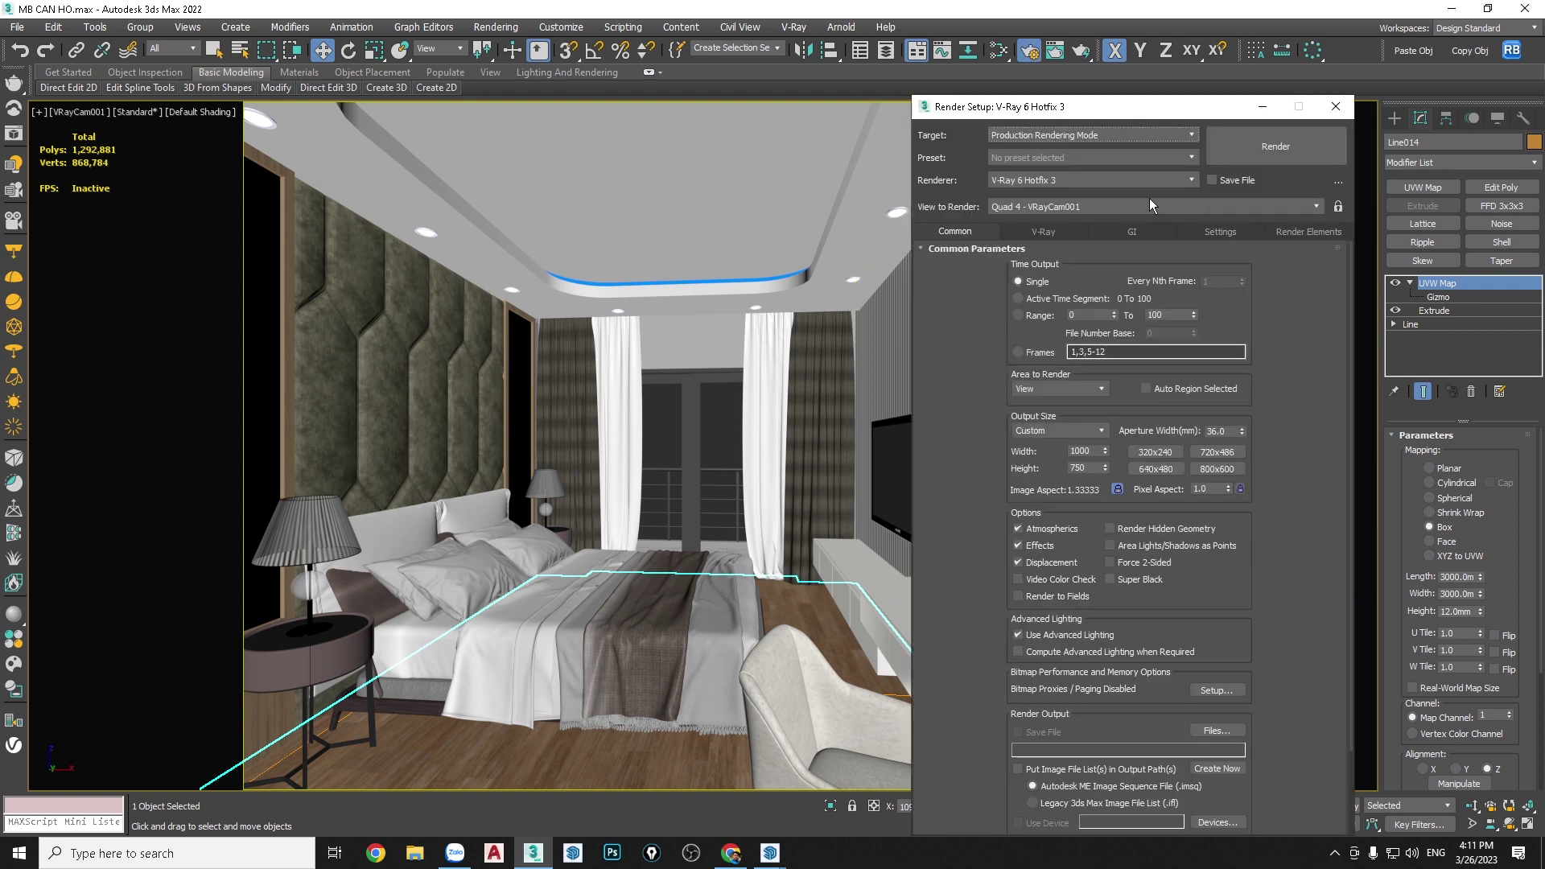
# Set the Output Size width to 2000 so the render becomes 2000×1500
pyautogui.moveTo(1087, 113); pyautogui.dragTo(913, 88)
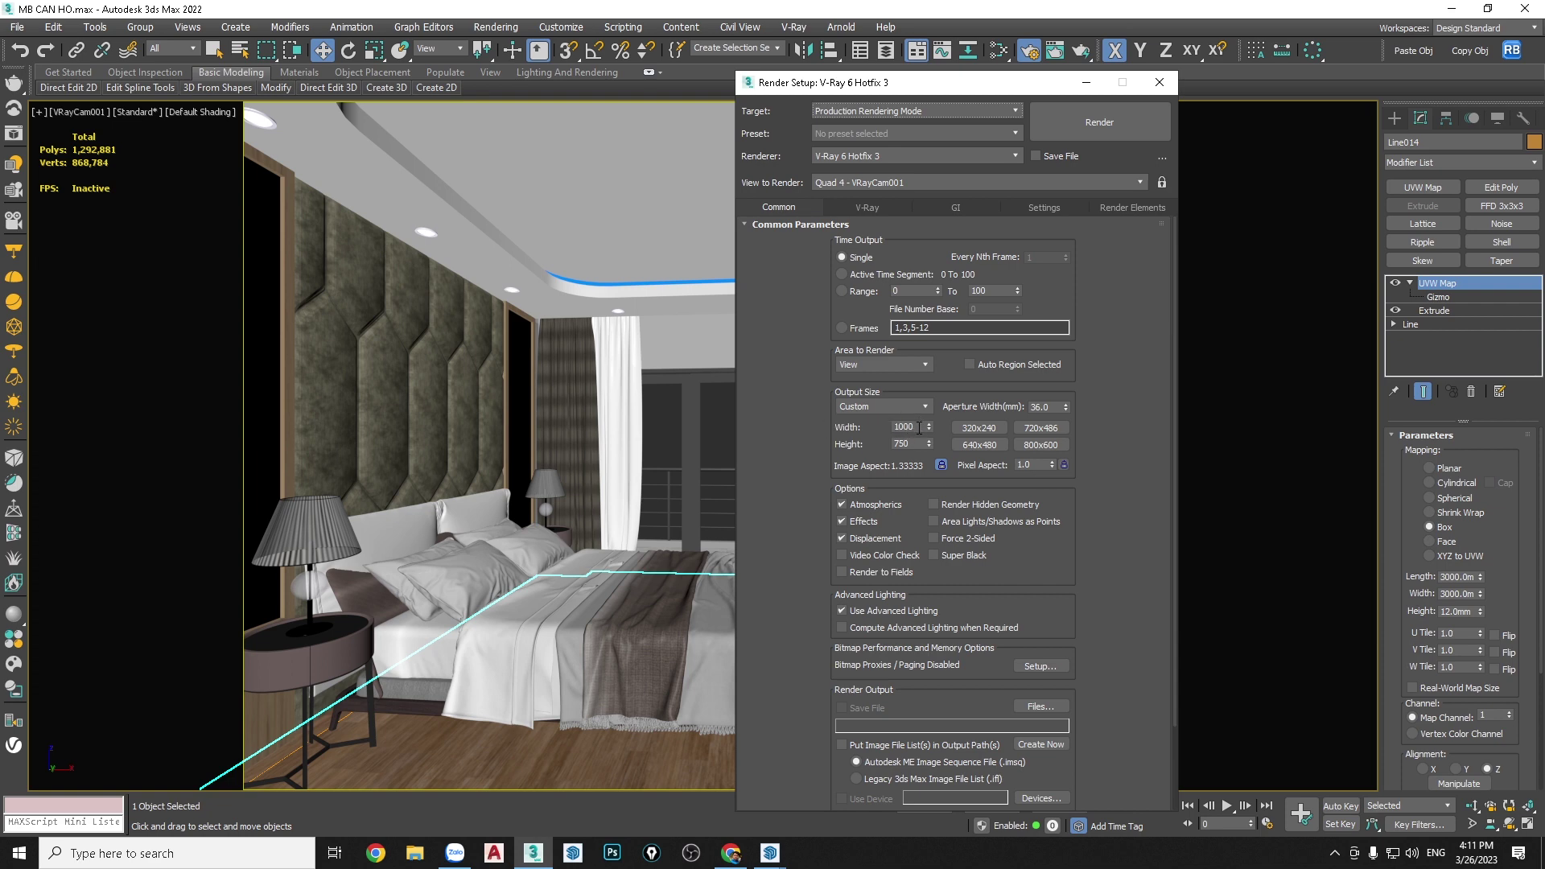
pyautogui.doubleClick(919, 428)
pyautogui.write('200')
# On the V-Ray tab, collapse Global switches and set Bucket Max subdivs to 64
pyautogui.click(874, 208)
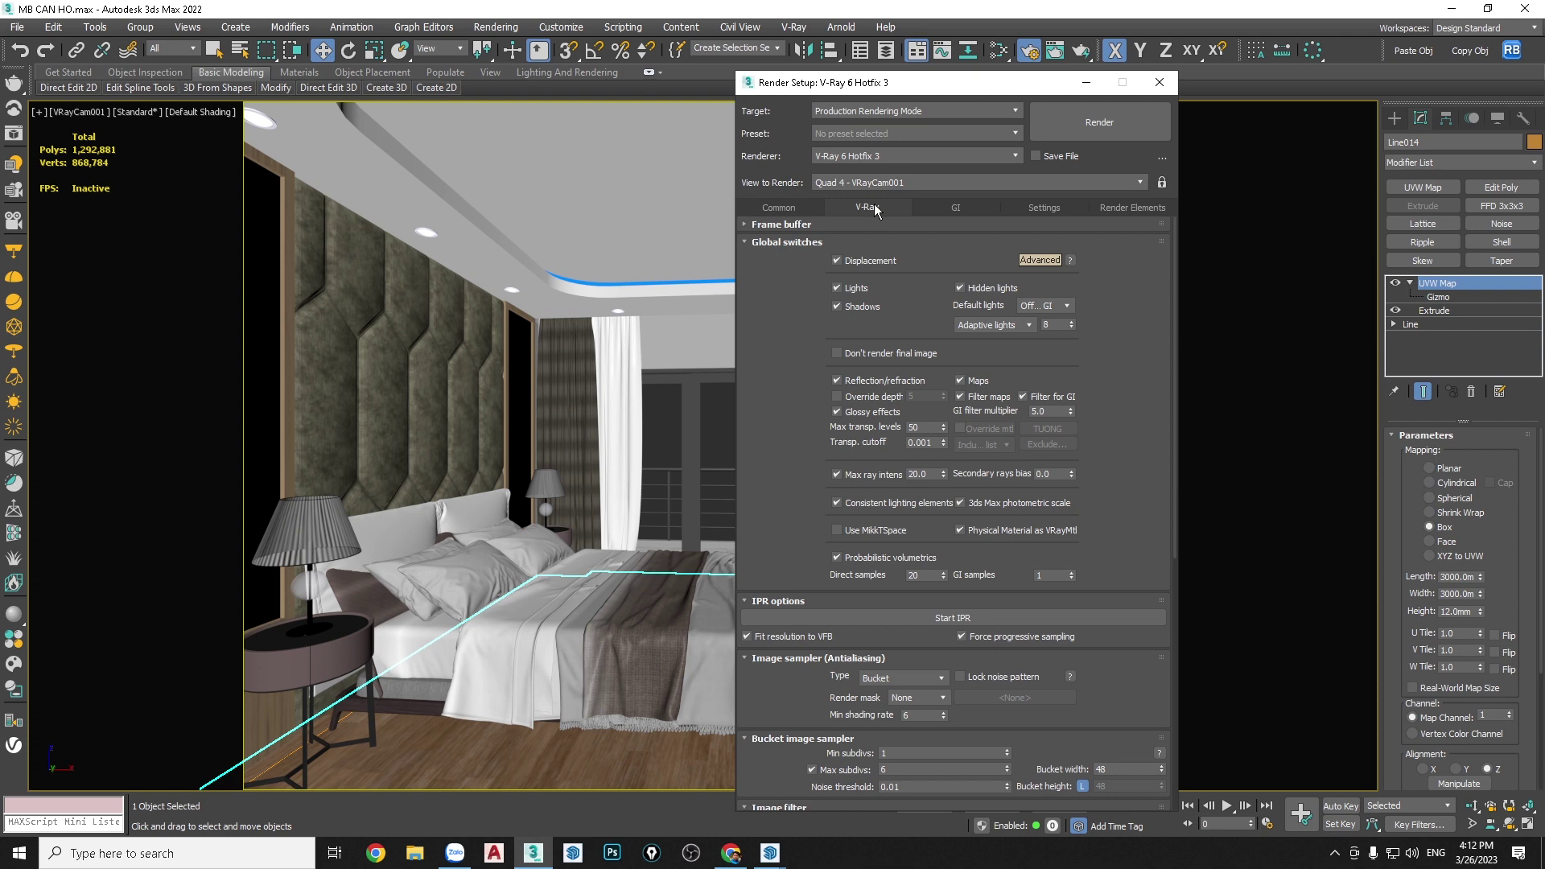
pyautogui.click(743, 241)
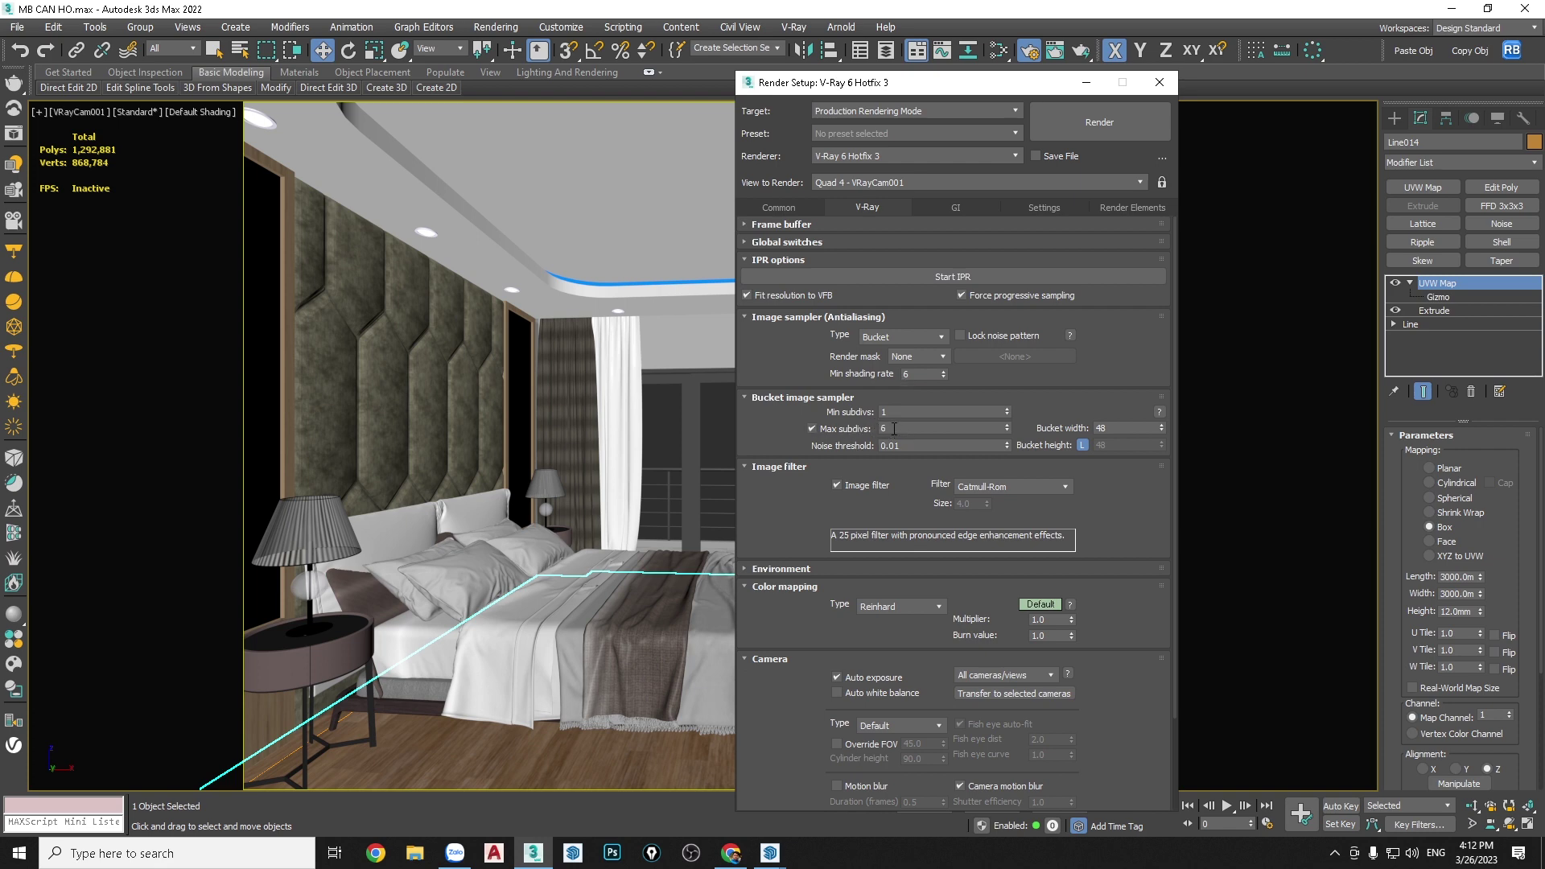
pyautogui.doubleClick(893, 429)
pyautogui.moveTo(941, 446)
pyautogui.write('64')
pyautogui.press('Return')
pyautogui.write('54')
pyautogui.press('Return')
pyautogui.write('64')
pyautogui.press('Return')
# Re-enter Max subdivs and set the bucket Noise threshold to 0.005
pyautogui.click(883, 425)
pyautogui.write('64')
pyautogui.press('Return')
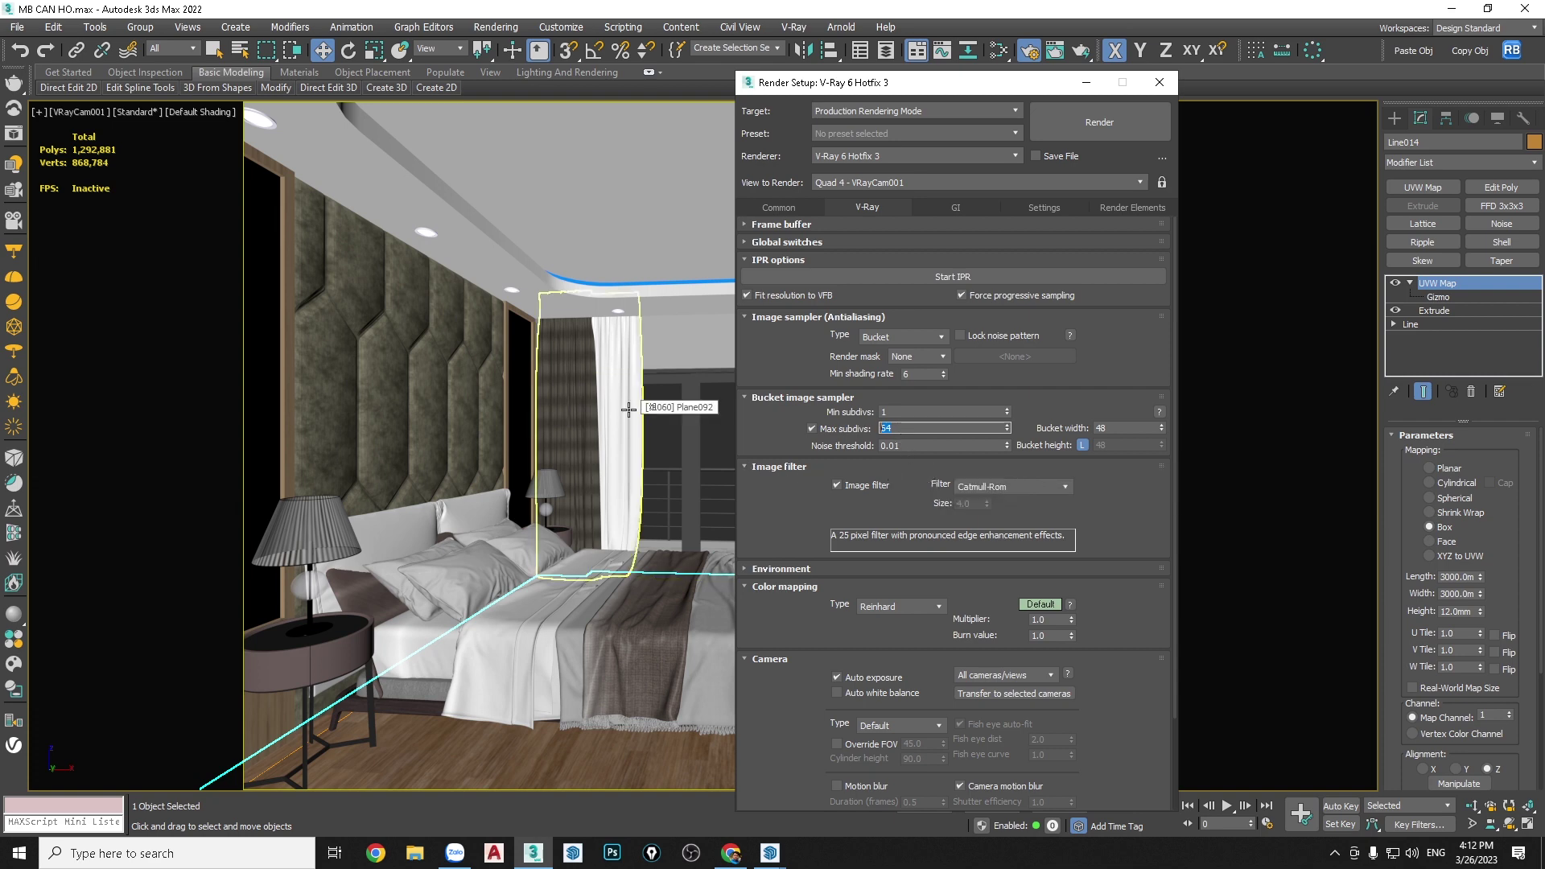
pyautogui.write('54')
pyautogui.press('Return')
pyautogui.click(909, 445)
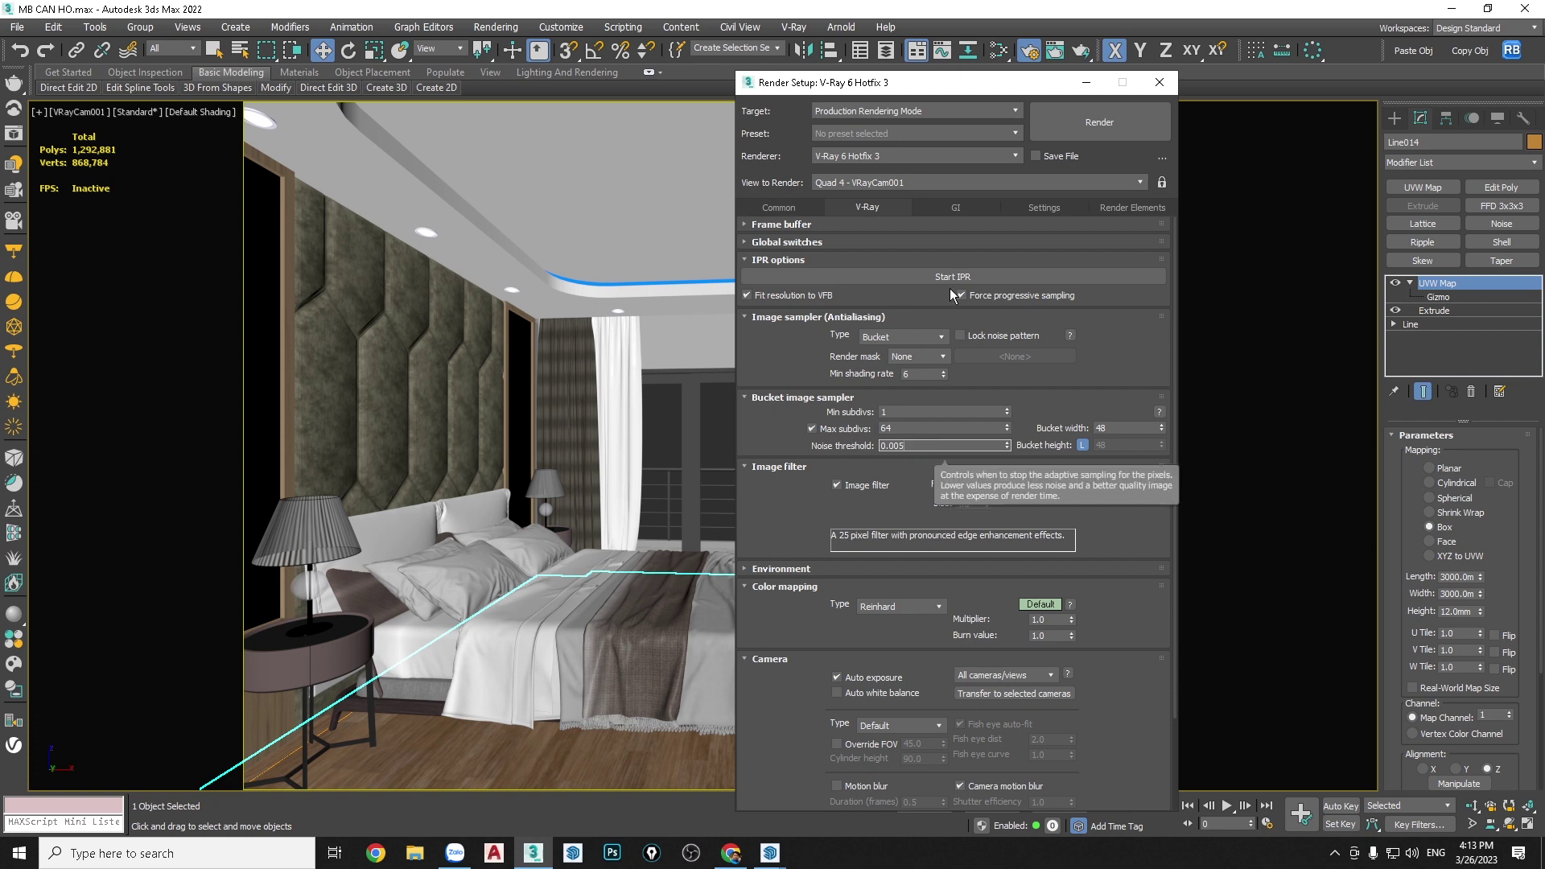
pyautogui.click(949, 212)
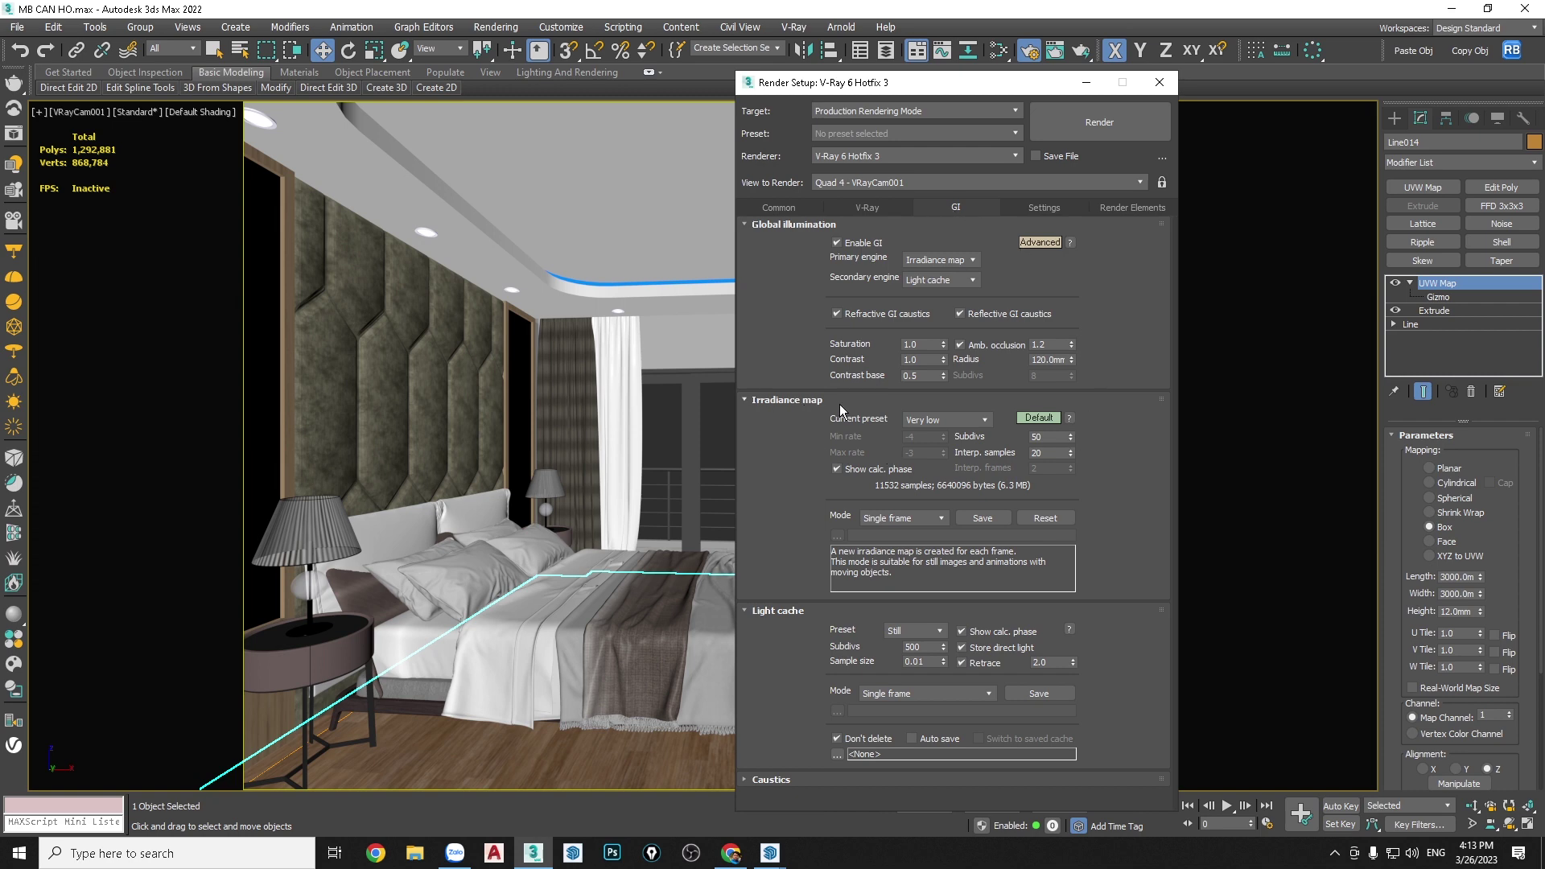
# Set the Irradiance map preset to Medium and Light cache subdivs to 1500
pyautogui.click(976, 422)
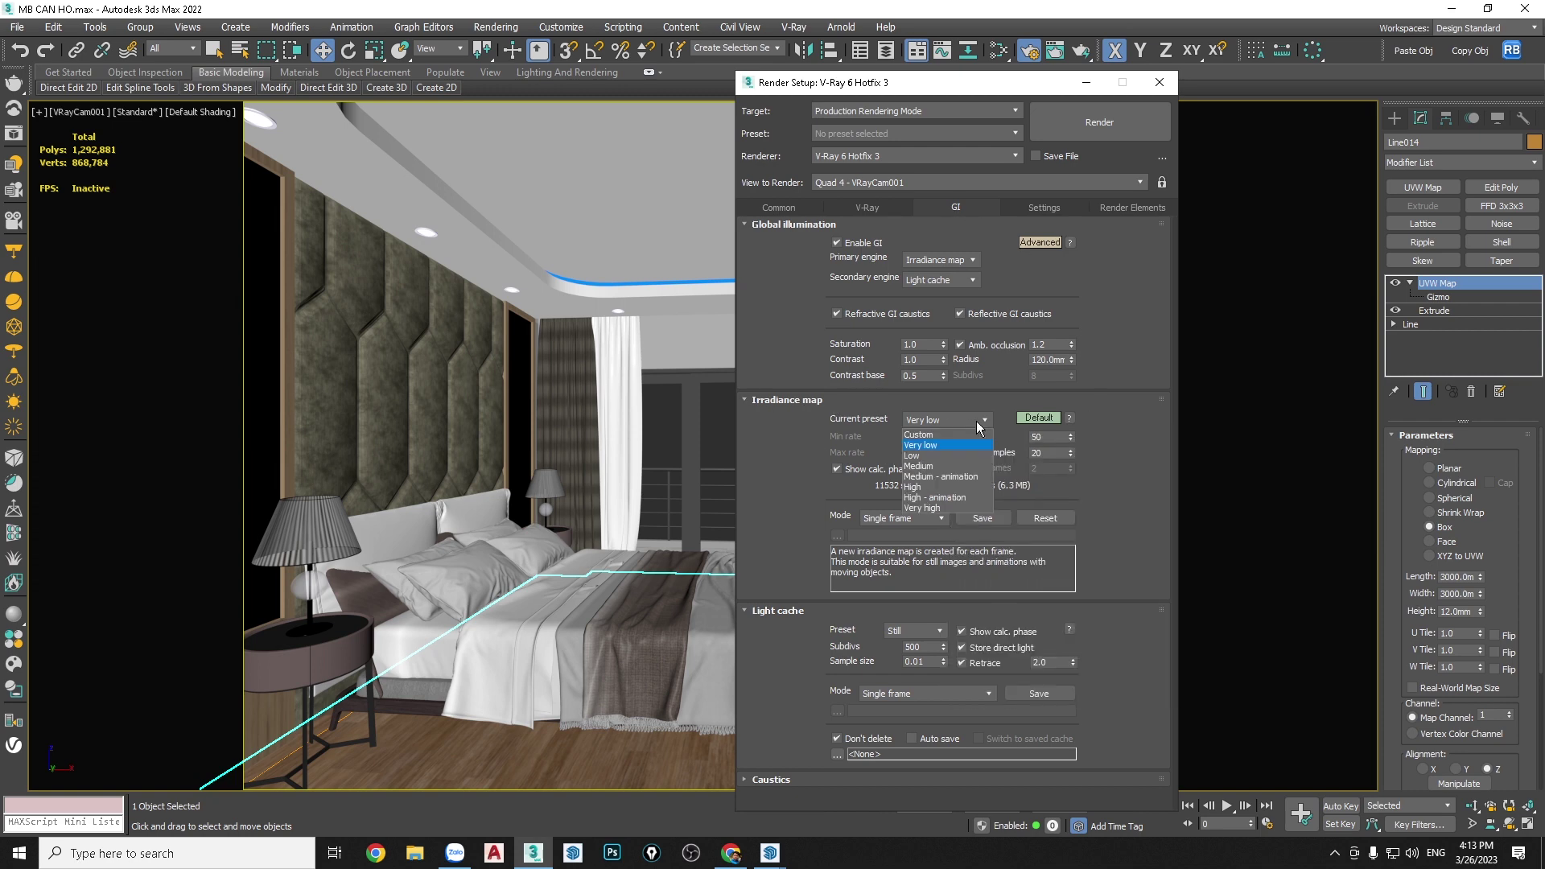
pyautogui.click(925, 468)
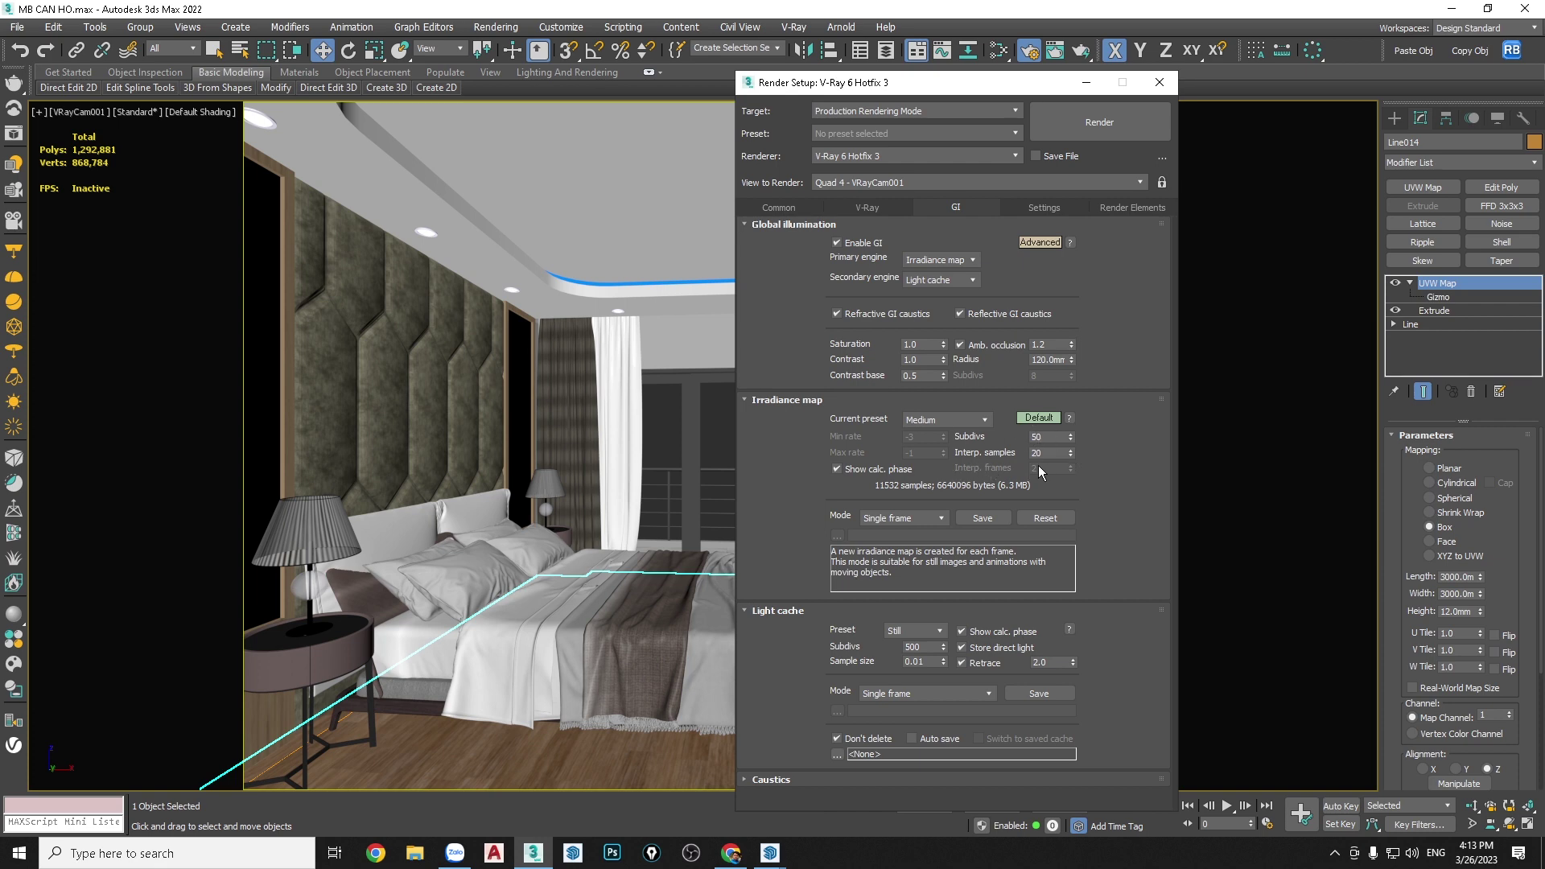
pyautogui.moveTo(963, 81); pyautogui.dragTo(1029, 11)
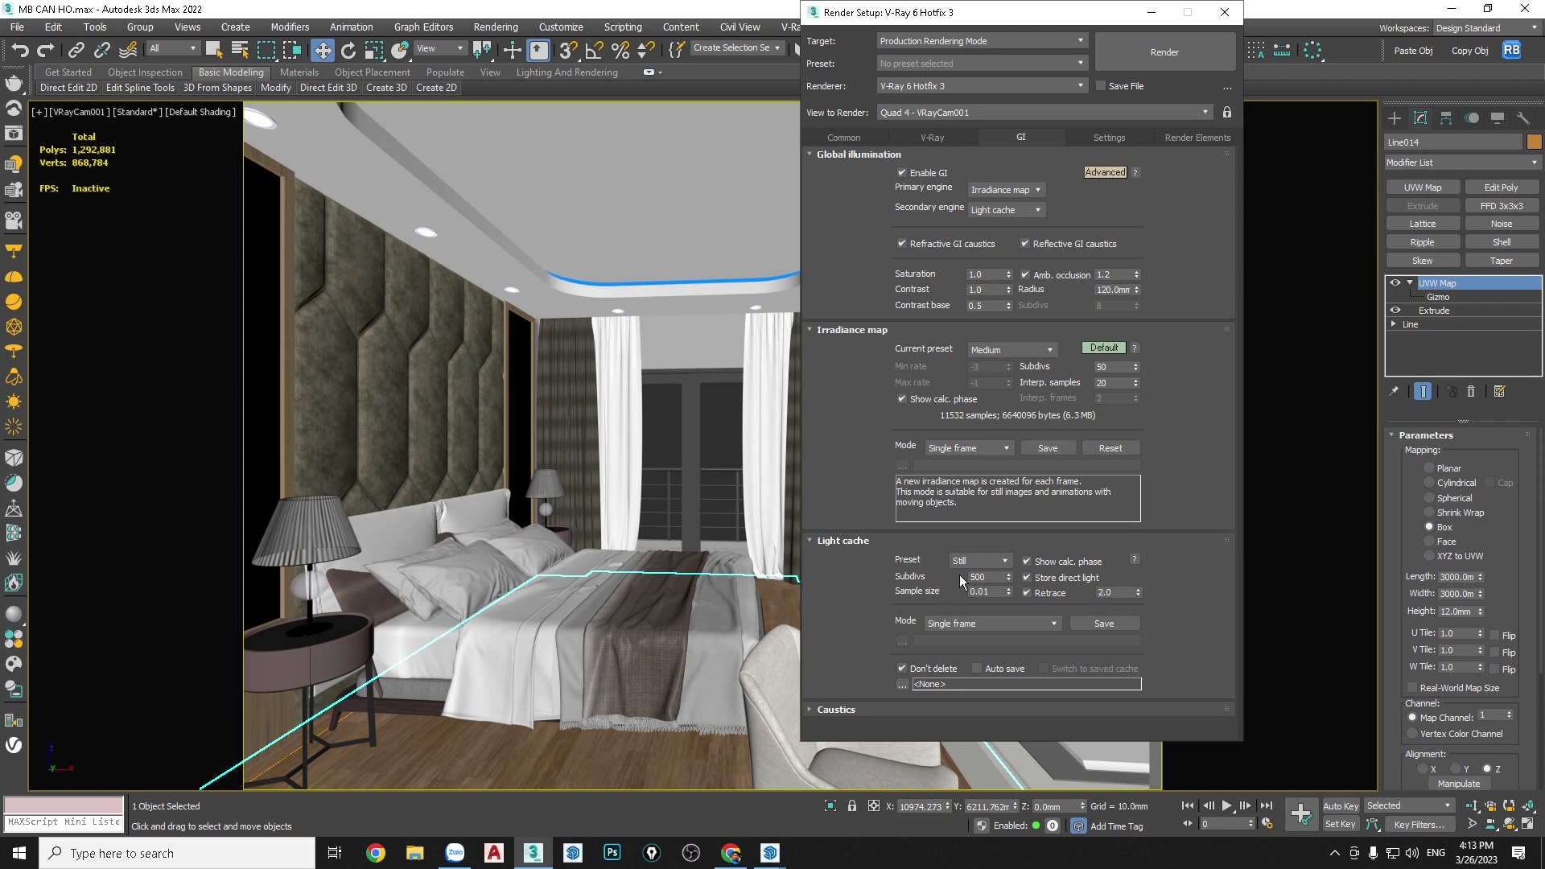
pyautogui.doubleClick(987, 577)
pyautogui.write('1500')
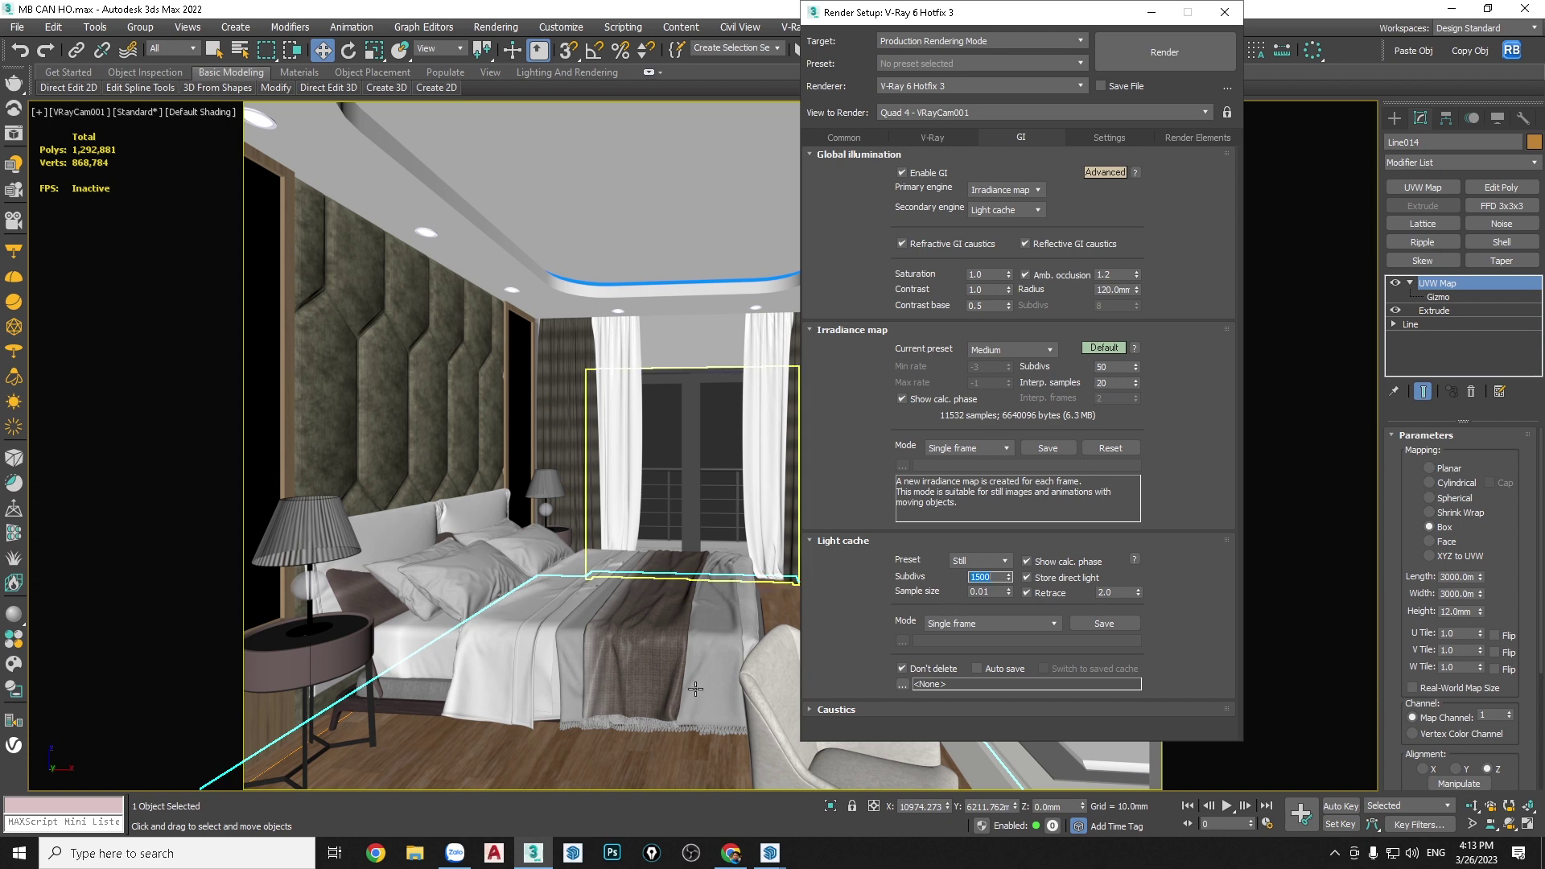
pyautogui.click(772, 858)
pyautogui.click(711, 784)
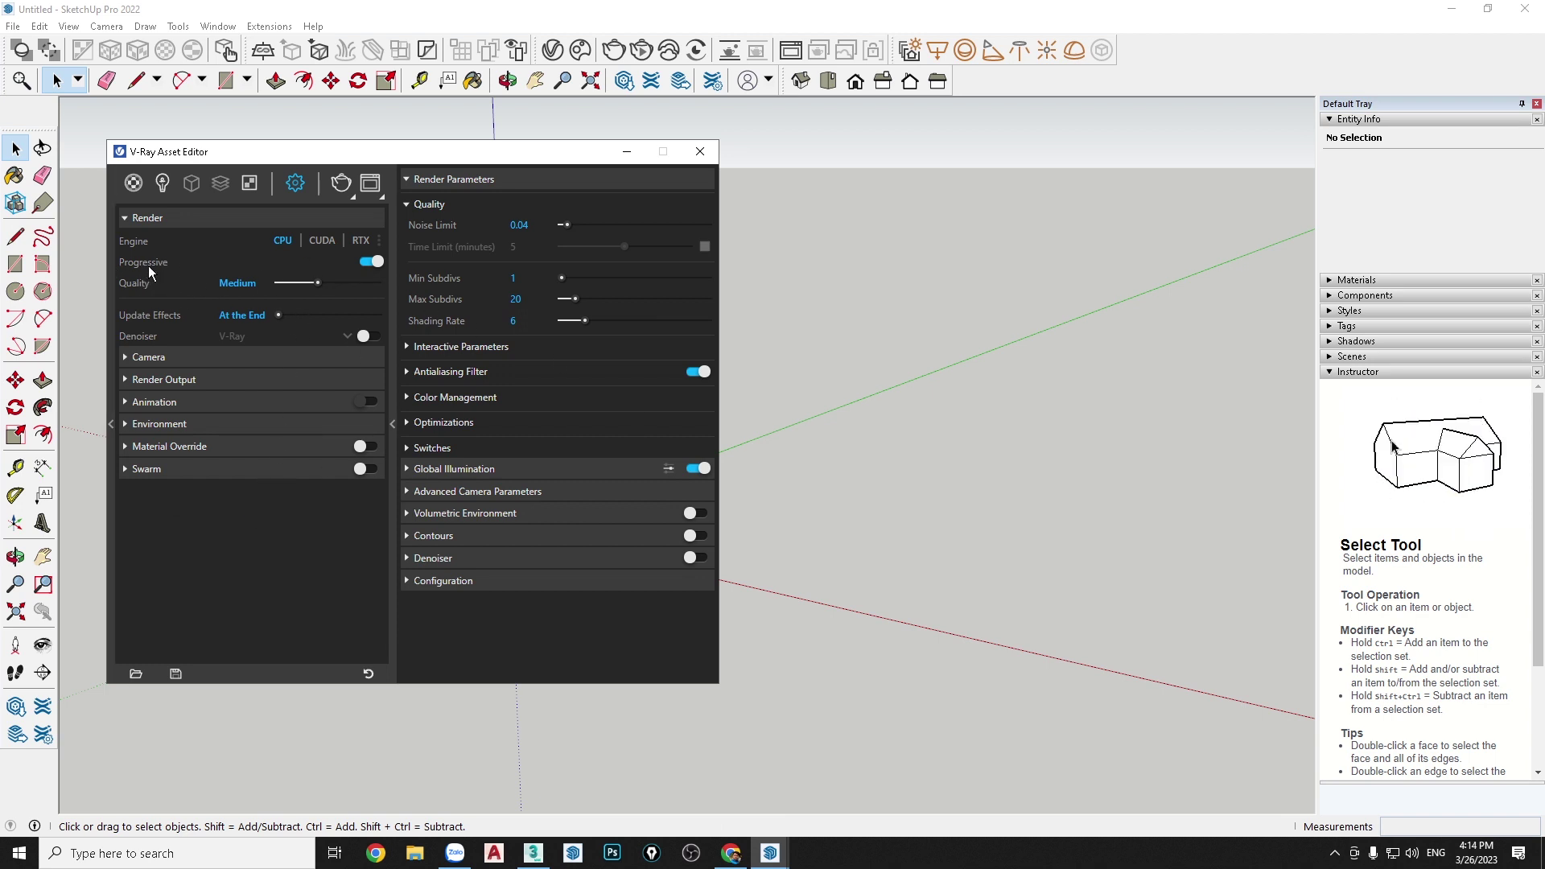
pyautogui.click(537, 858)
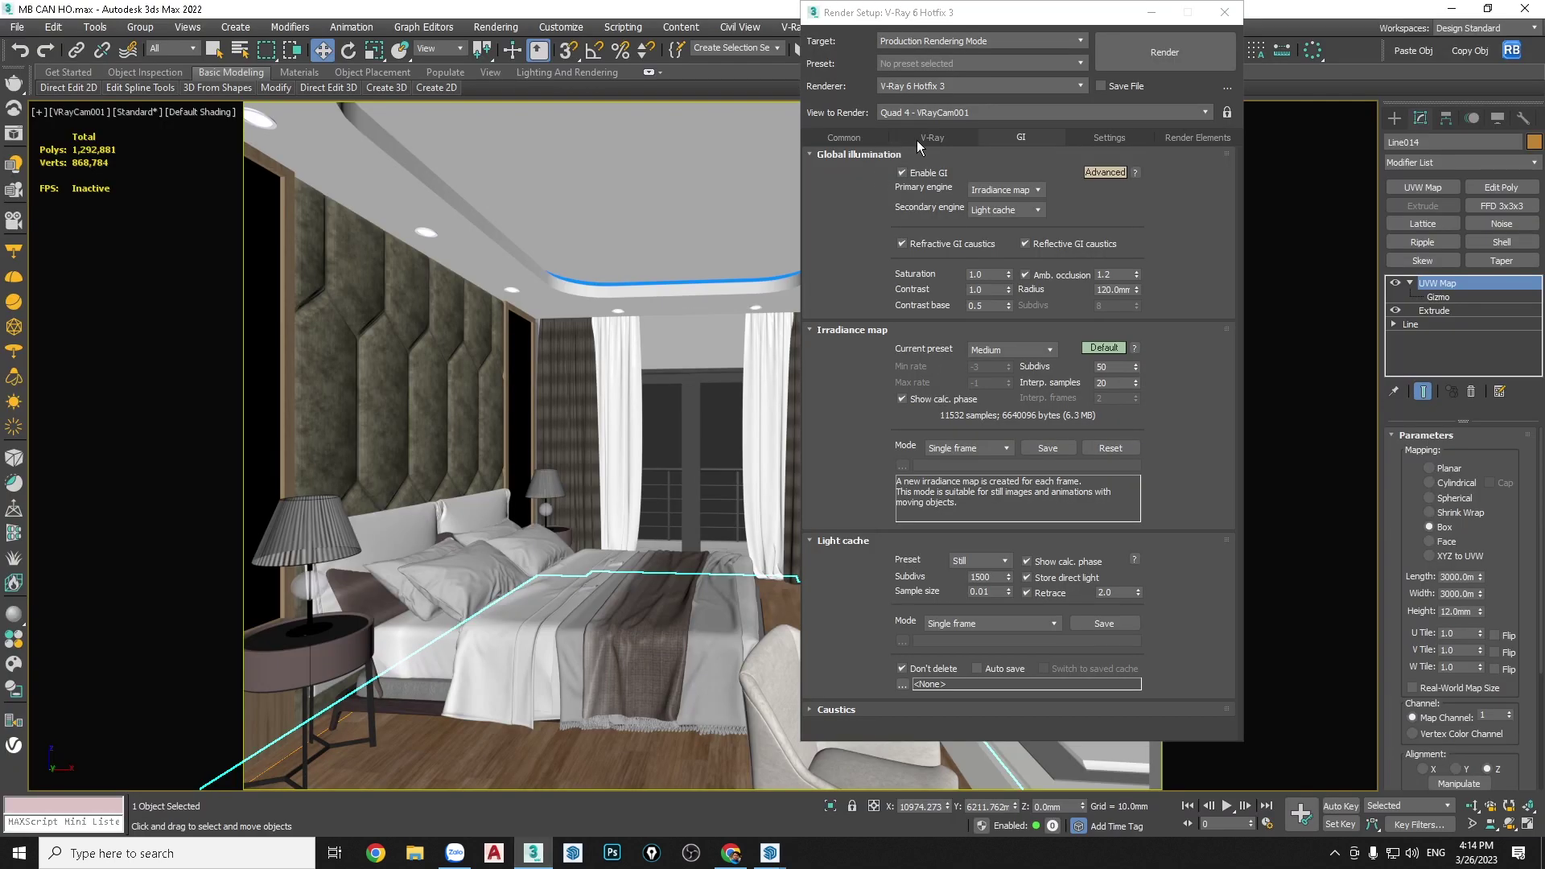
# Confirm the V-Ray Image sampler type remains Bucket
pyautogui.click(925, 138)
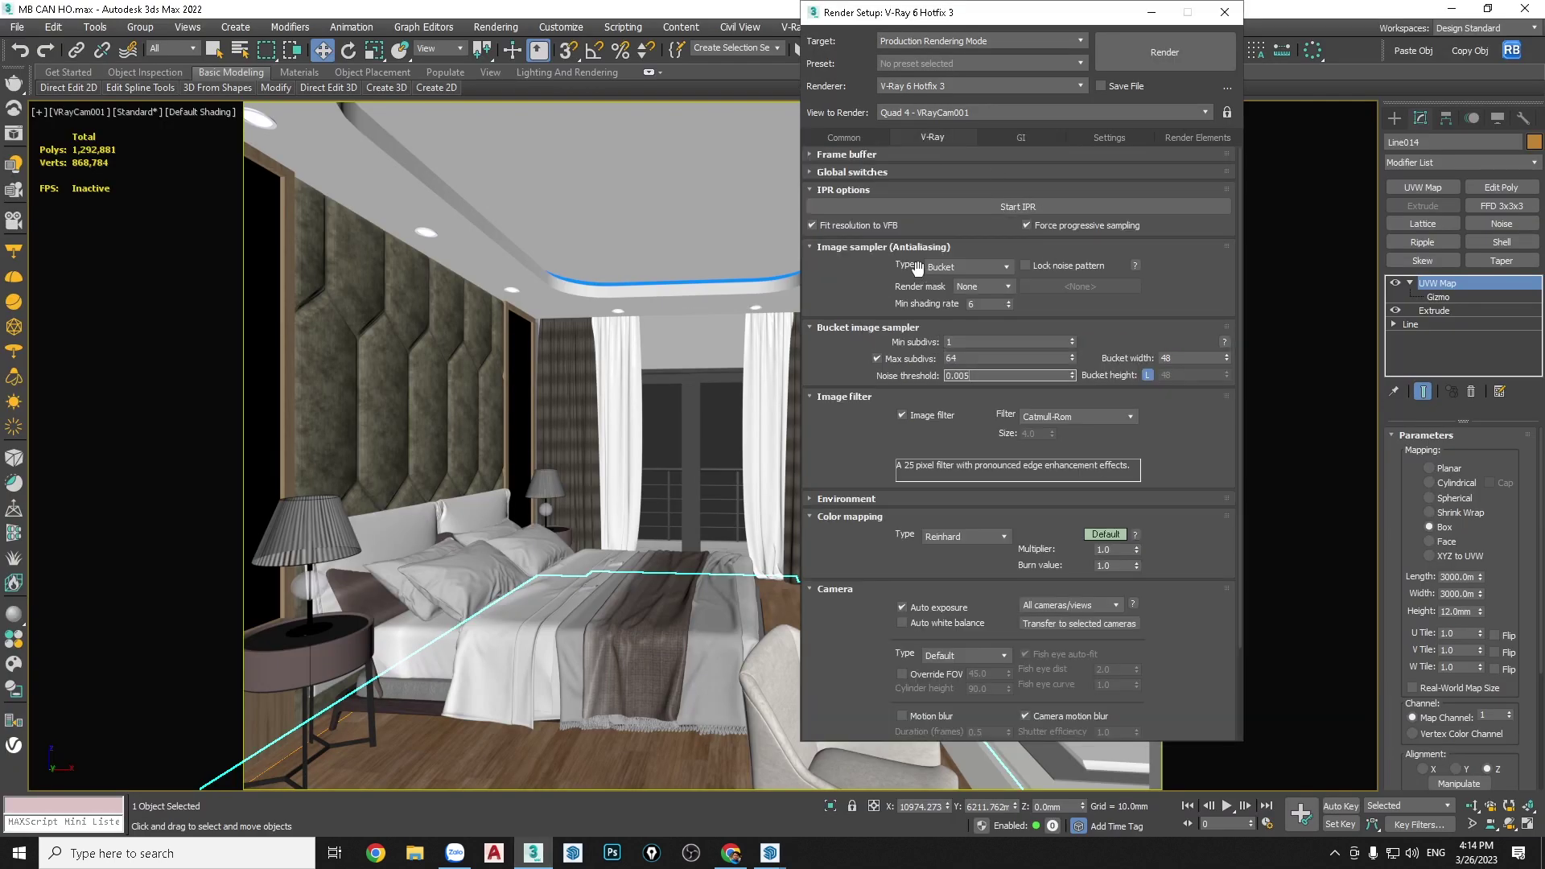
pyautogui.click(985, 265)
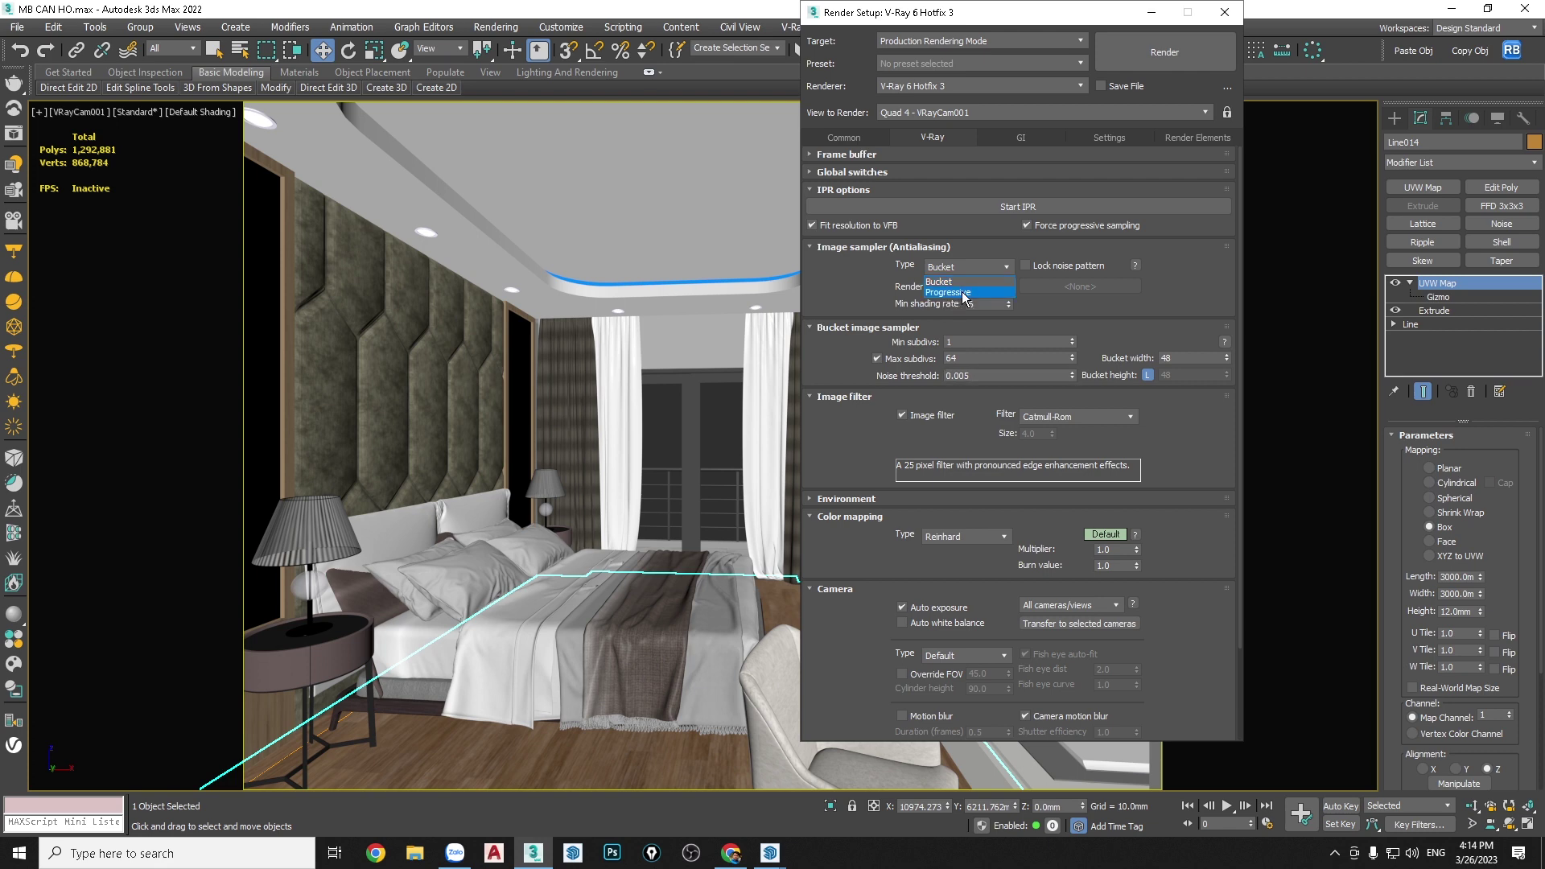
pyautogui.click(823, 293)
pyautogui.moveTo(770, 853)
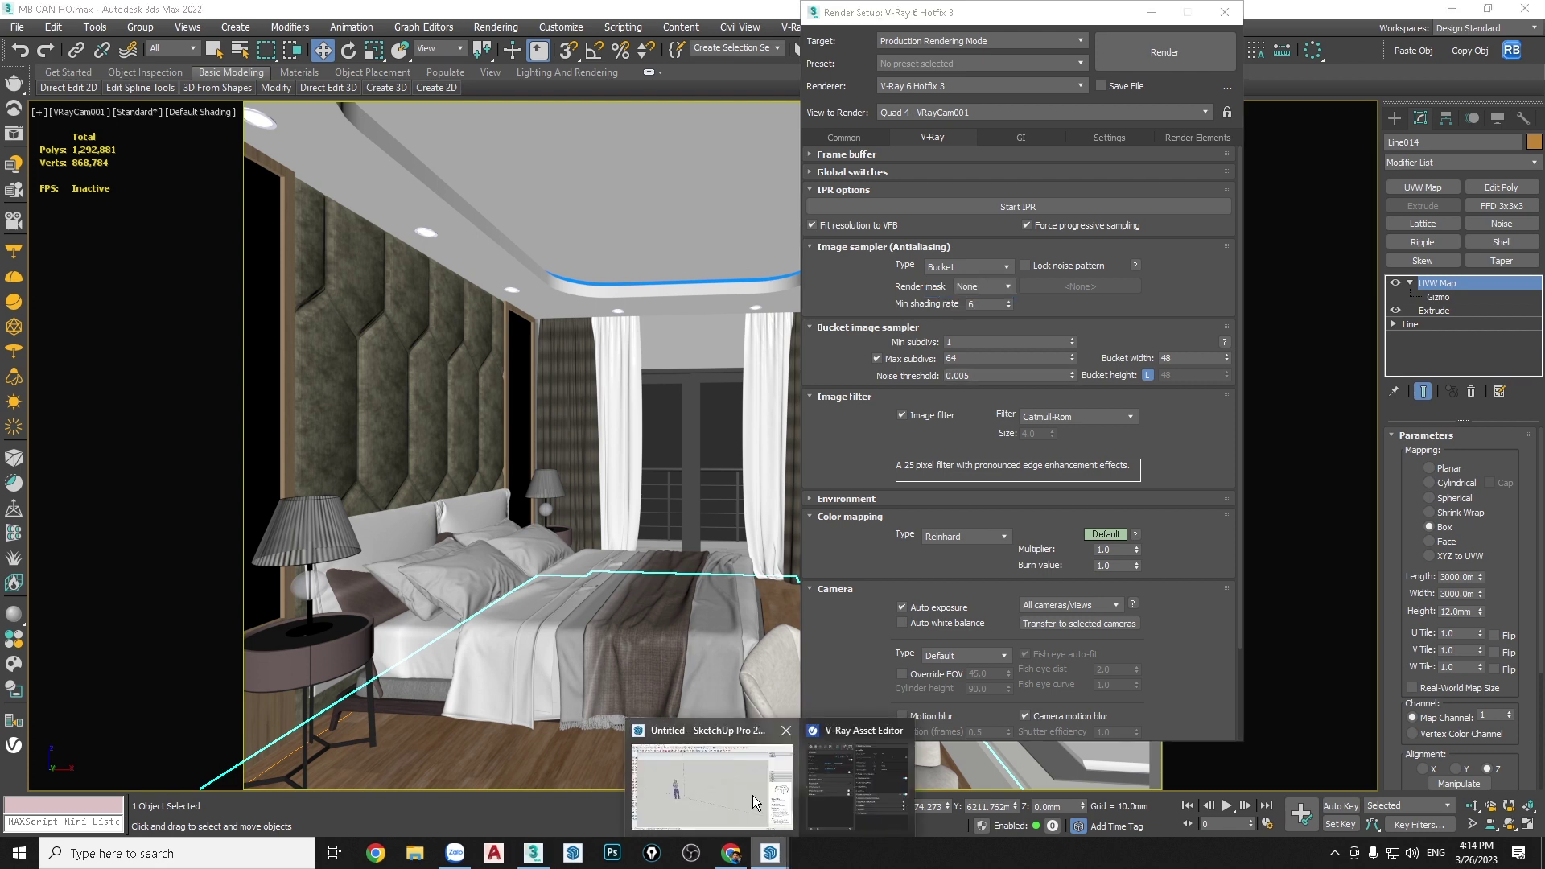
pyautogui.click(755, 801)
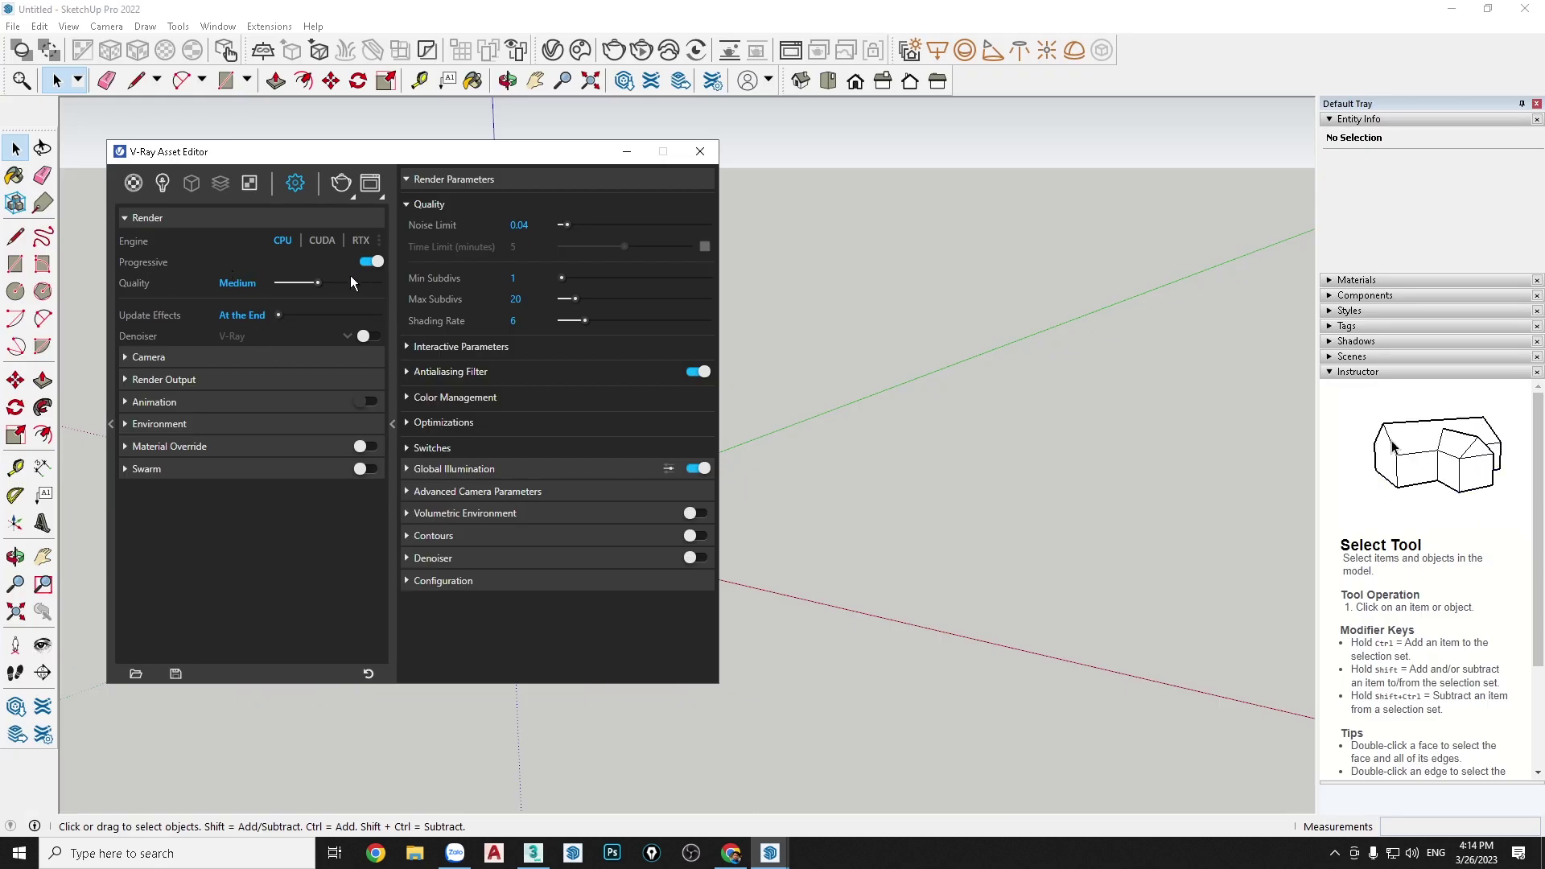
# Switch off Progressive in SketchUp's V-Ray Asset Editor and return to 3ds Max
pyautogui.click(373, 262)
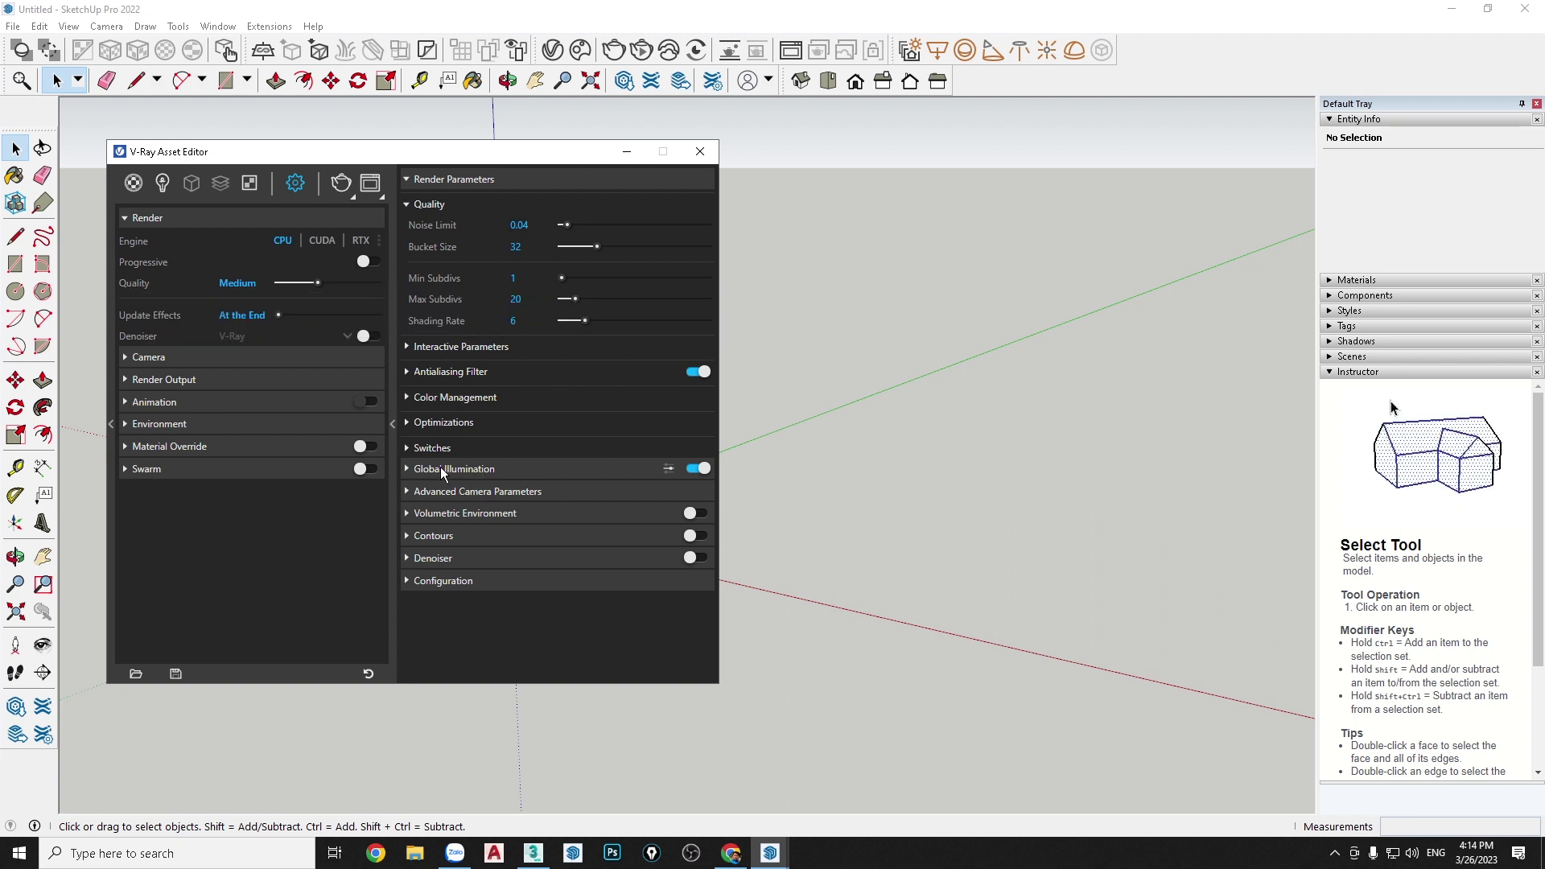
pyautogui.click(534, 853)
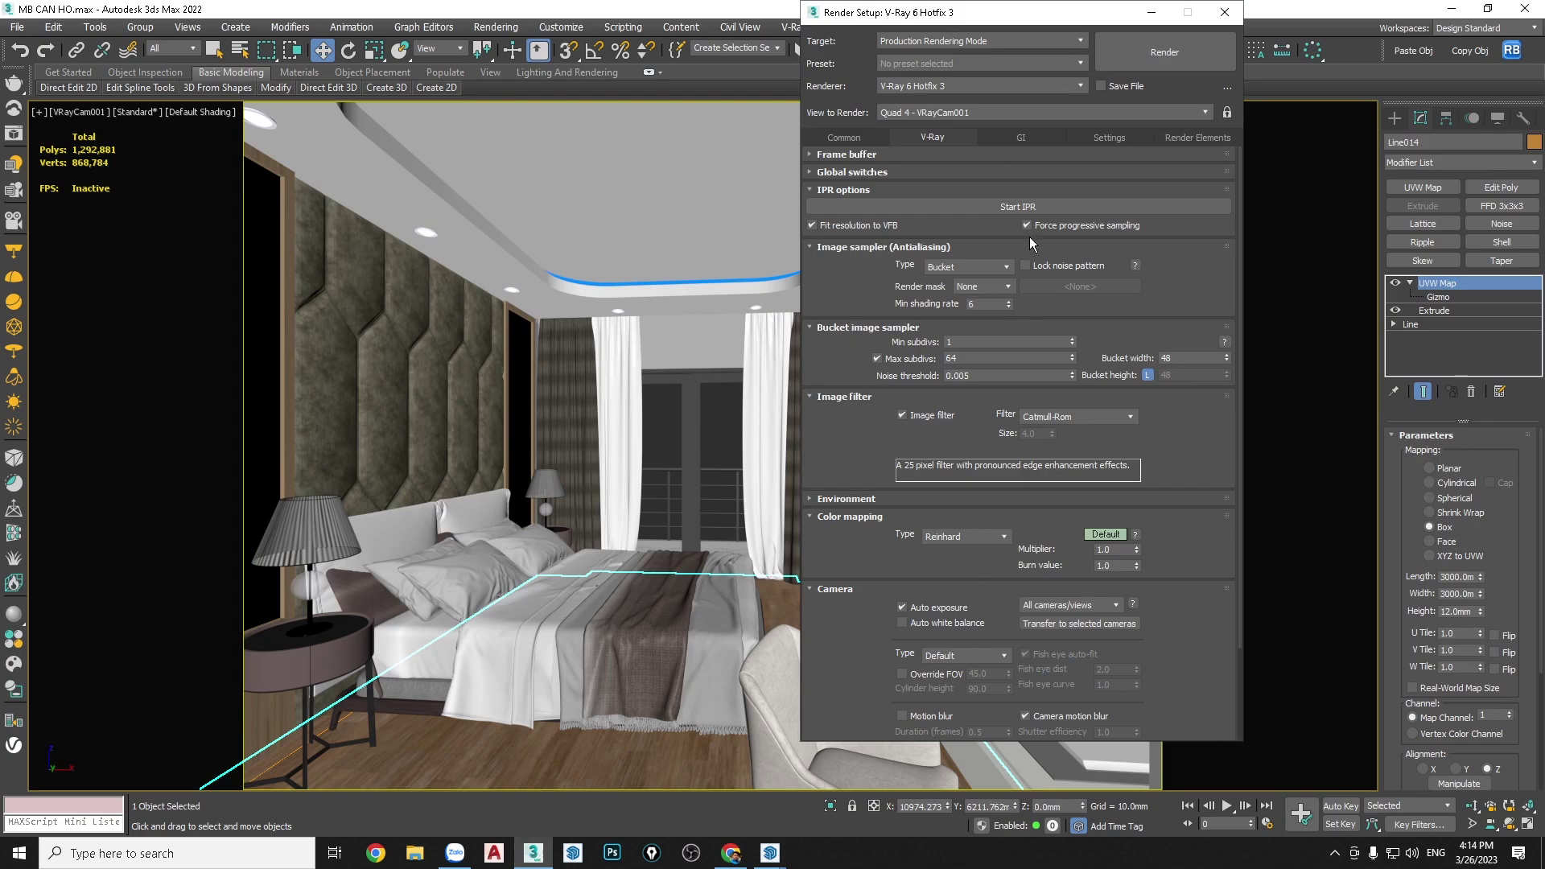
# Review the GI settings (Irradiance map Medium, Light cache 1500) before returning to SketchUp
pyautogui.click(842, 172)
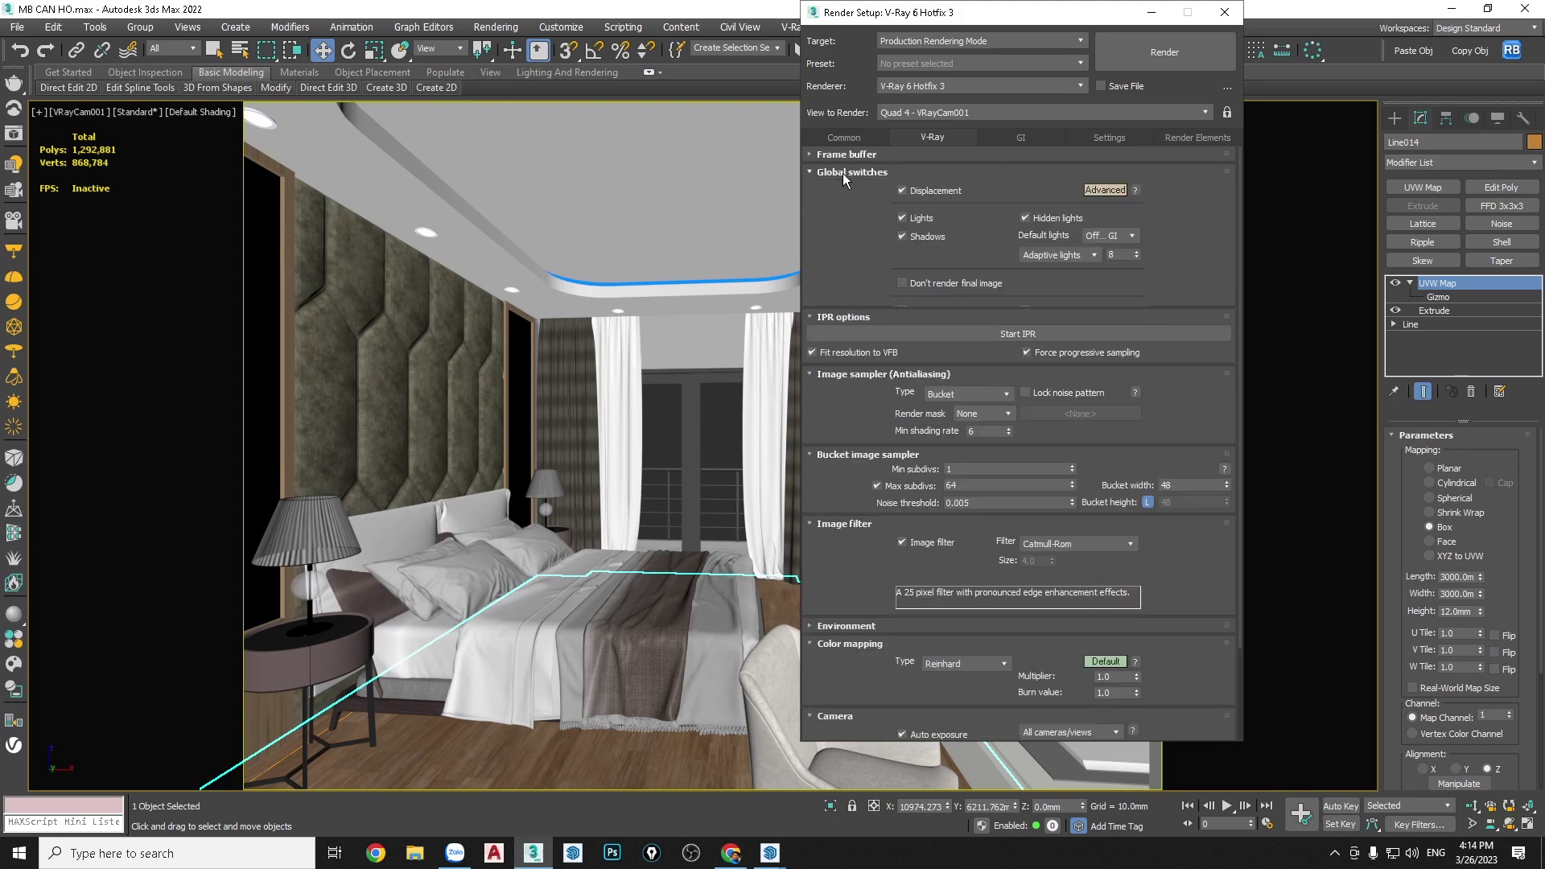
pyautogui.click(1022, 140)
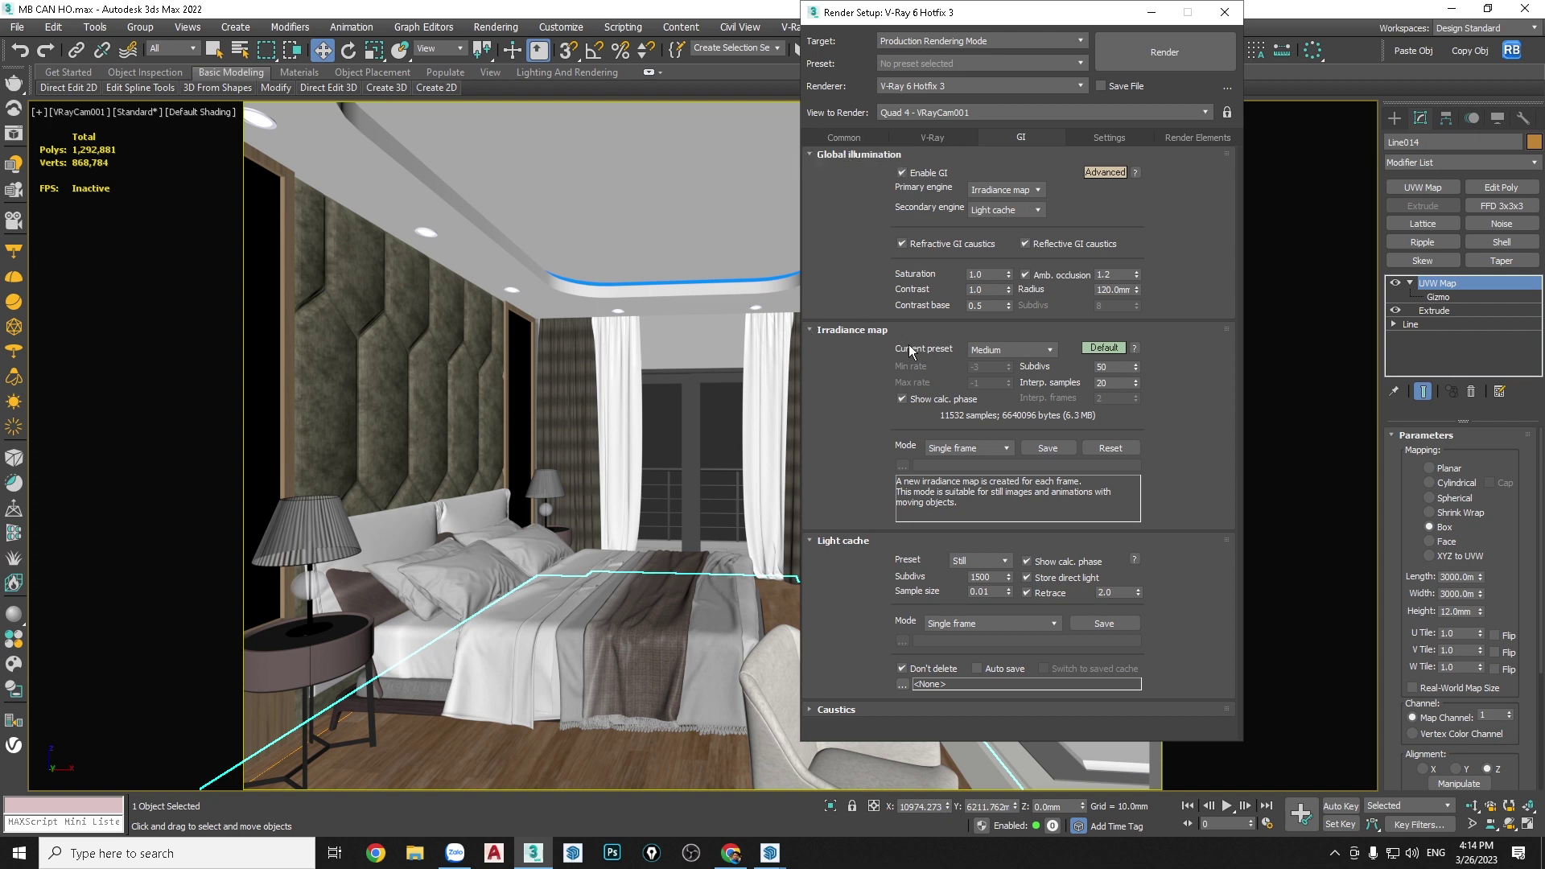
pyautogui.click(770, 852)
# In SketchUp's V-Ray settings, set primary GI rays to Irradiance map and render quality to High
pyautogui.click(746, 779)
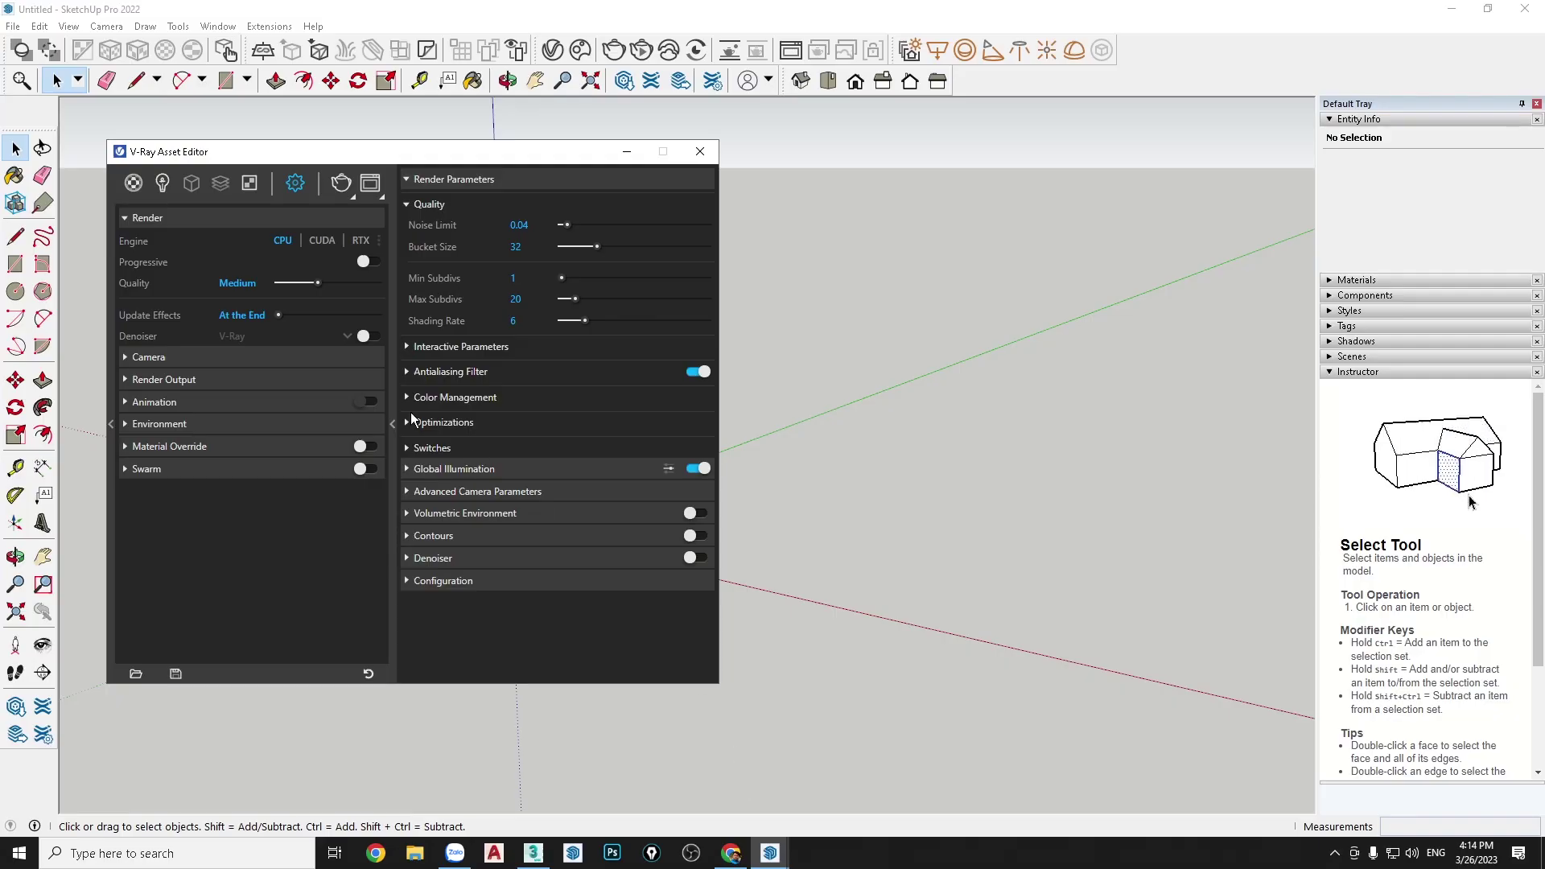
pyautogui.click(408, 470)
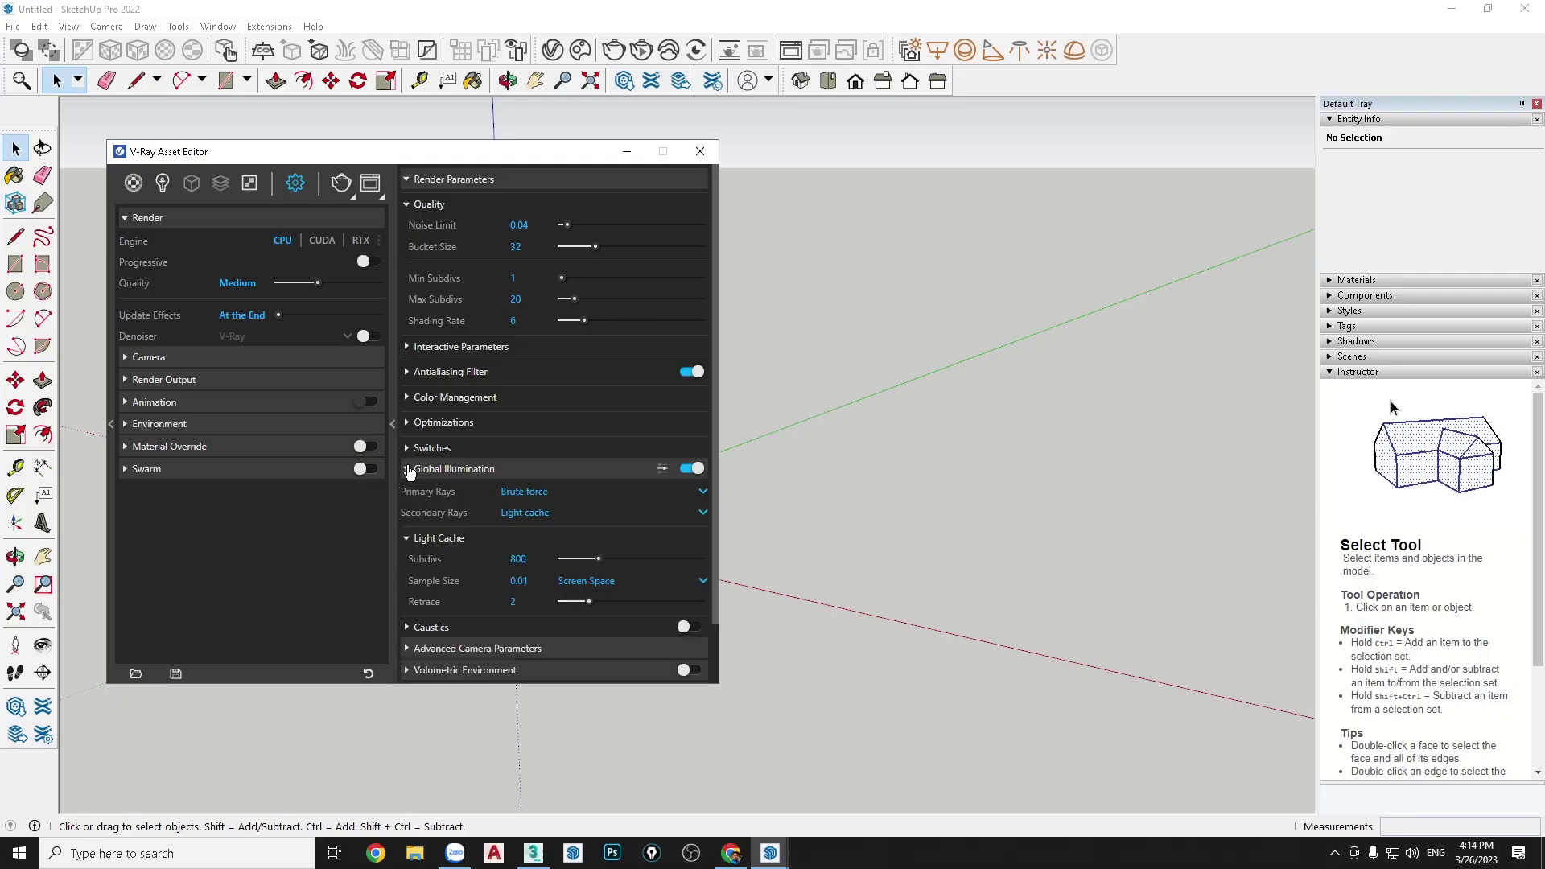
pyautogui.moveTo(587, 151); pyautogui.dragTo(786, 95)
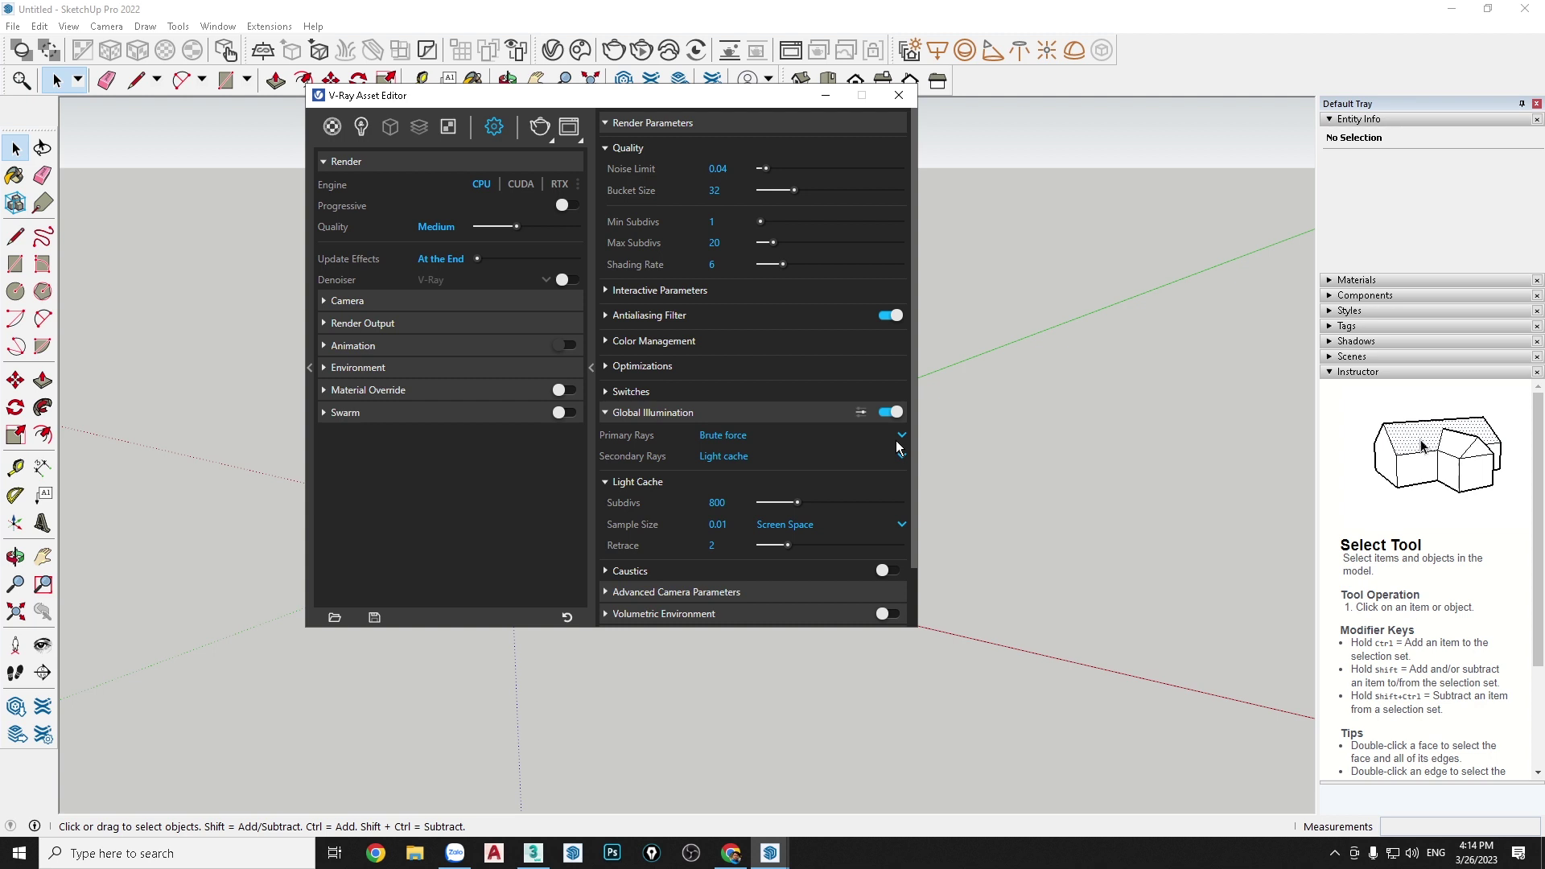
pyautogui.click(902, 434)
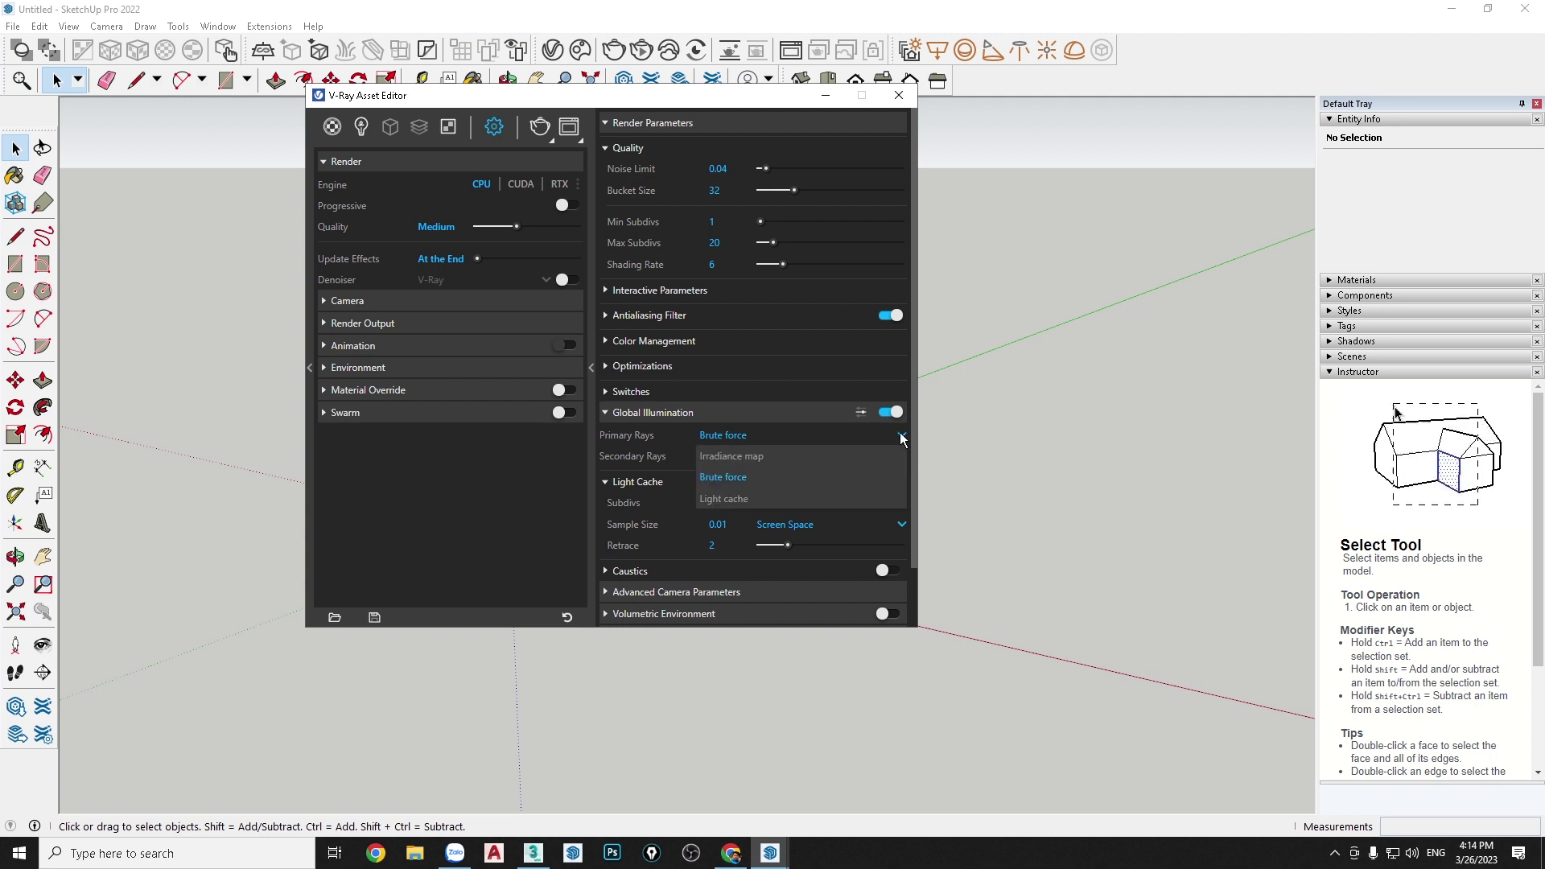
pyautogui.click(746, 459)
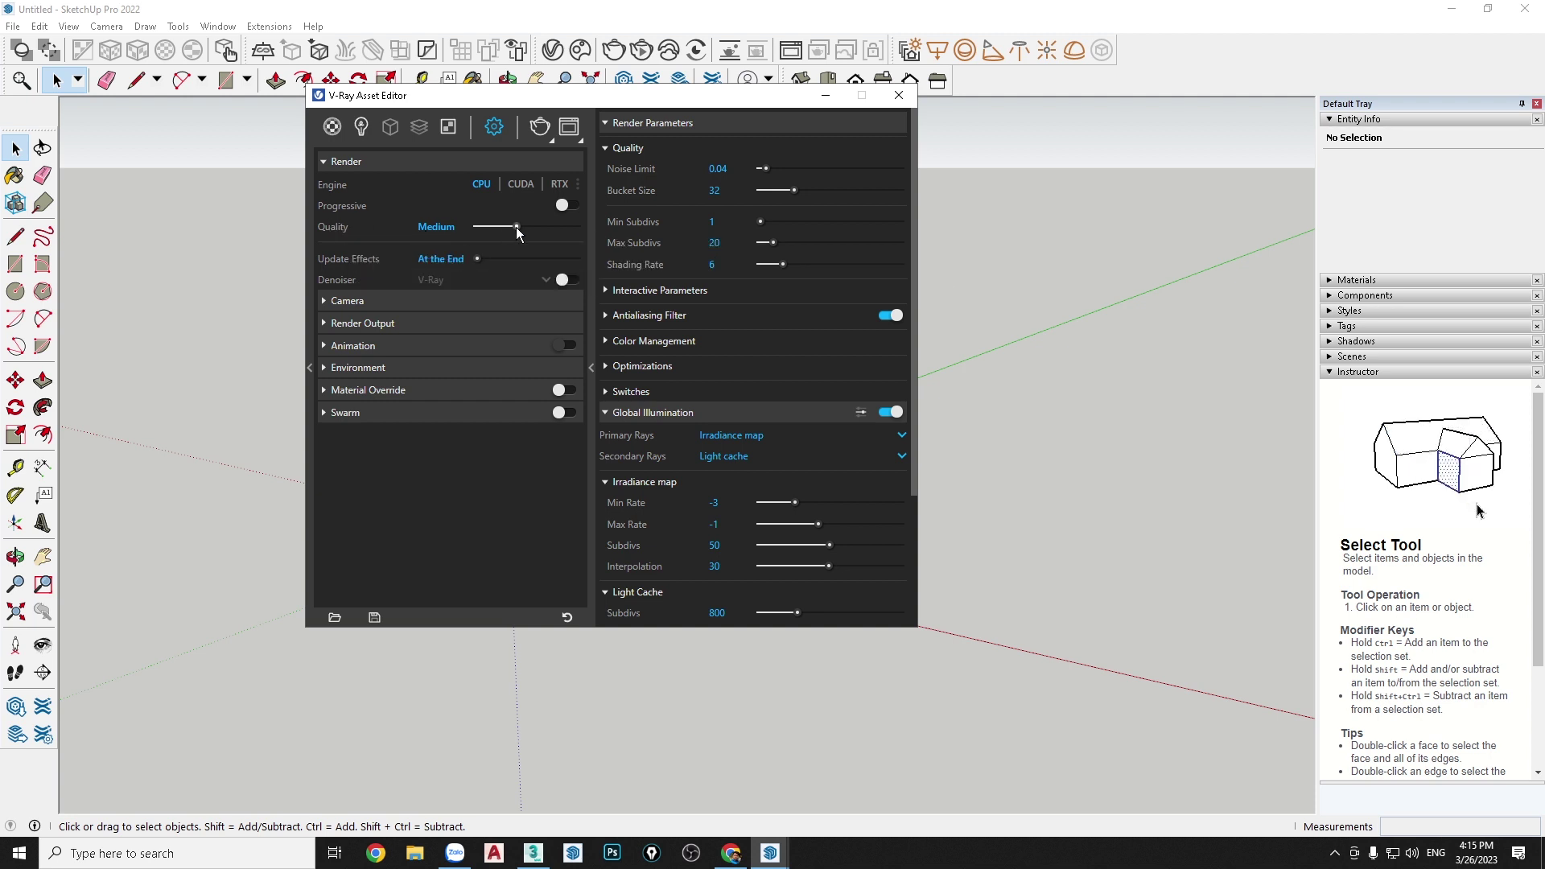
pyautogui.moveTo(514, 225); pyautogui.dragTo(549, 229)
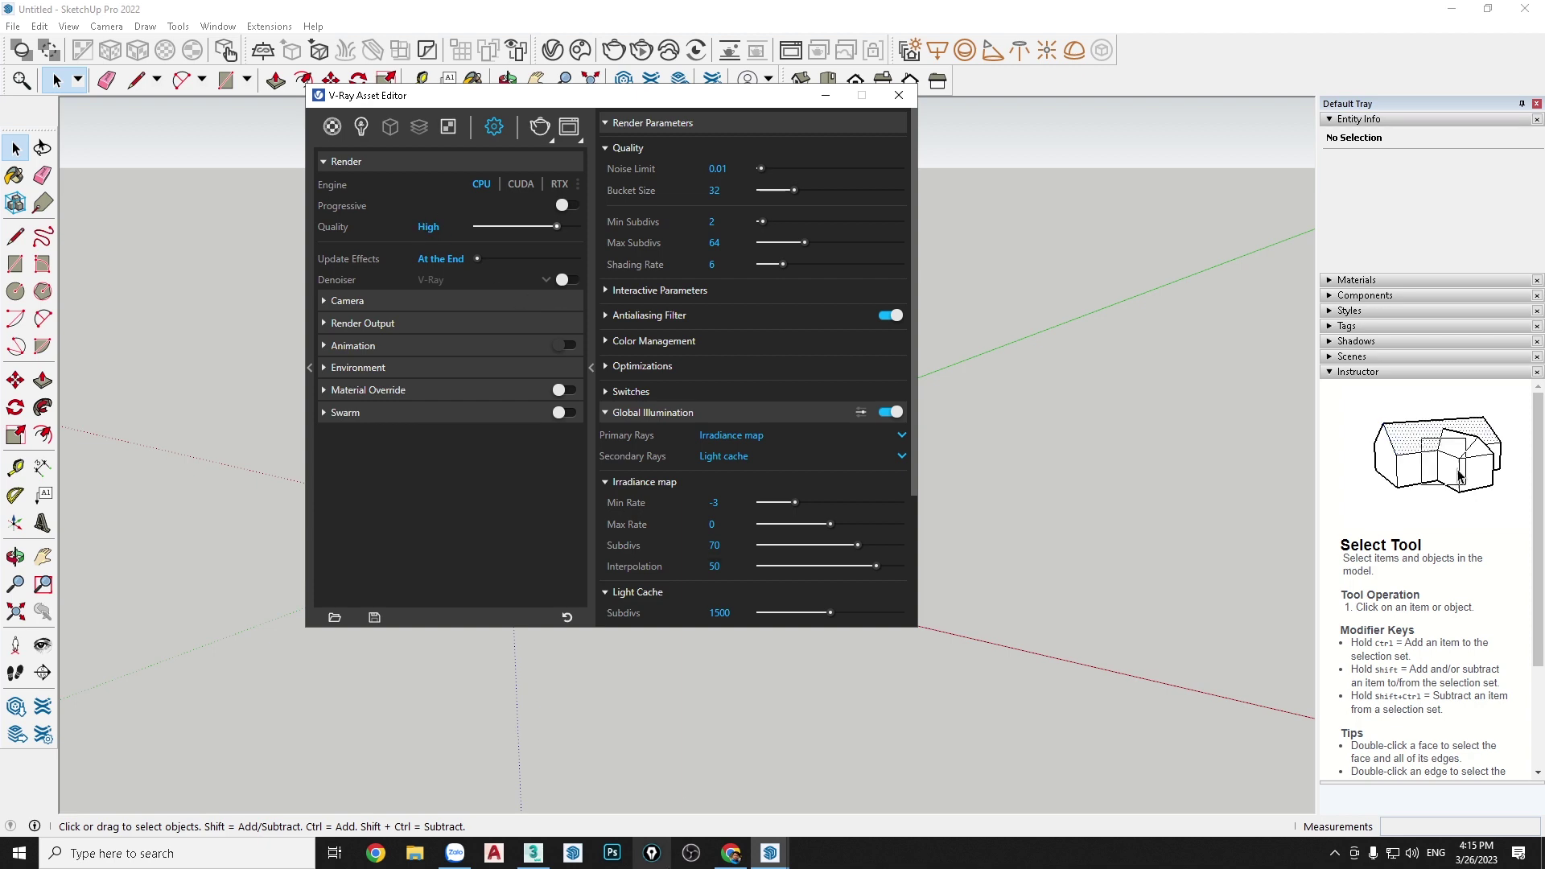
pyautogui.click(535, 855)
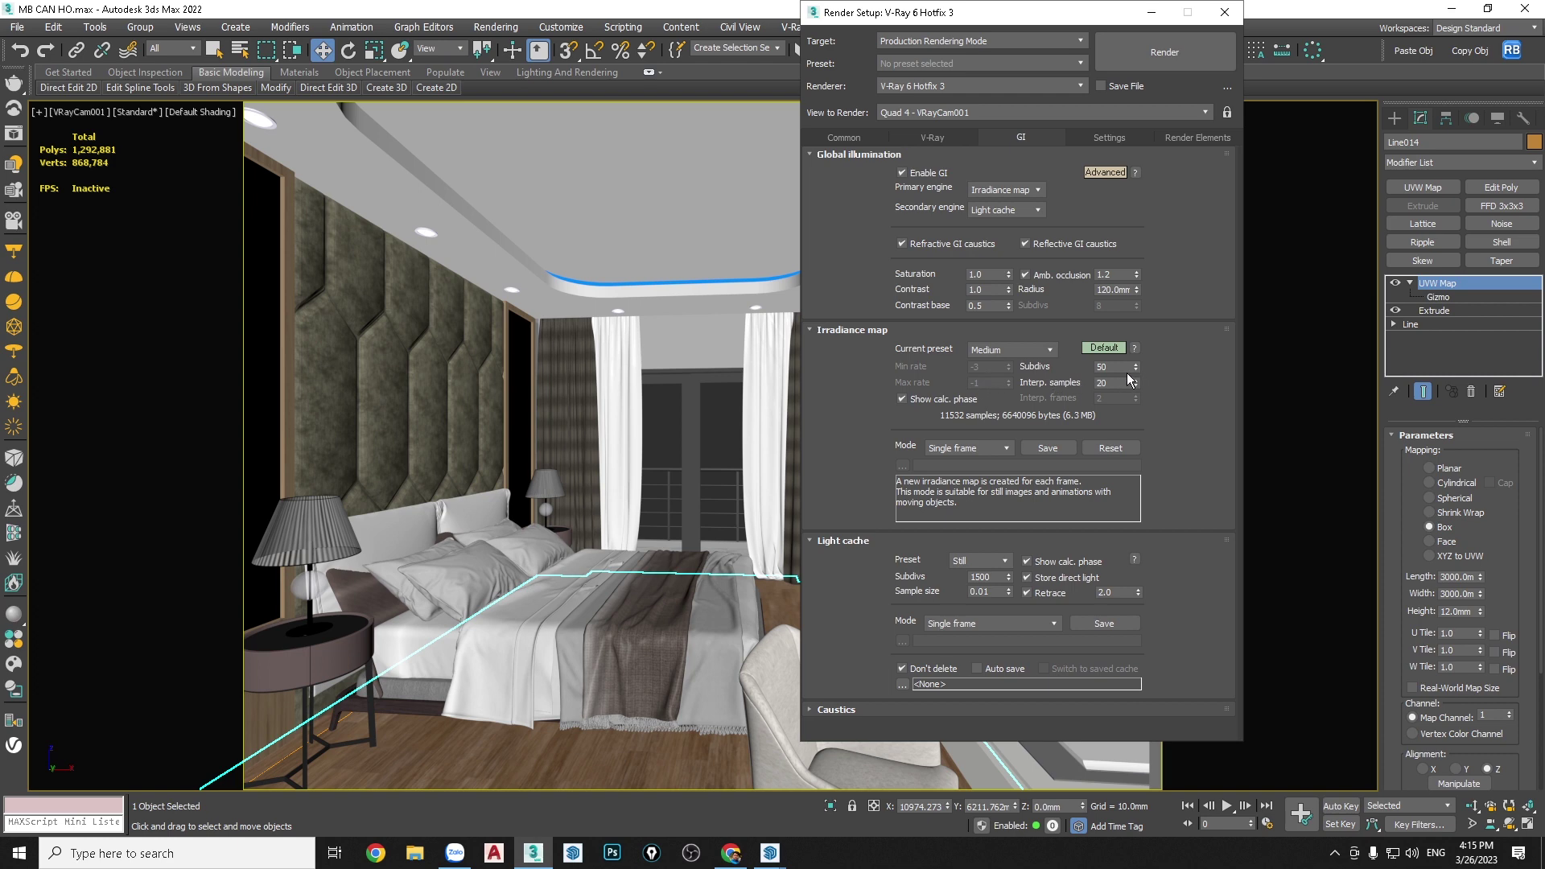
# Check the 3ds Max irradiance map preset, keep Medium, and compare with SketchUp's V-Ray values
pyautogui.click(1031, 354)
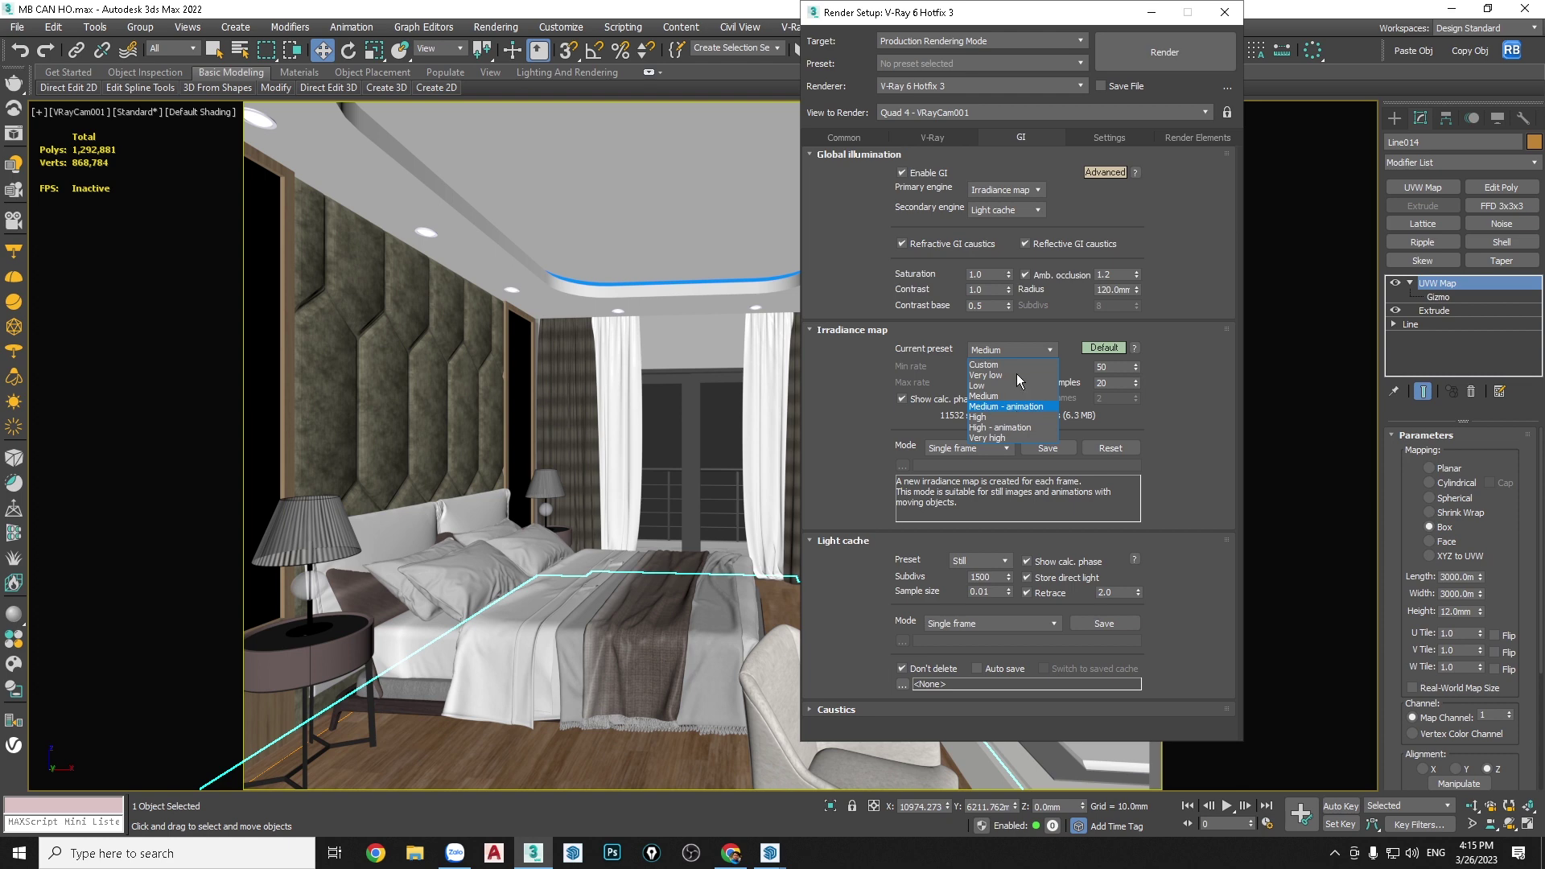
pyautogui.click(1168, 375)
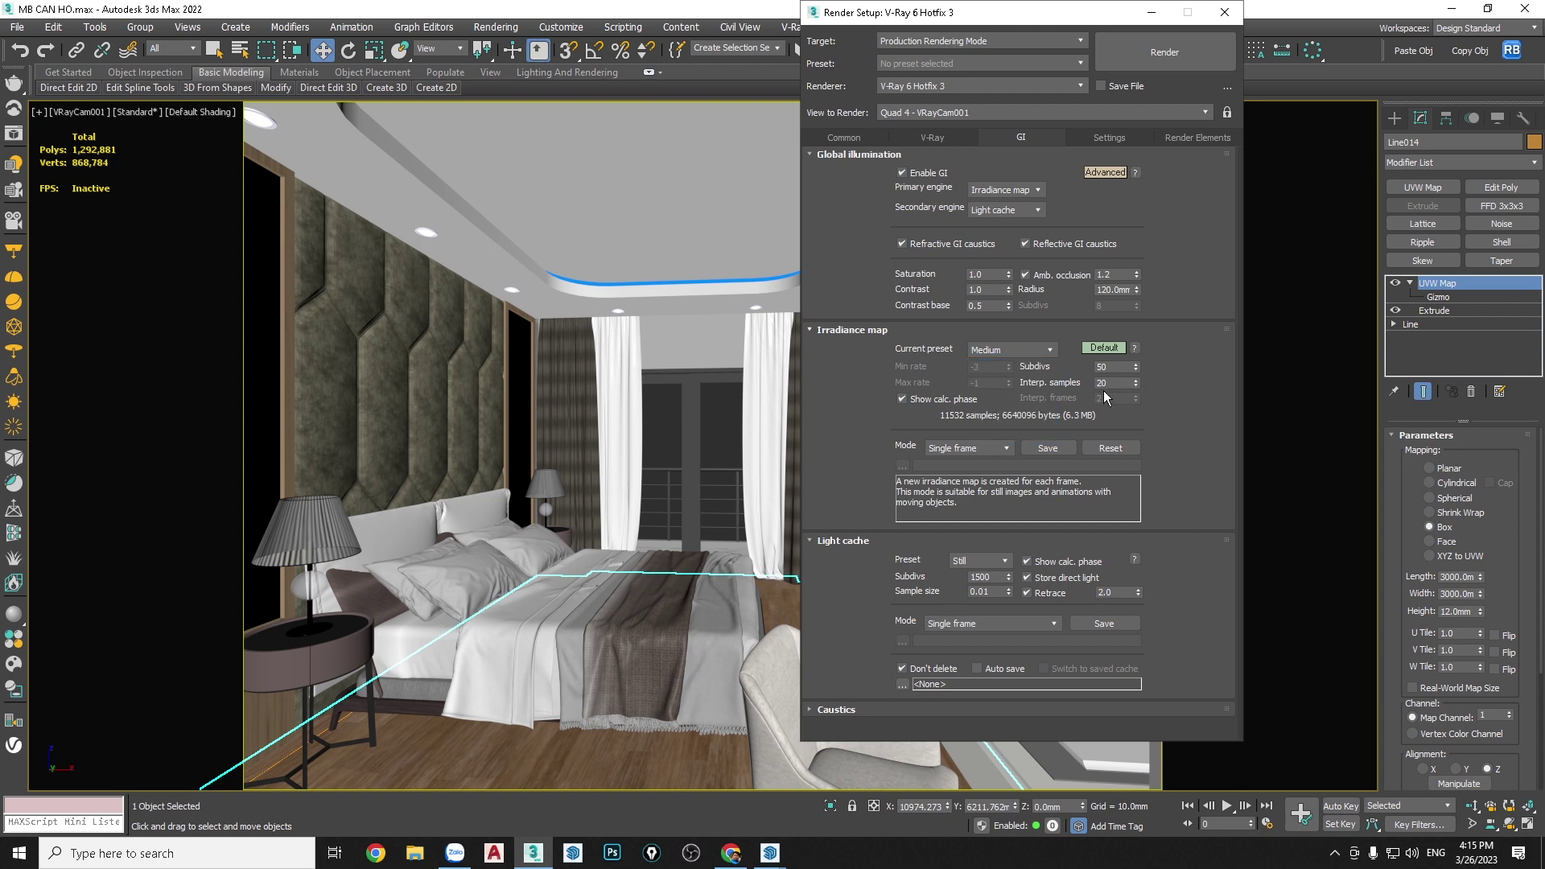
pyautogui.moveTo(770, 853)
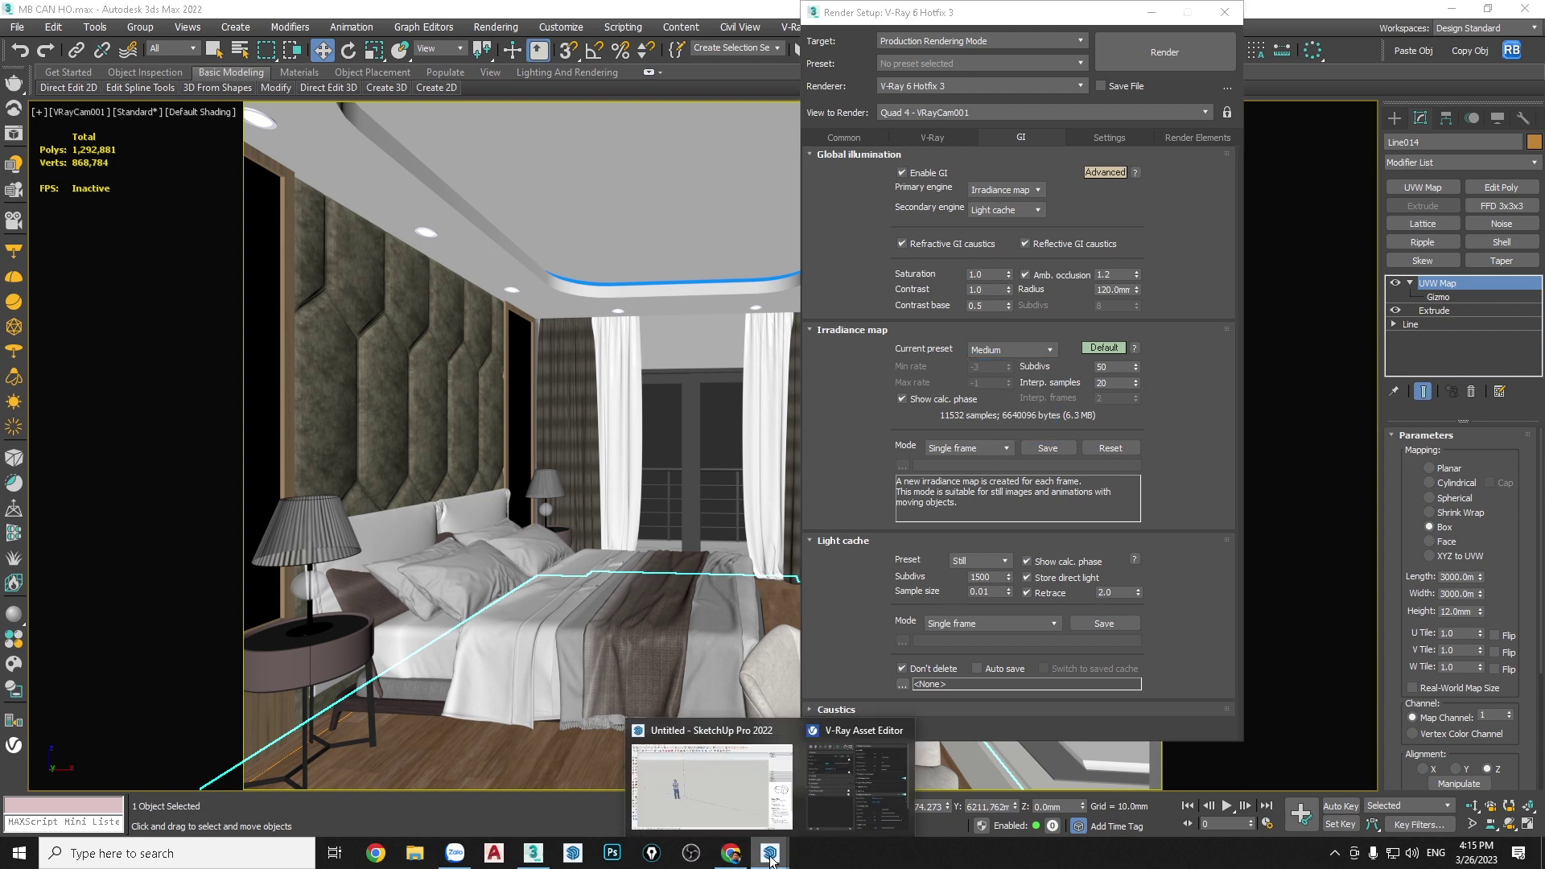
pyautogui.hotkey('alt', 'Tab')
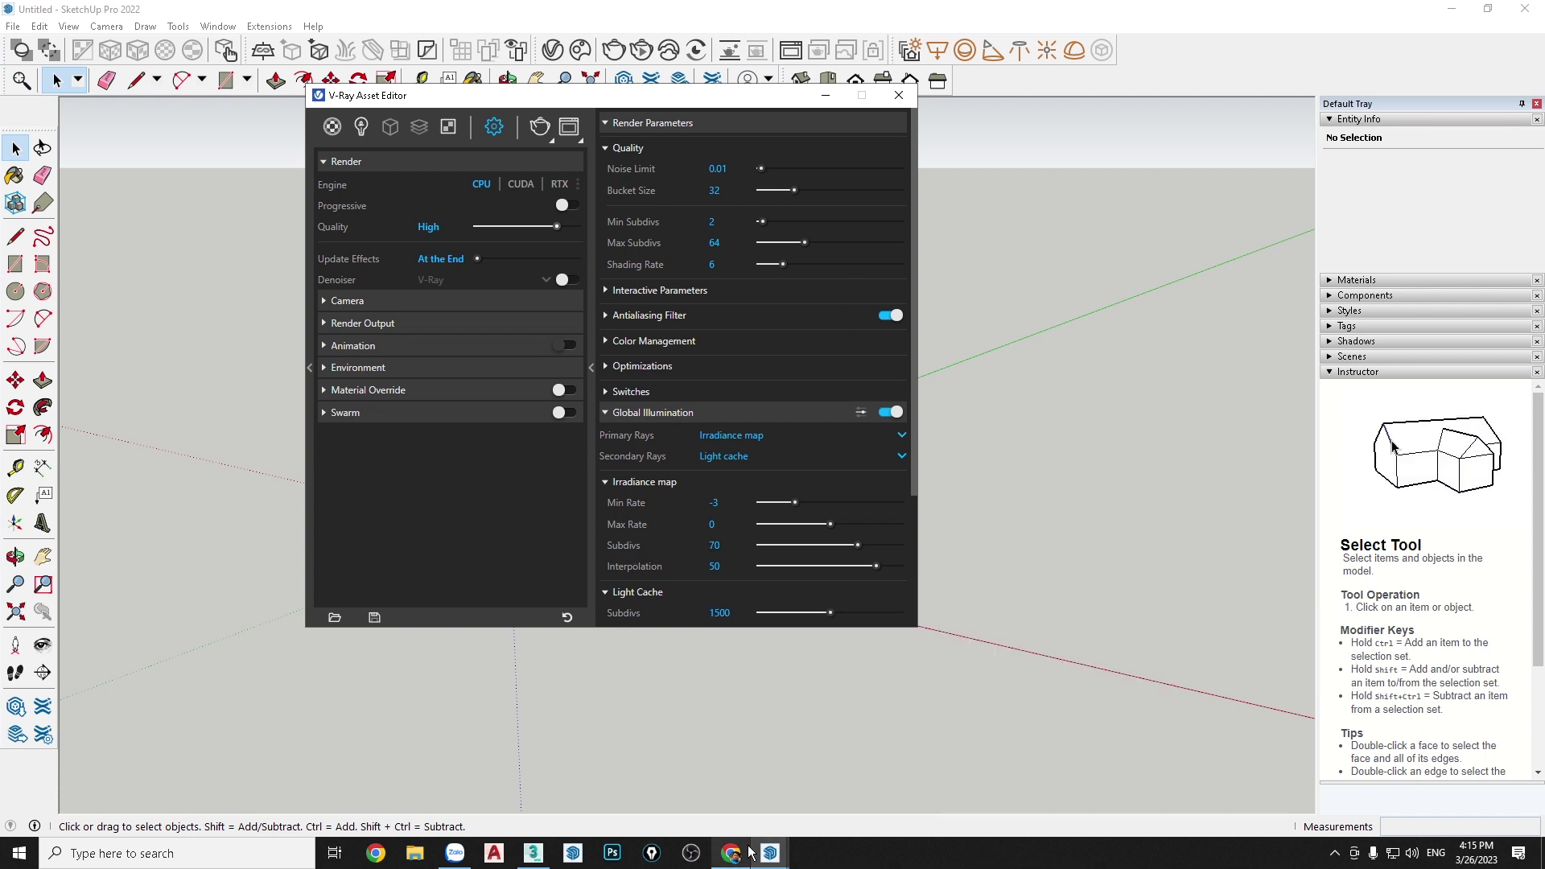
pyautogui.click(532, 853)
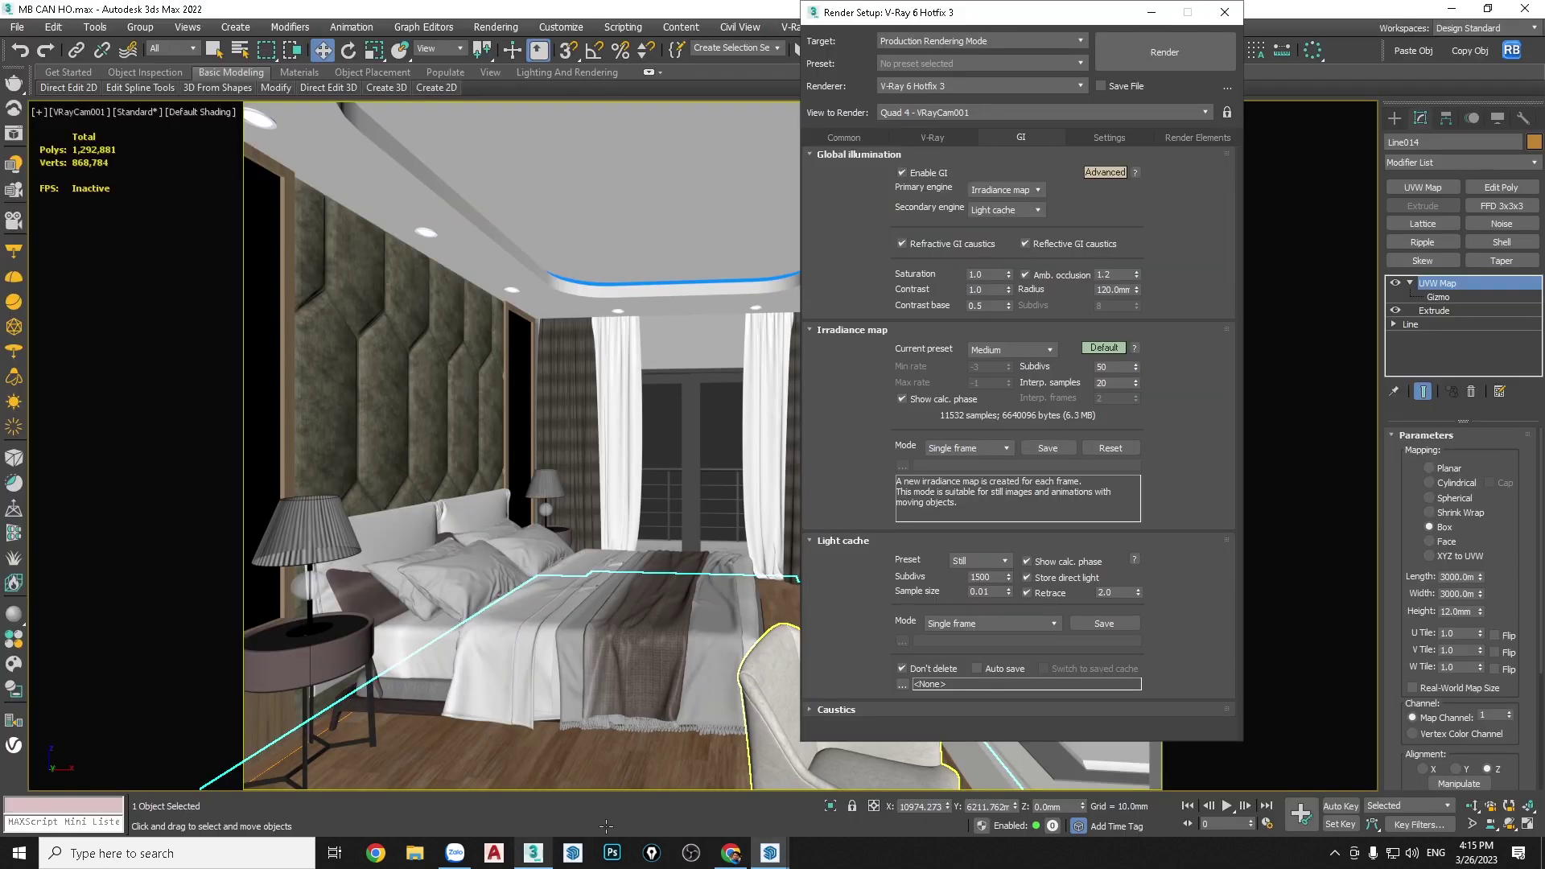
# Set the irradiance map subdivisions to 70 and interpolation samples to 50
pyautogui.doubleClick(1109, 365)
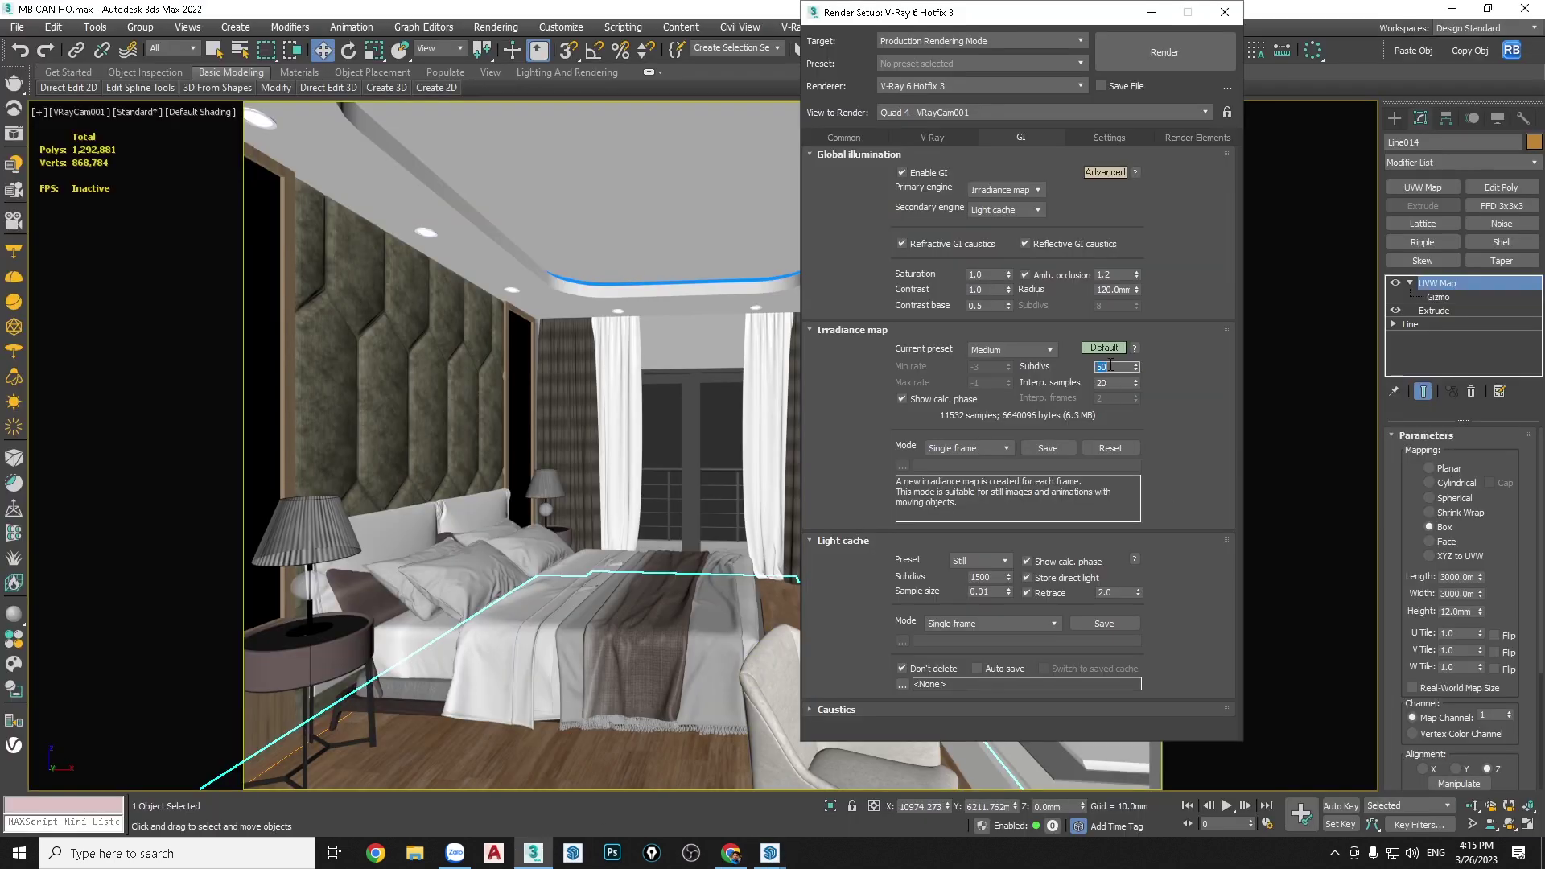
pyautogui.write('70')
pyautogui.press('Return')
pyautogui.doubleClick(1110, 382)
pyautogui.click(770, 852)
pyautogui.click(761, 771)
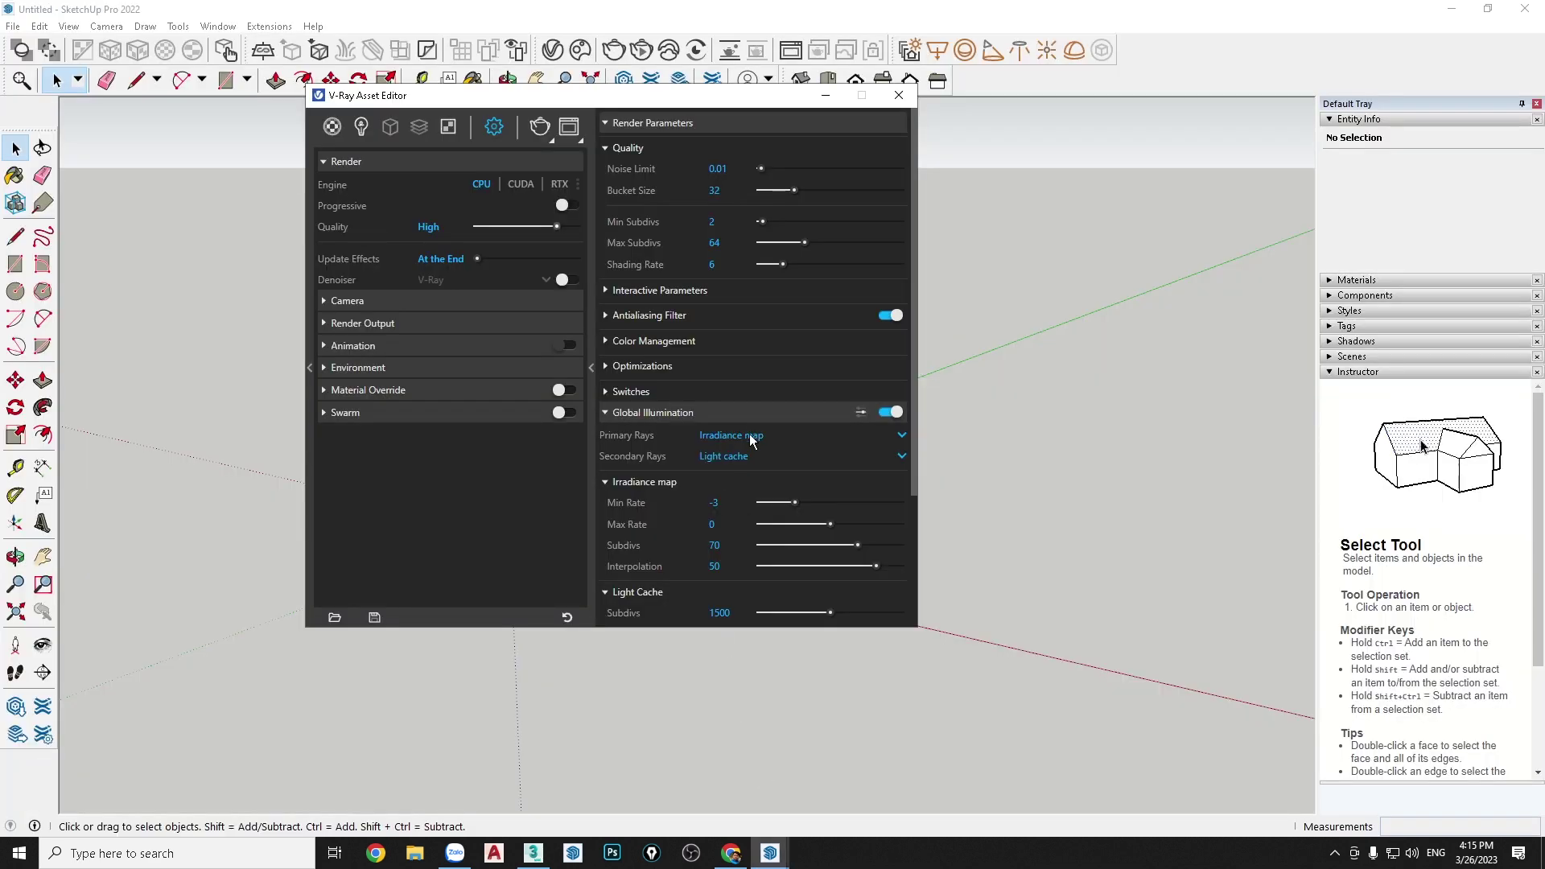
# Review SketchUp's advanced GI and Ambient Occlusion settings, where ambient occlusion is off
pyautogui.scroll(-3, 798, 505)
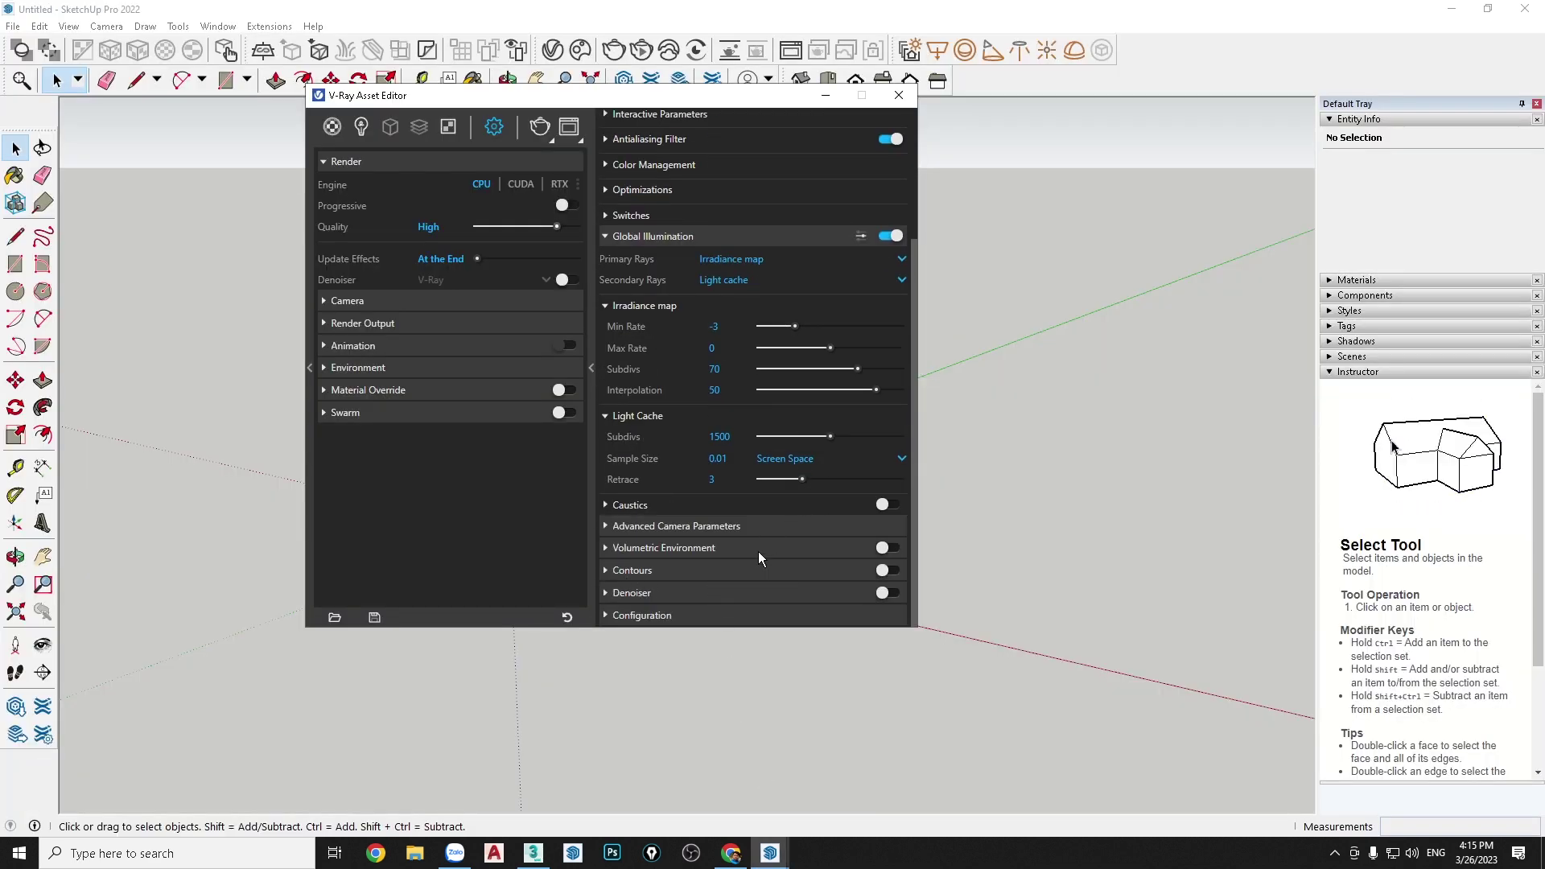
pyautogui.click(859, 236)
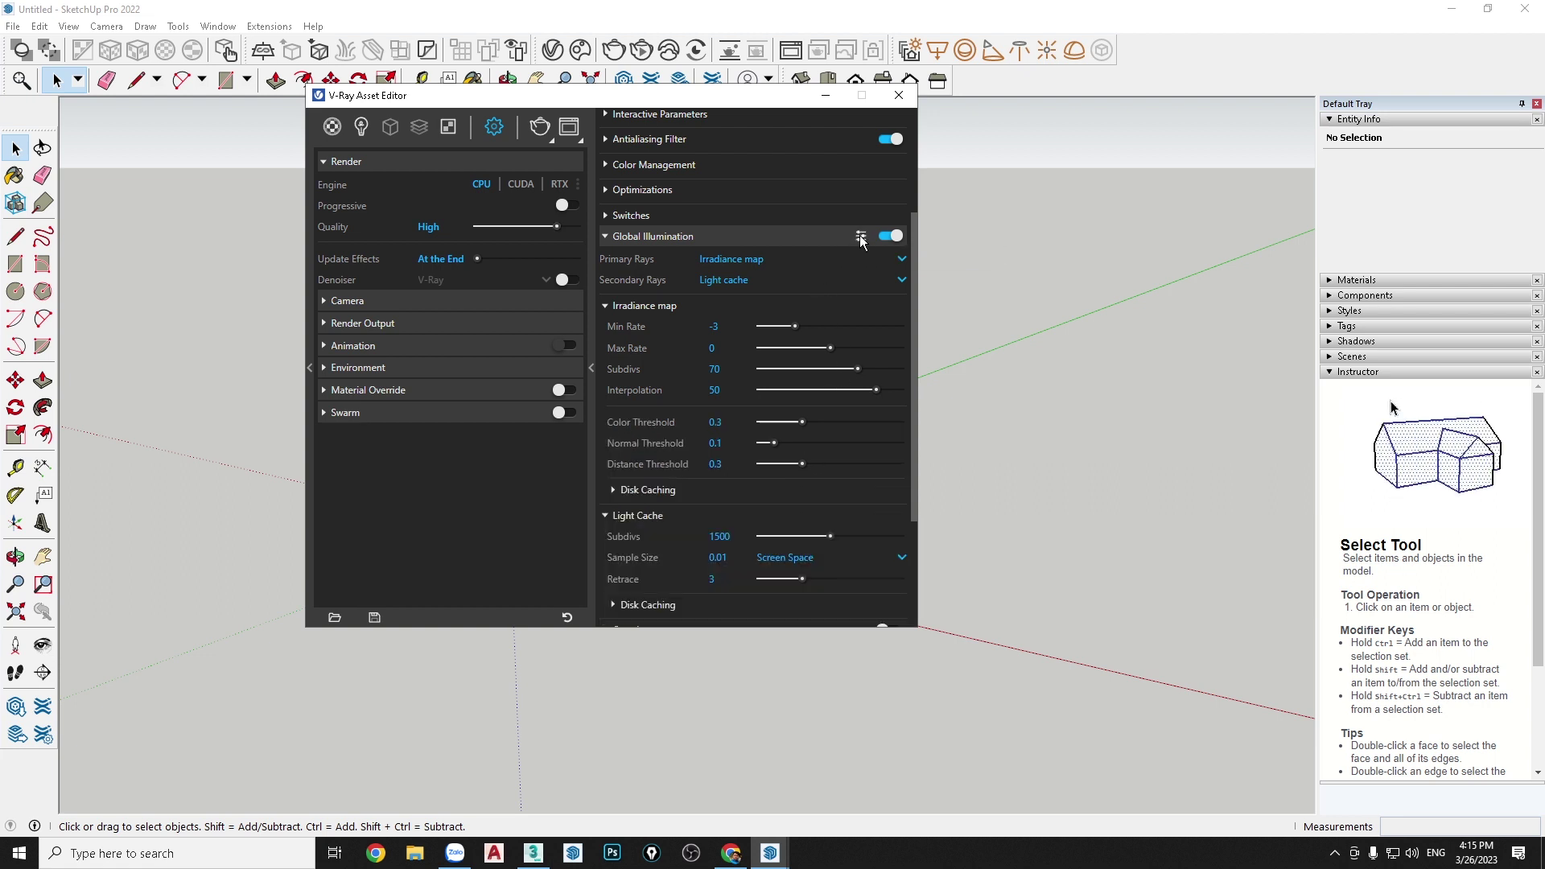
pyautogui.scroll(-3, 774, 490)
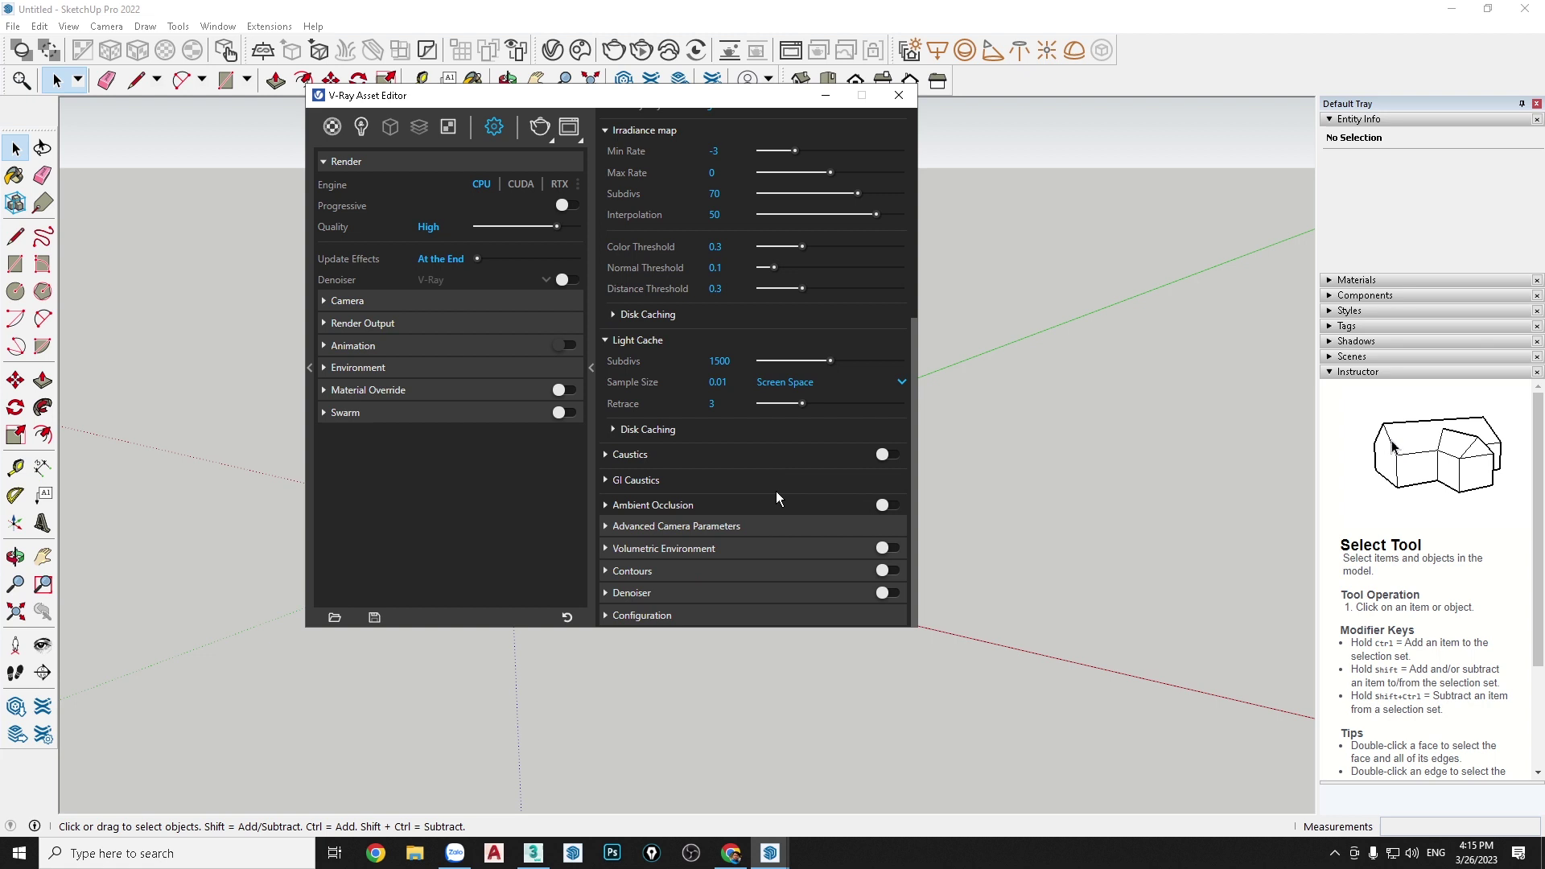
pyautogui.click(606, 505)
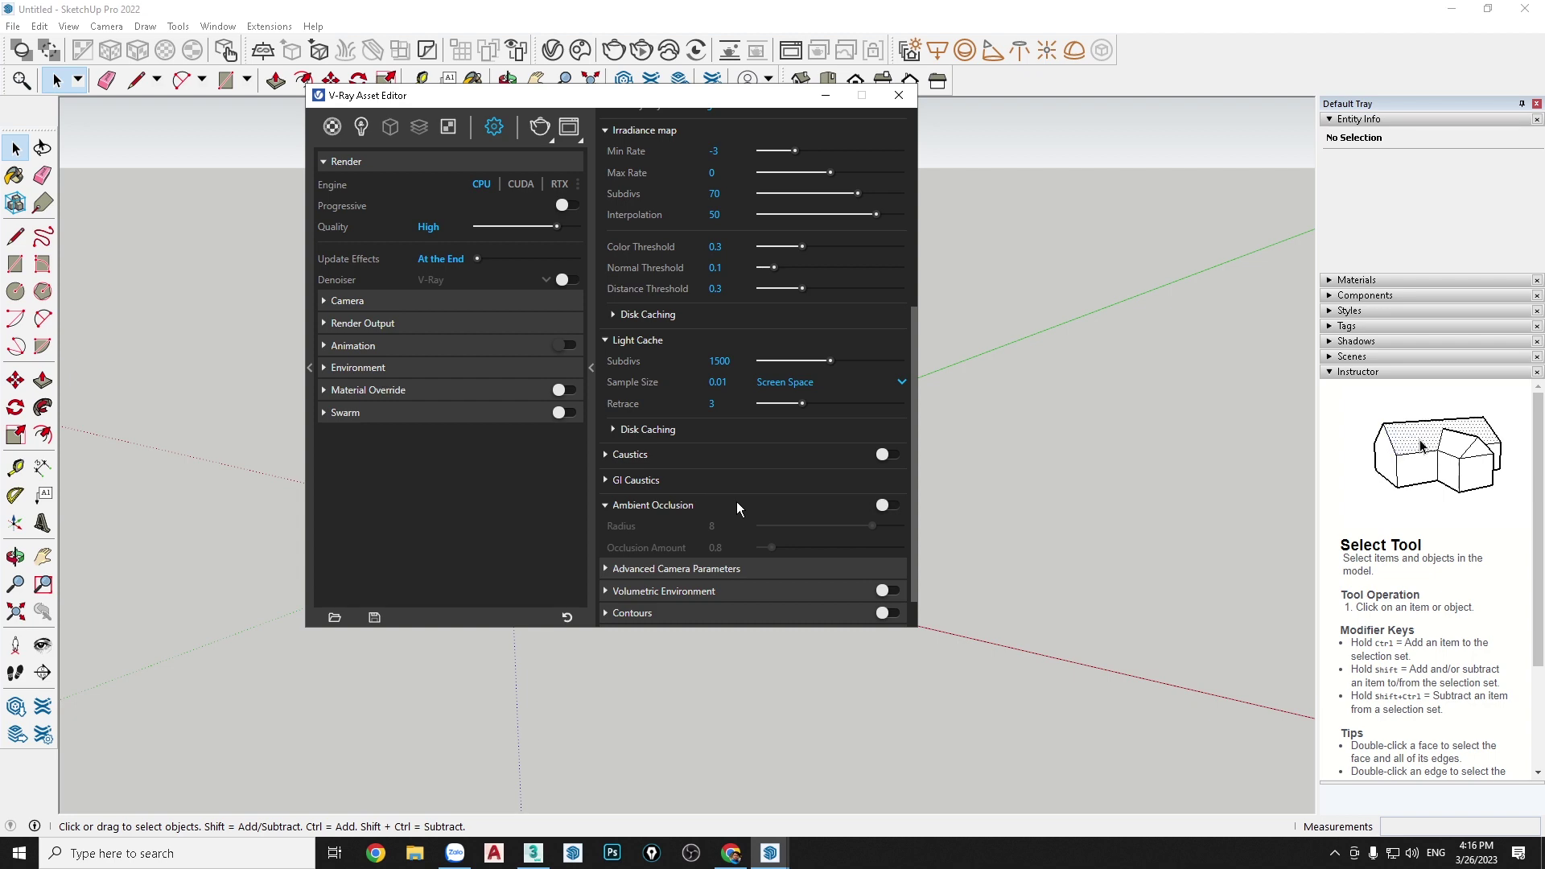
pyautogui.click(824, 100)
pyautogui.click(548, 861)
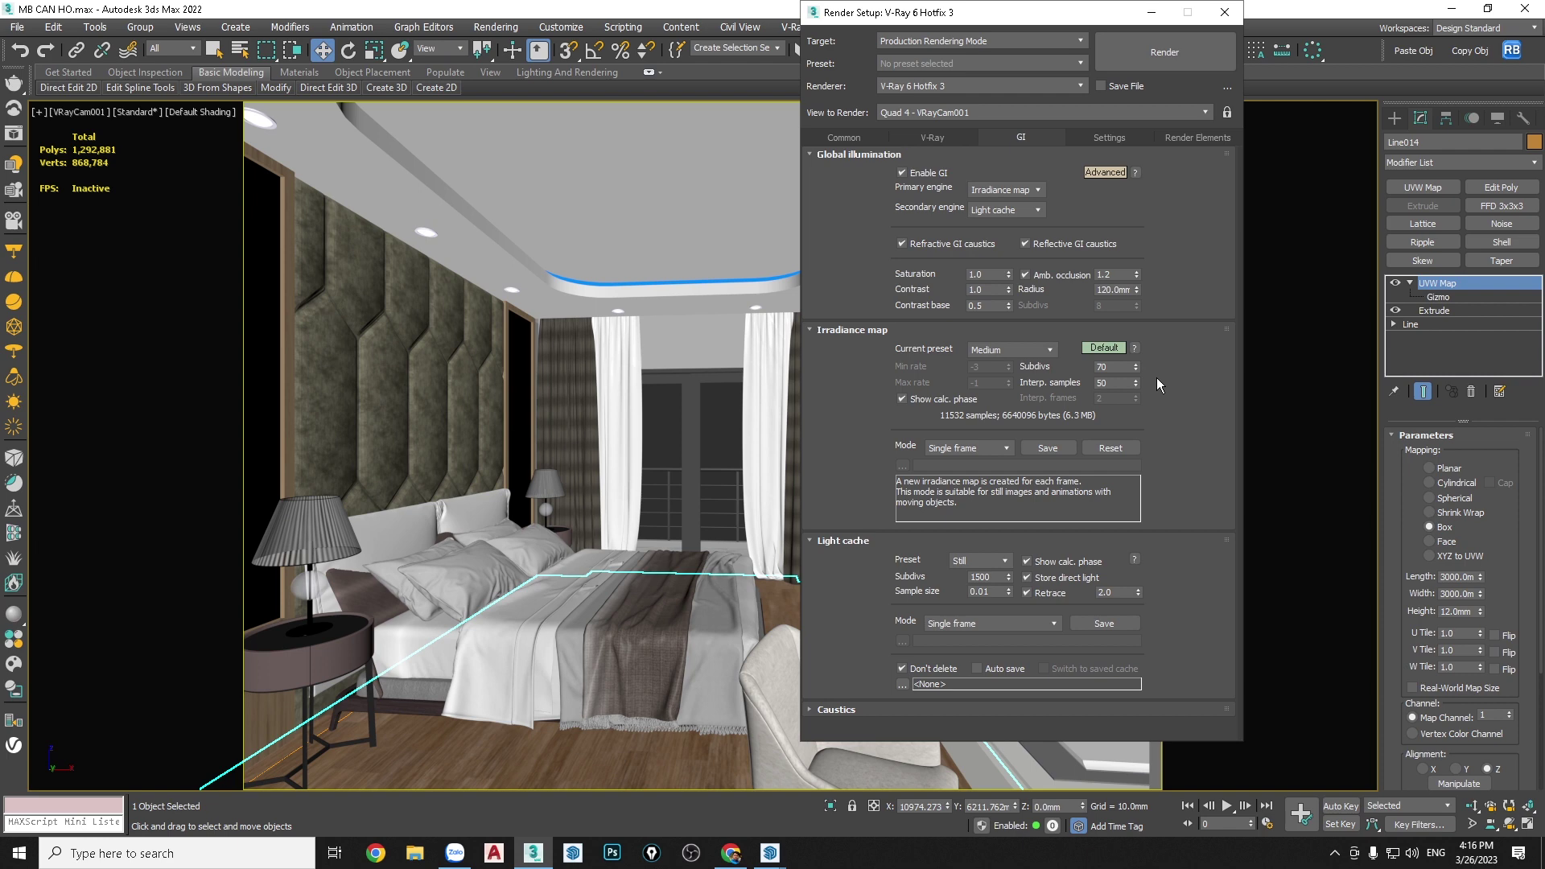
# Save the bedroom scene and launch the 2000x1500 V-Ray render of the camera view
pyautogui.moveTo(987, 14); pyautogui.dragTo(1020, 100)
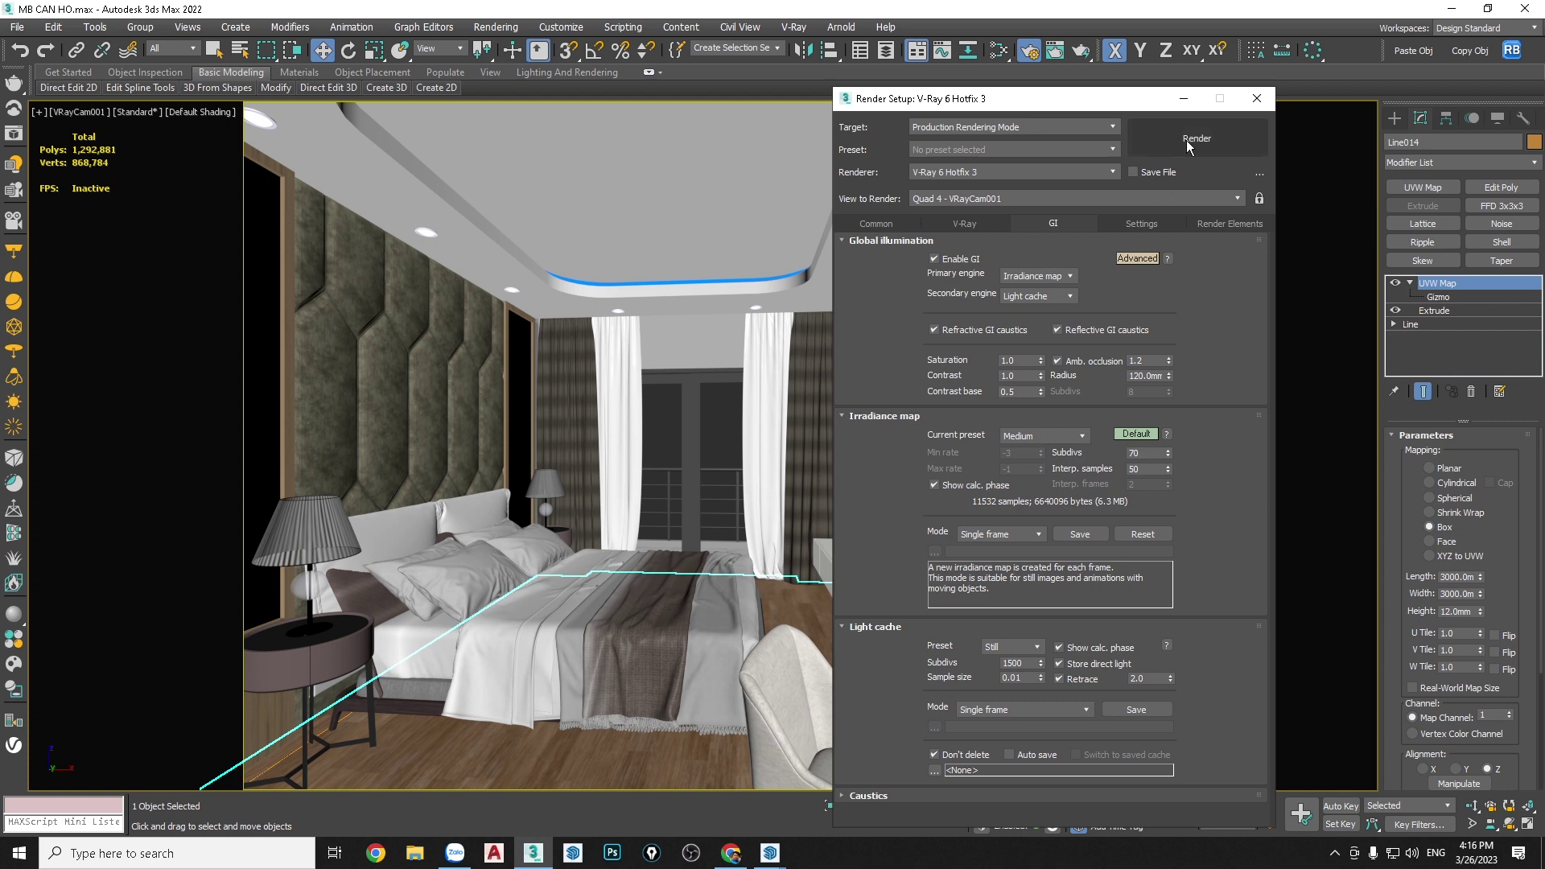
pyautogui.click(15, 31)
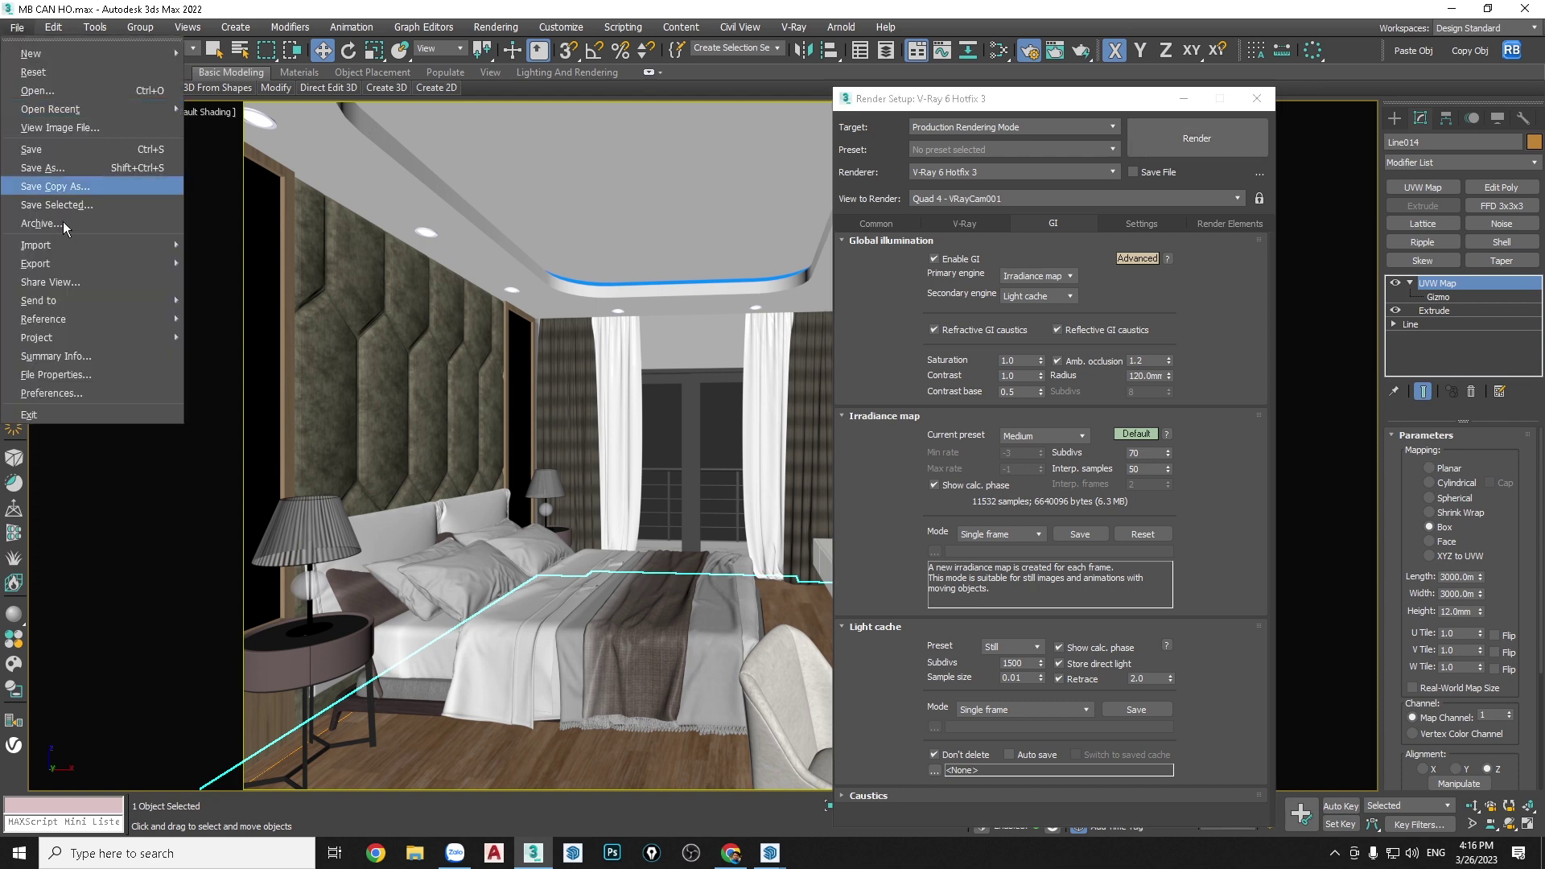
pyautogui.click(38, 150)
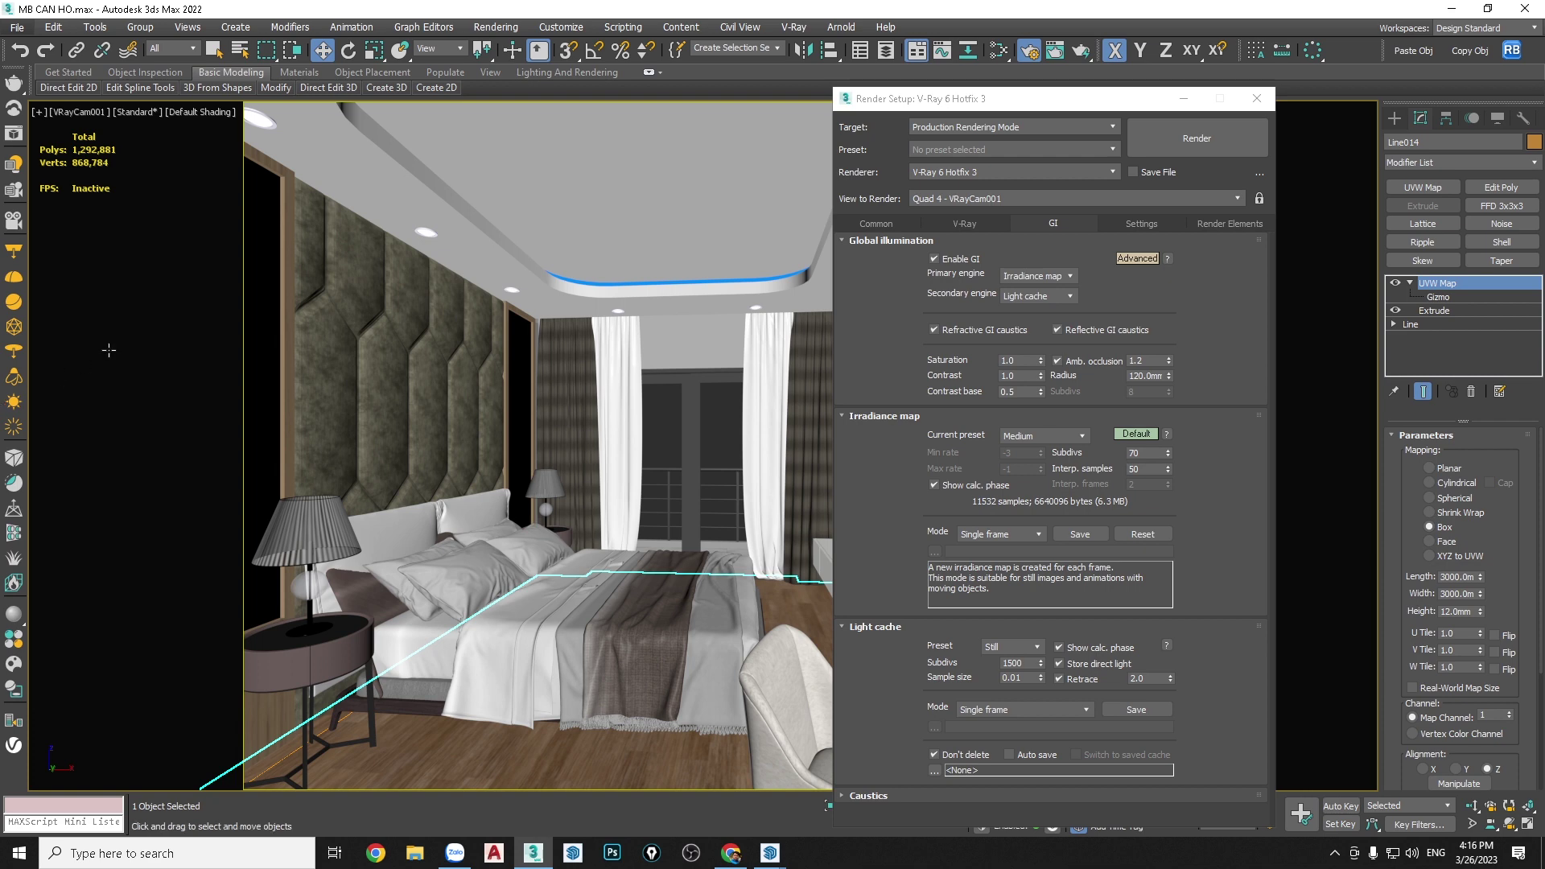
pyautogui.click(1197, 139)
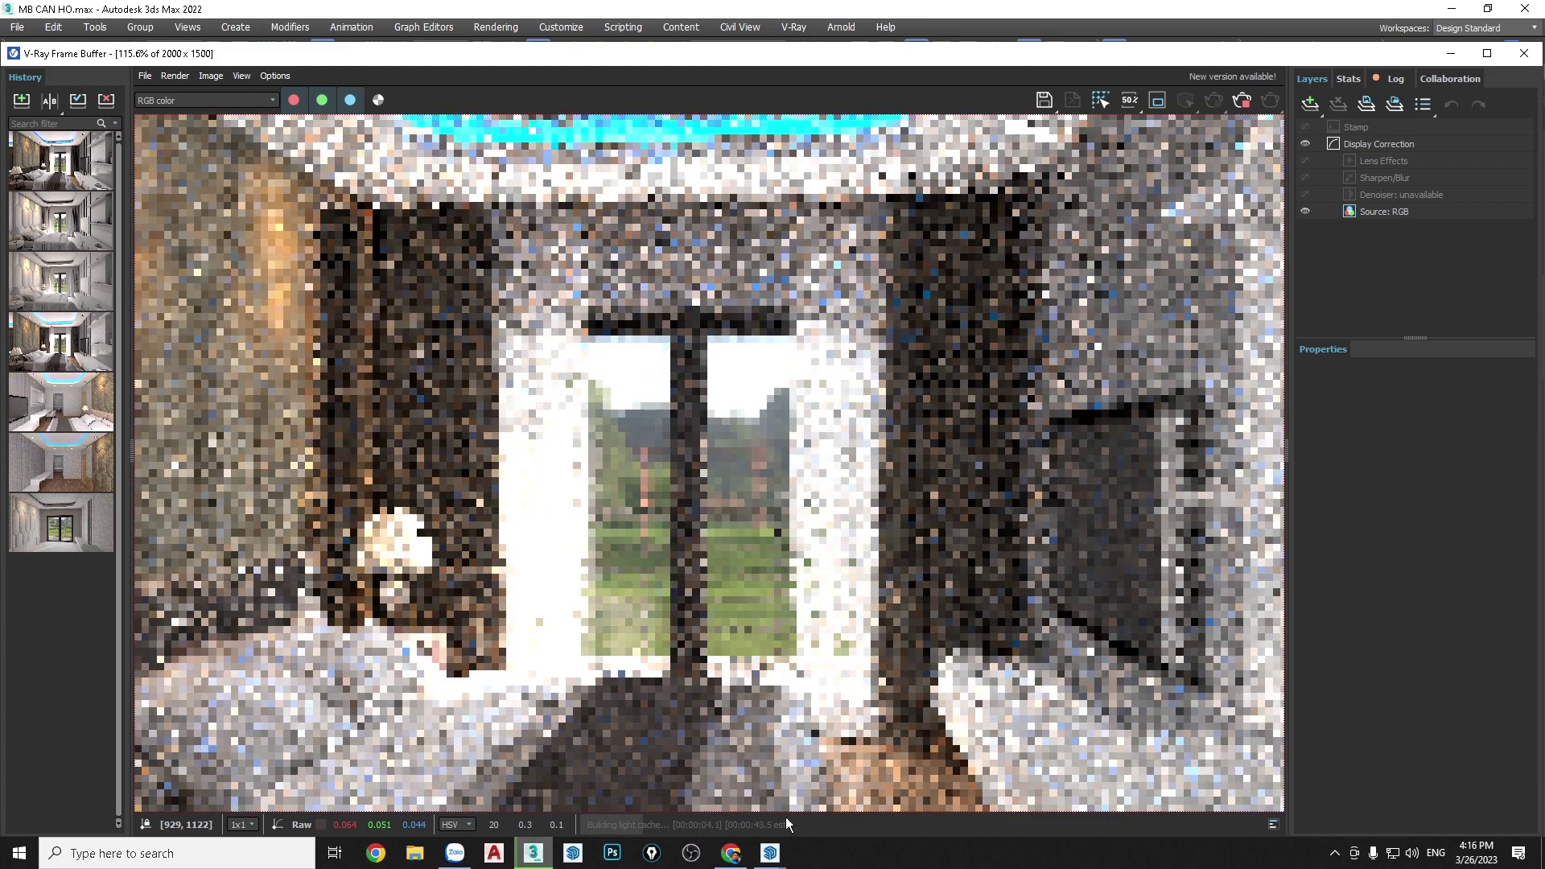
# Halt the grainy, partial 2000x1500 render and minimize the V-Ray Frame Buffer
pyautogui.scroll(-1, 851, 787)
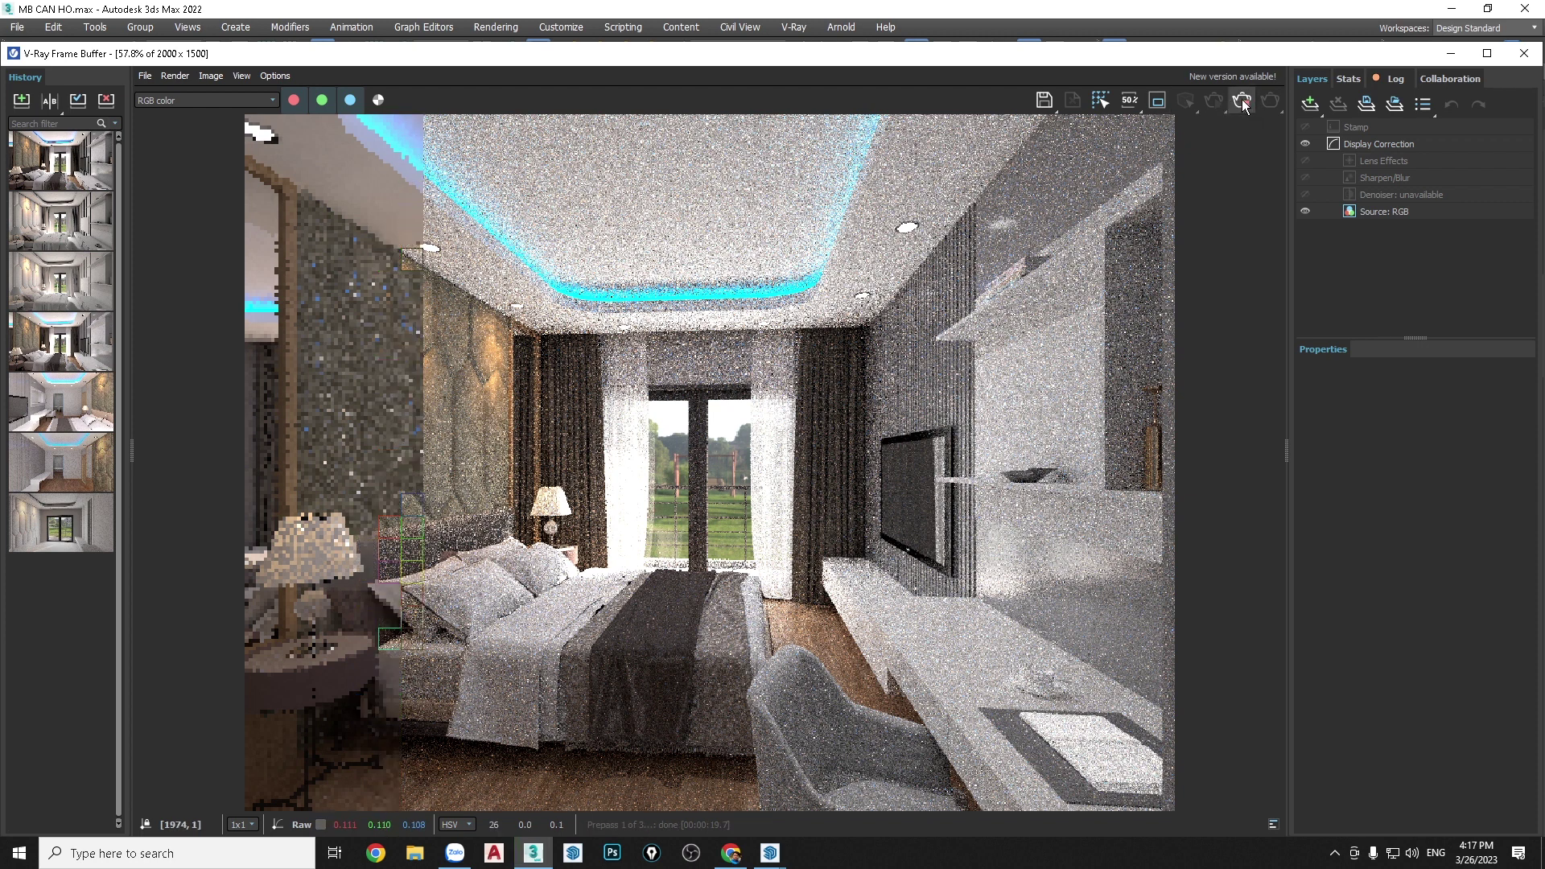
pyautogui.click(1242, 99)
pyautogui.click(1450, 53)
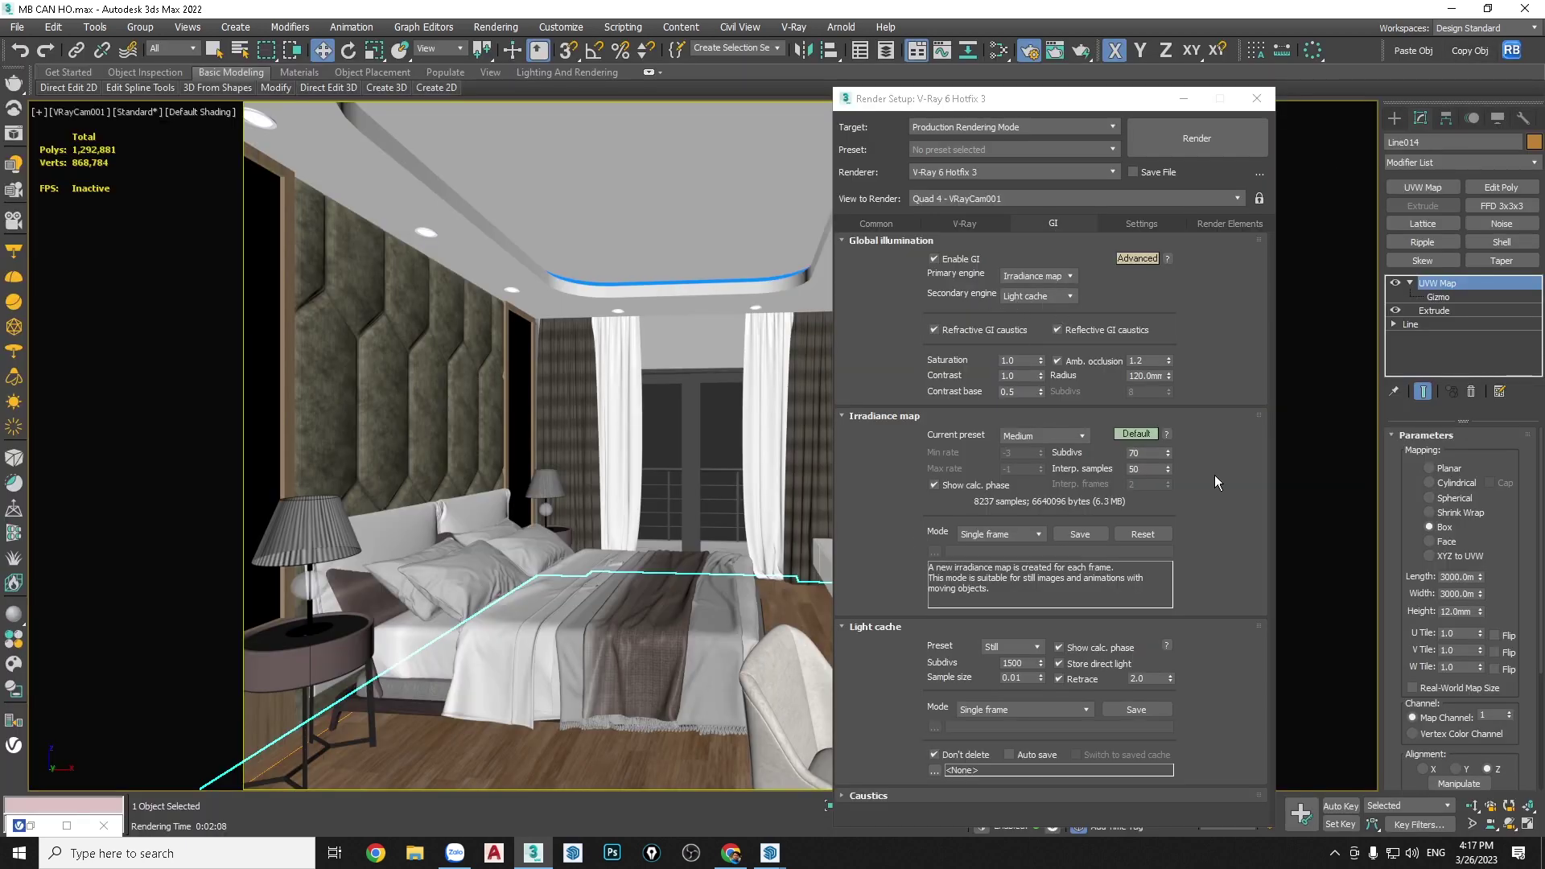
# Set the render output width to 600 so the size becomes 600x450
pyautogui.click(866, 220)
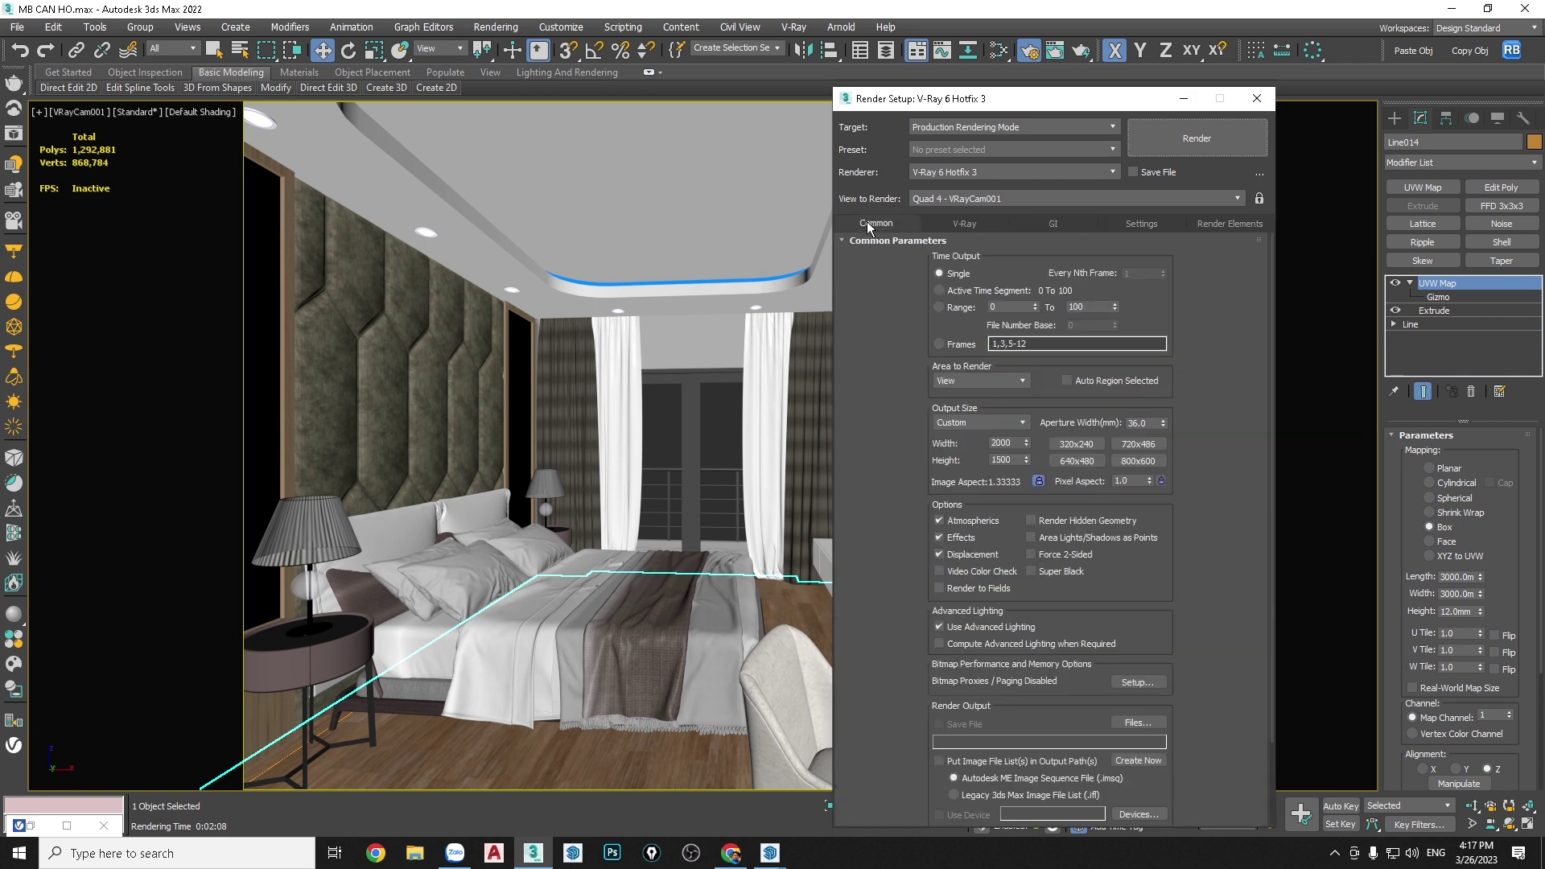
pyautogui.doubleClick(1014, 448)
pyautogui.write('60')
pyautogui.moveTo(1012, 106); pyautogui.dragTo(715, 104)
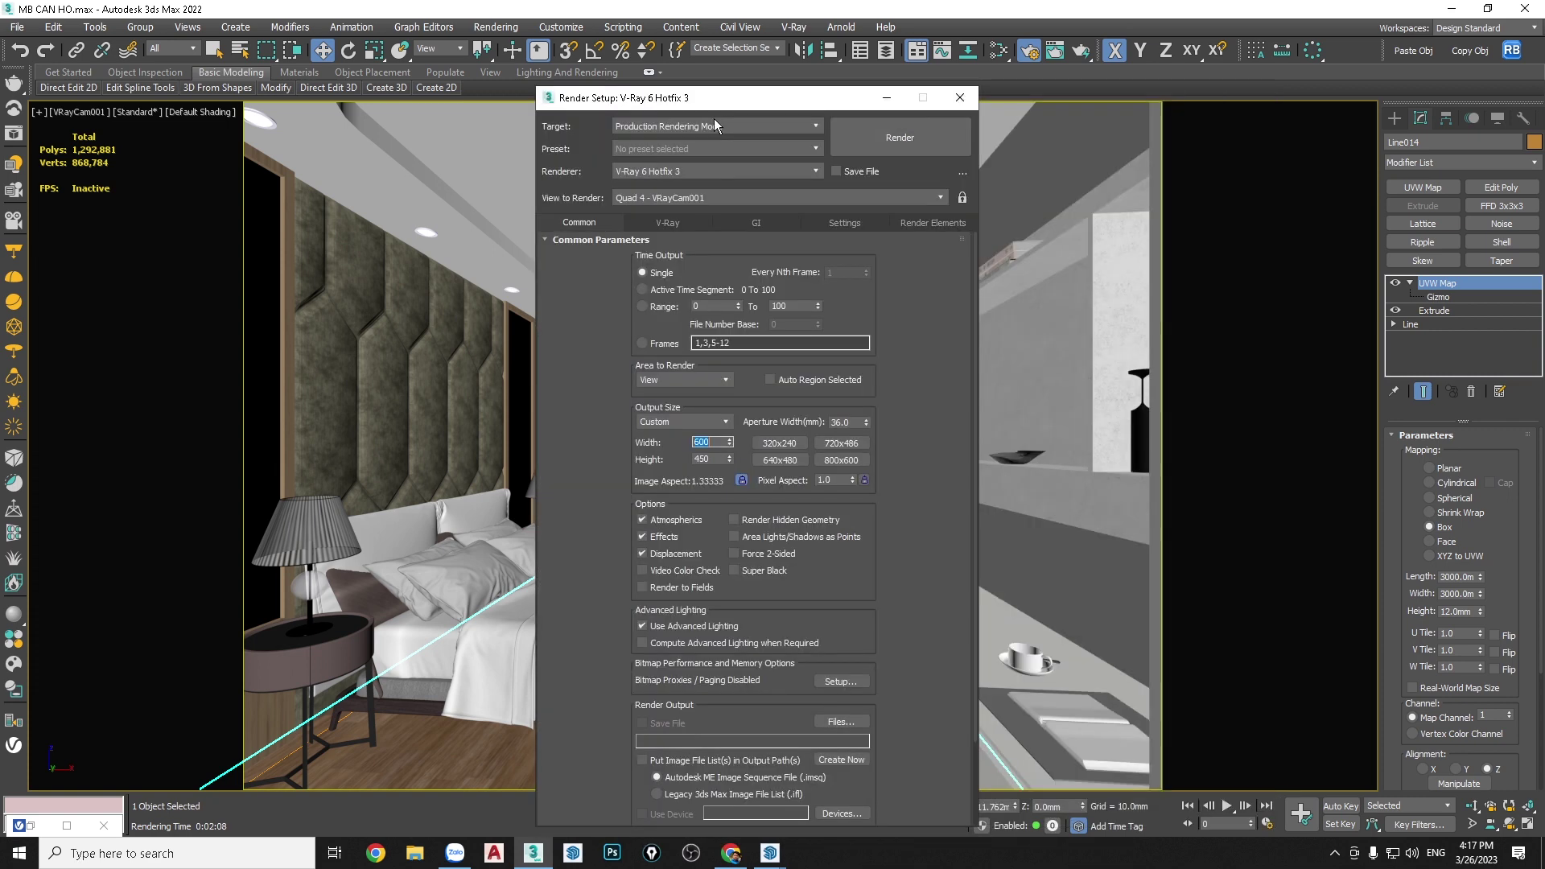
pyautogui.click(669, 224)
pyautogui.click(757, 224)
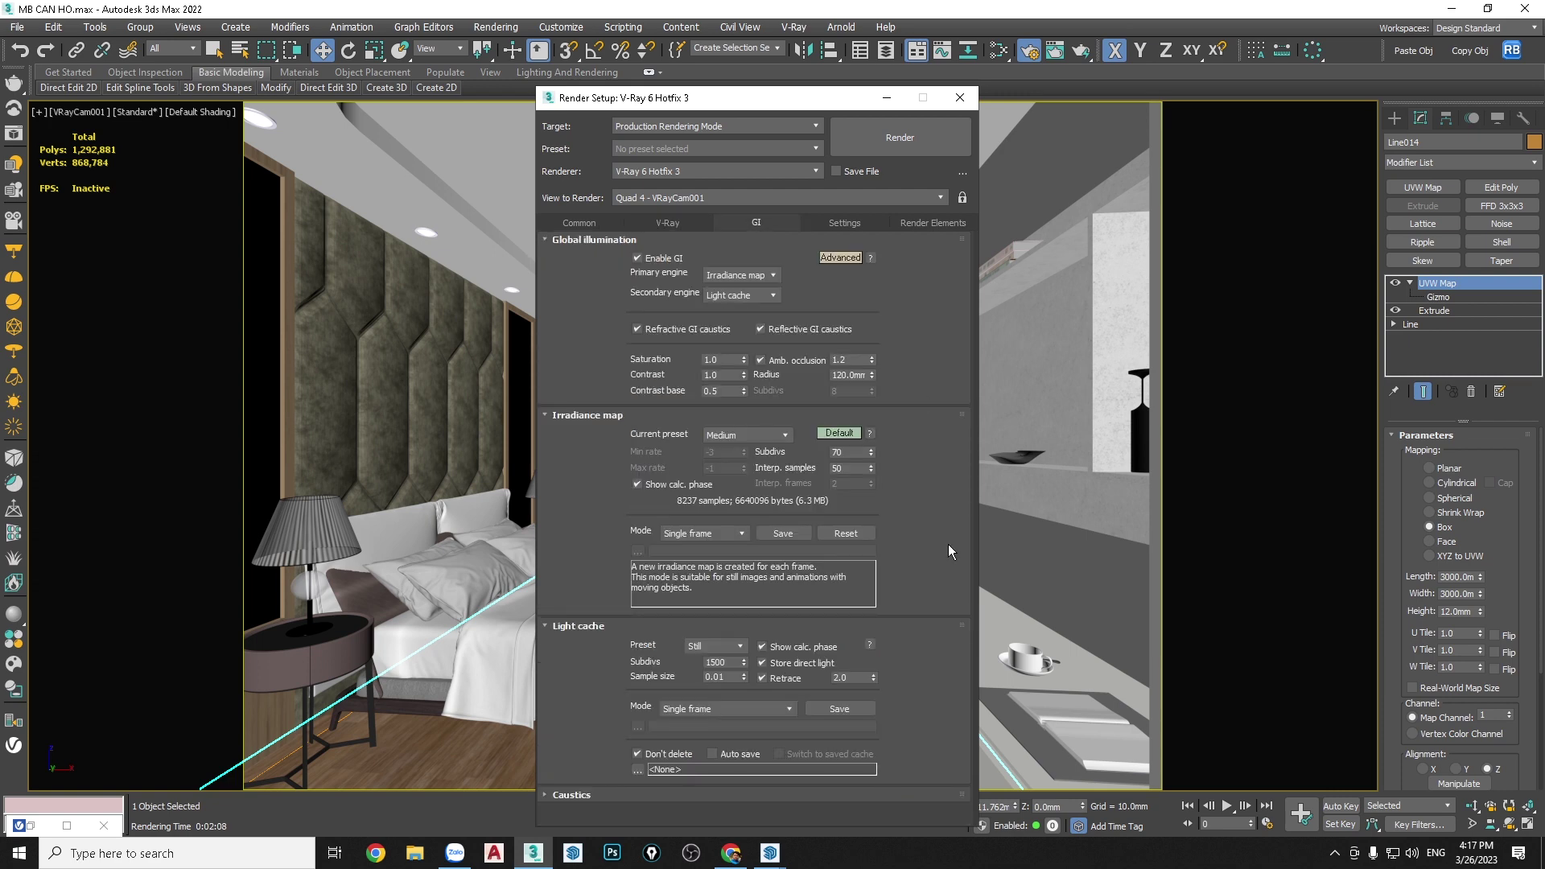
# Switch the Irradiance map rollout to Advanced mode, revealing its save and auto-save options
pyautogui.click(836, 434)
pyautogui.scroll(-3, 948, 499)
pyautogui.scroll(-3, 949, 523)
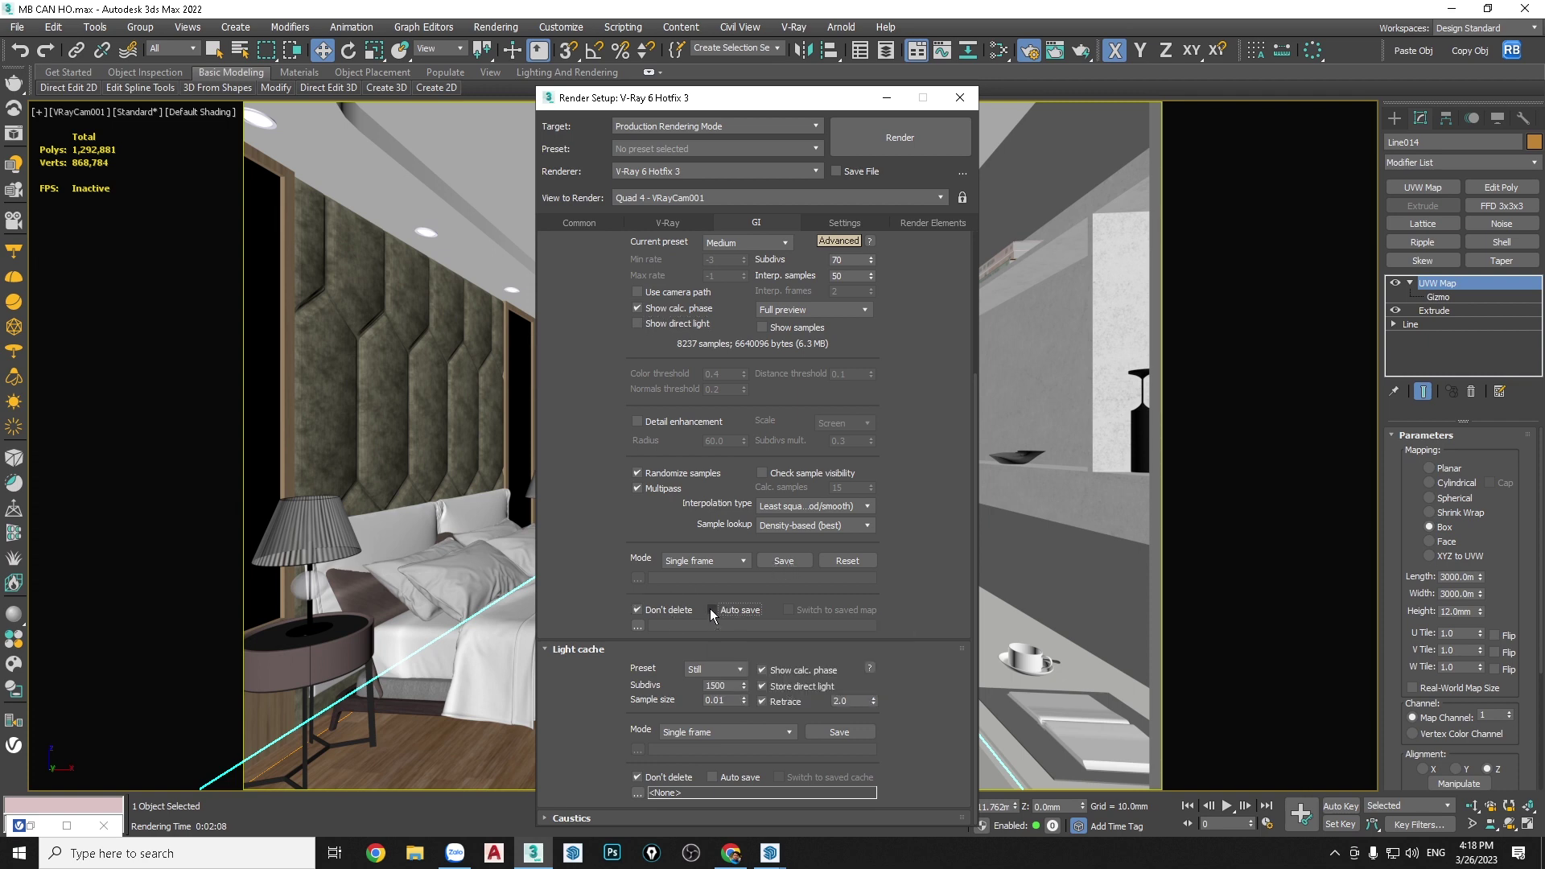
# Save the irradiance map as file '1' in the Music folder
pyautogui.click(780, 562)
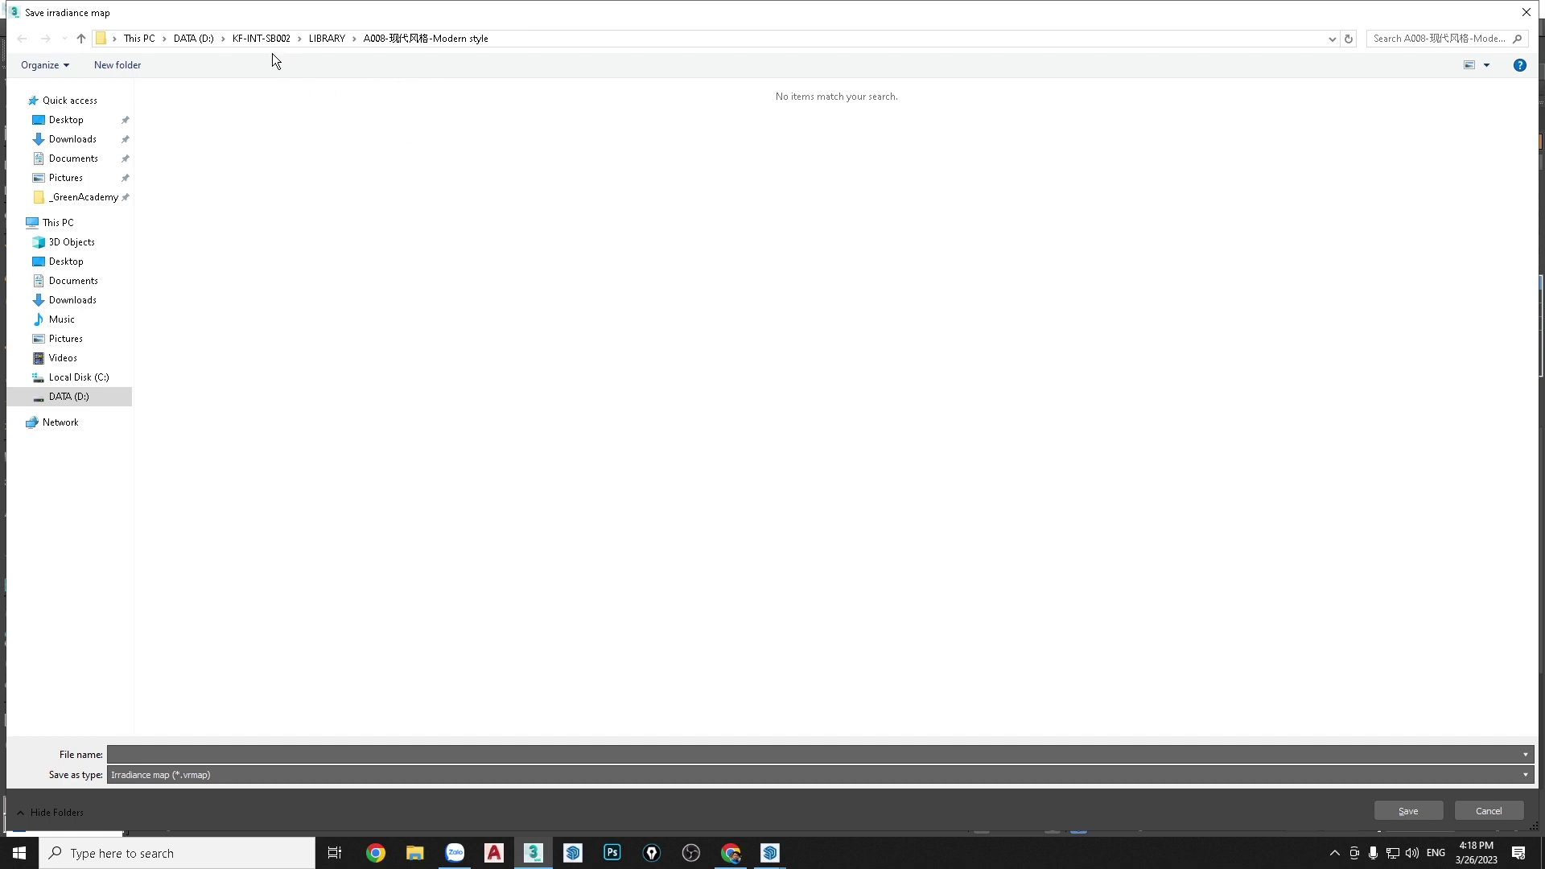
pyautogui.click(73, 280)
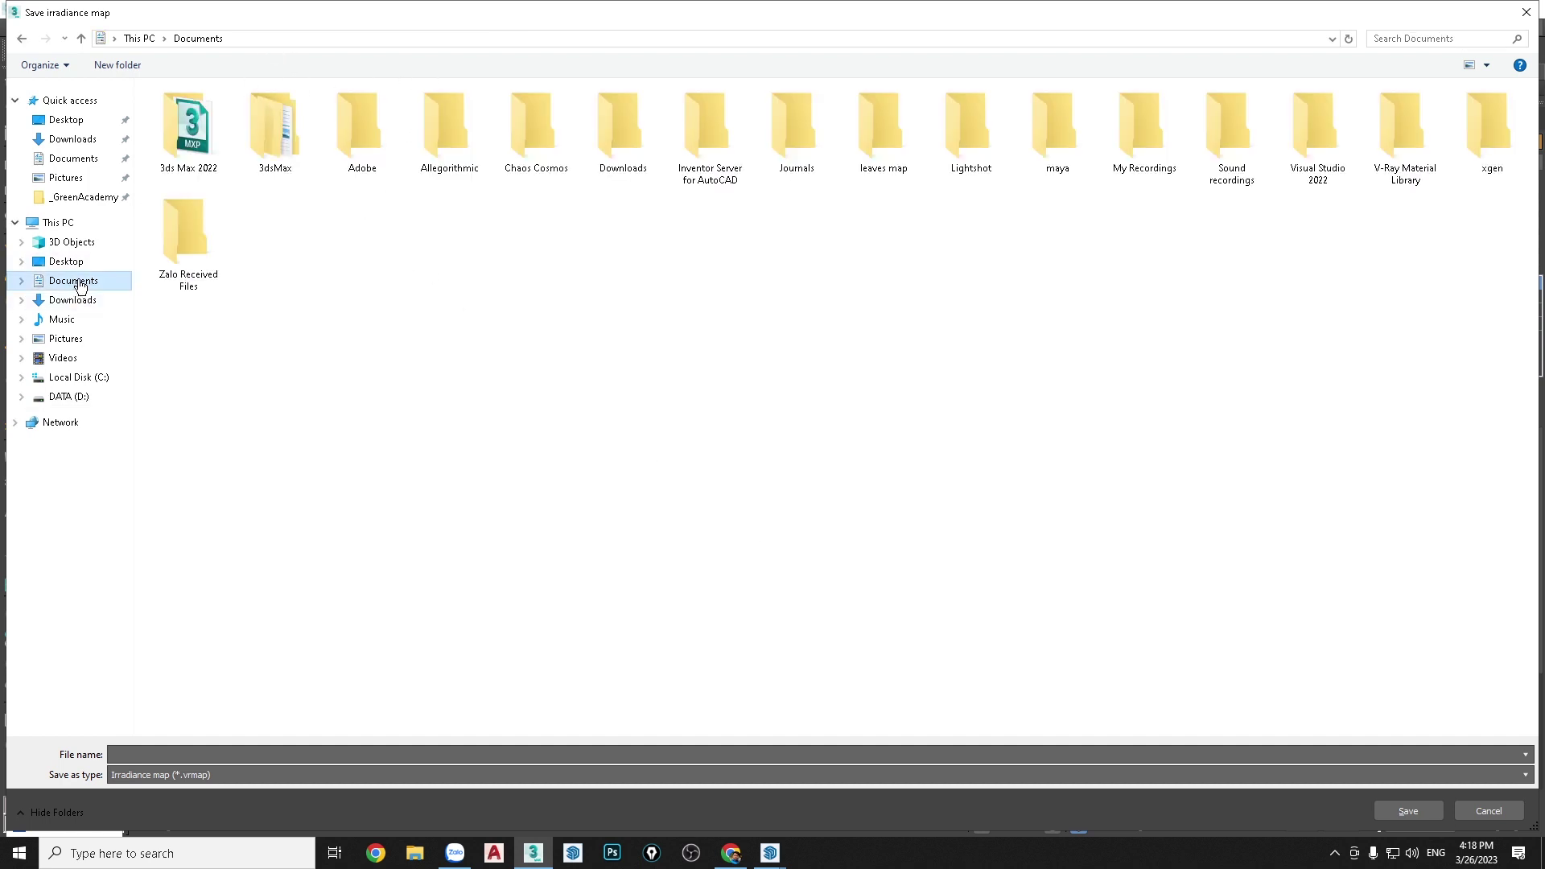
pyautogui.click(60, 322)
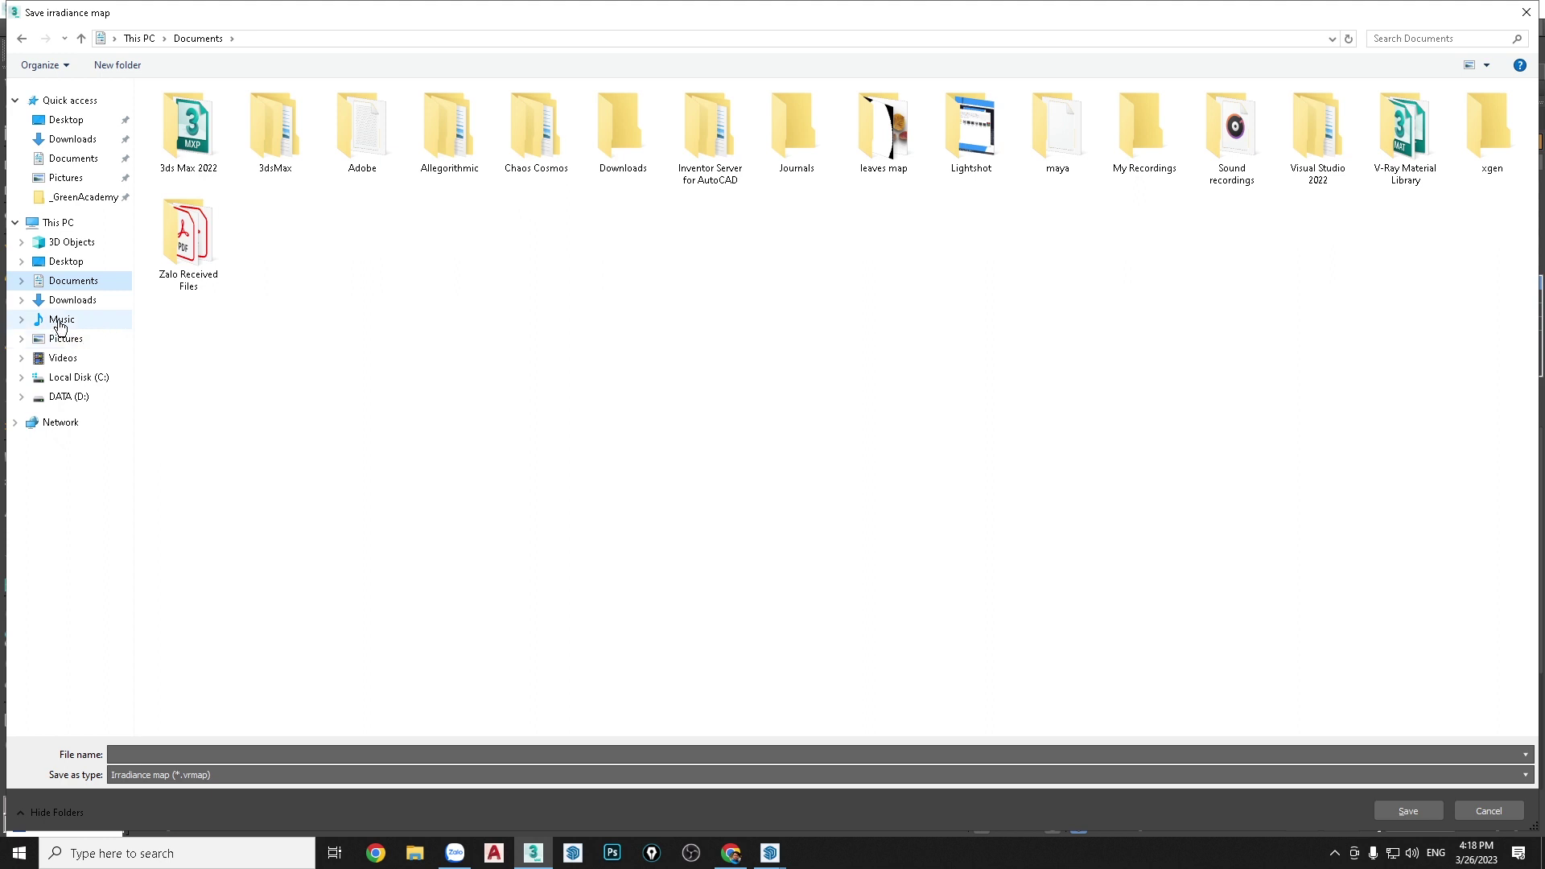
pyautogui.click(217, 754)
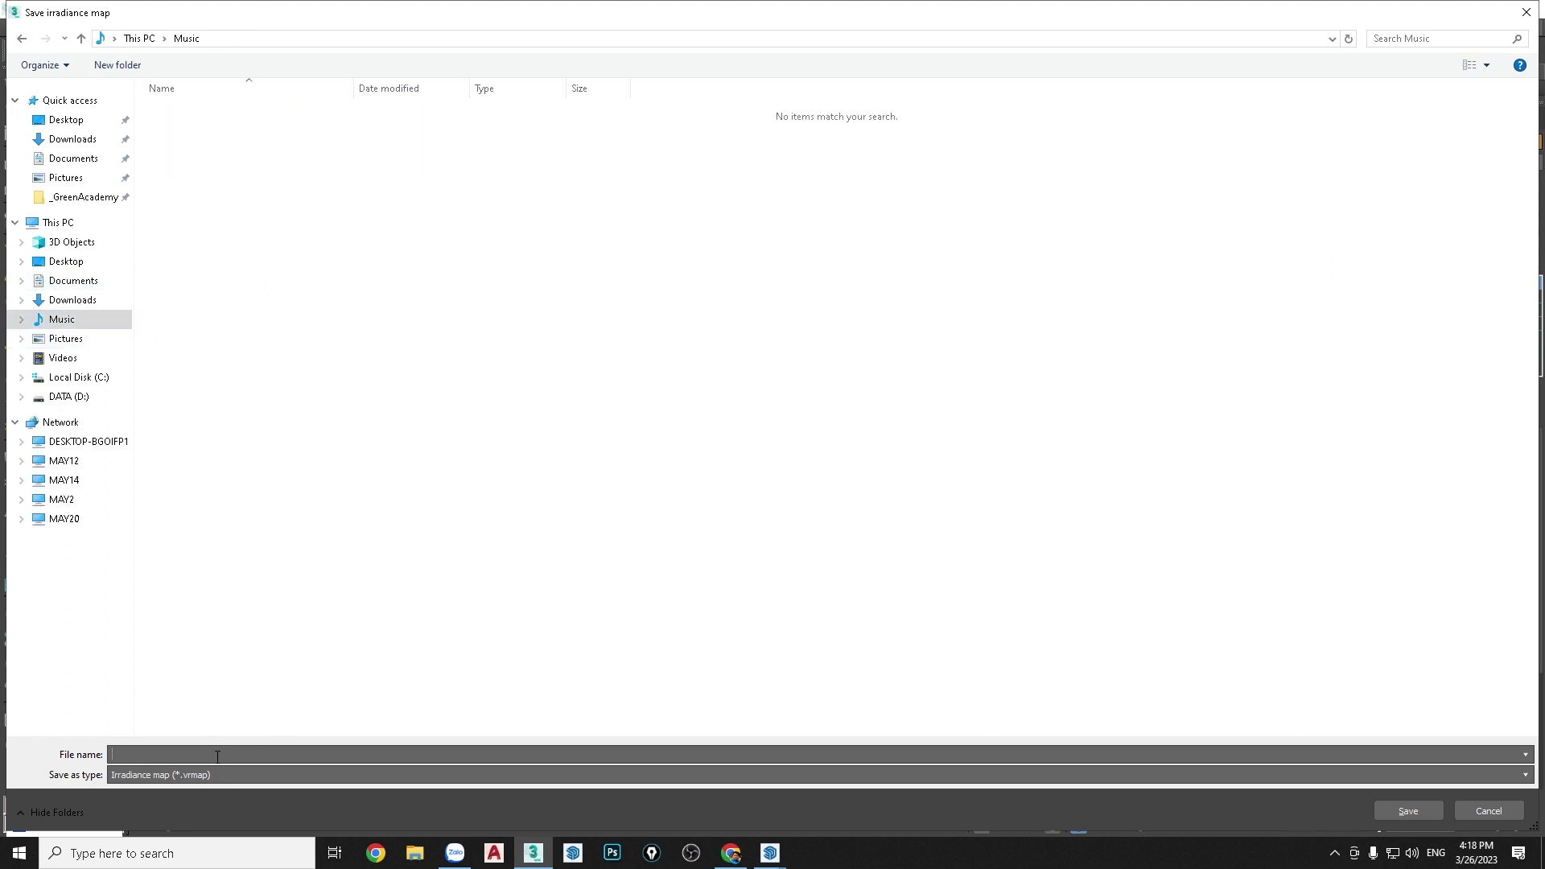
pyautogui.write('1')
pyautogui.click(1426, 817)
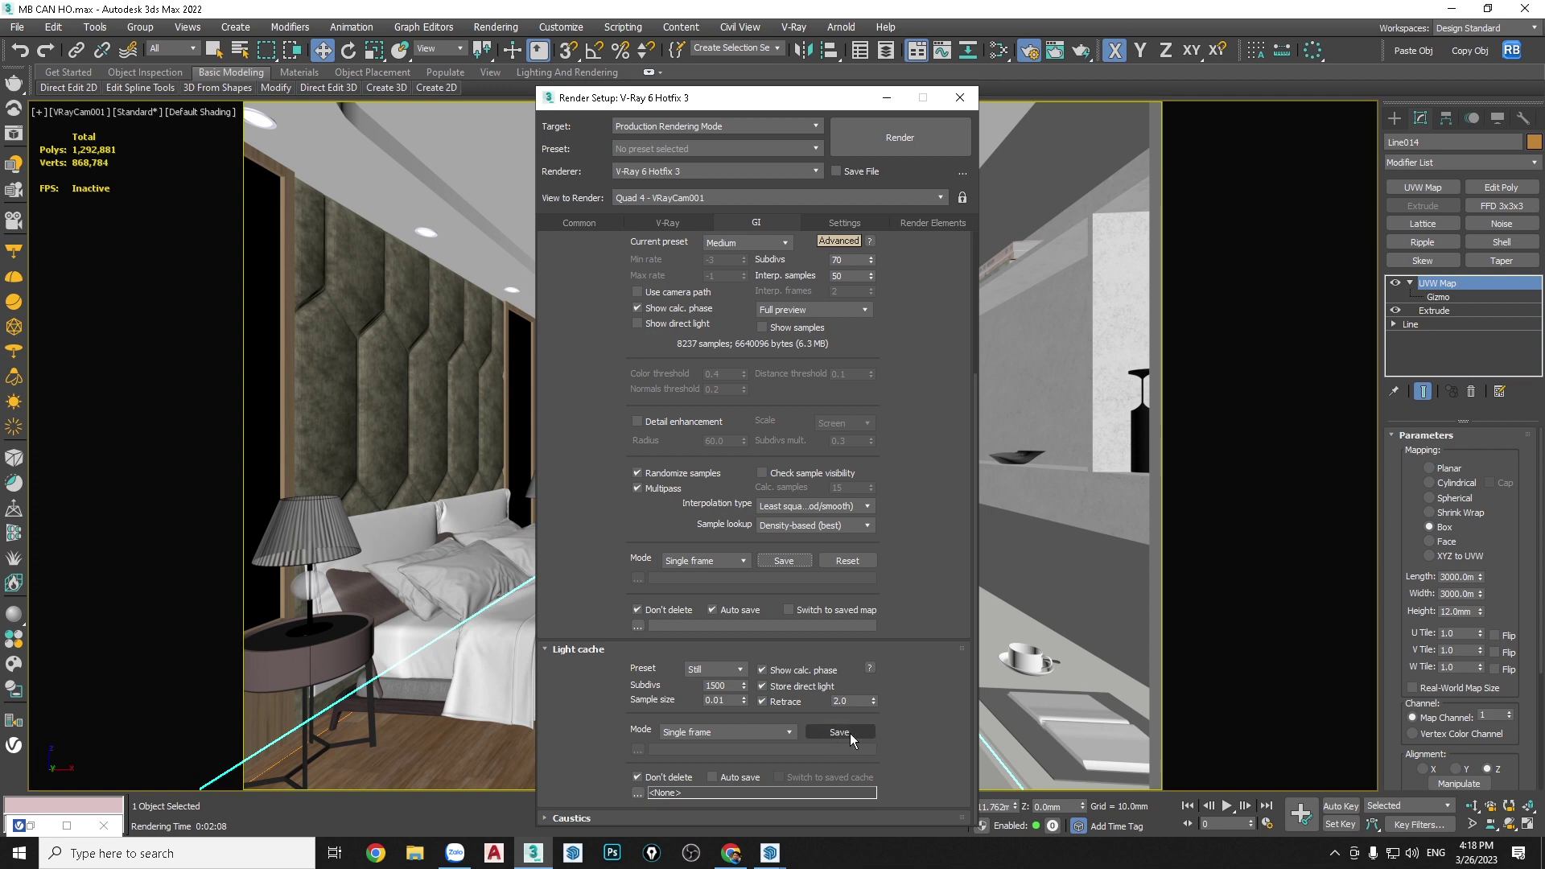
# Save the computed light cache to a file
pyautogui.click(713, 774)
pyautogui.click(842, 733)
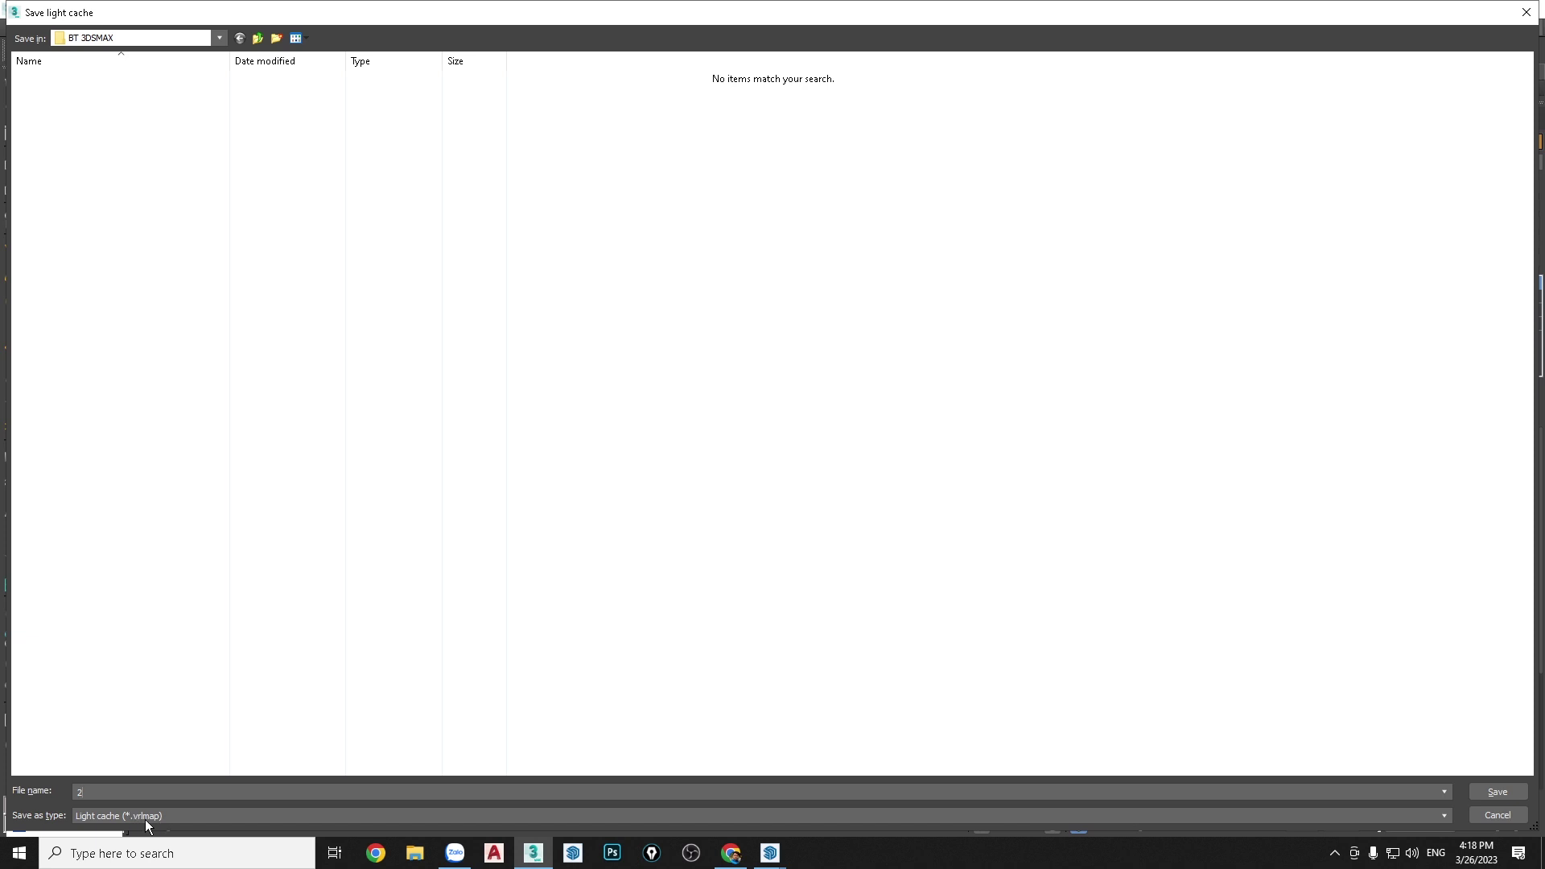
pyautogui.click(1502, 791)
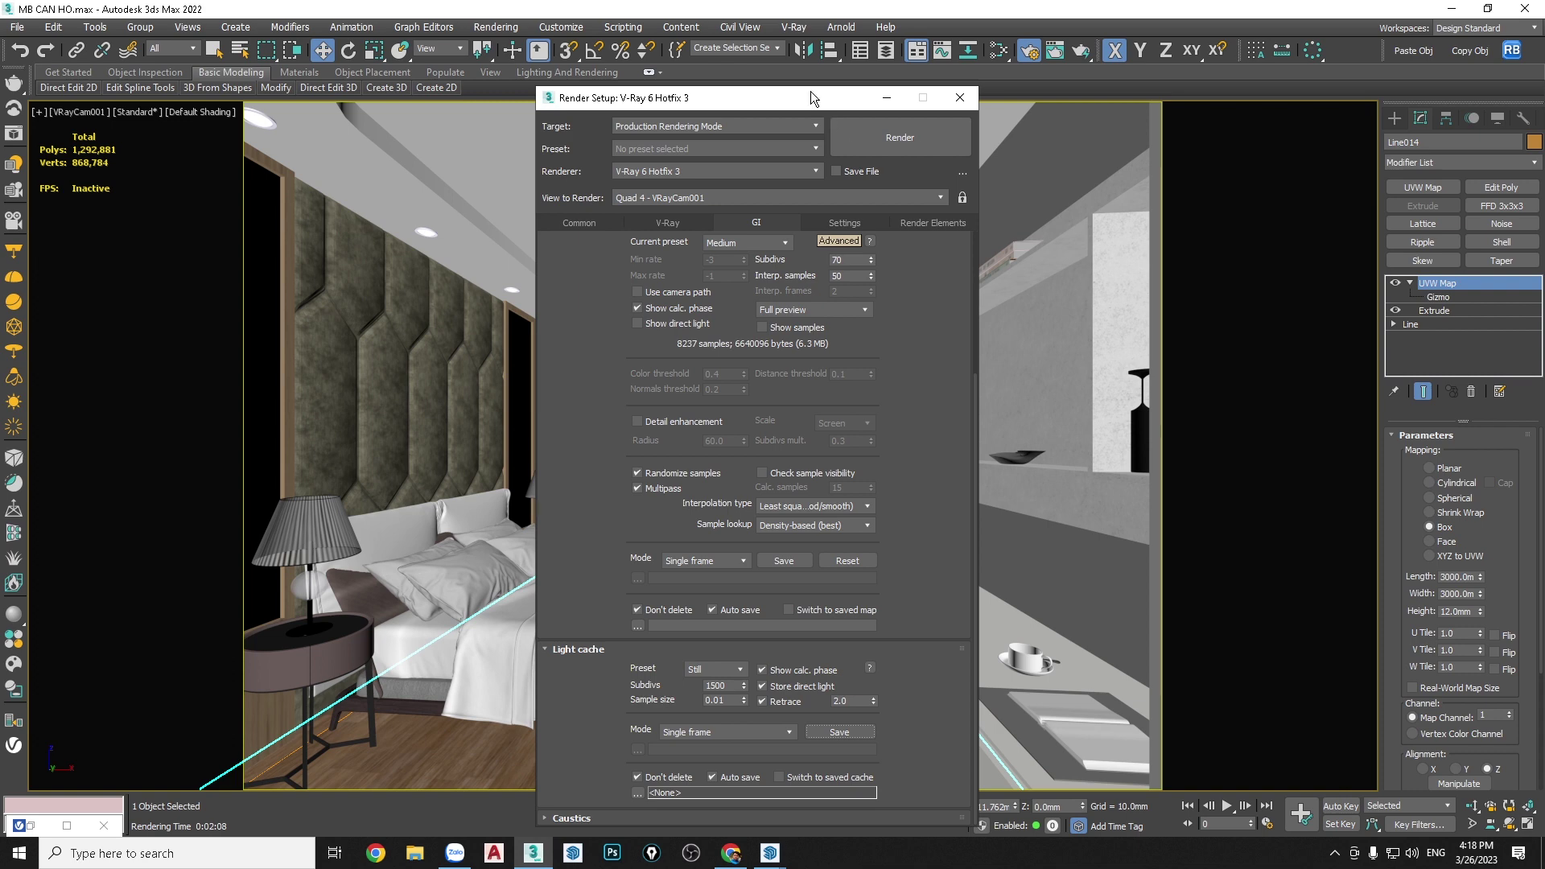
pyautogui.moveTo(800, 99)
pyautogui.mouseDown()
pyautogui.moveTo(970, 59)
pyautogui.moveTo(961, 39)
pyautogui.mouseUp()
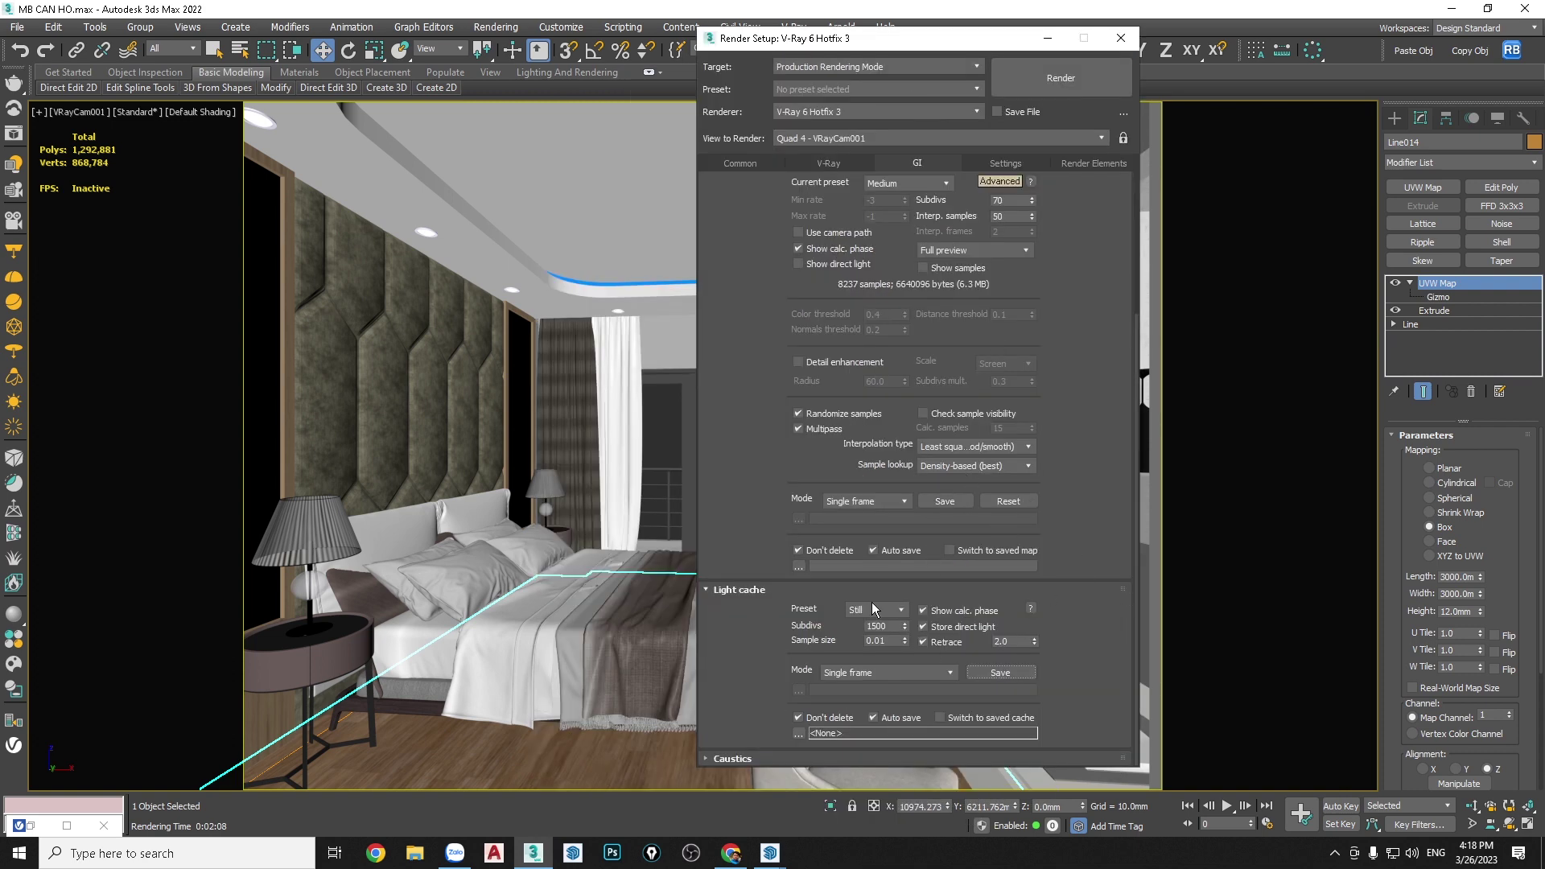
# Turn on irradiance map auto-save and overwrite the light cache file 2.vrlmap
pyautogui.click(799, 565)
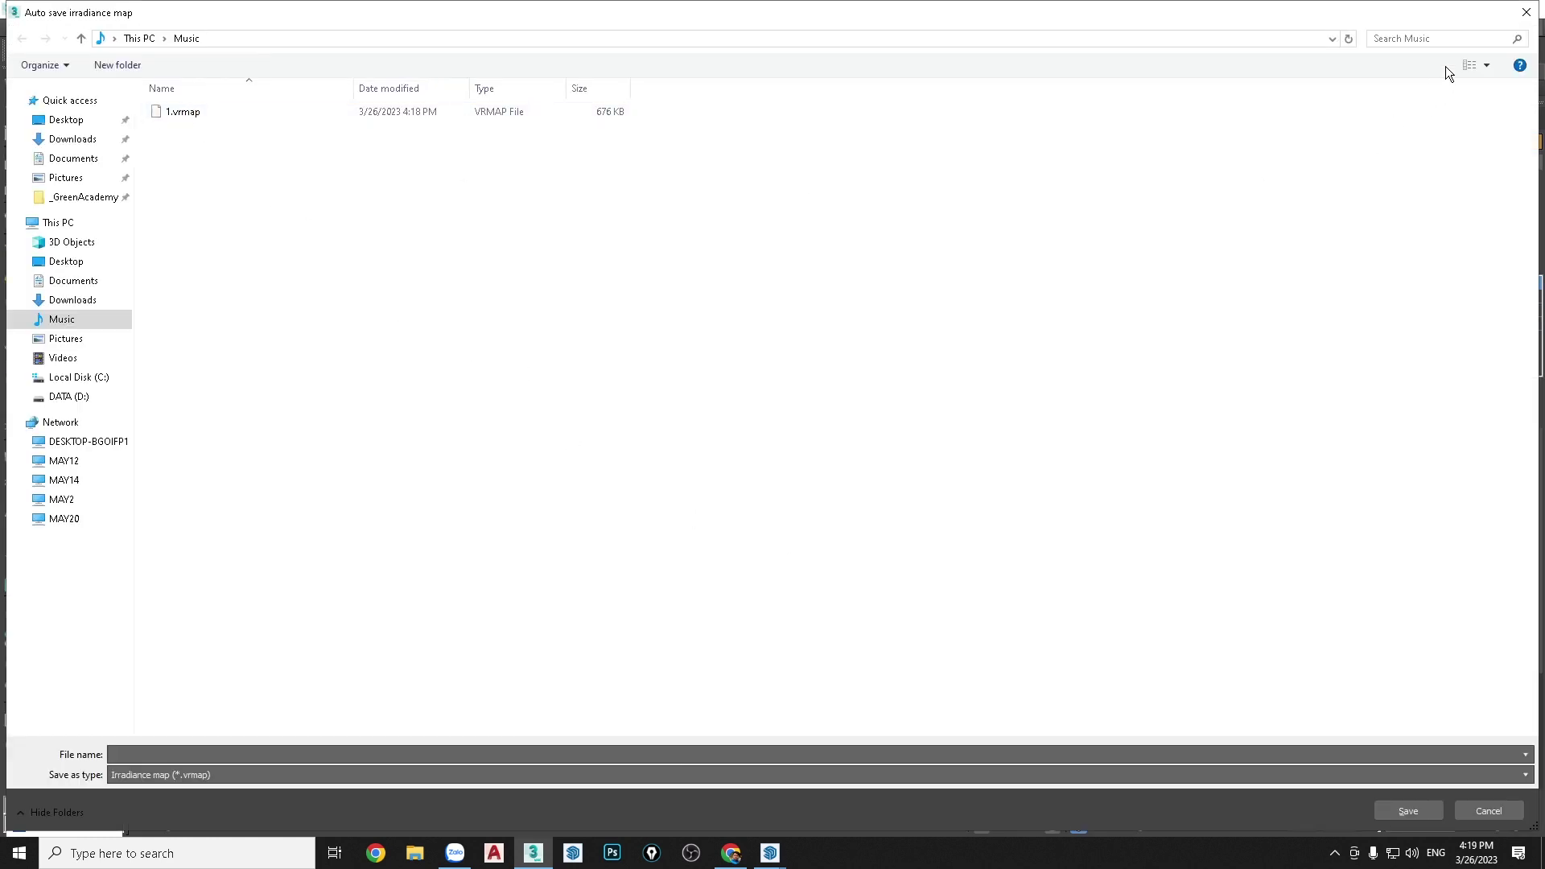
pyautogui.click(1524, 13)
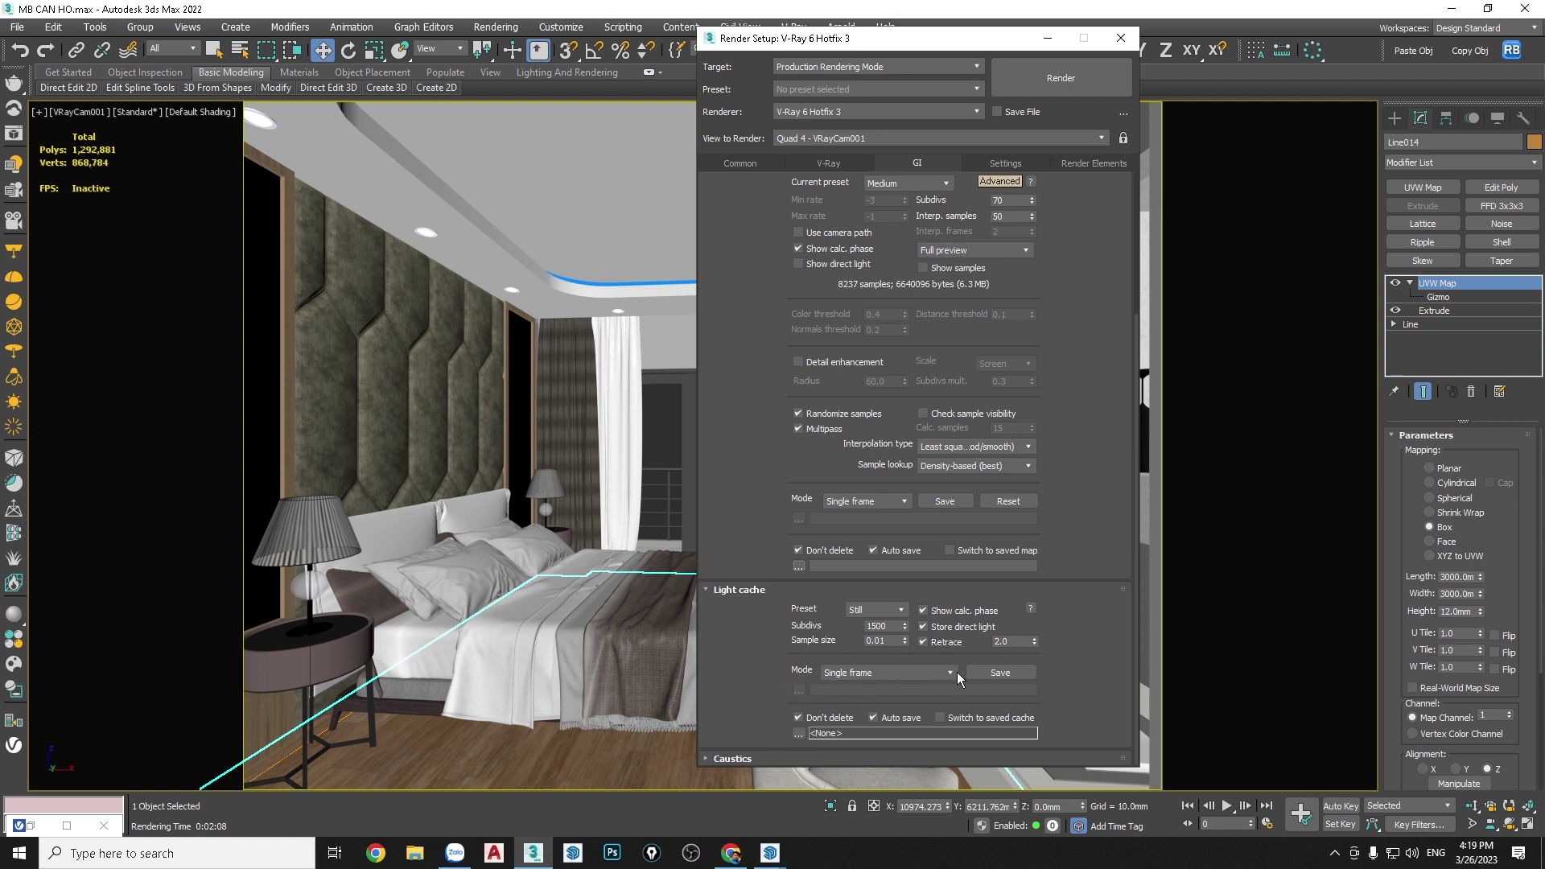
pyautogui.moveTo(877, 45); pyautogui.dragTo(855, 41)
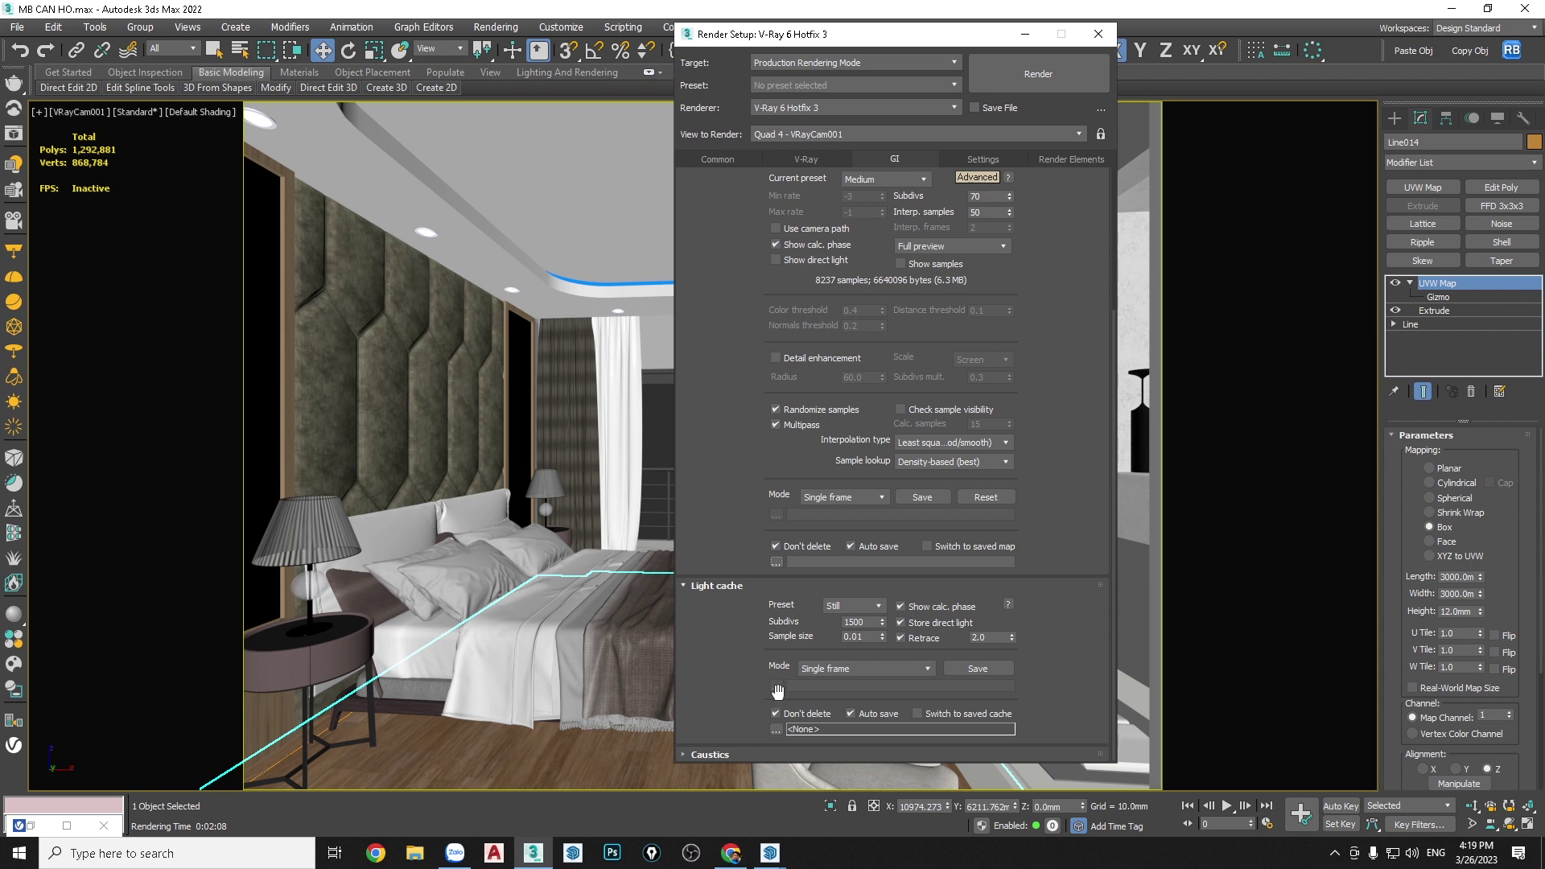
pyautogui.click(945, 670)
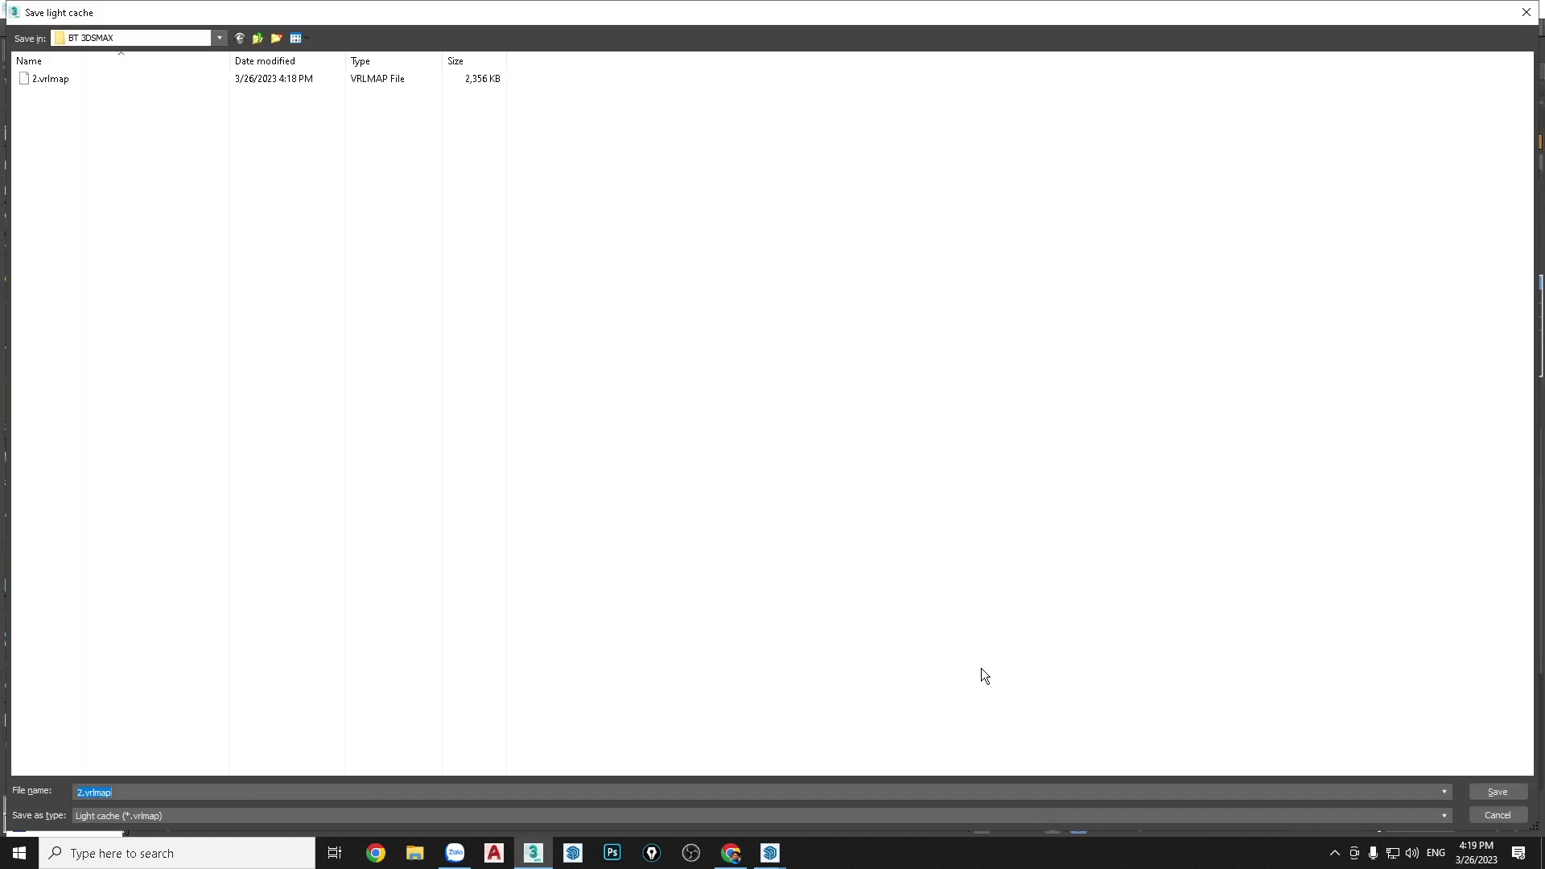
pyautogui.click(1498, 793)
pyautogui.click(812, 427)
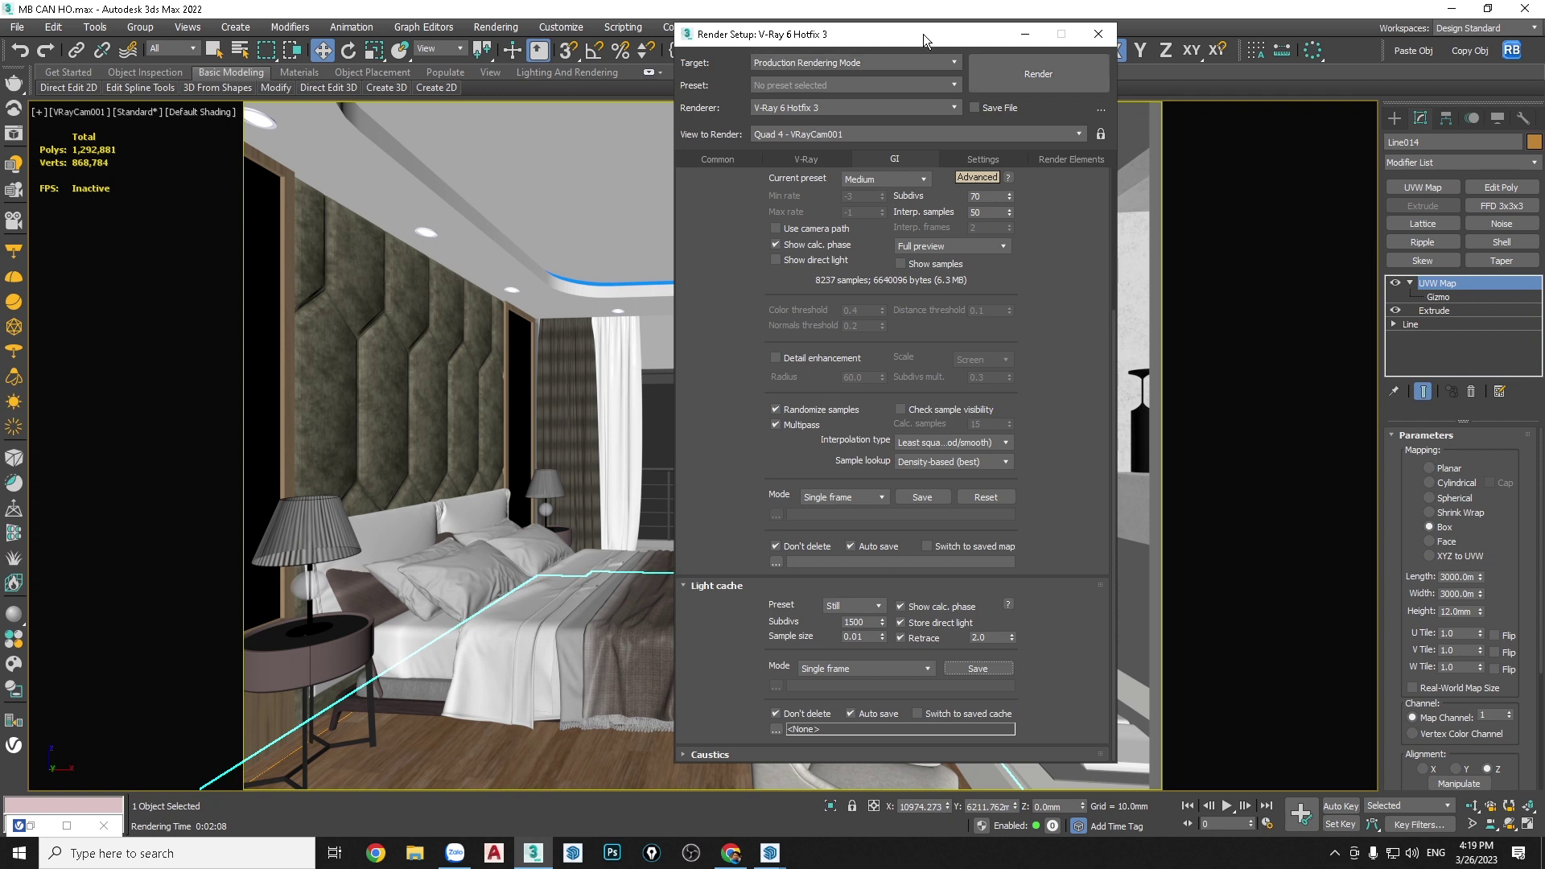
# Render the bedroom camera view at 600x450 to compute the irradiance map and light cache
pyautogui.click(1019, 75)
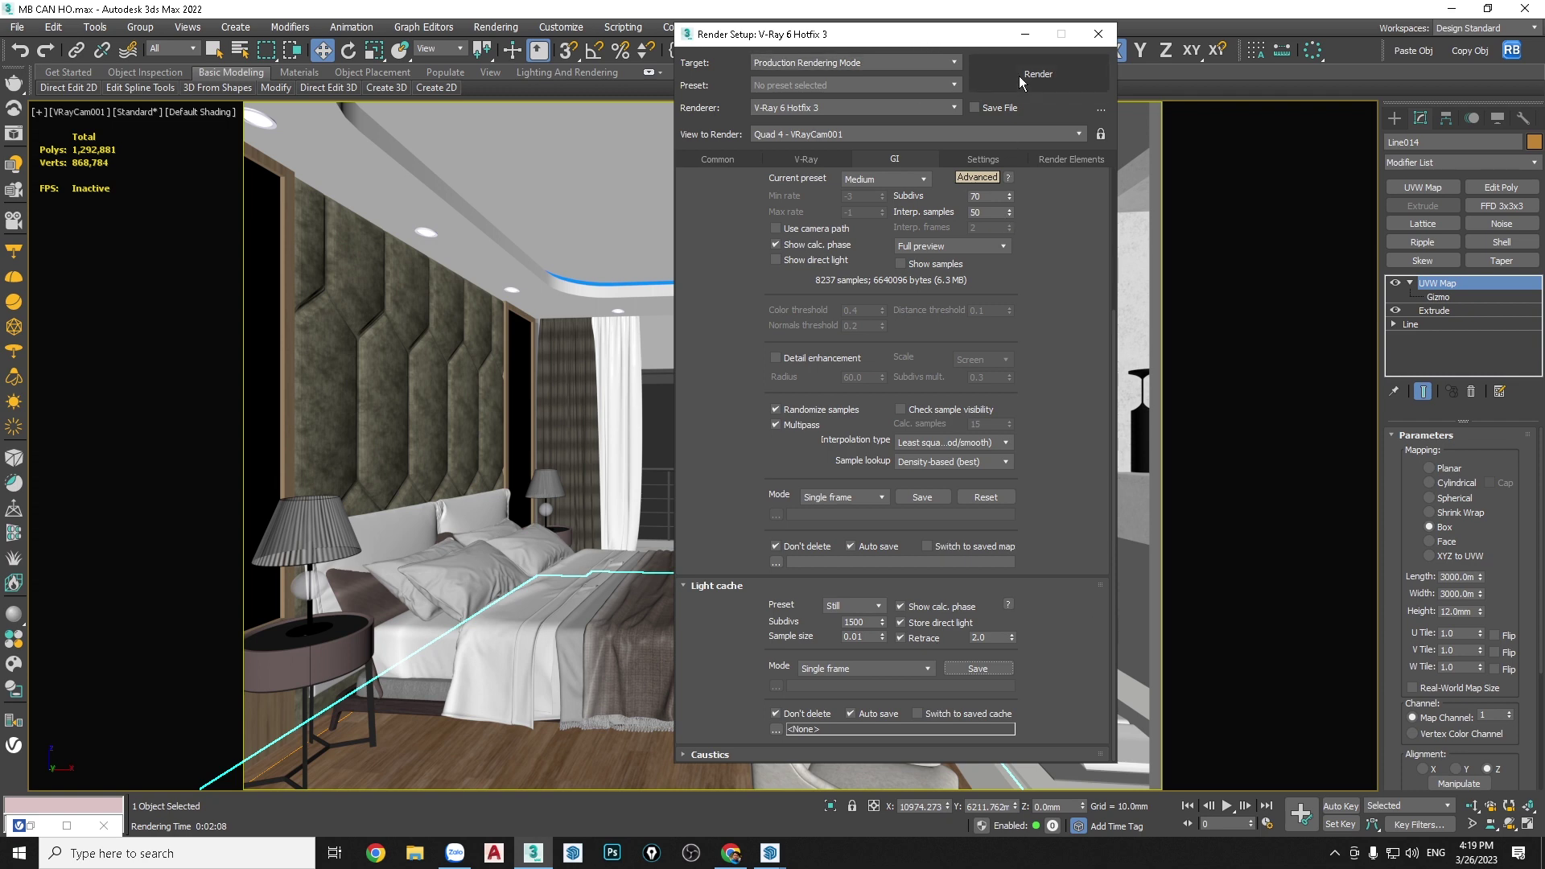
pyautogui.click(1018, 76)
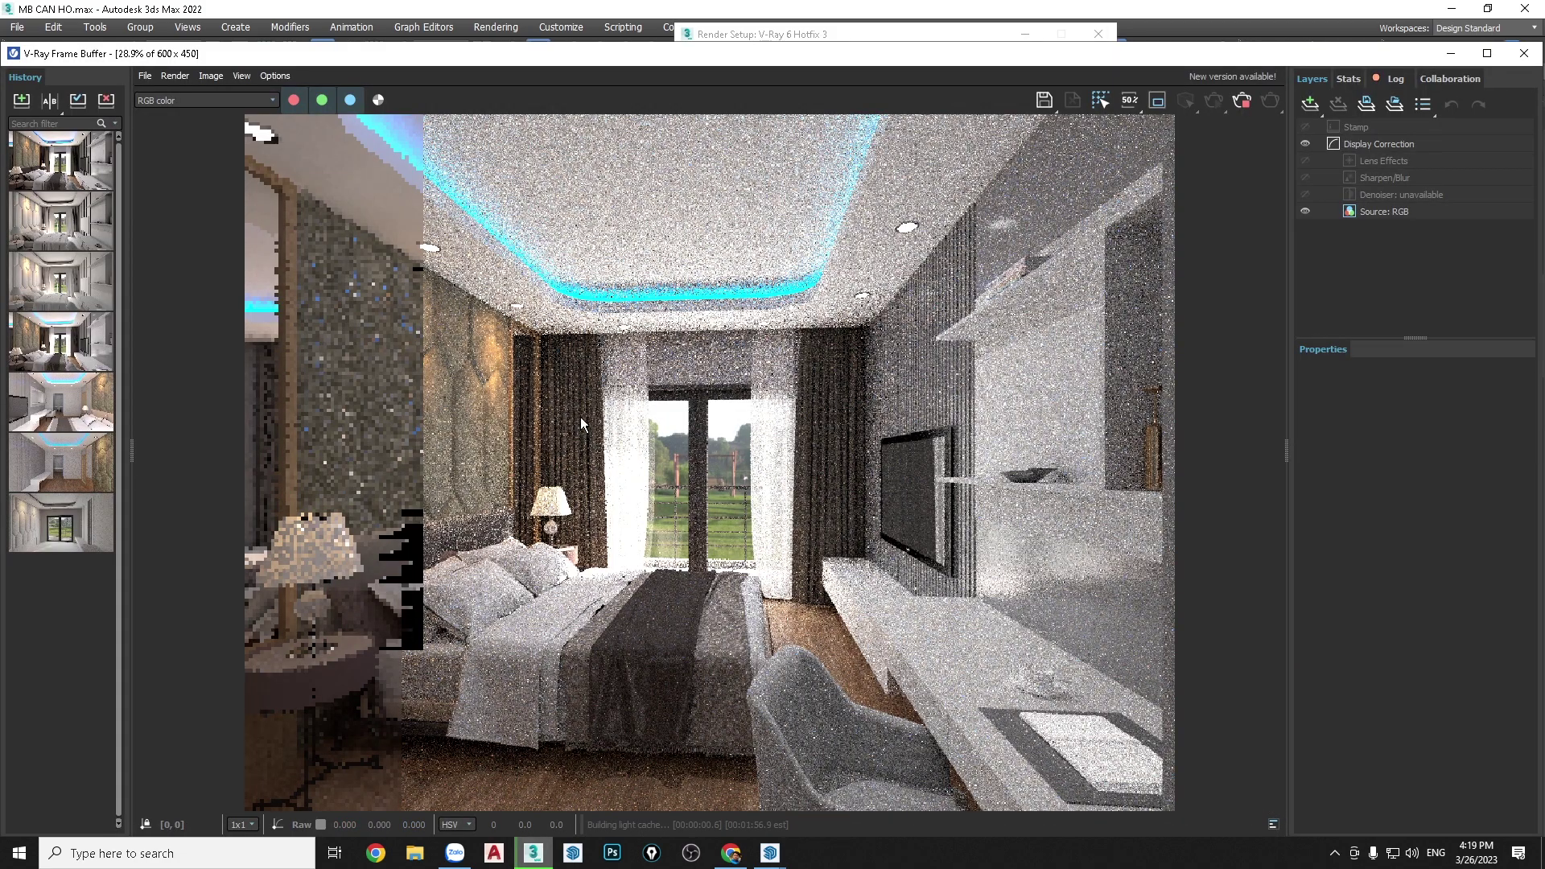
pyautogui.scroll(3, 597, 404)
pyautogui.scroll(5, 687, 465)
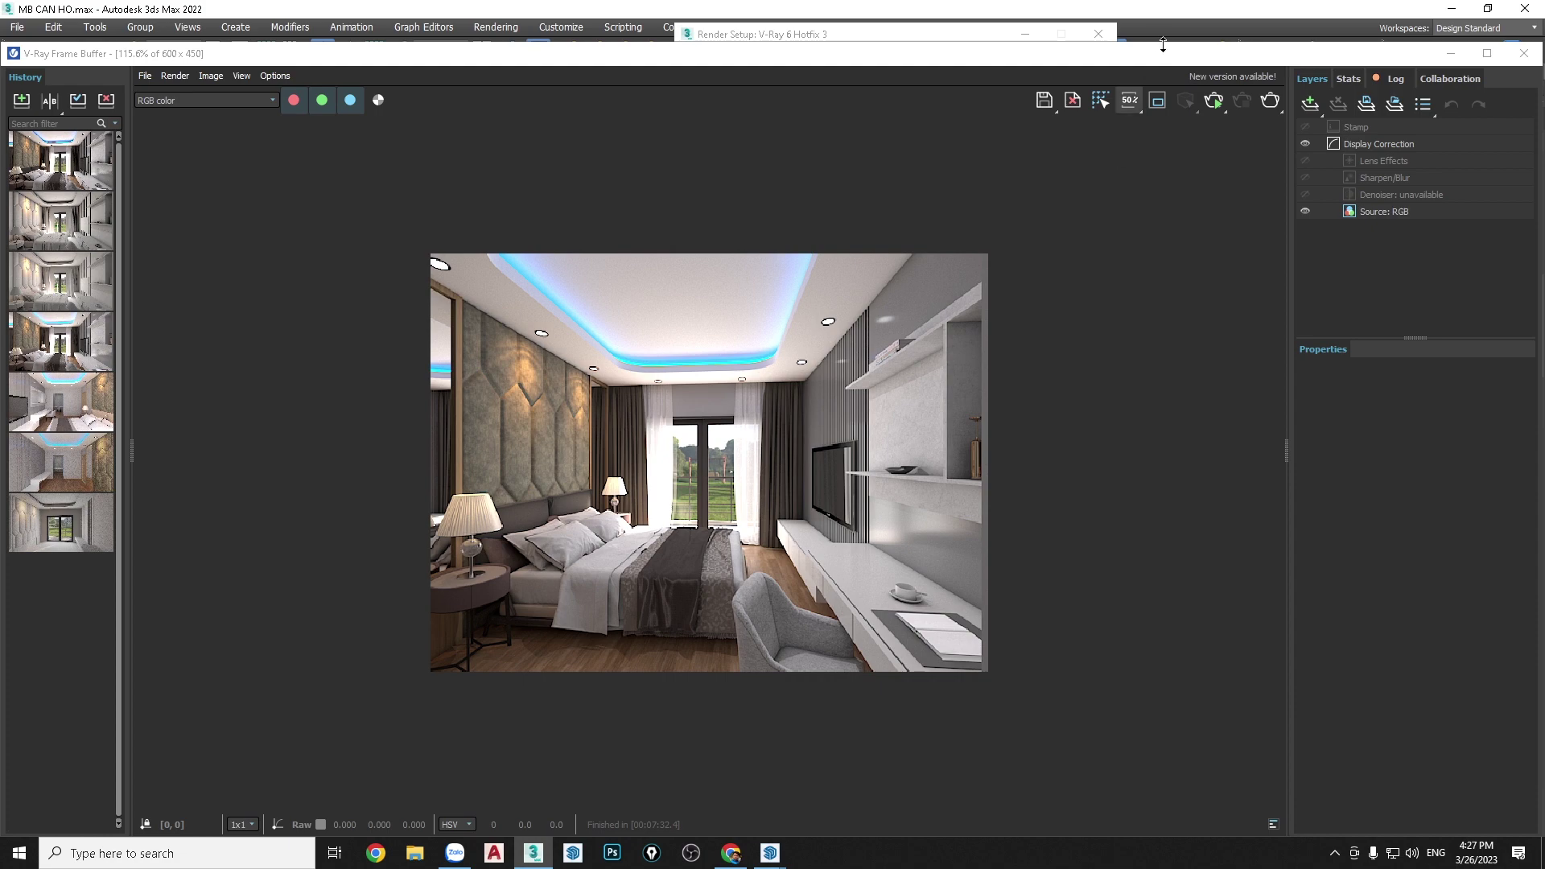
# Set the Common output width to 2000 so the render size becomes 2000×1500
pyautogui.moveTo(1163, 45); pyautogui.dragTo(906, 149)
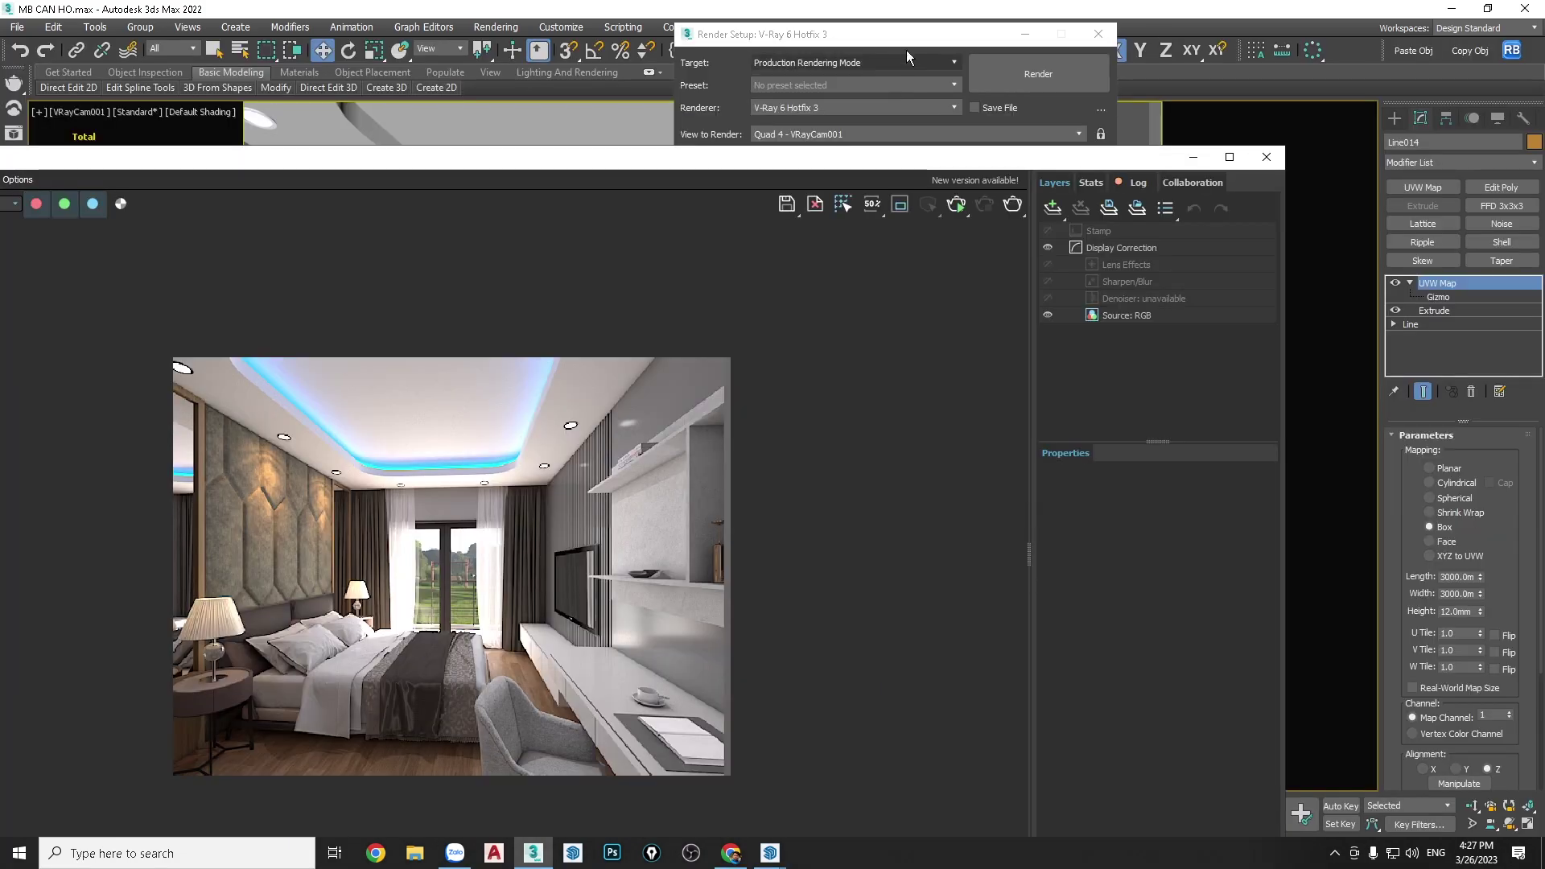
pyautogui.click(910, 34)
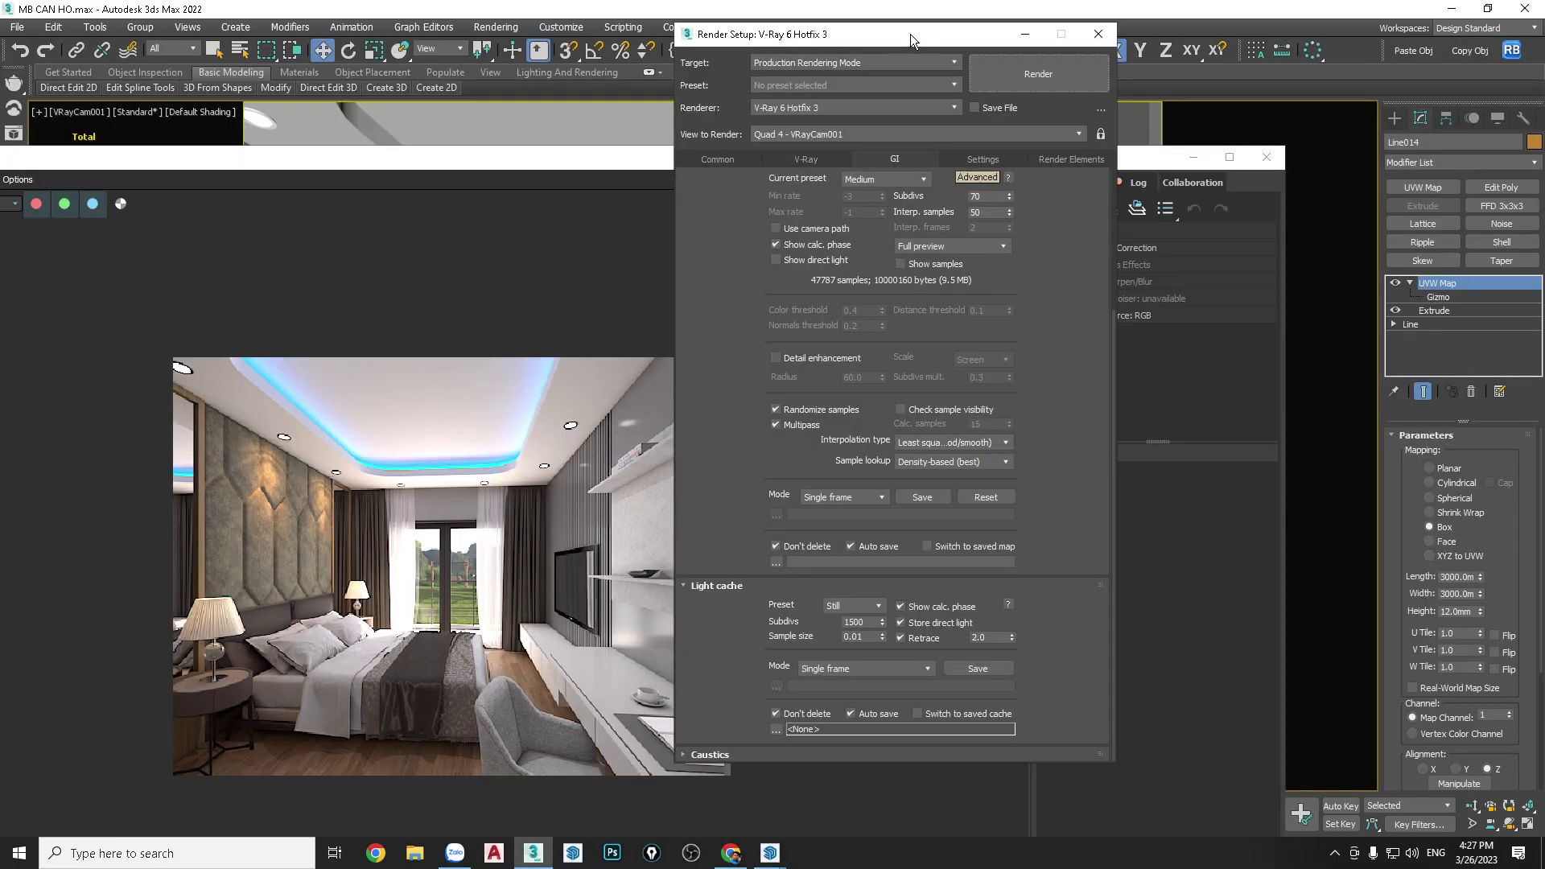
pyautogui.click(720, 160)
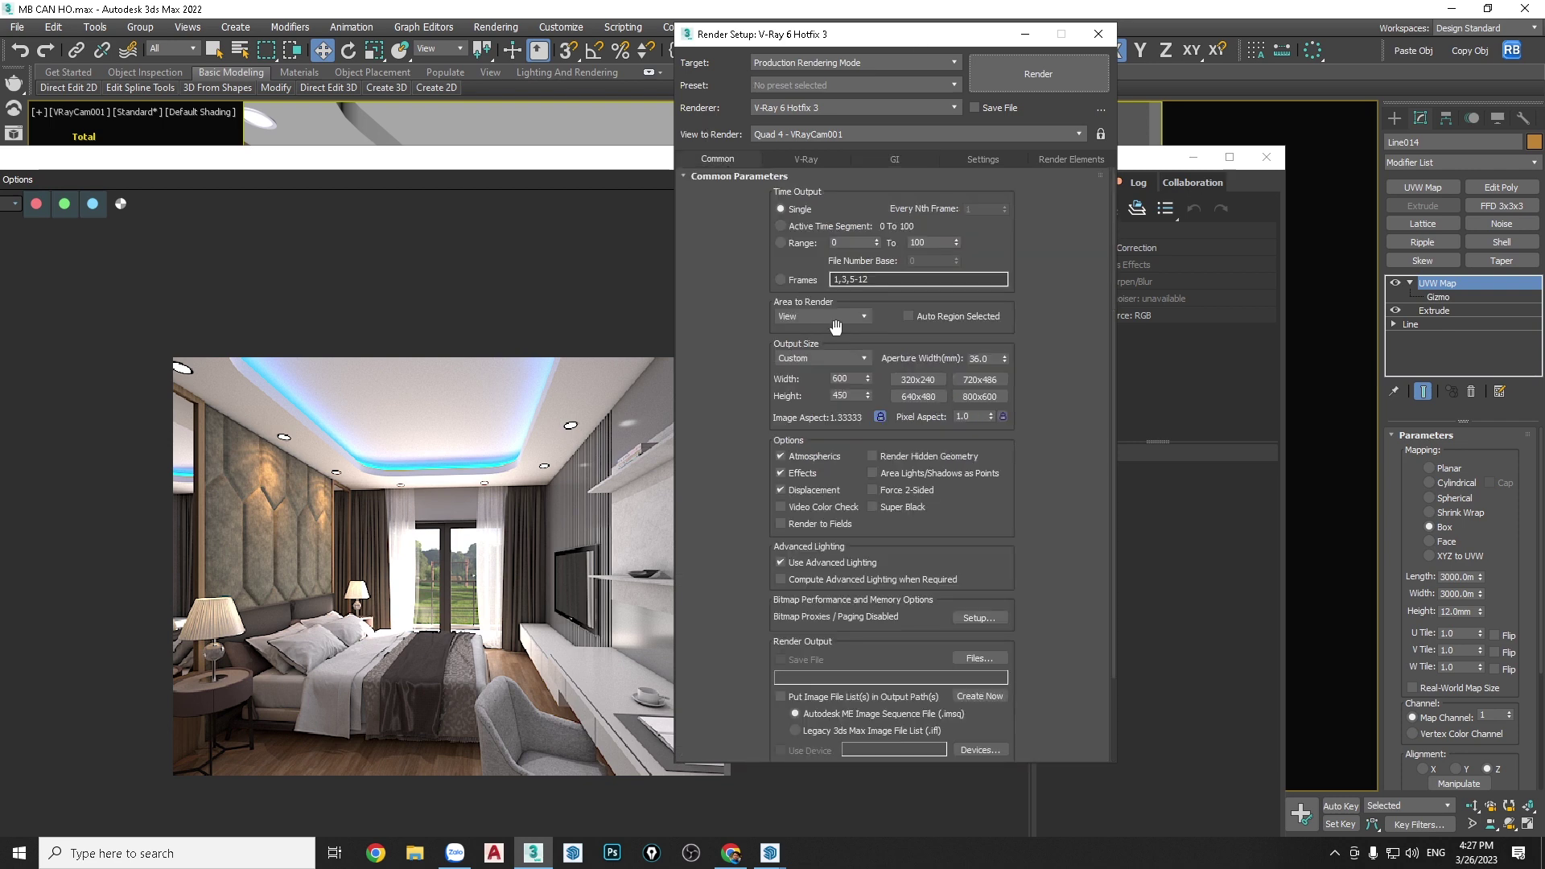
pyautogui.doubleClick(851, 381)
pyautogui.write('2000')
pyautogui.click(906, 159)
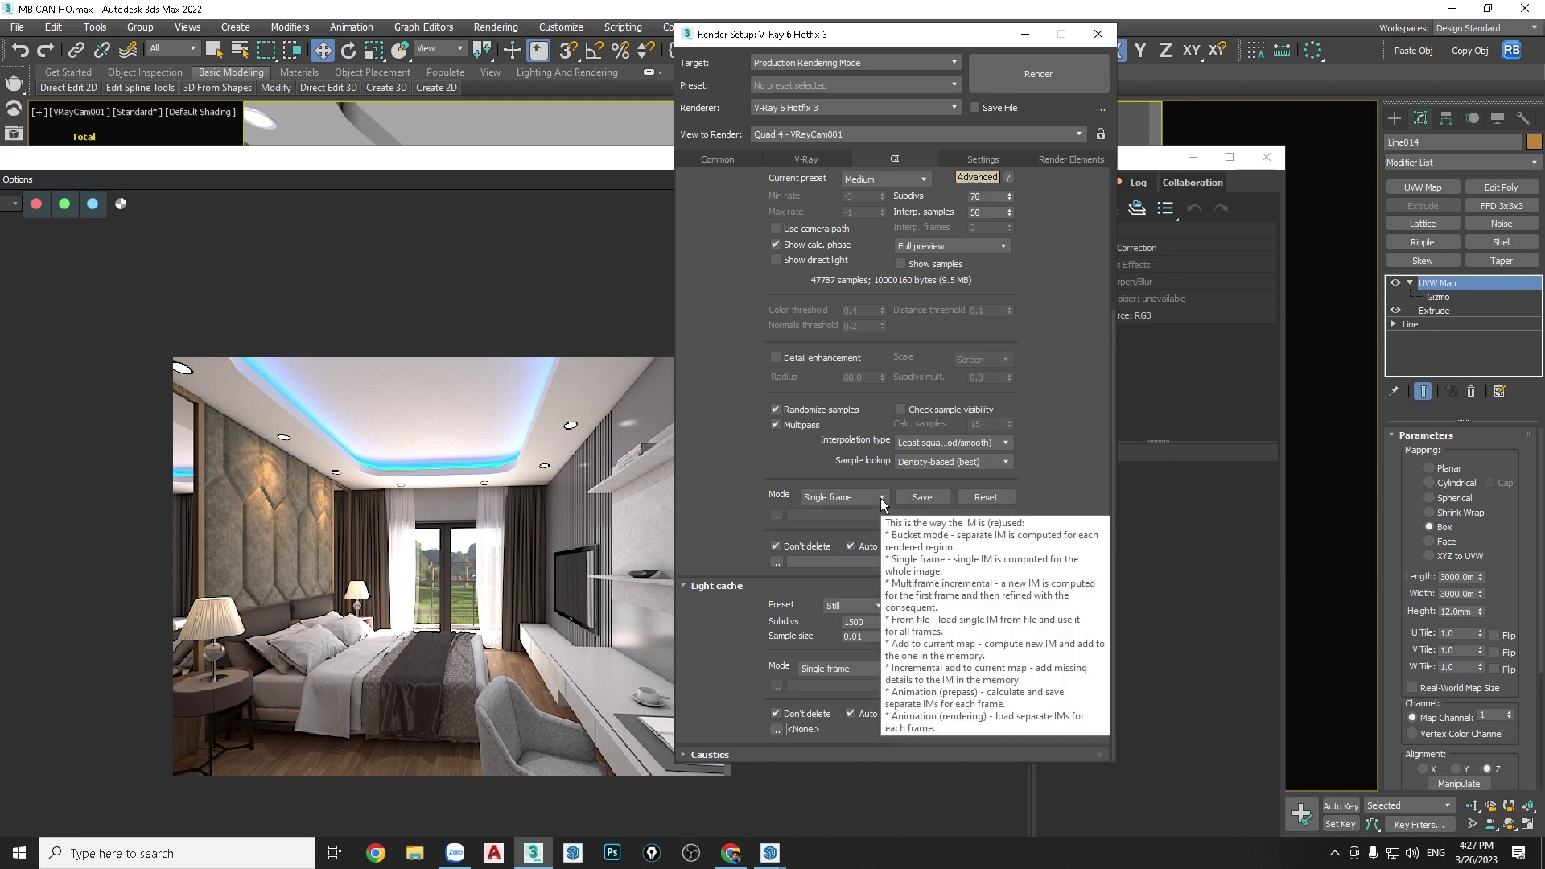
# Switch the irradiance map mode to From file and load 1.vrmap
pyautogui.scroll(1, 740, 326)
pyautogui.scroll(1, 729, 243)
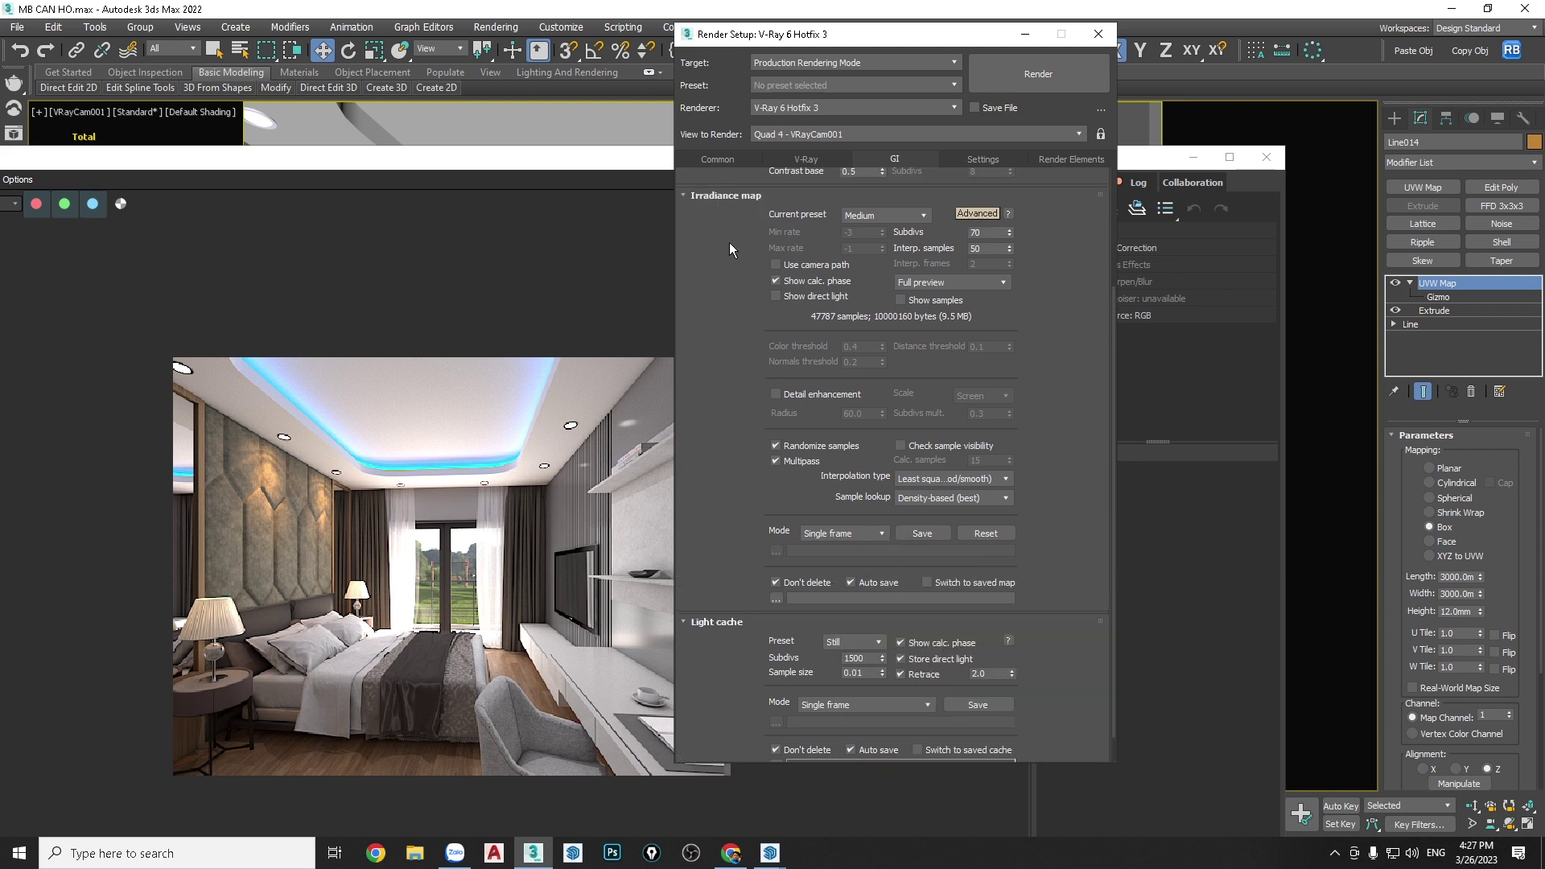
pyautogui.scroll(1, 691, 222)
pyautogui.click(883, 545)
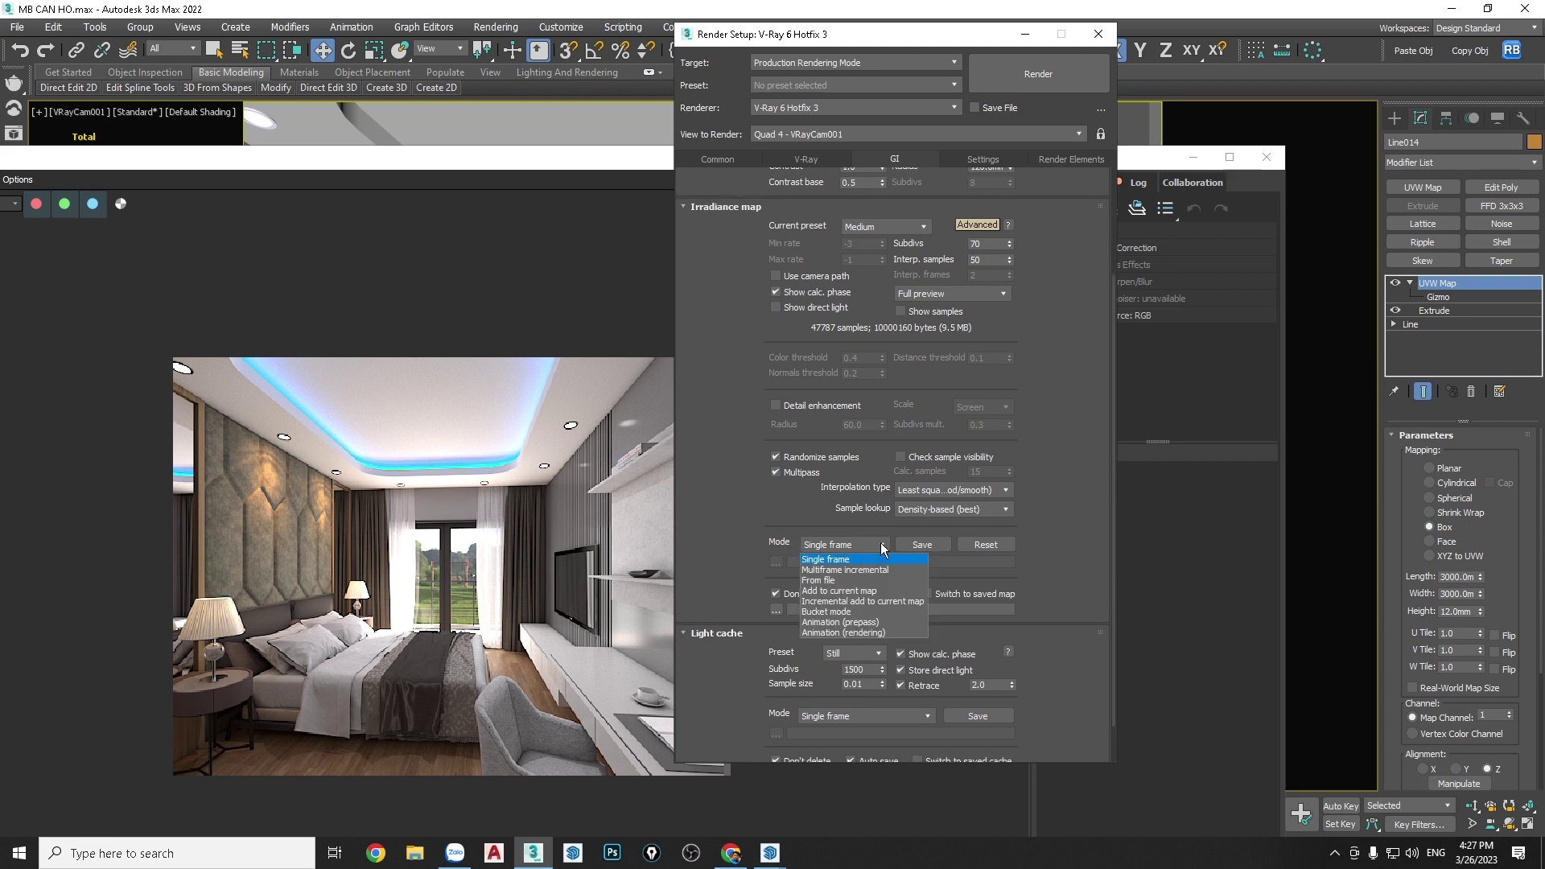
pyautogui.click(837, 582)
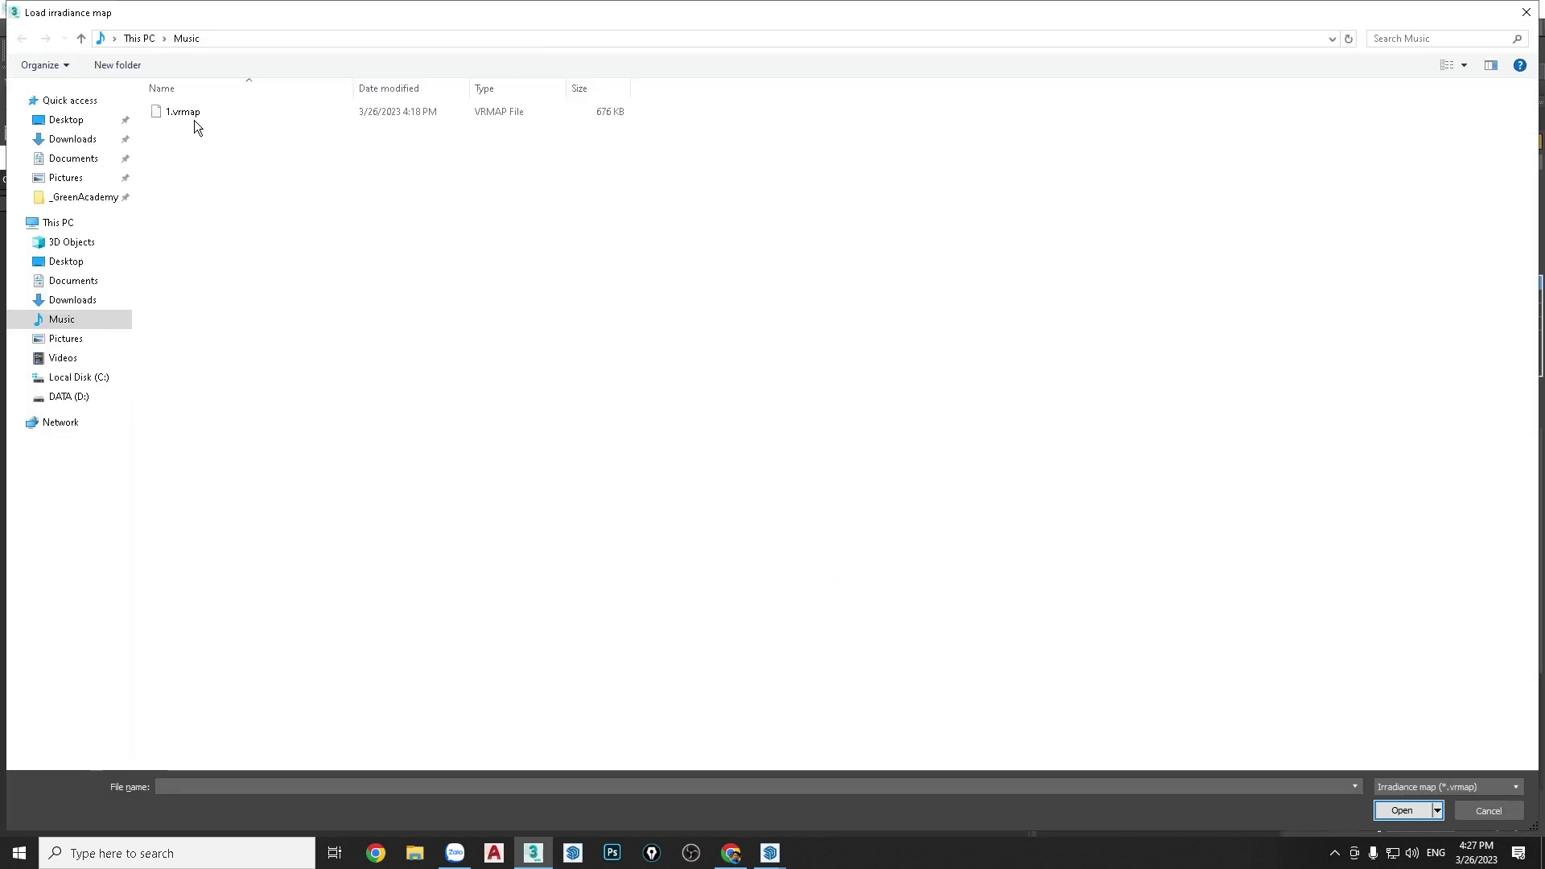
pyautogui.click(197, 121)
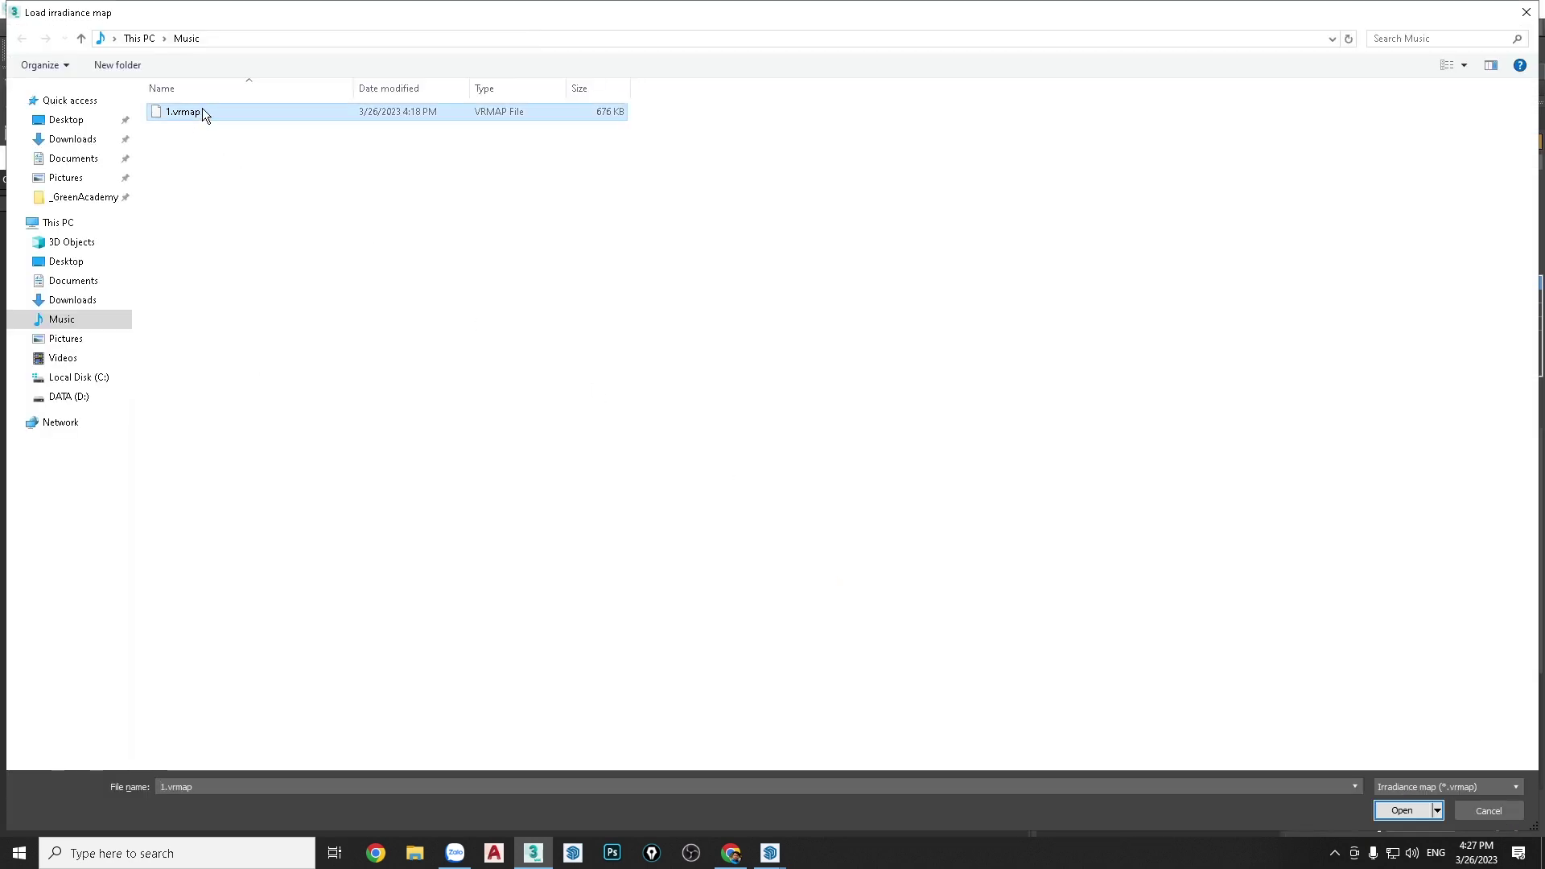
pyautogui.click(1403, 811)
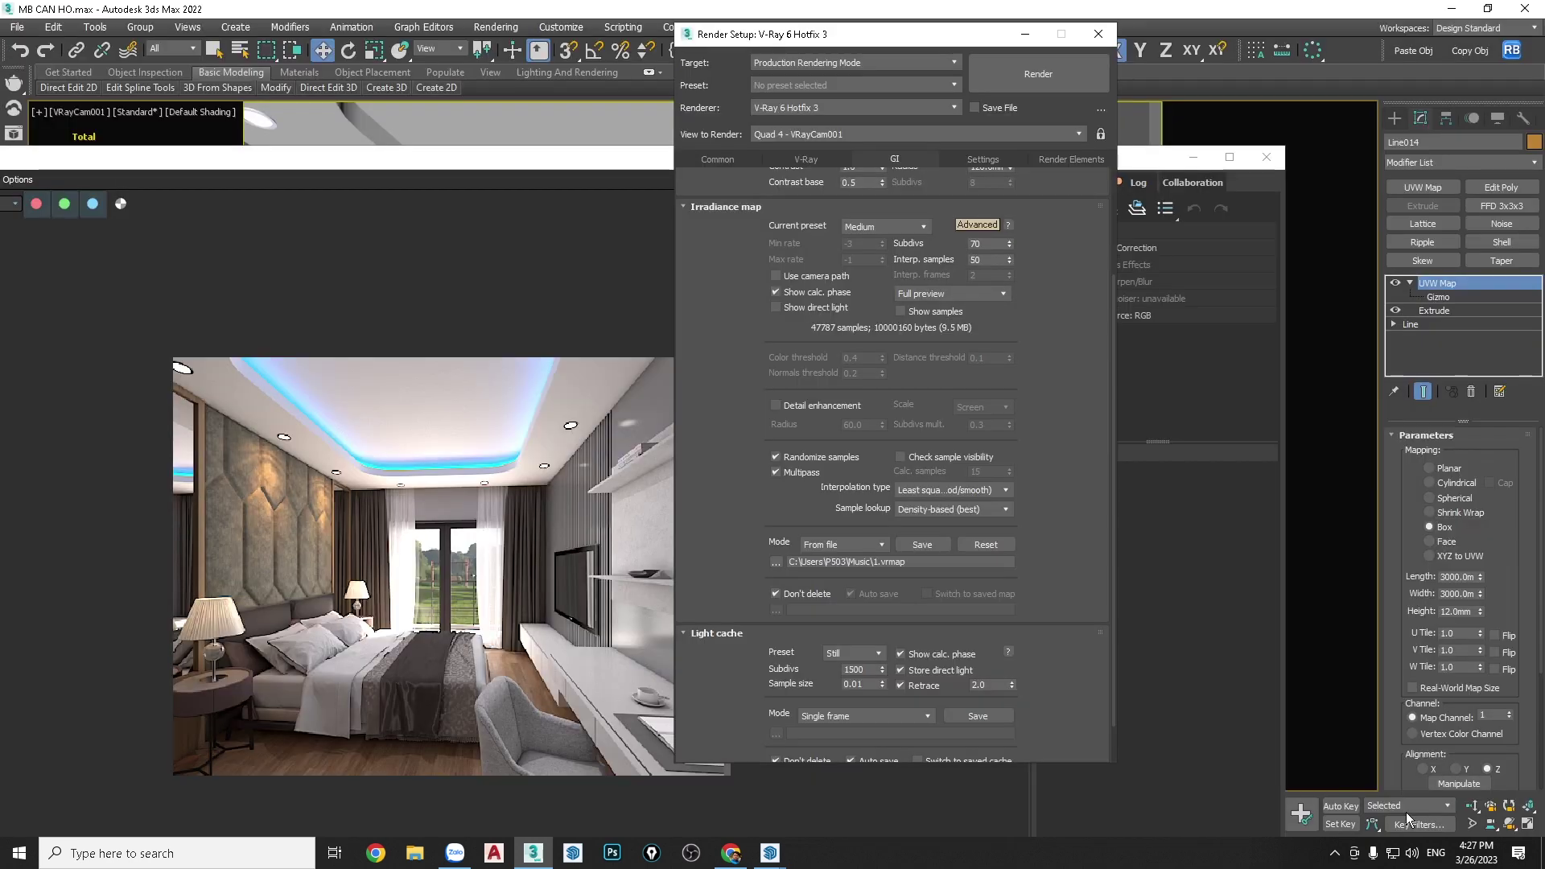
# Switch the light cache mode to From file and load 2.vrlmap
pyautogui.scroll(-1, 1084, 557)
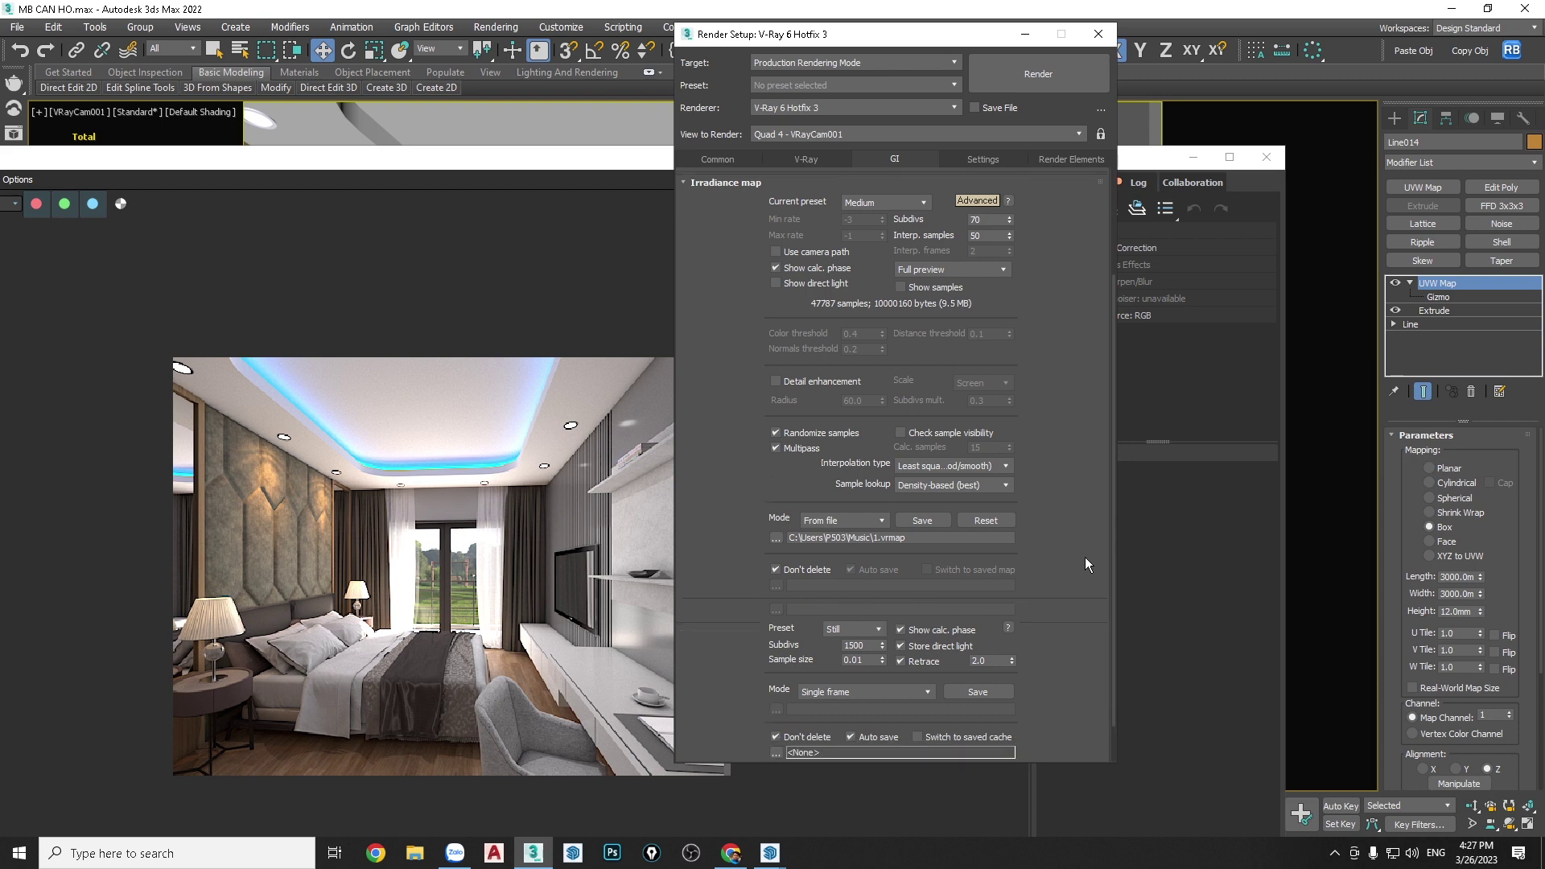
pyautogui.scroll(-1, 1083, 559)
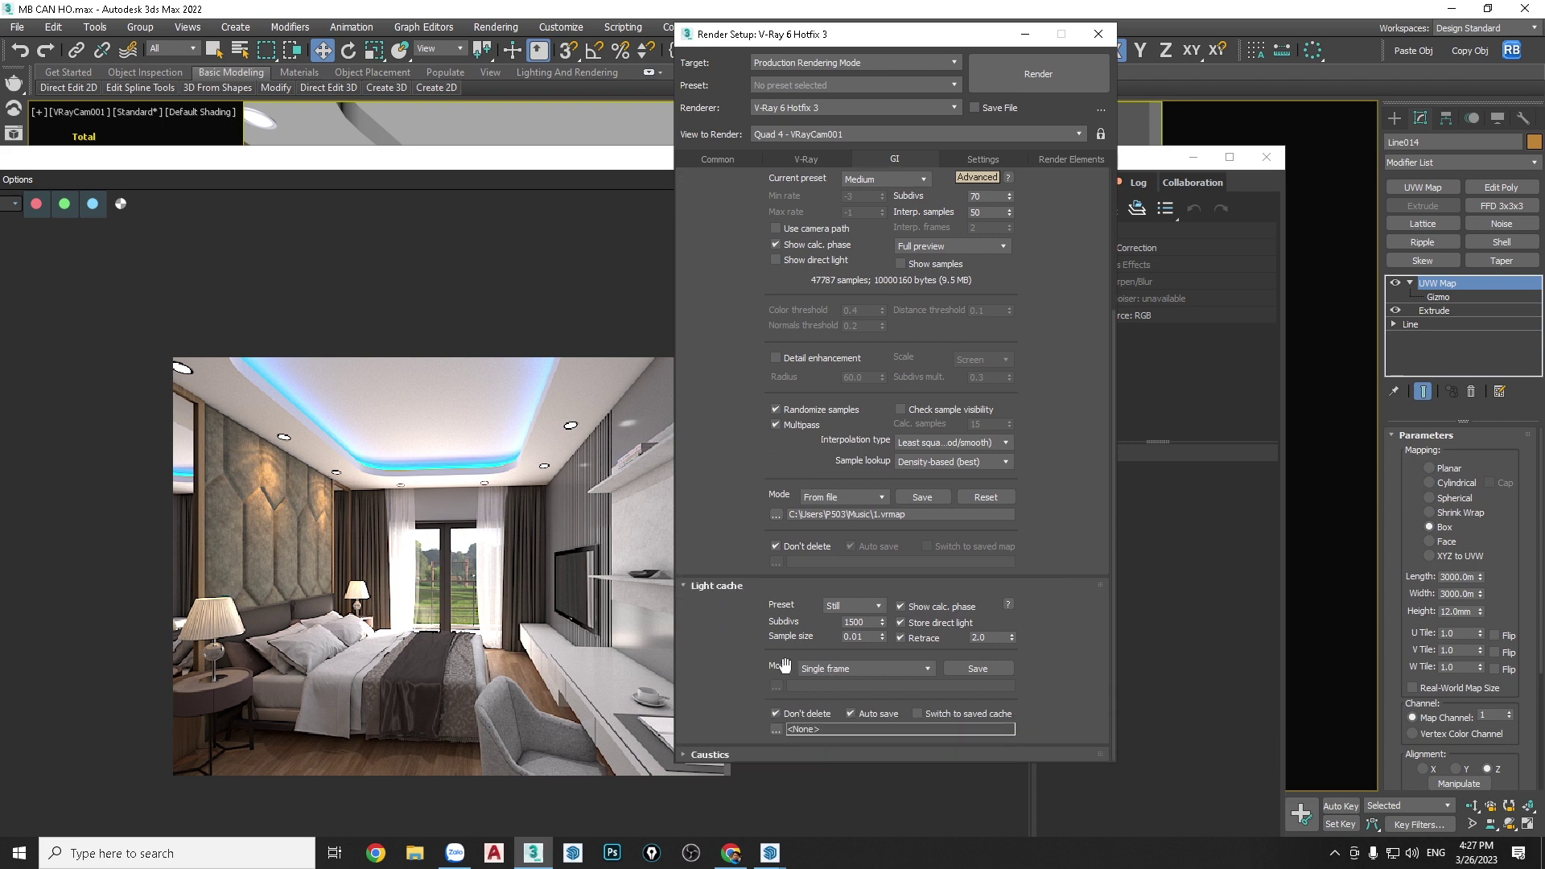
pyautogui.click(925, 668)
pyautogui.click(821, 690)
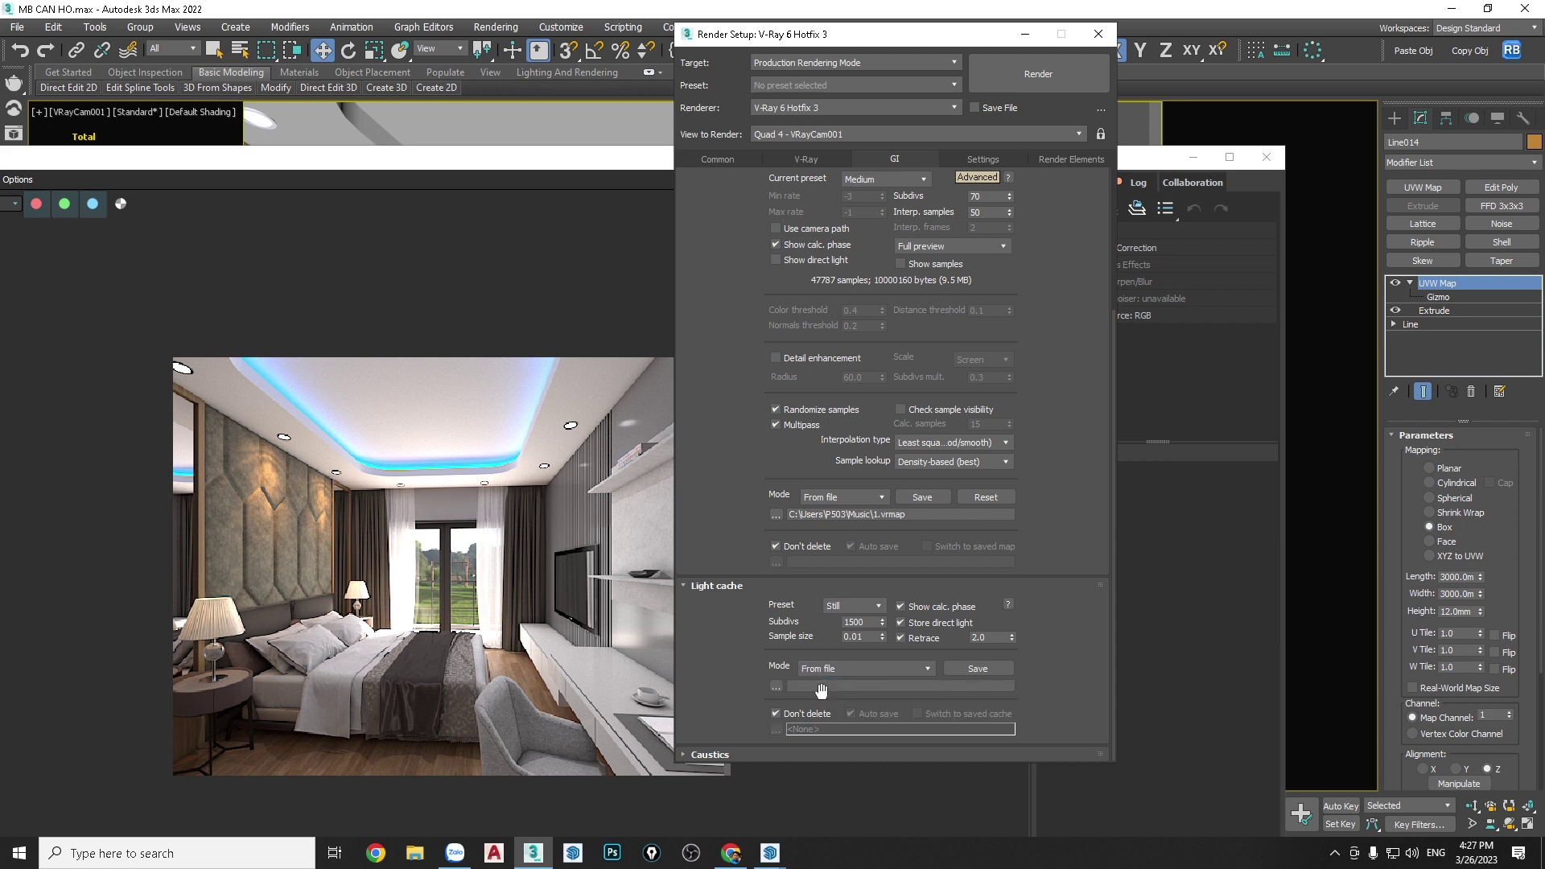
pyautogui.click(776, 686)
pyautogui.click(64, 85)
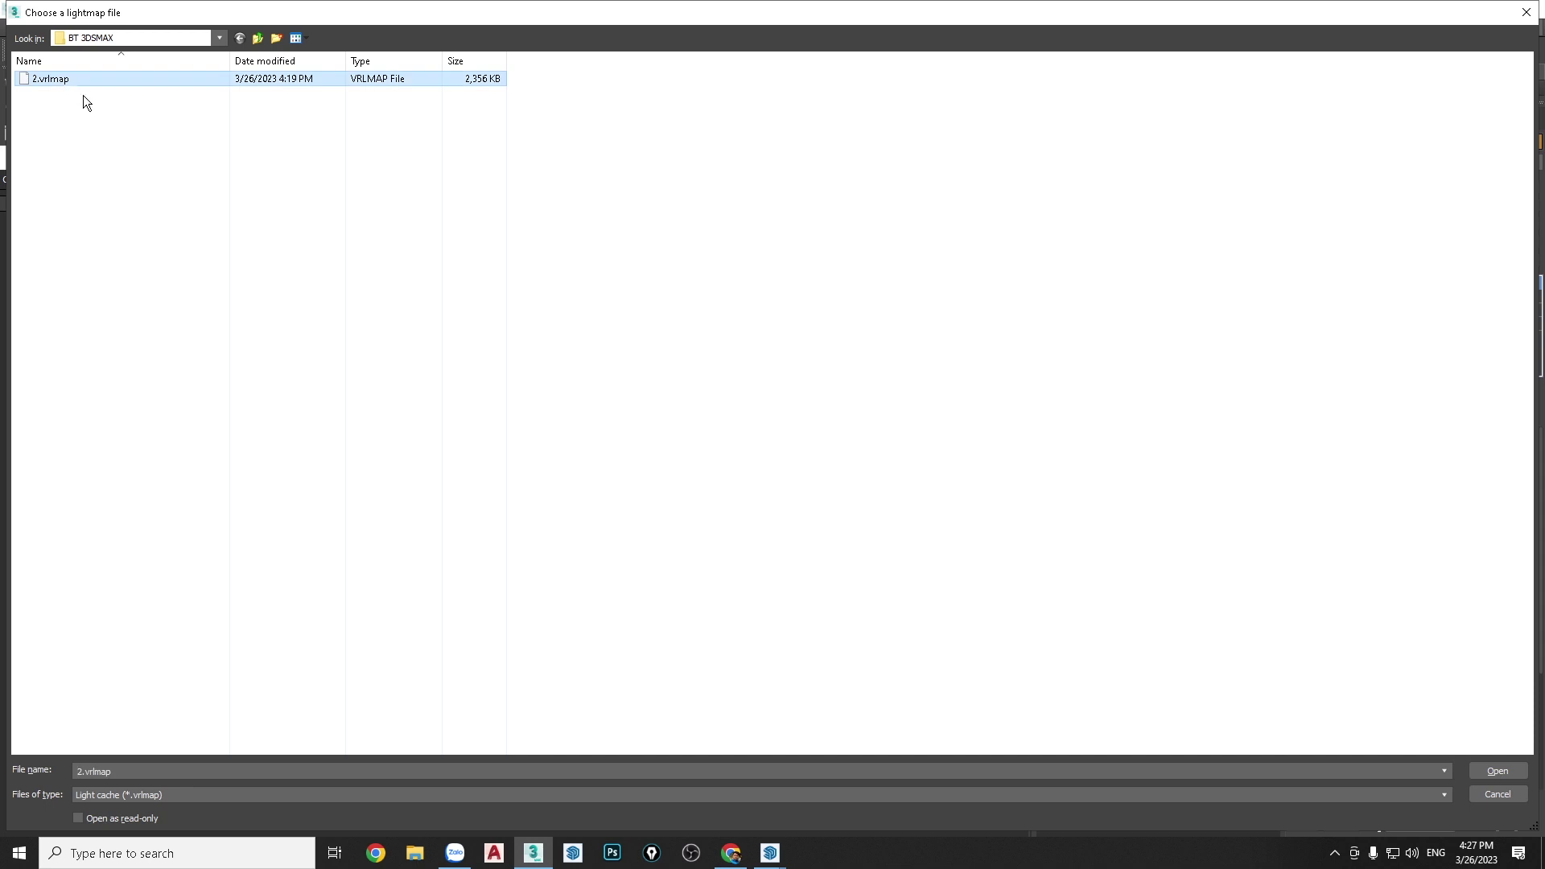
pyautogui.click(1489, 769)
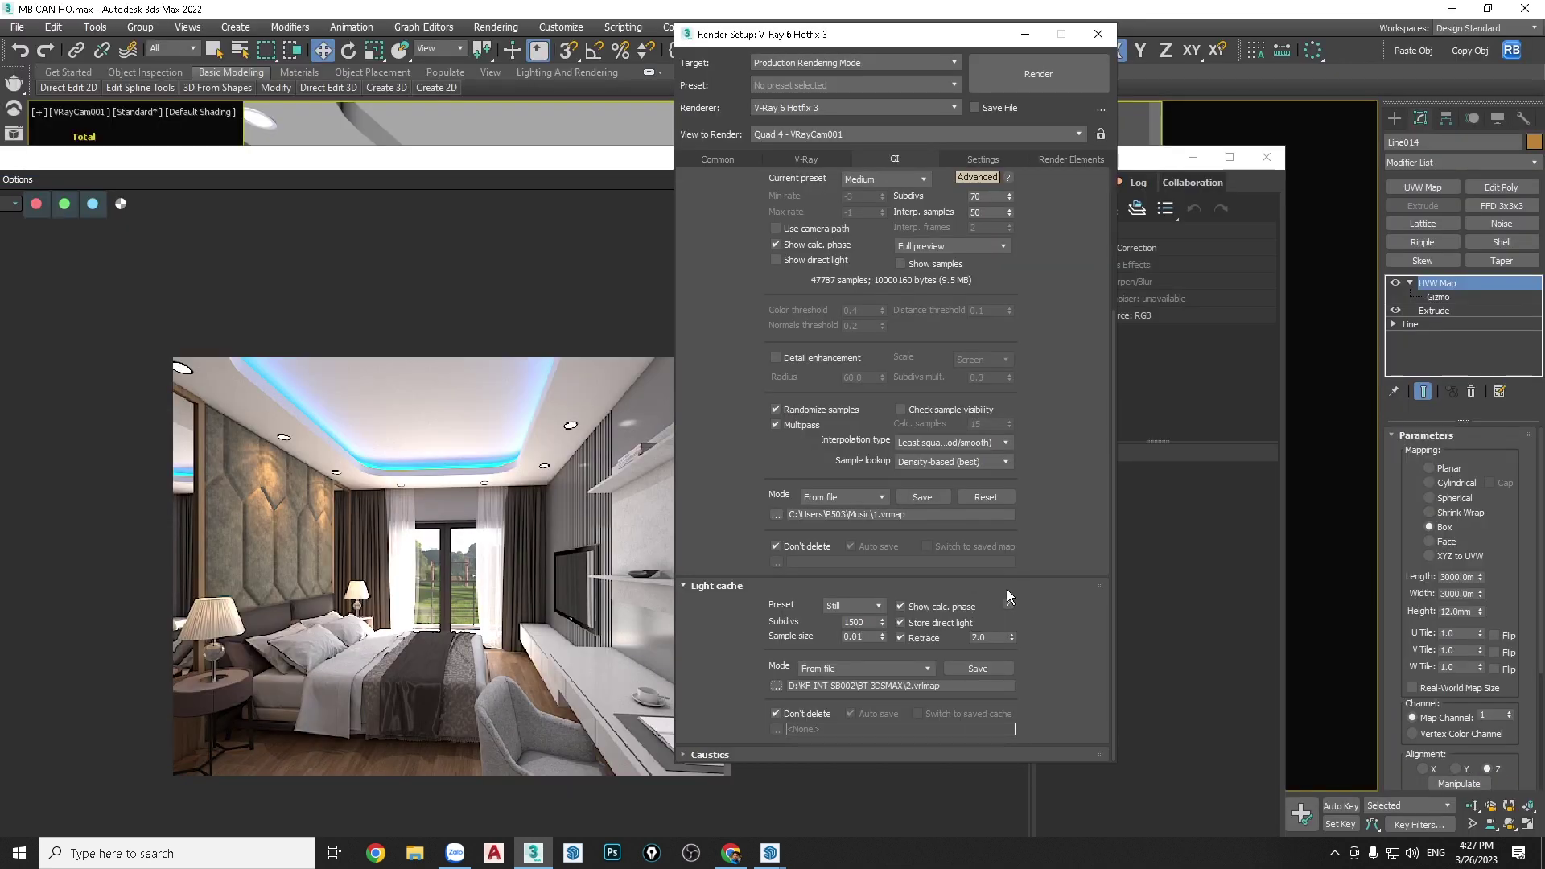
pyautogui.click(710, 158)
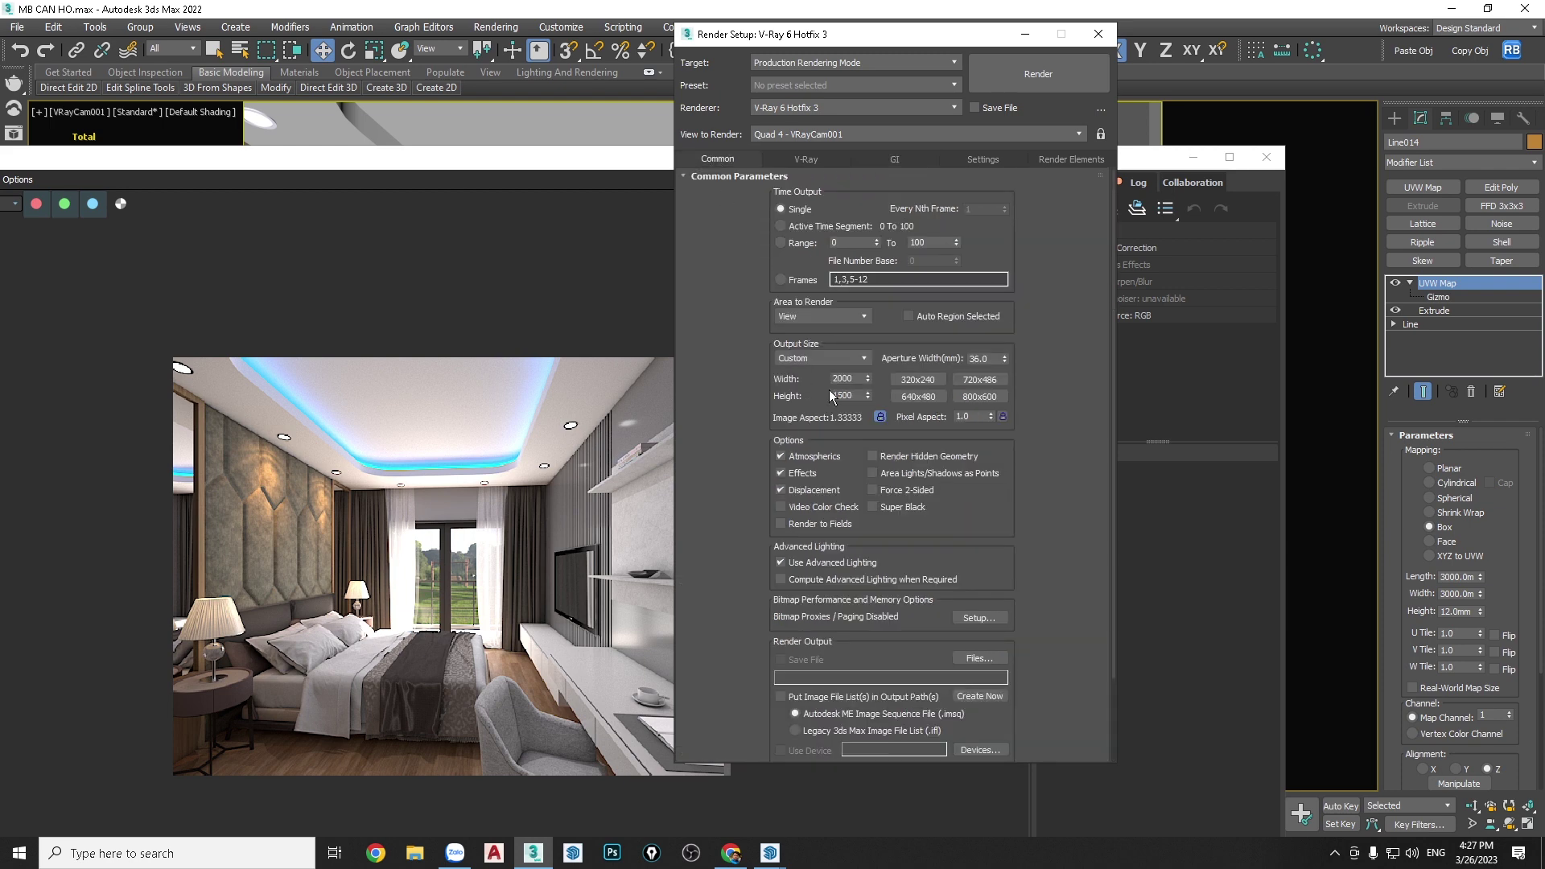
# Render the 2000×1500 bedroom from the saved caches and maximize the V-Ray Frame Buffer
pyautogui.click(906, 159)
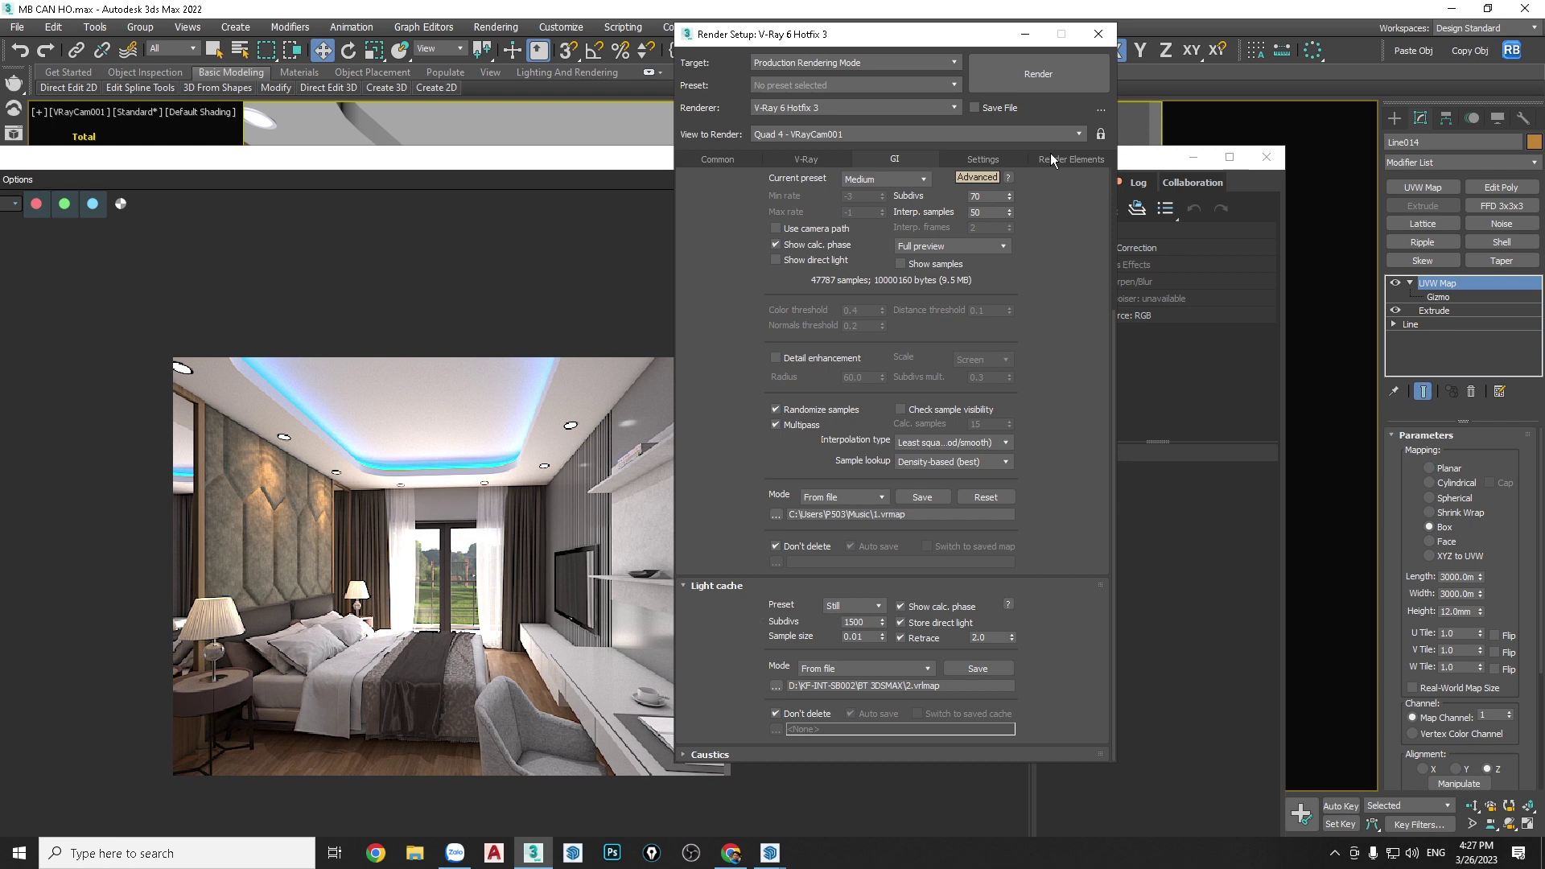
pyautogui.click(1032, 74)
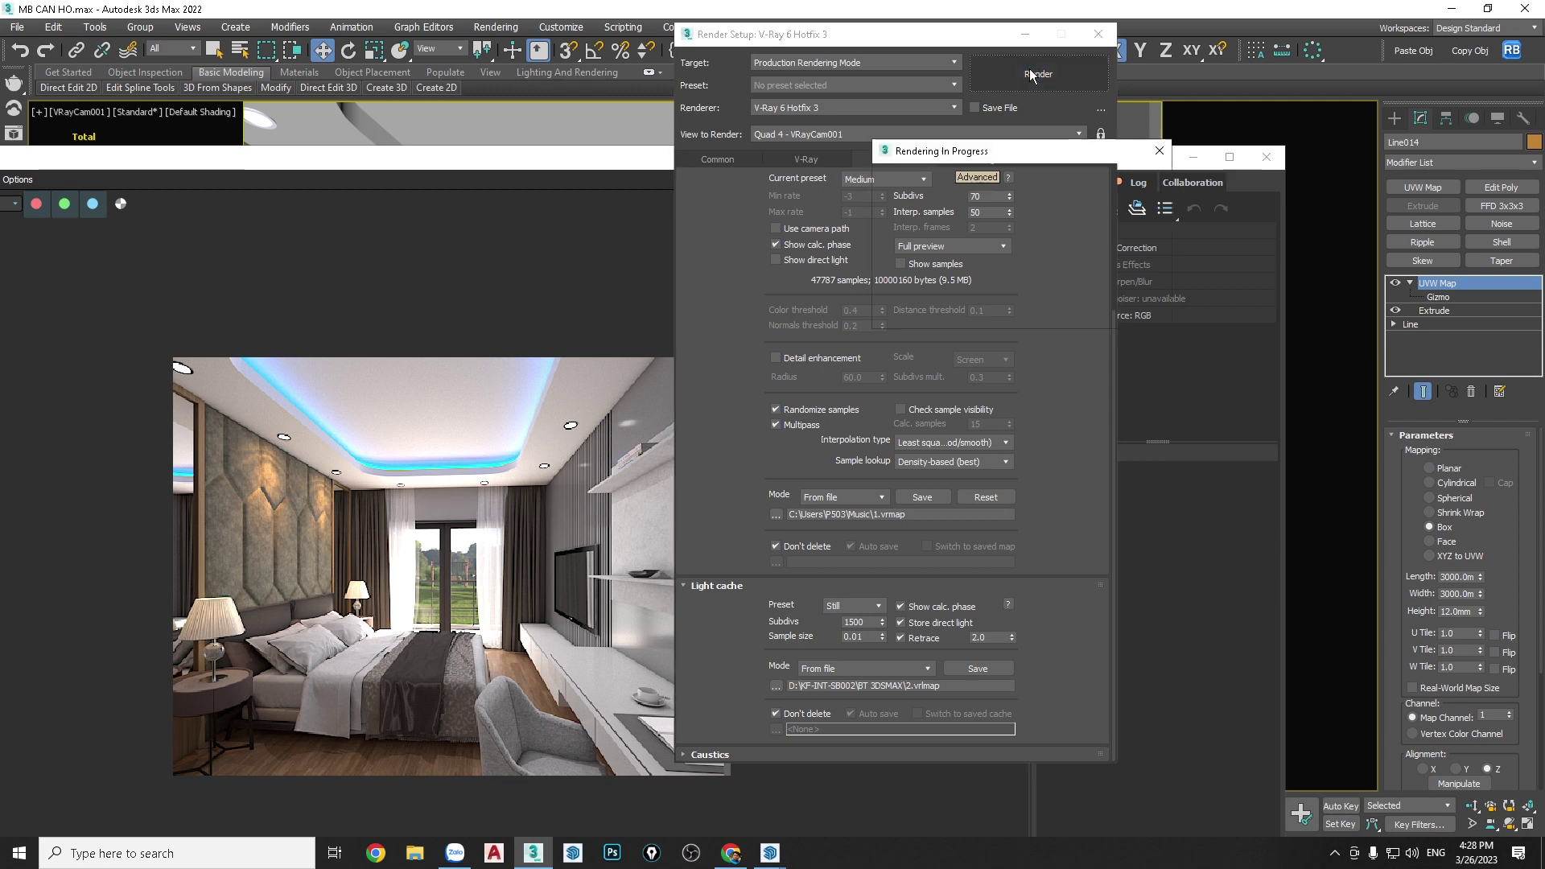
pyautogui.doubleClick(885, 157)
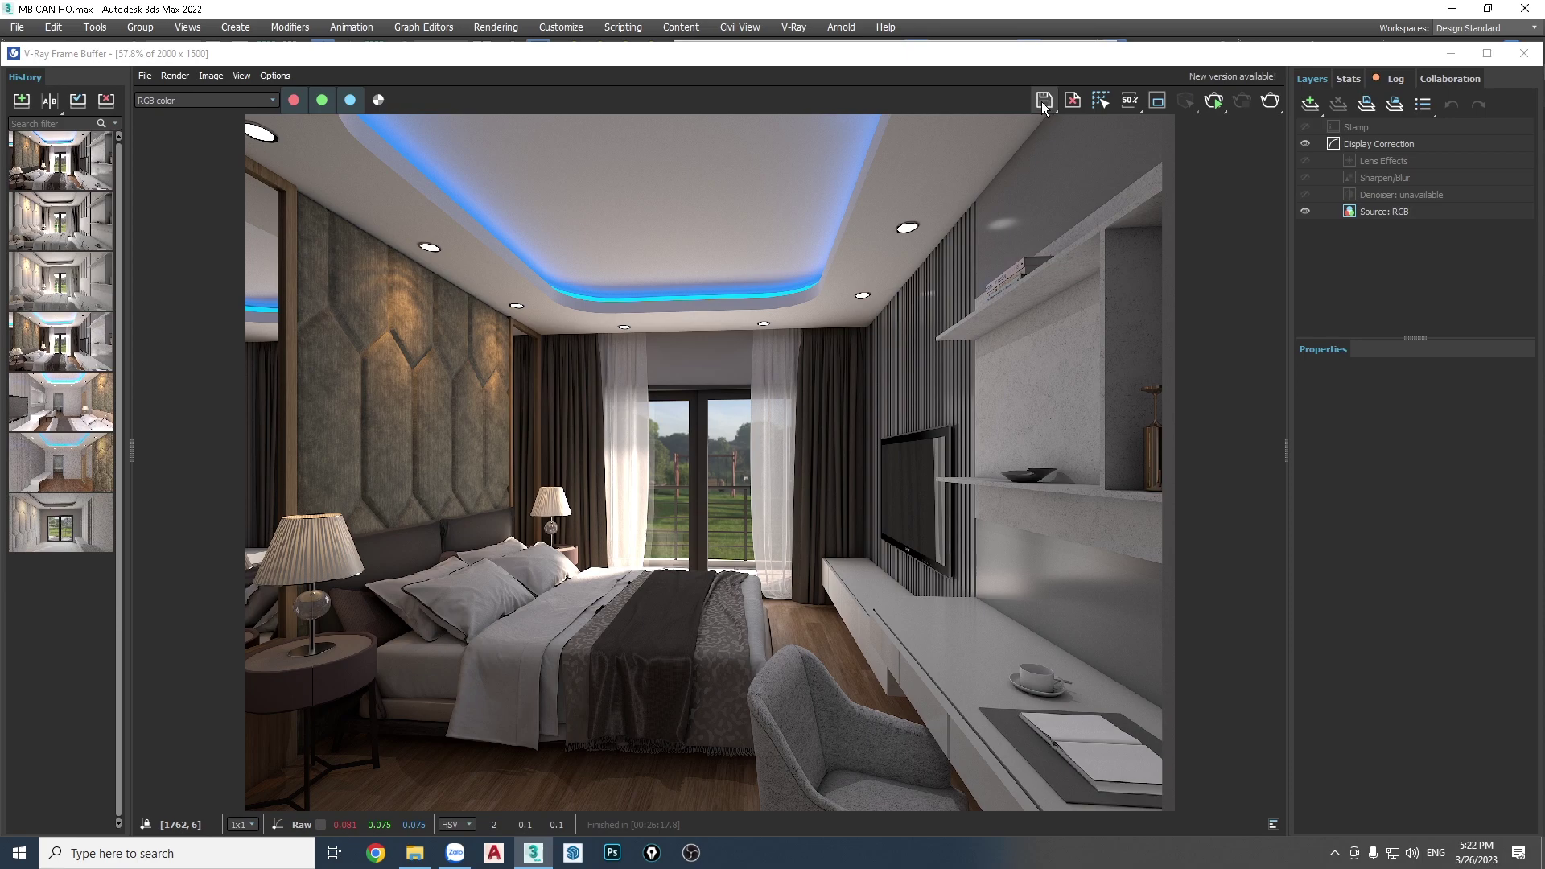
# Save the render as JPEG 'RENDER FINAL' with quality 100
pyautogui.click(1044, 101)
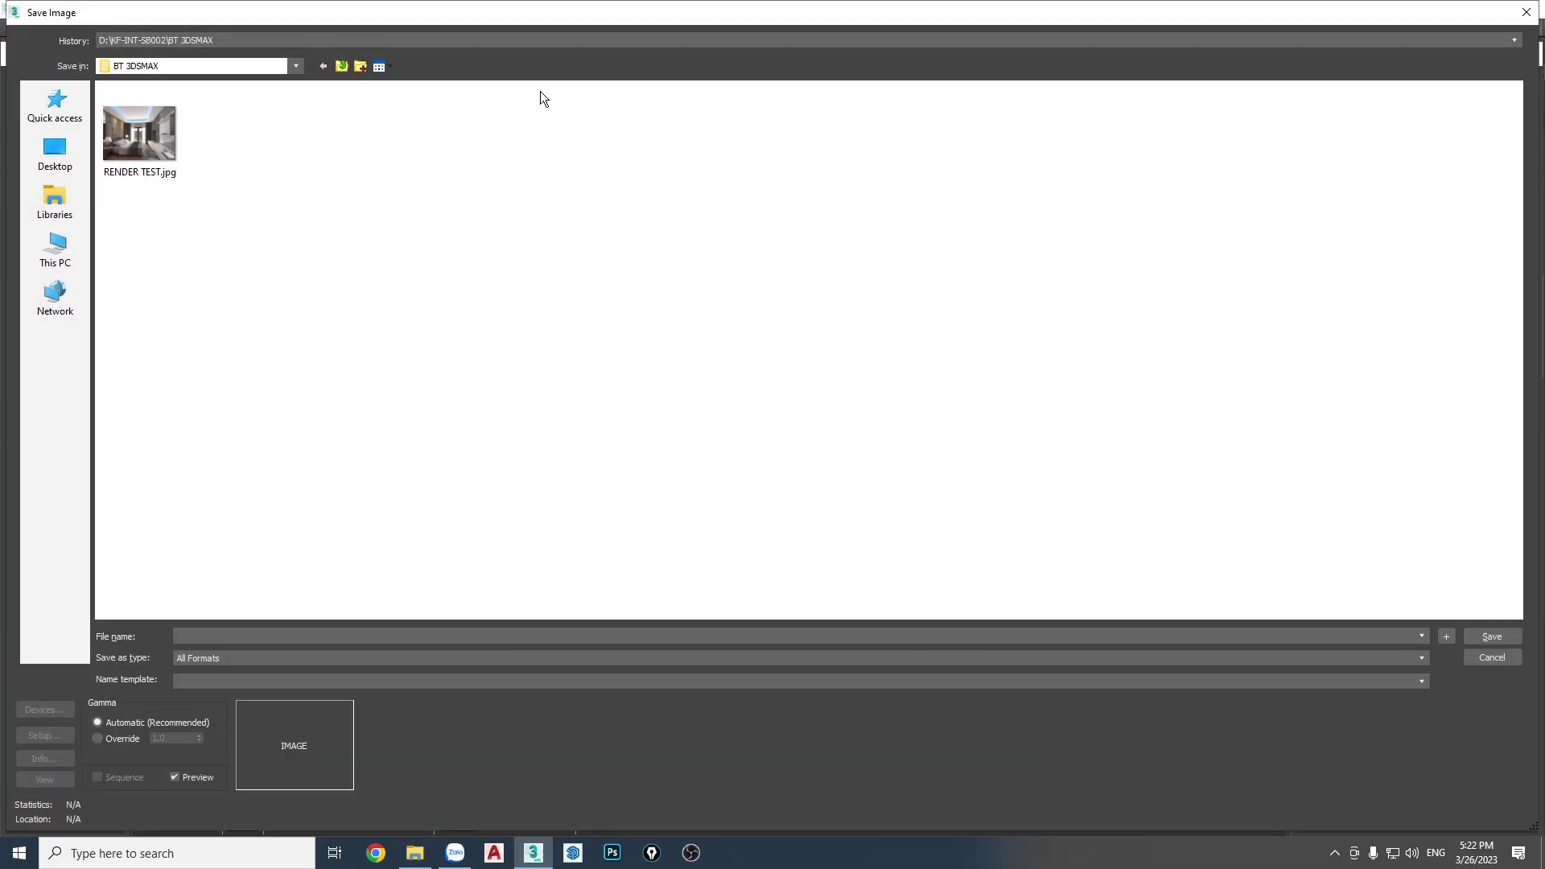
pyautogui.click(297, 656)
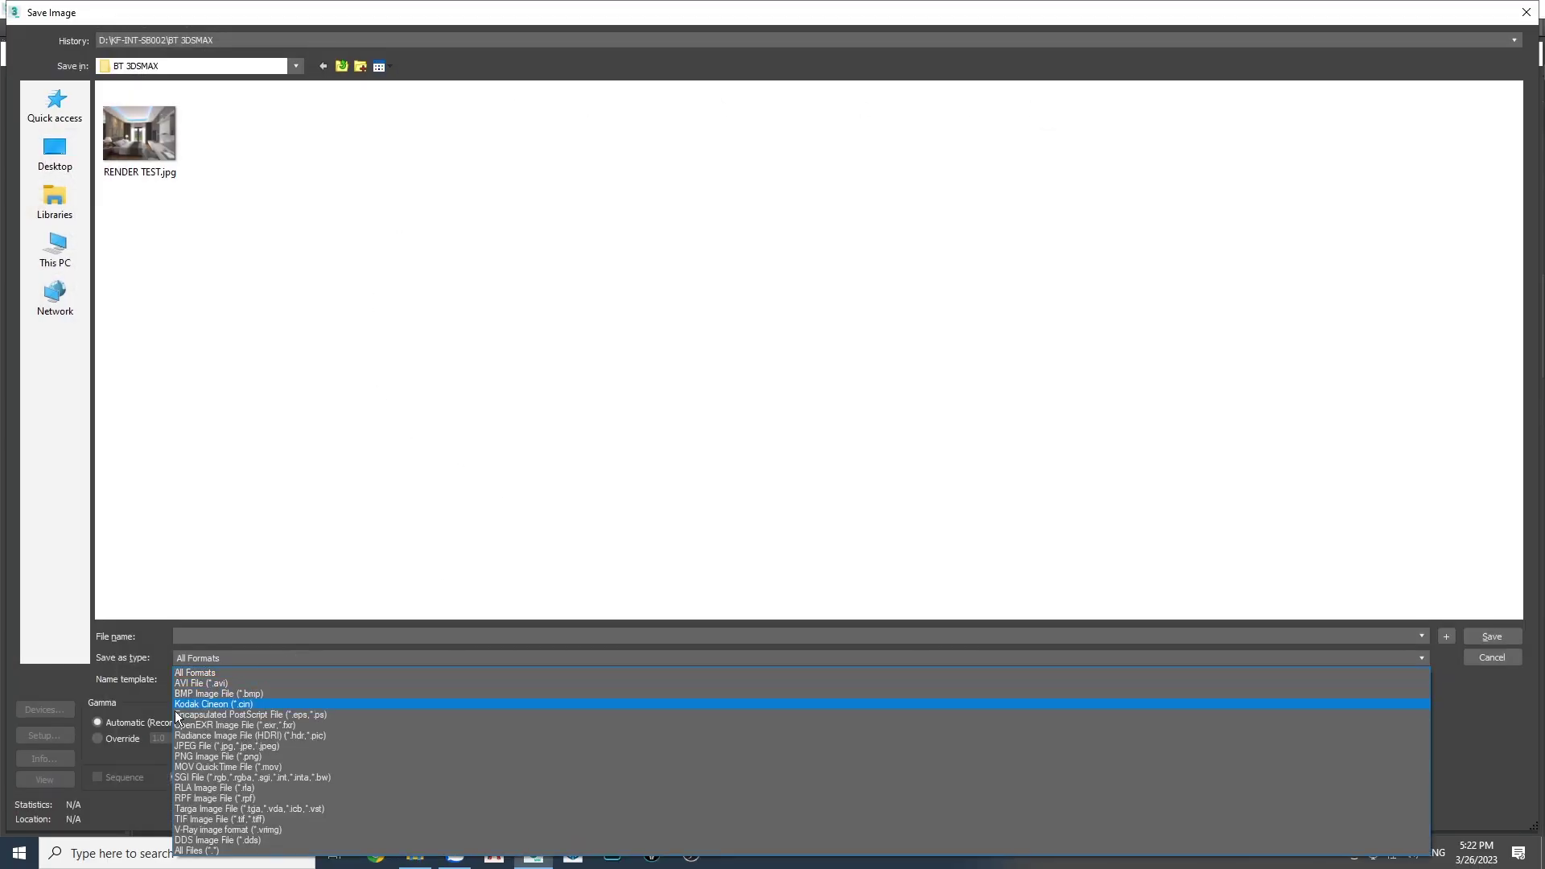
pyautogui.click(219, 751)
pyautogui.click(212, 632)
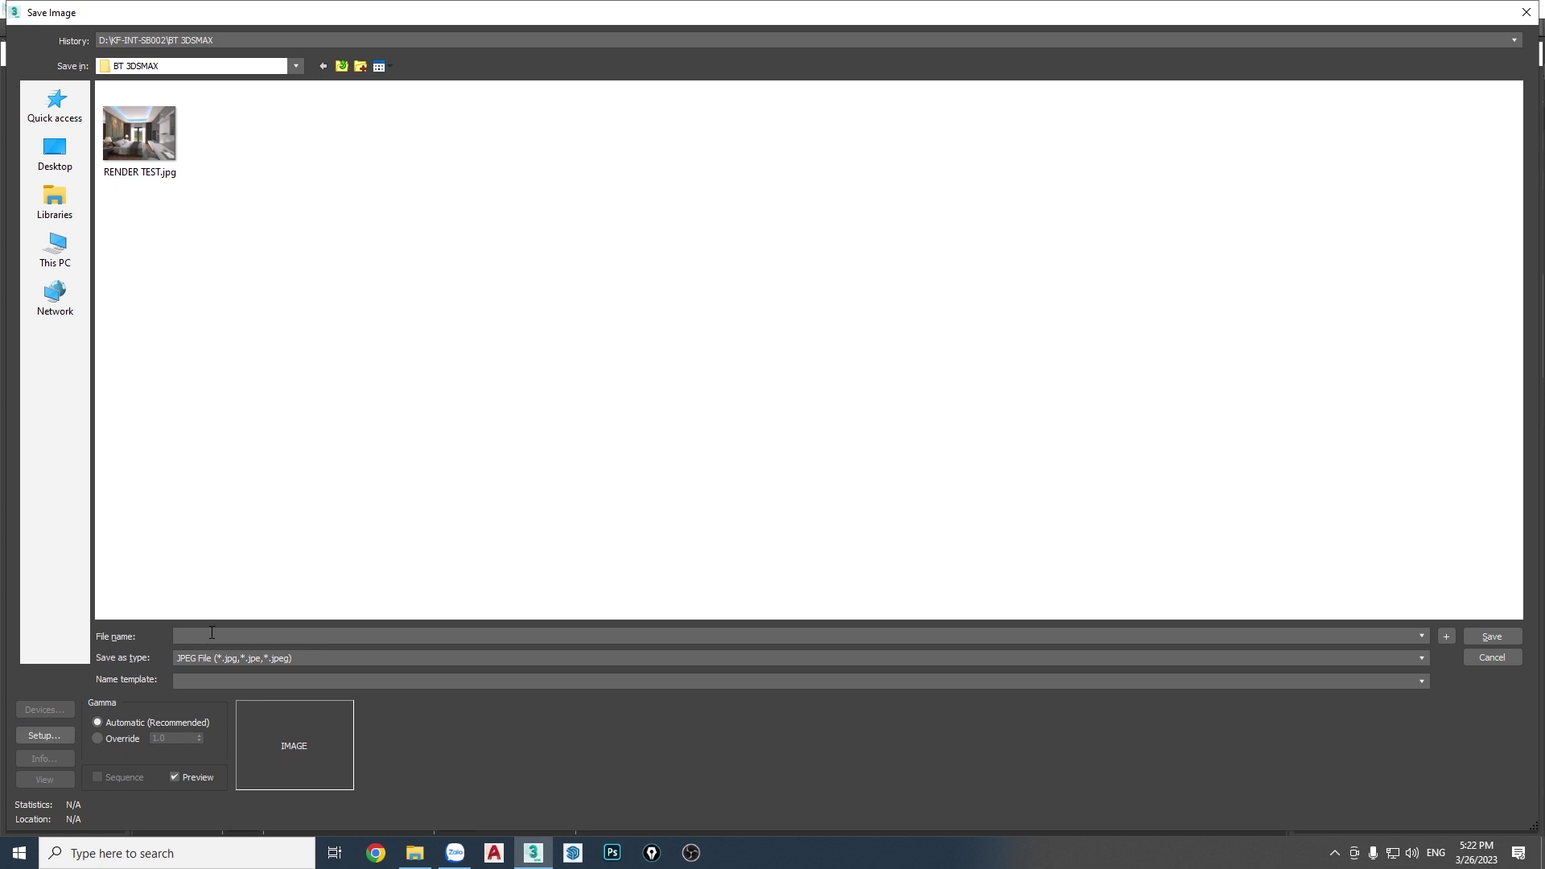
pyautogui.write('RENDER')
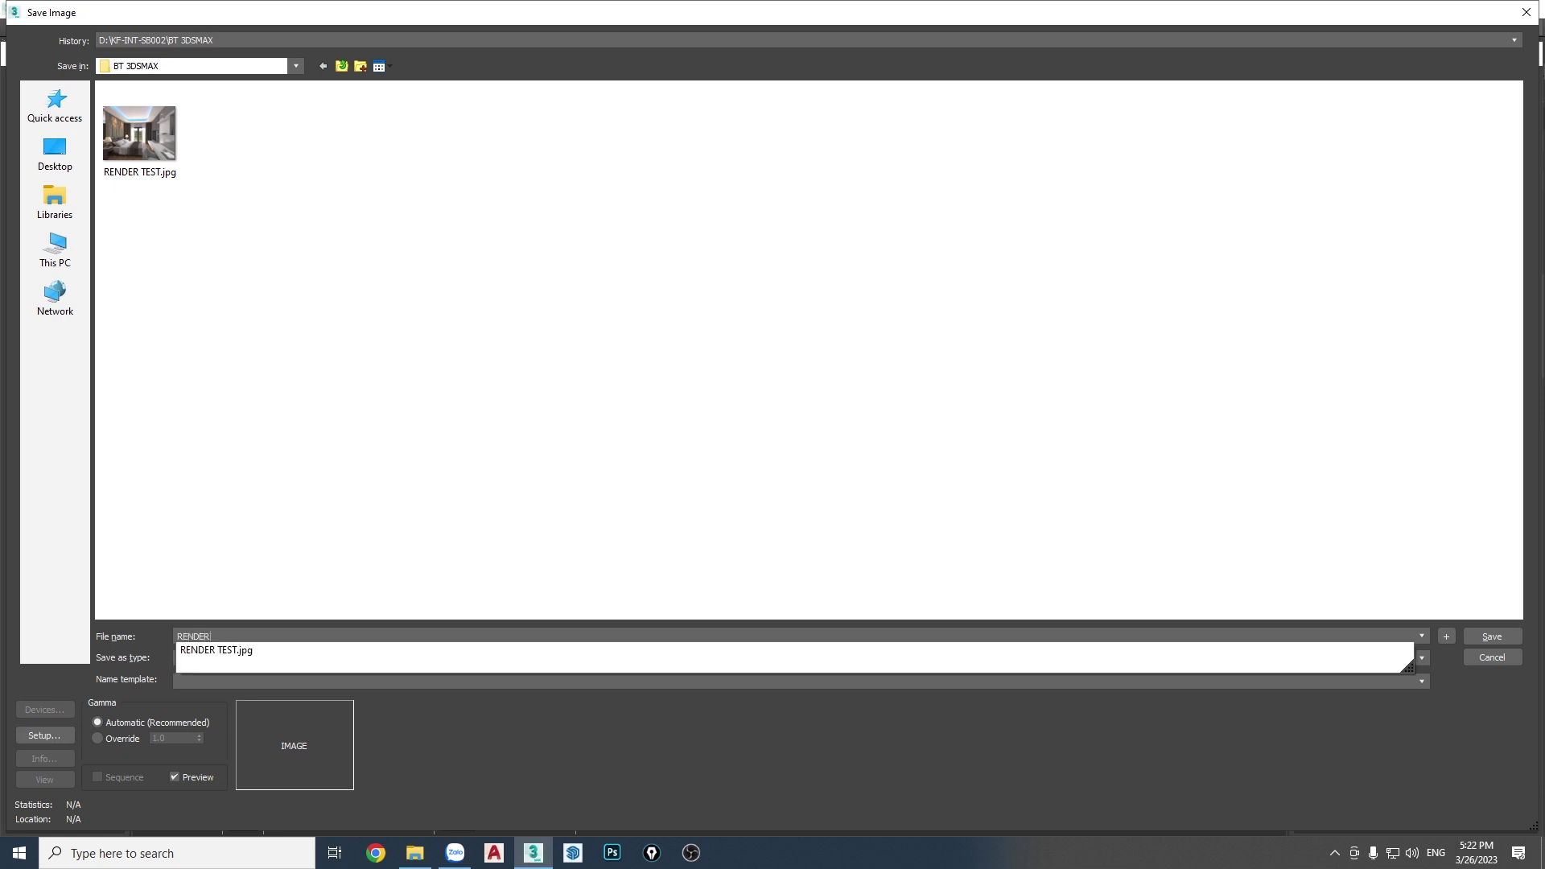
pyautogui.write(' FINAL')
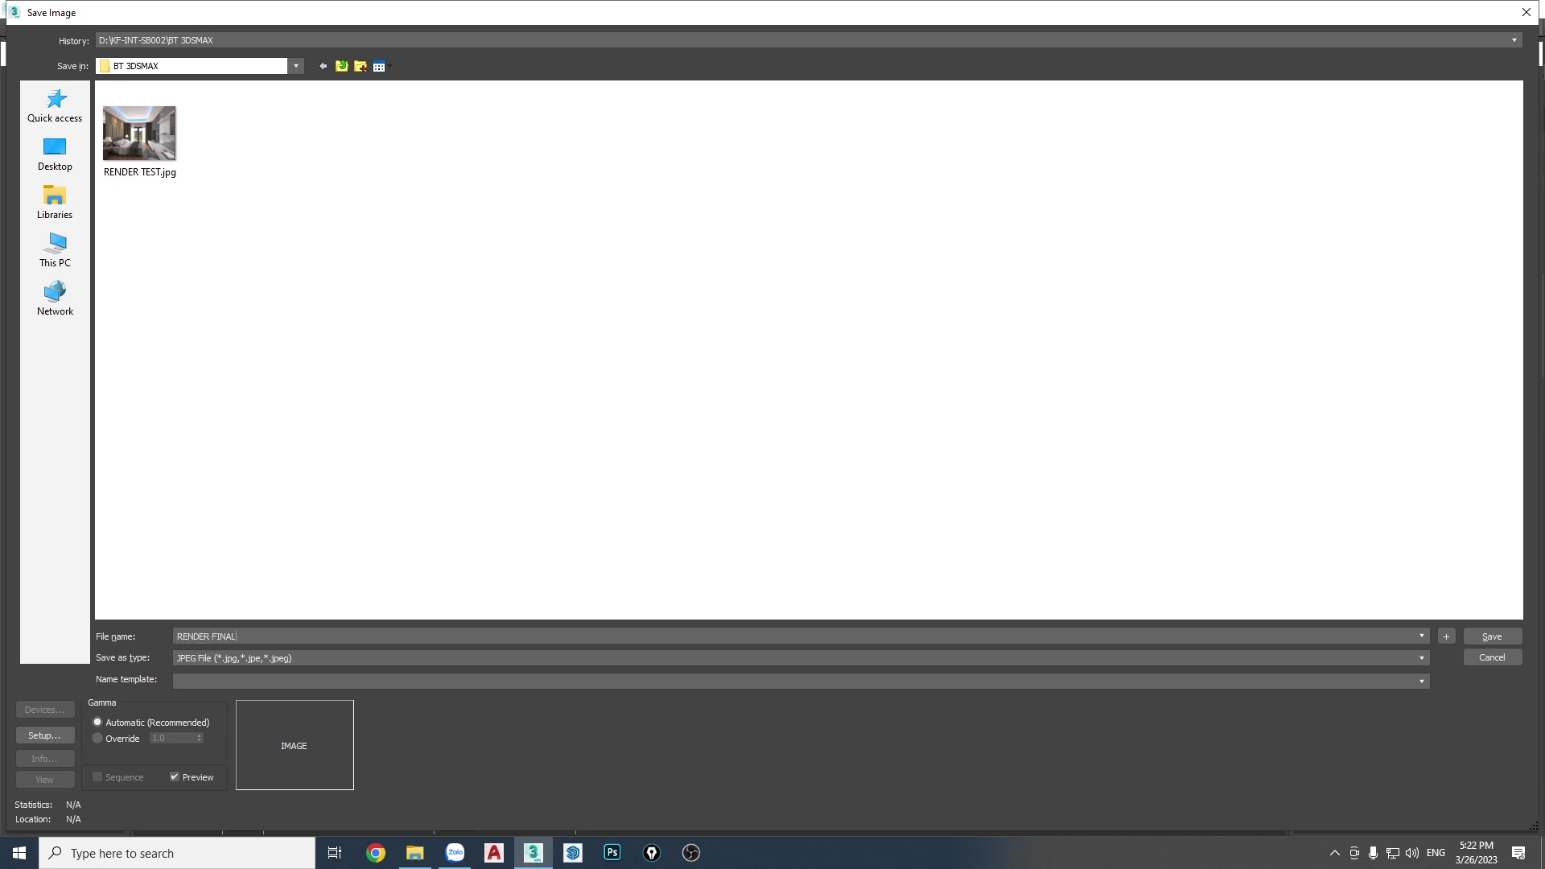
pyautogui.click(1481, 635)
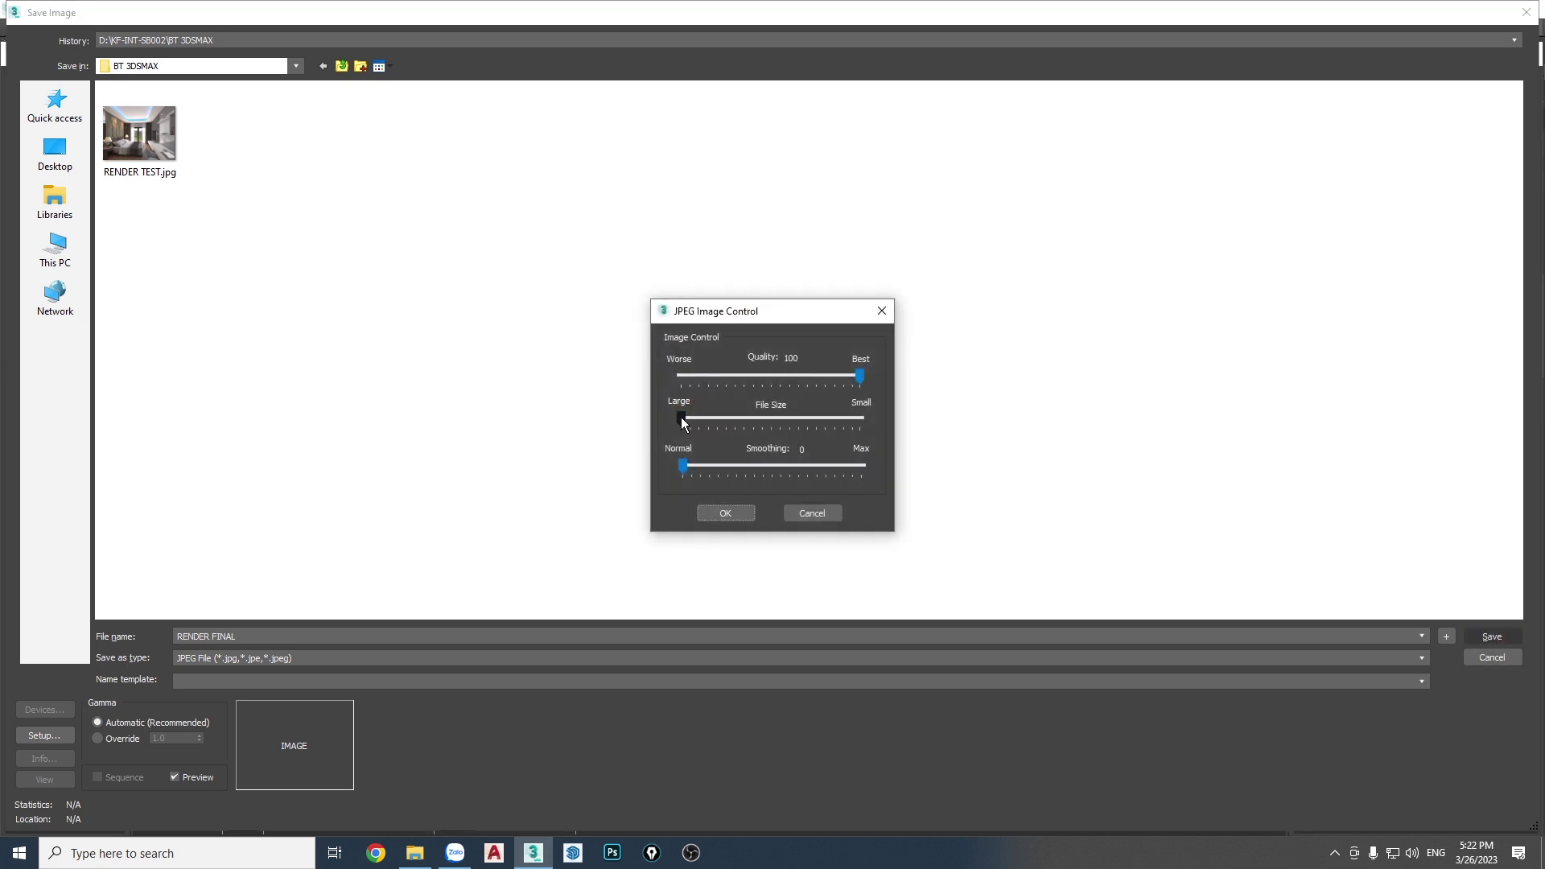
pyautogui.moveTo(680, 417)
pyautogui.mouseDown()
pyautogui.moveTo(697, 418)
pyautogui.moveTo(643, 421)
pyautogui.moveTo(665, 421)
pyautogui.mouseUp()
pyautogui.moveTo(683, 417)
pyautogui.mouseDown()
pyautogui.moveTo(722, 418)
pyautogui.moveTo(664, 426)
pyautogui.mouseUp()
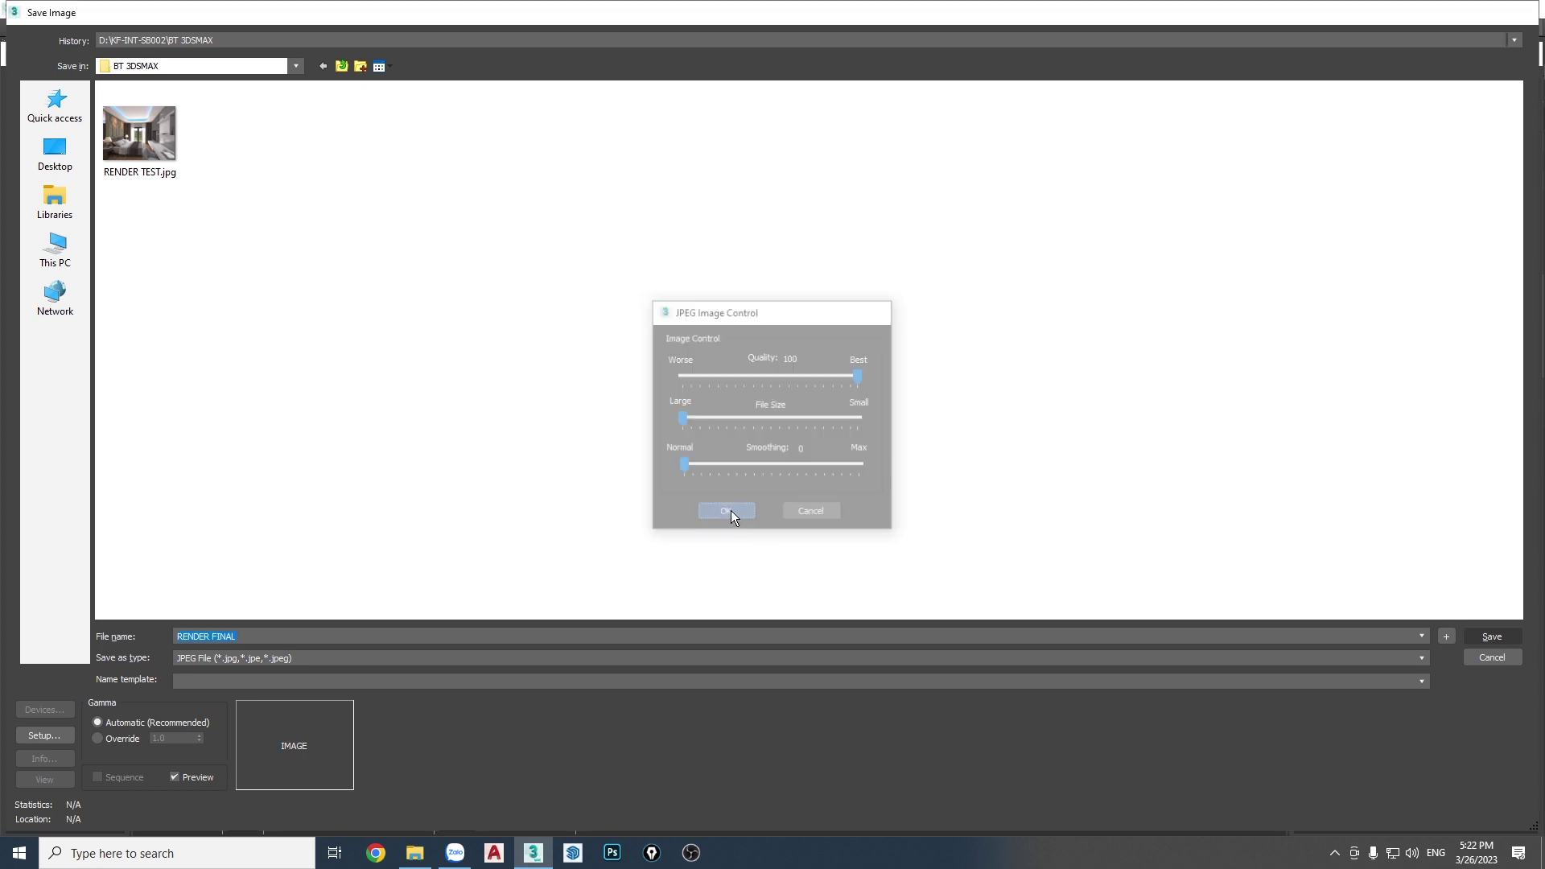